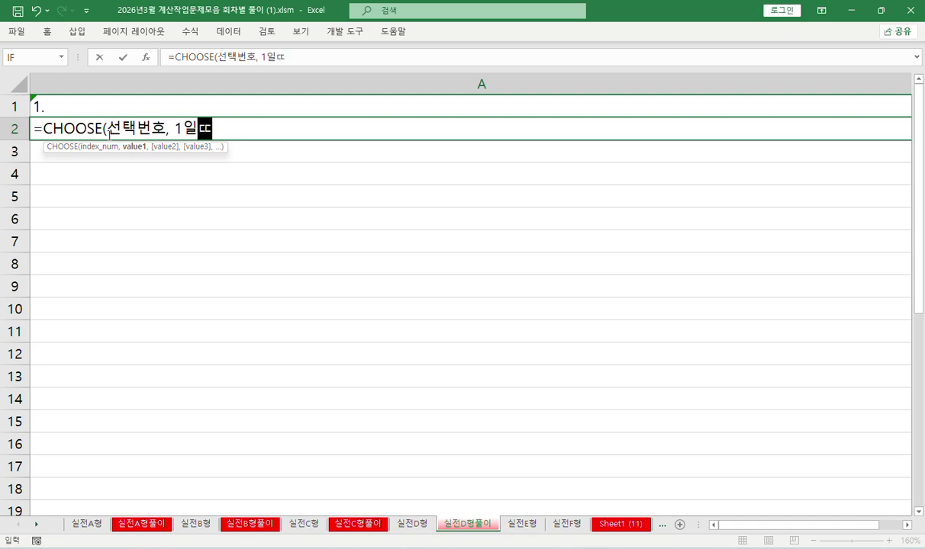
- Complete the CHOOSE syntax note in A2 as "=CHOOSE(선택번호, 1일때, 2일때, ...)"
{"action": "type", "text": "2일떼ㅐ"}
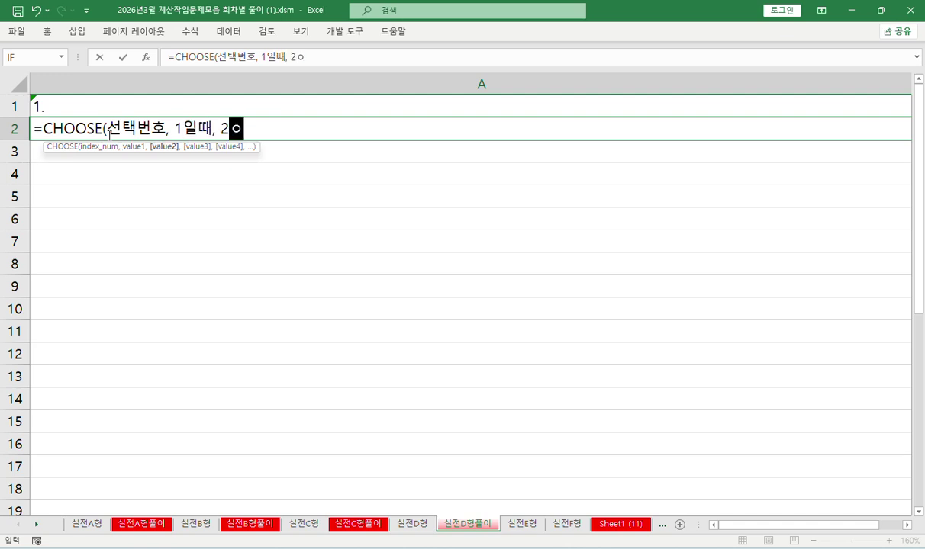
{"action": "key", "text": "BackSpace"}
{"action": "key", "text": "BackSpace"}
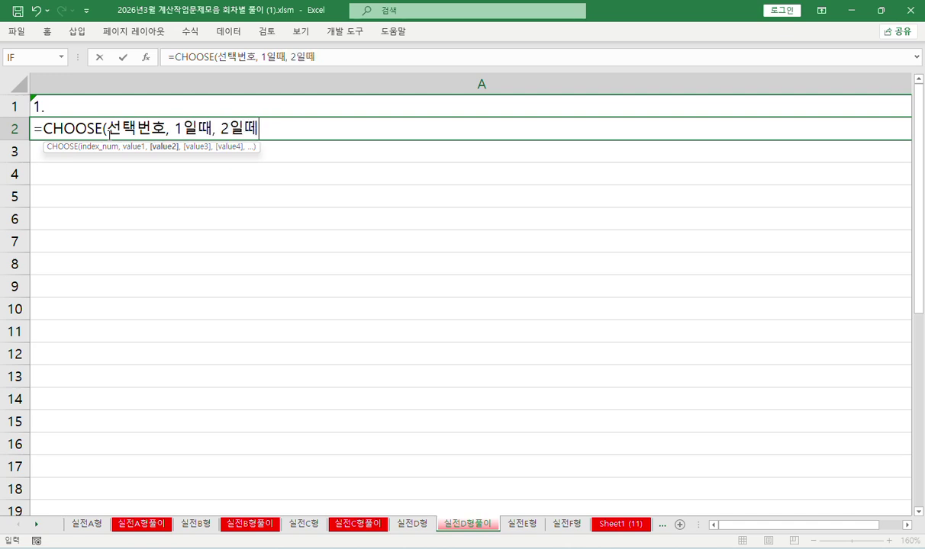
{"action": "type", "text": "때, ...)"}
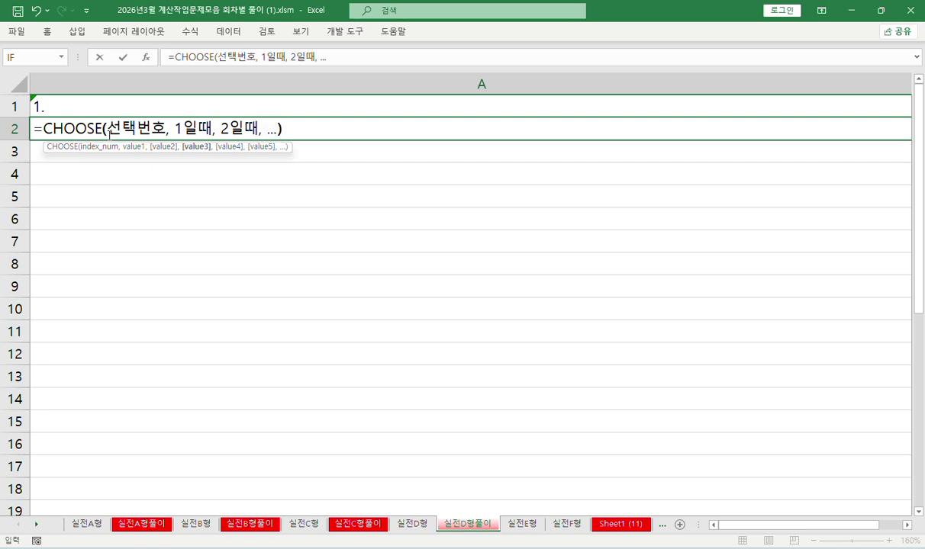
{"action": "key", "text": "Return"}
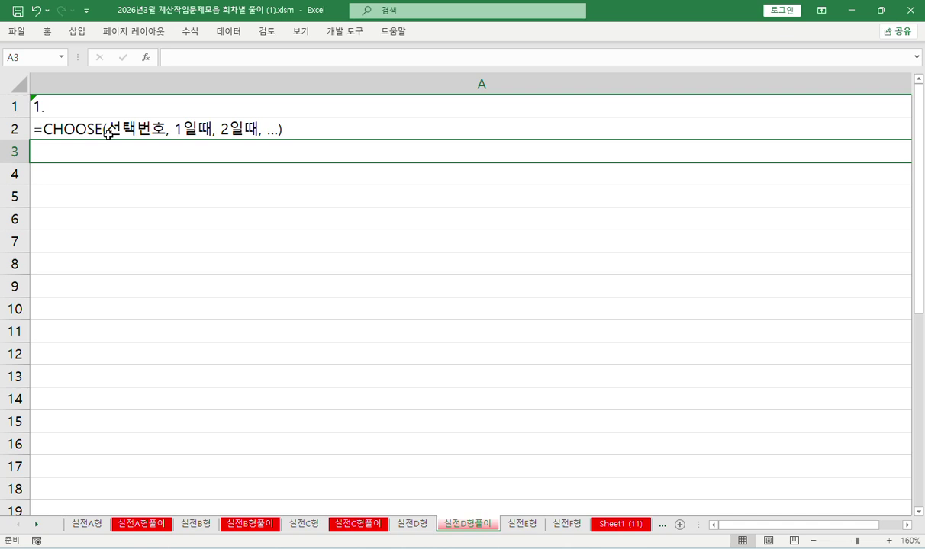
- Write the WEEKDAY syntax "=WEEKDAY(날짜, 방법)" as a note in cell A3
{"action": "type", "text": "=ㅈㄷ"}
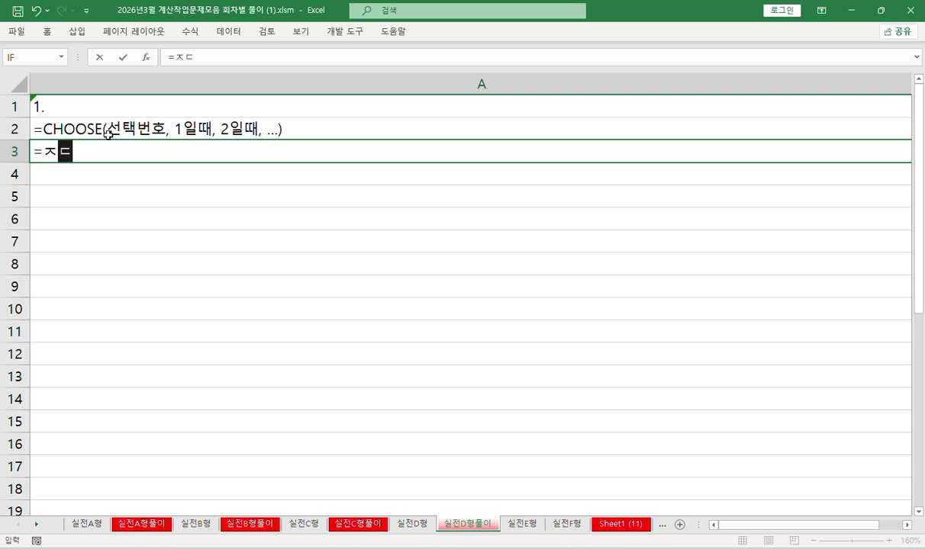
{"action": "key", "text": "BackSpace"}
{"action": "key", "text": "BackSpace"}
{"action": "key", "text": "Hangul"}
{"action": "type", "text": "we"}
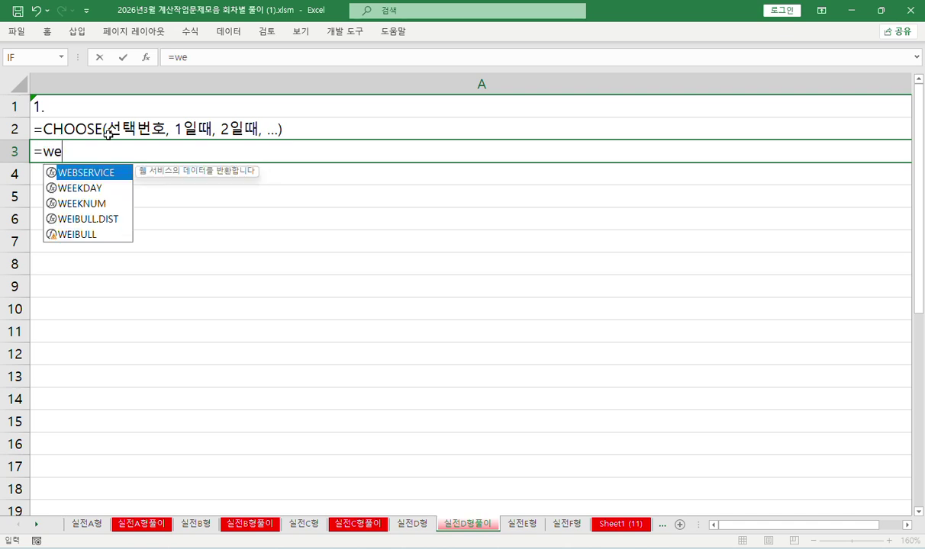
{"action": "key", "text": "Tab"}
{"action": "type", "text": "나ㄹ짜"}
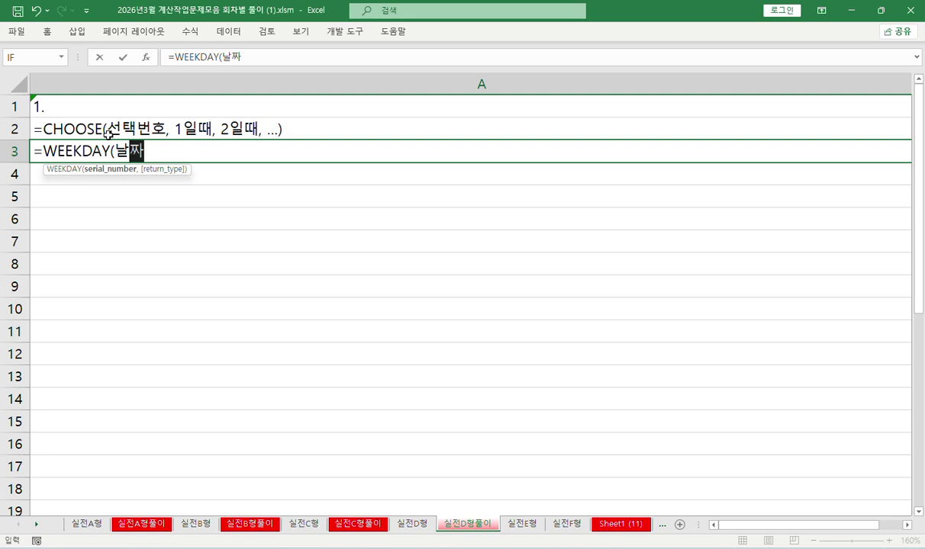
{"action": "type", "text": ", "}
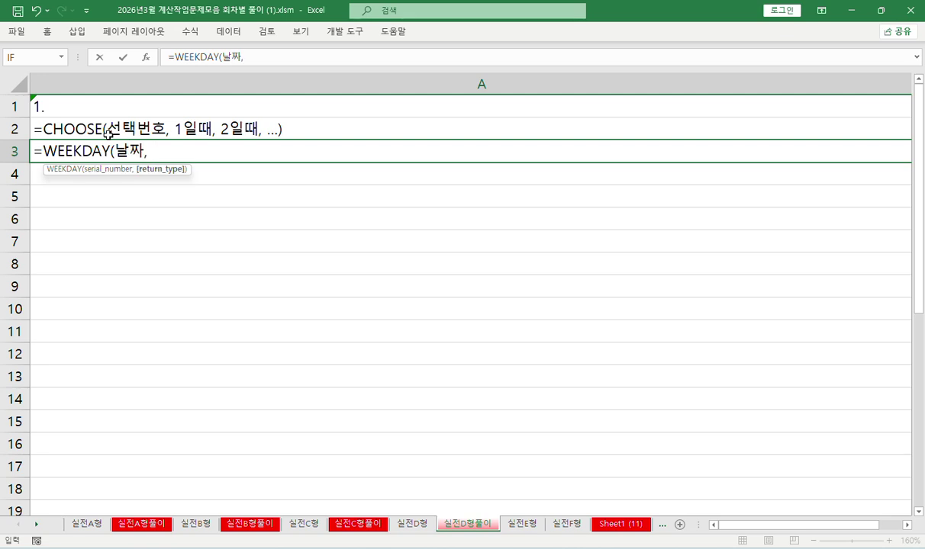
{"action": "type", "text": "방법"}
{"action": "type", "text": ") "}
- Add the explanation "날짜에 해당하는 요일을 숫자로" after the WEEKDAY syntax in A3
{"action": "type", "text": "날짜에 "}
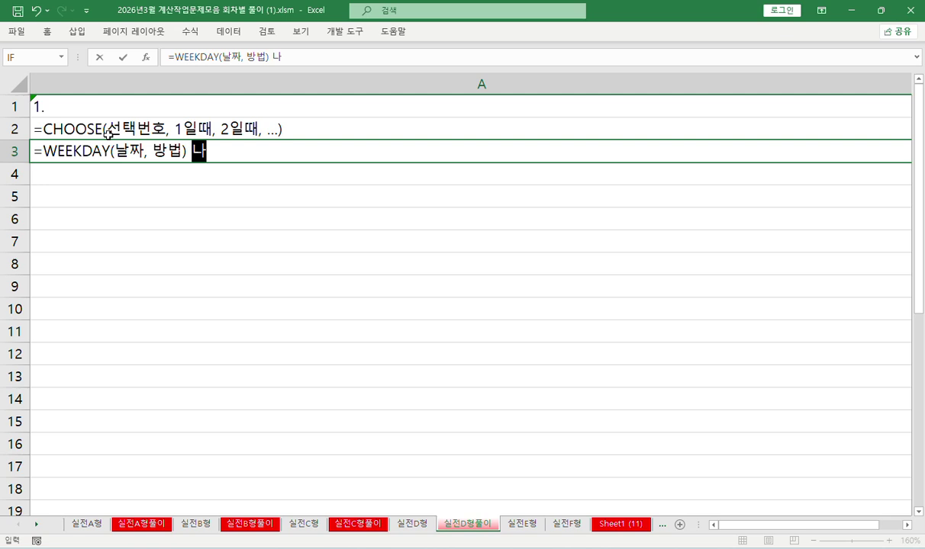
{"action": "type", "text": "해당하는 요"}
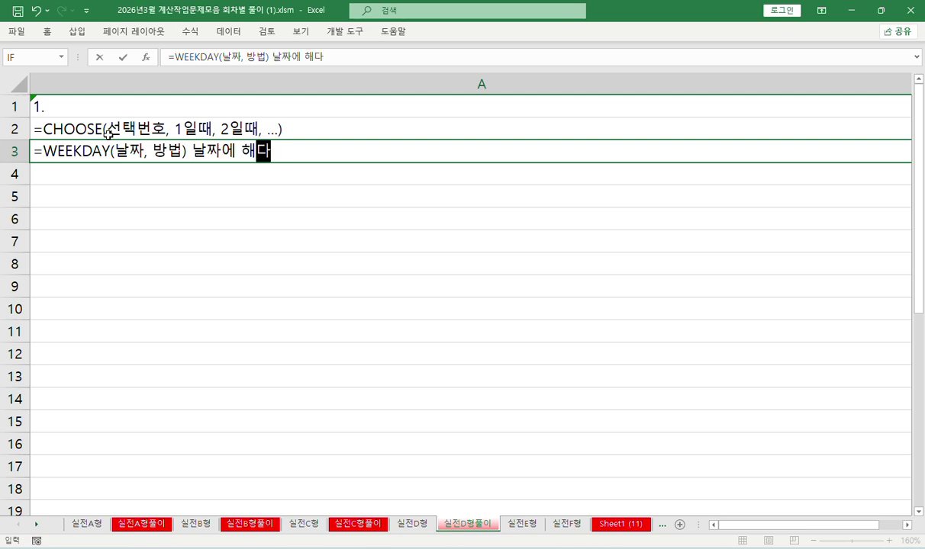
{"action": "type", "text": "일"}
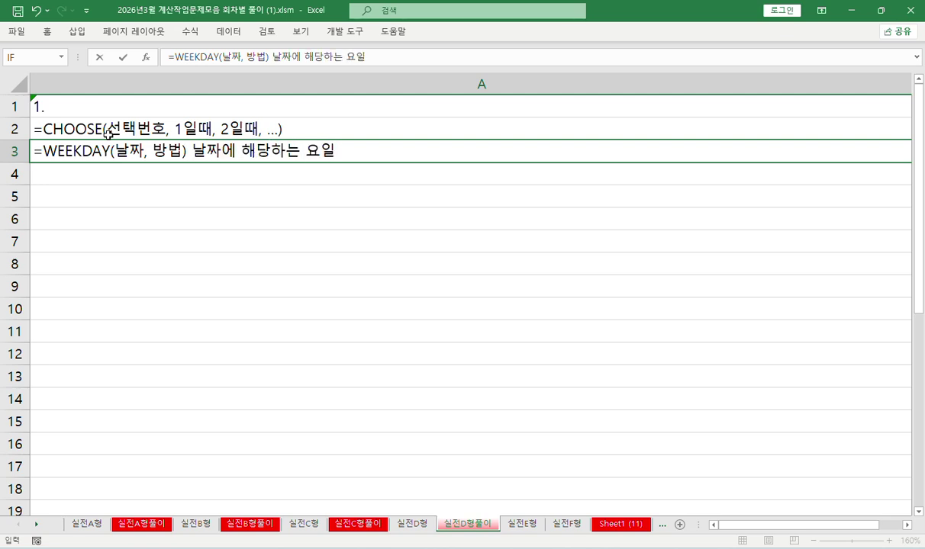
{"action": "type", "text": "을 숫ㅈ자로"}
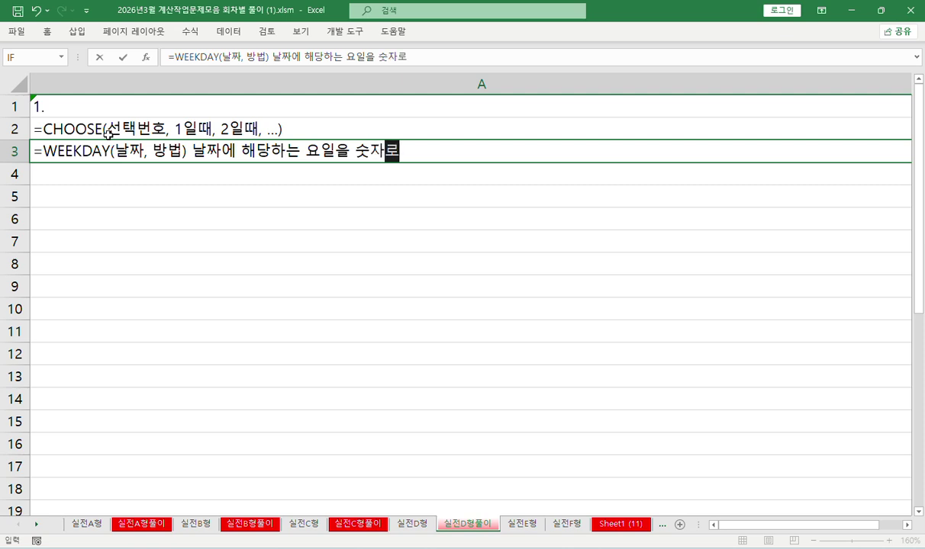
{"action": "key", "text": "Return"}
- Describe the first WEEKDAY return type in A4 as "방법1은 일요일부터 1234567 생략가능"
{"action": "type", "text": "방법1"}
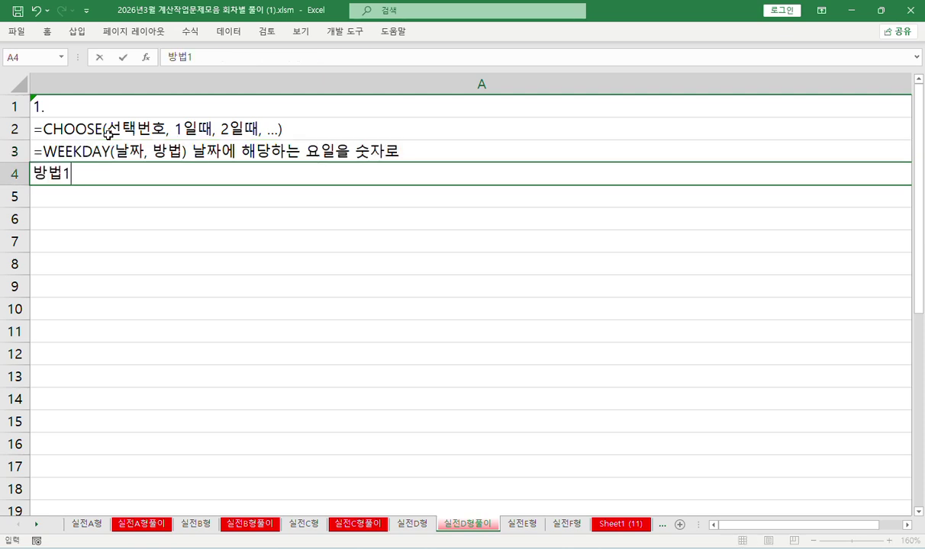
{"action": "type", "text": "은 일요일"}
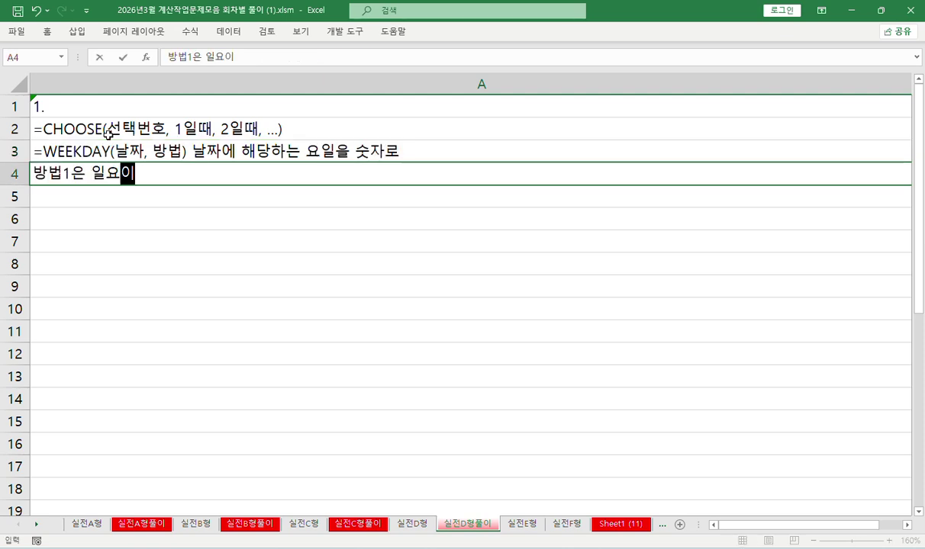
{"action": "type", "text": "부터 12"}
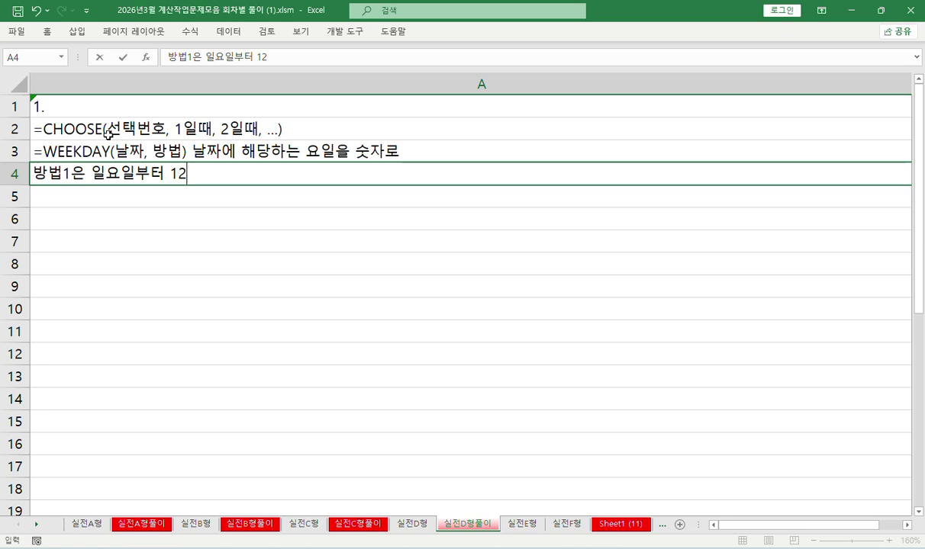
{"action": "type", "text": "34567 생략가능"}
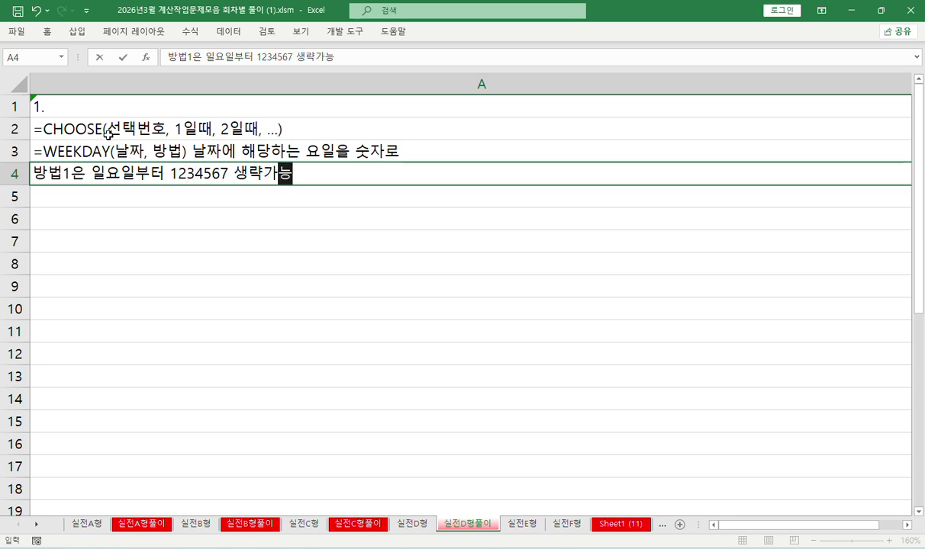
- Append "방법2는 월요일부터 1234567" to the note in A4 to describe the second return type
{"action": "type", "text": " 방법"}
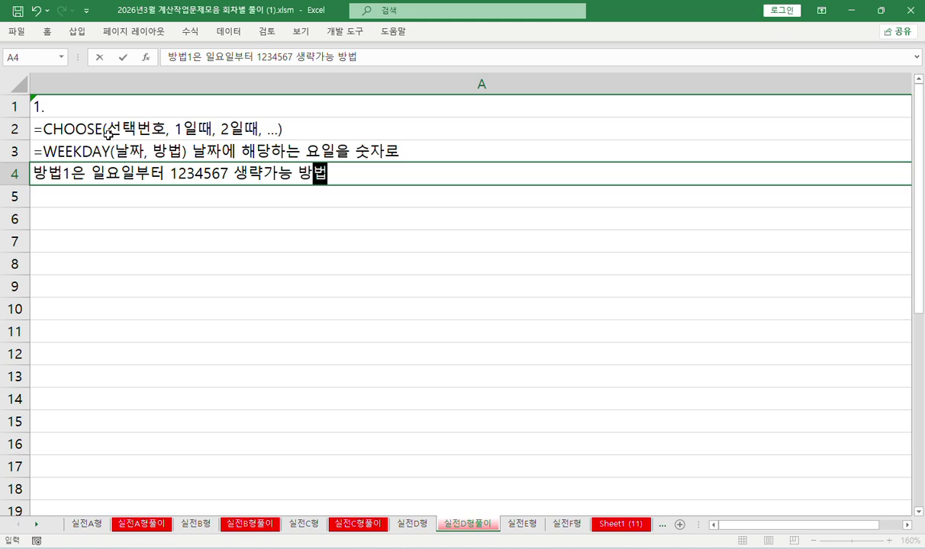
{"action": "type", "text": "2는 "}
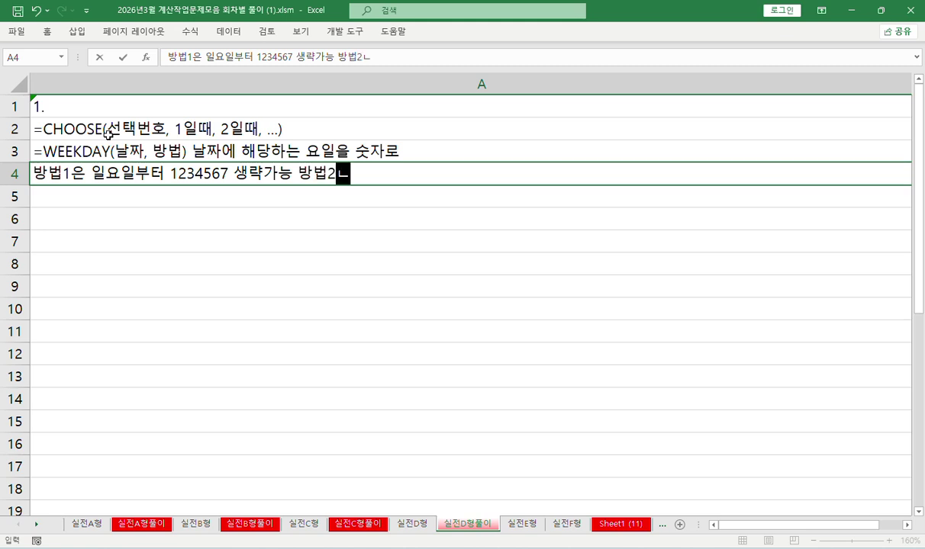
{"action": "type", "text": "월요일부"}
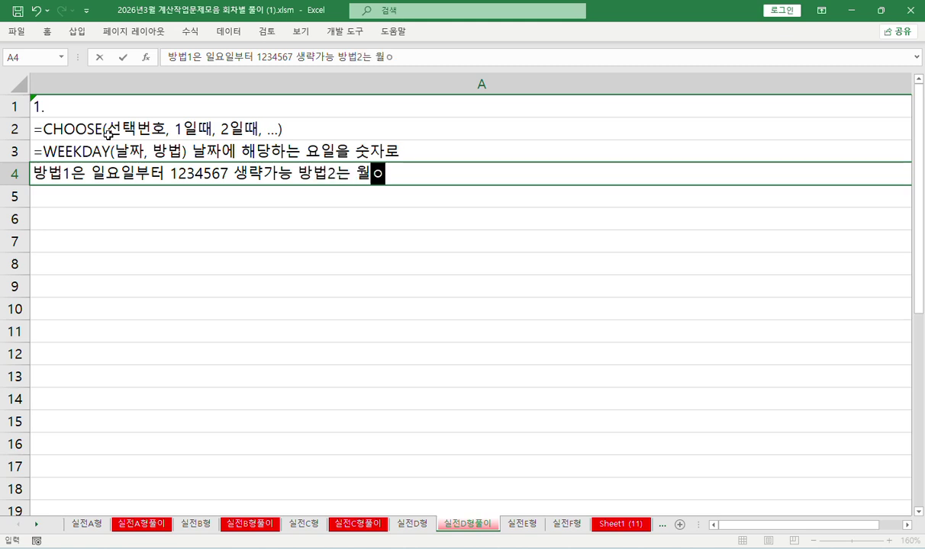
{"action": "type", "text": "터 1234"}
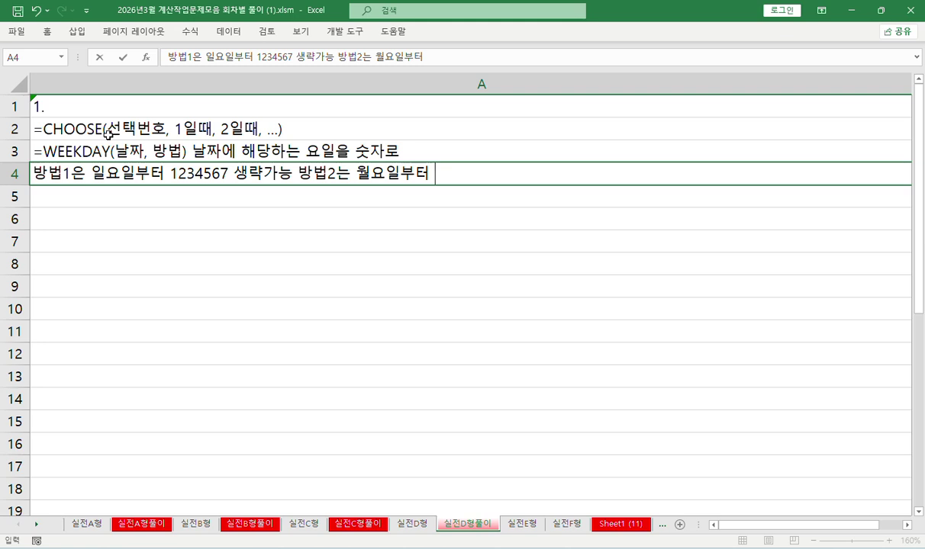
{"action": "type", "text": "567"}
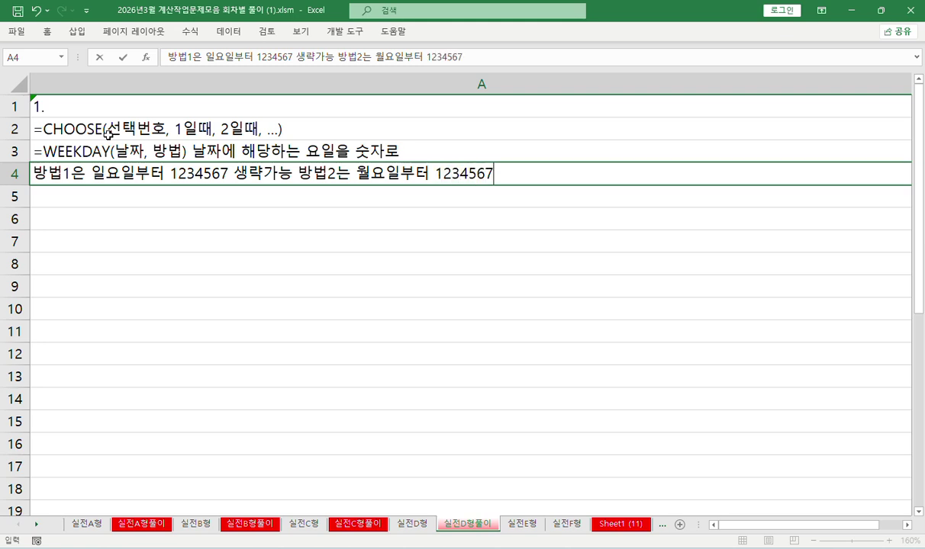
{"action": "key", "text": "Return"}
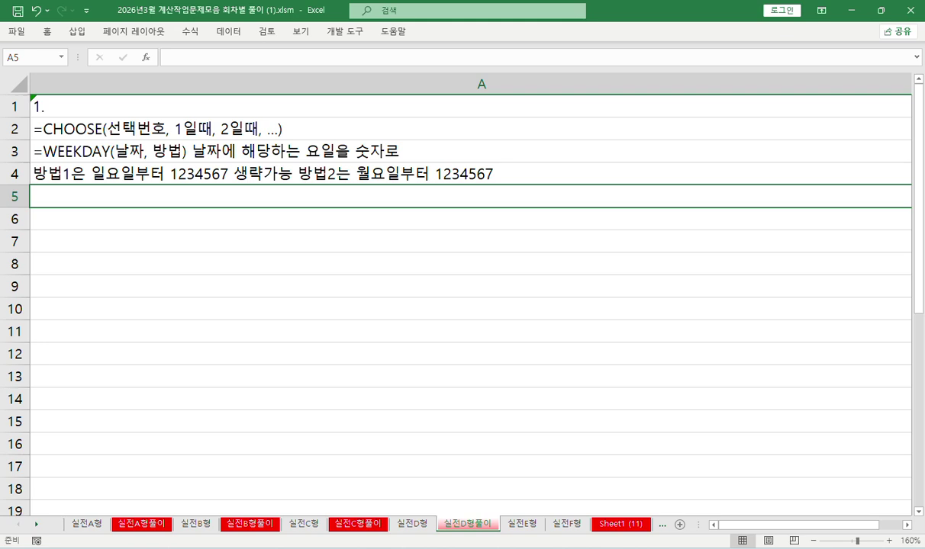
- Start a WEEKDAY formula in cell C3 of the 실전D형 sheet and open its function arguments
{"action": "left_click", "coordinate": [404, 524]}
{"action": "left_click", "coordinate": [87, 119]}
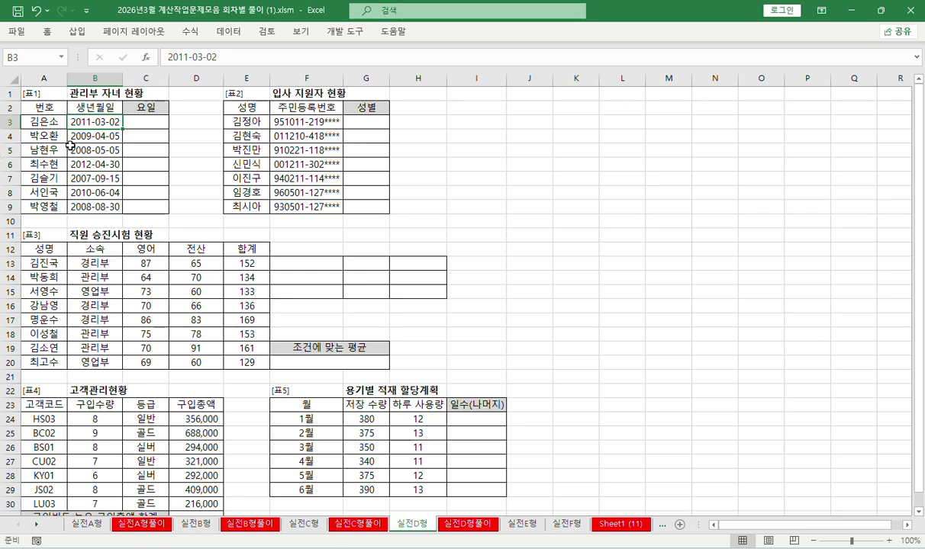
{"action": "left_click", "coordinate": [139, 122]}
{"action": "left_click", "coordinate": [90, 122]}
{"action": "left_click", "coordinate": [140, 121]}
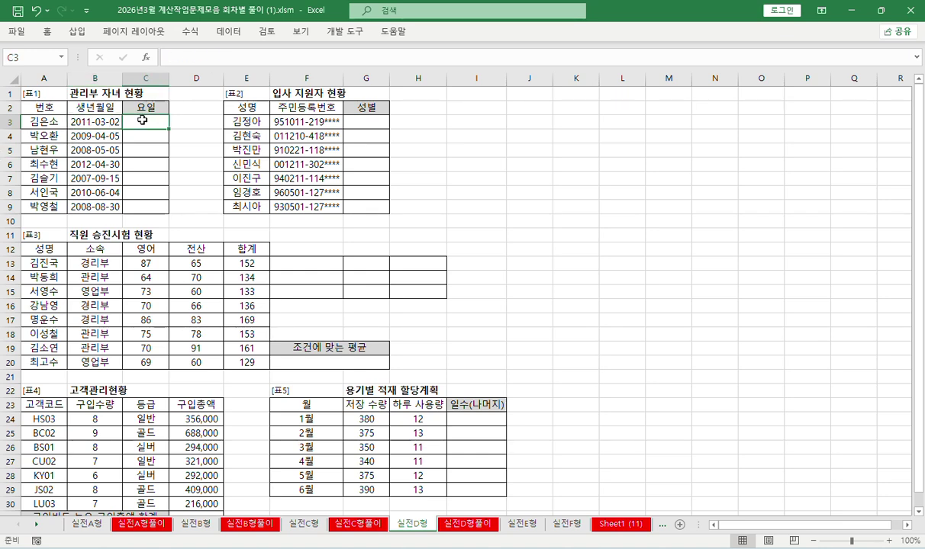
{"action": "left_click", "coordinate": [178, 57]}
{"action": "type", "text": "=ㅈㄷ"}
{"action": "key", "text": "BackSpace"}
{"action": "key", "text": "BackSpace"}
{"action": "type", "text": "we"}
{"action": "key", "text": "Tab"}
{"action": "key", "text": "ctrl+a"}
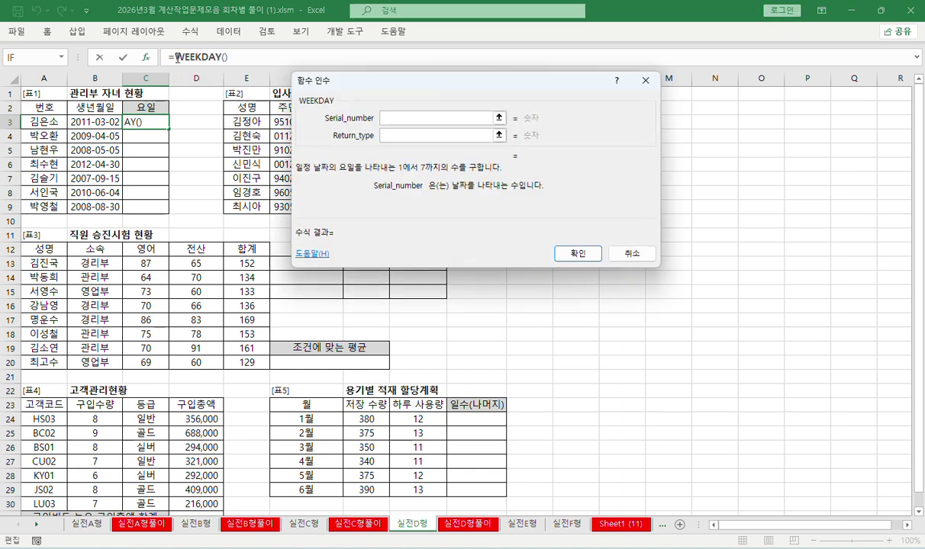
- Set the WEEKDAY serial number to B3 and return type to 2, then fill the formula down to C9
{"action": "left_click", "coordinate": [102, 123]}
{"action": "left_click", "coordinate": [410, 137]}
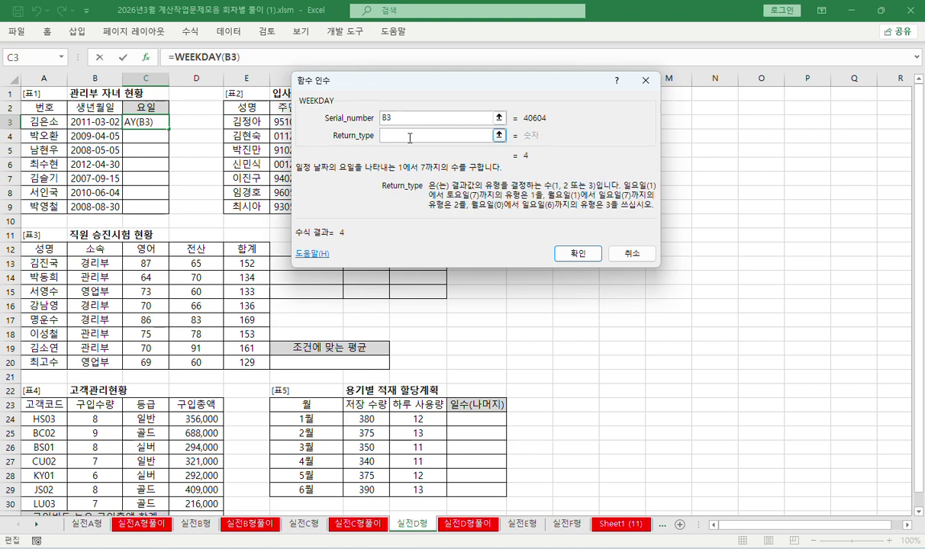
{"action": "type", "text": "2"}
{"action": "key", "text": "Return"}
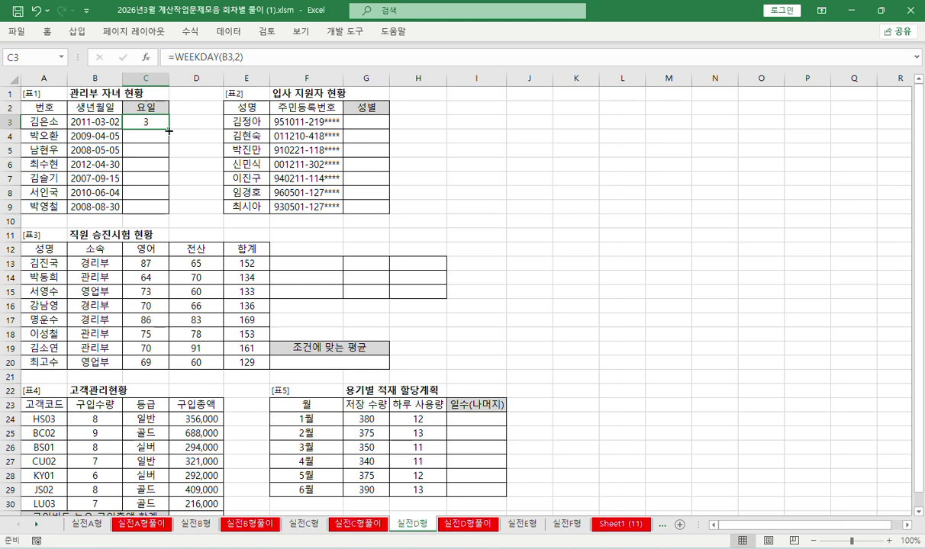
{"action": "left_click_drag", "start_coordinate": [169, 131], "coordinate": [167, 212]}
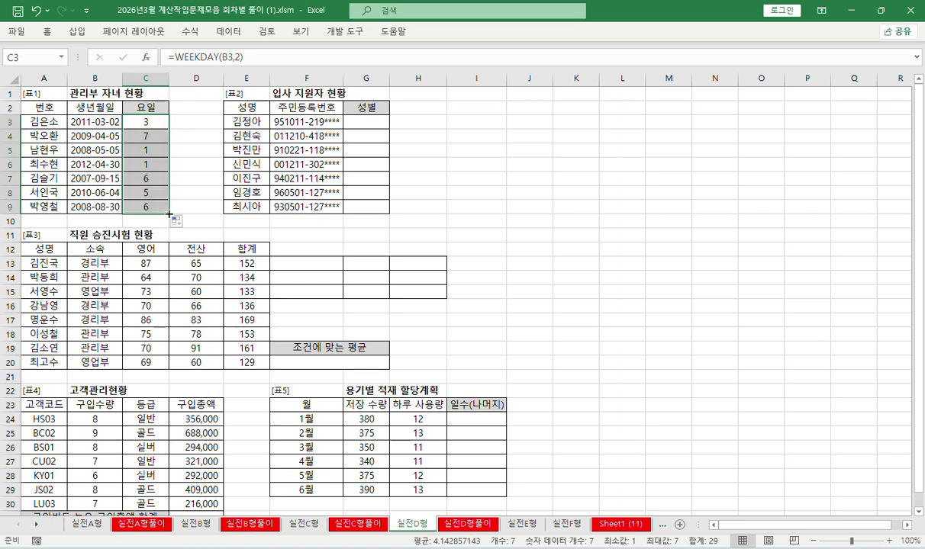
- Nest the WEEKDAY formula in C3 as the index of a CHOOSE function and open the CHOOSE arguments
{"action": "left_click", "coordinate": [173, 57]}
{"action": "type", "text": "cho"}
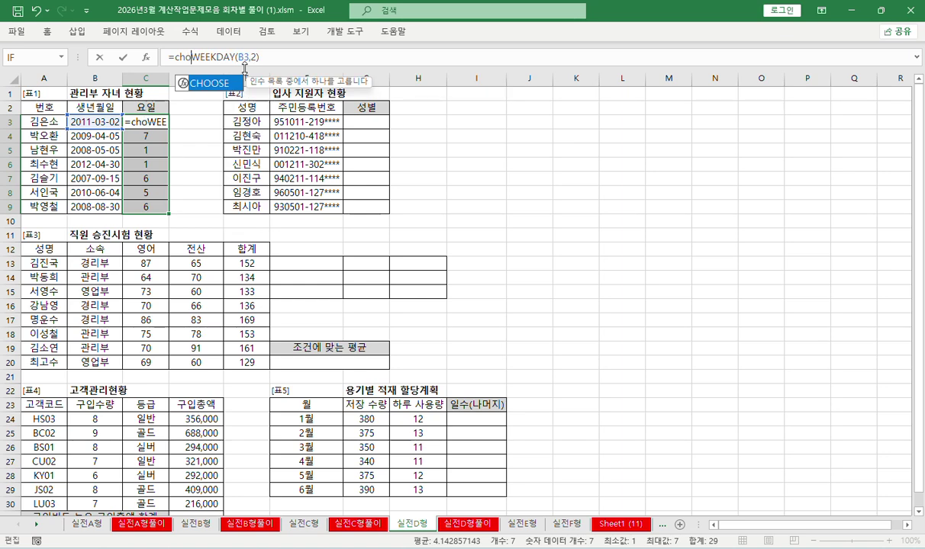
{"action": "key", "text": "Tab"}
{"action": "key", "text": "ctrl+a"}
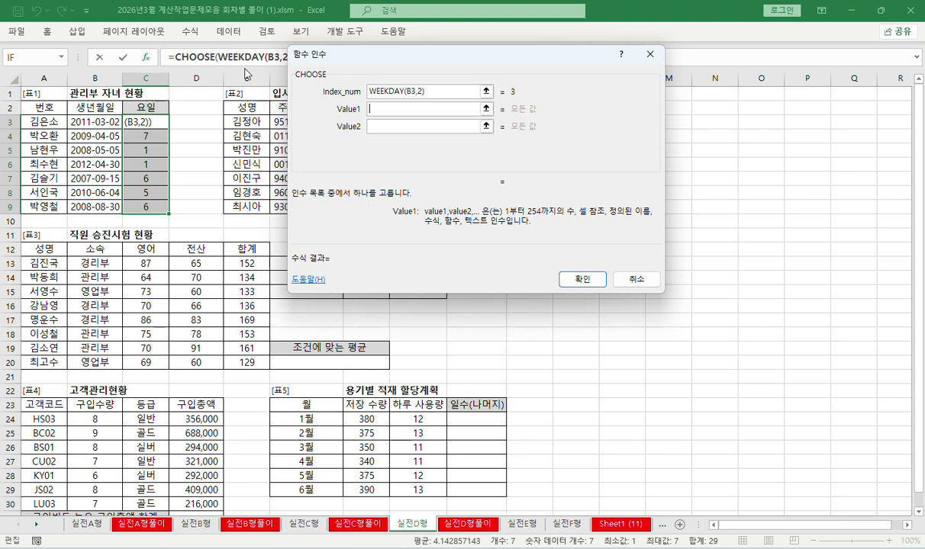
- Set the first three CHOOSE values to 월요일, 화요일 and 수요일
{"action": "type", "text": "월"}
{"action": "type", "text": "요일"}
{"action": "key", "text": "Tab"}
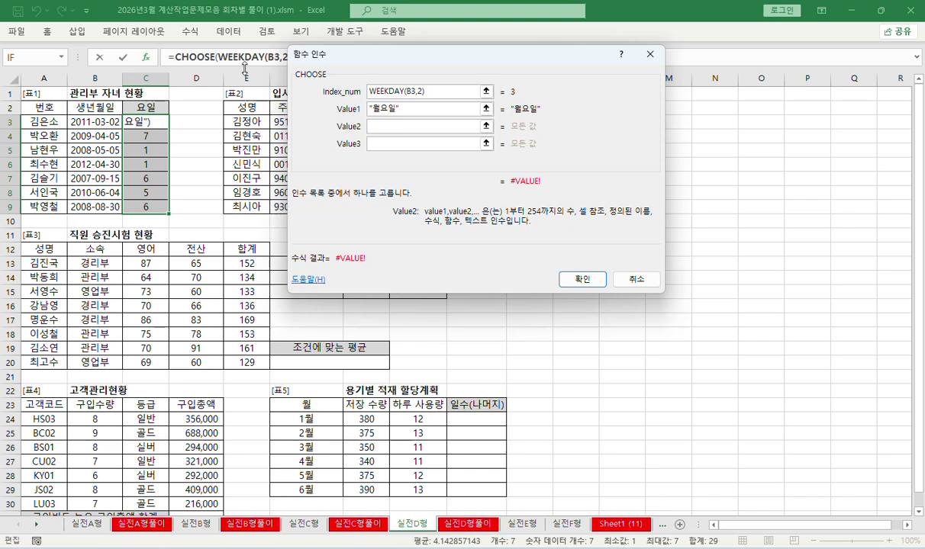
{"action": "type", "text": "화요일"}
{"action": "key", "text": "Tab"}
{"action": "type", "text": "수요"}
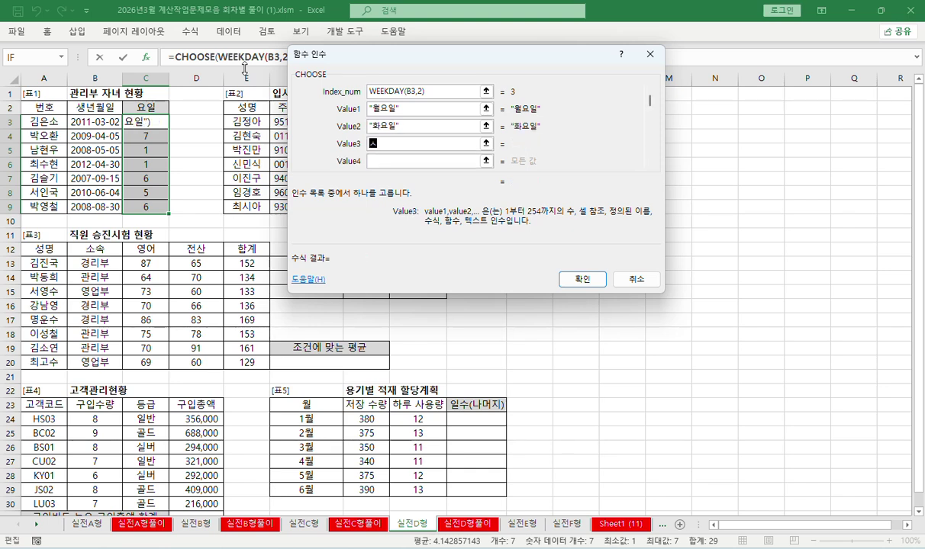
{"action": "type", "text": "일"}
{"action": "key", "text": "Tab"}
- Set CHOOSE values four to seven to 목요일, 금요일, 토요일 and 일요일, then fill the formula down to C9
{"action": "type", "text": "목"}
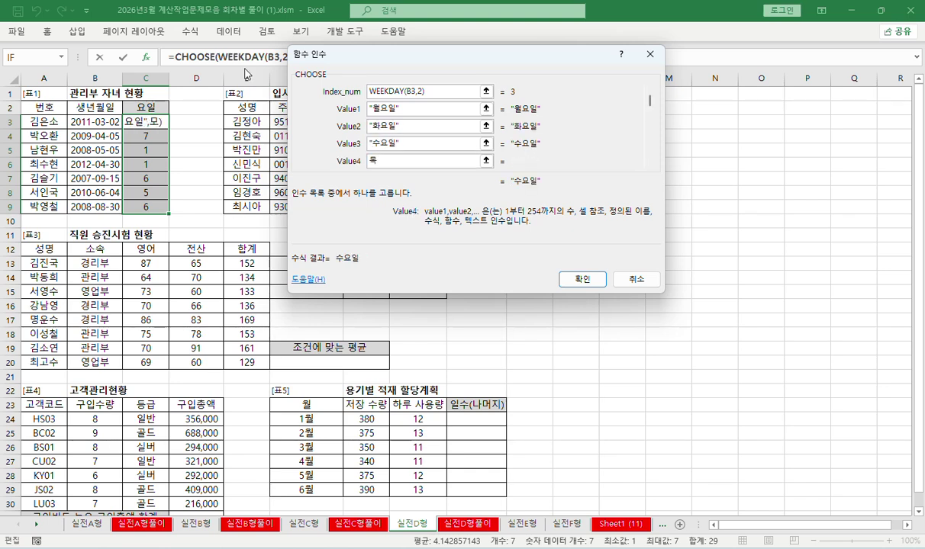
{"action": "type", "text": "요일"}
{"action": "key", "text": "Tab"}
{"action": "type", "text": "금"}
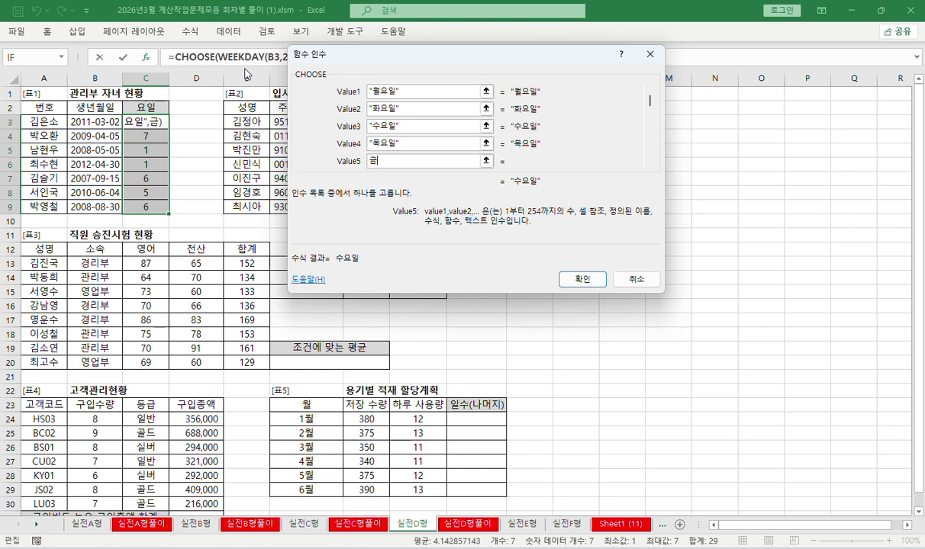
{"action": "type", "text": "요일"}
{"action": "key", "text": "Tab"}
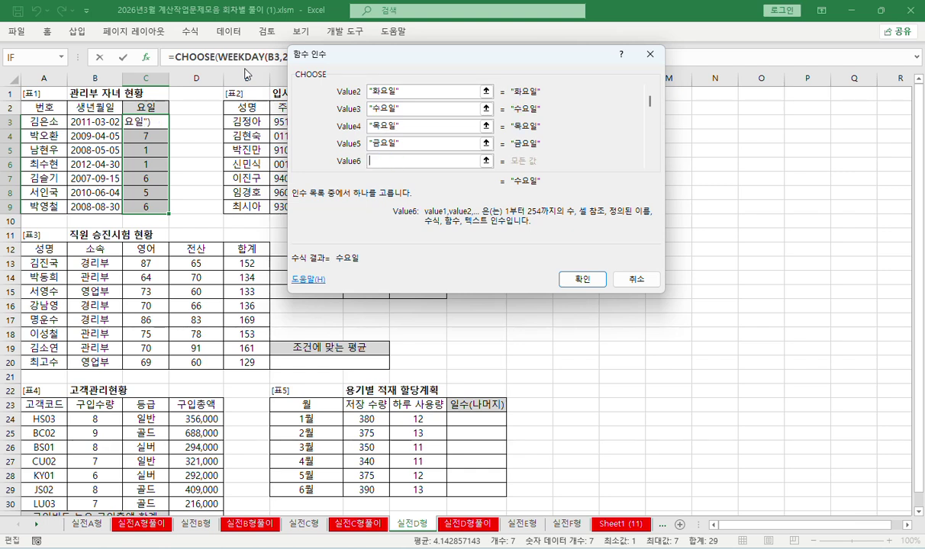
{"action": "type", "text": "토요일"}
{"action": "key", "text": "Tab"}
{"action": "type", "text": "일요일"}
{"action": "key", "text": "Tab"}
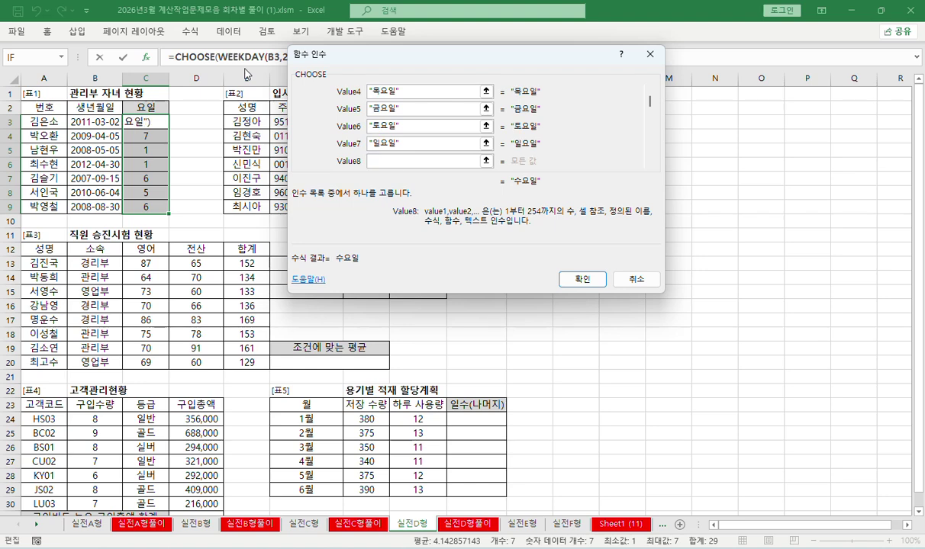
{"action": "left_click", "coordinate": [583, 279]}
{"action": "key", "text": "ctrl+d"}
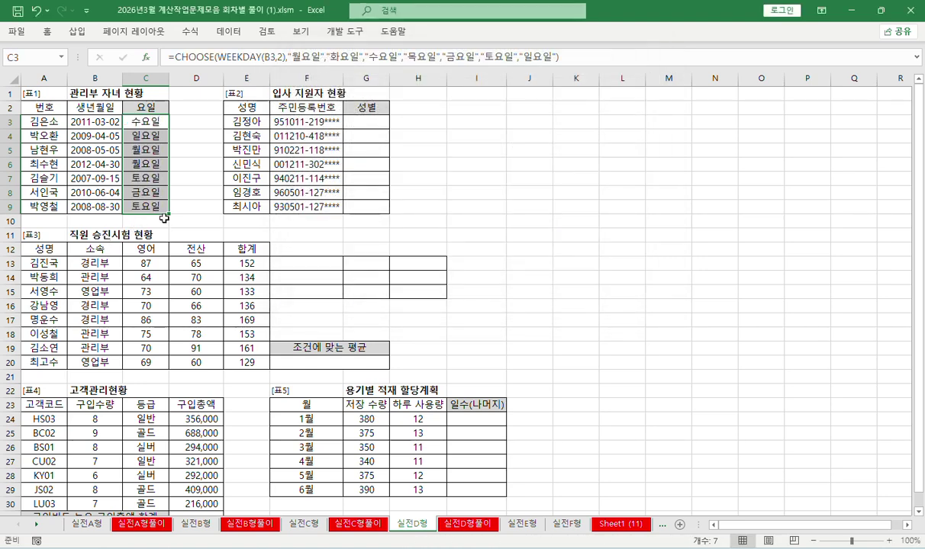
- Copy the formula text from C3 and paste it into cells A6 and A7 of the 실전D형풀이 sheet
{"action": "left_click_drag", "start_coordinate": [167, 60], "coordinate": [660, 58]}
{"action": "key", "text": "ctrl+c"}
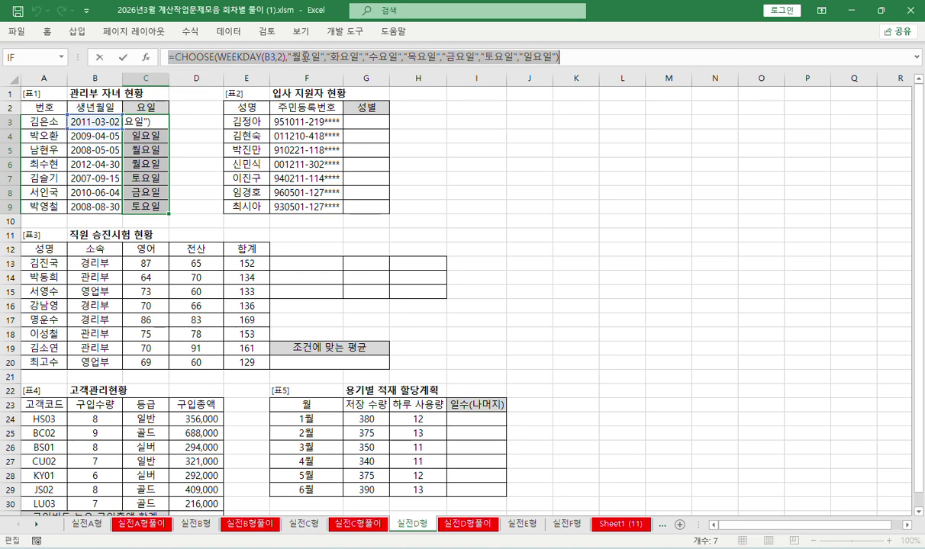
{"action": "key", "text": "Return"}
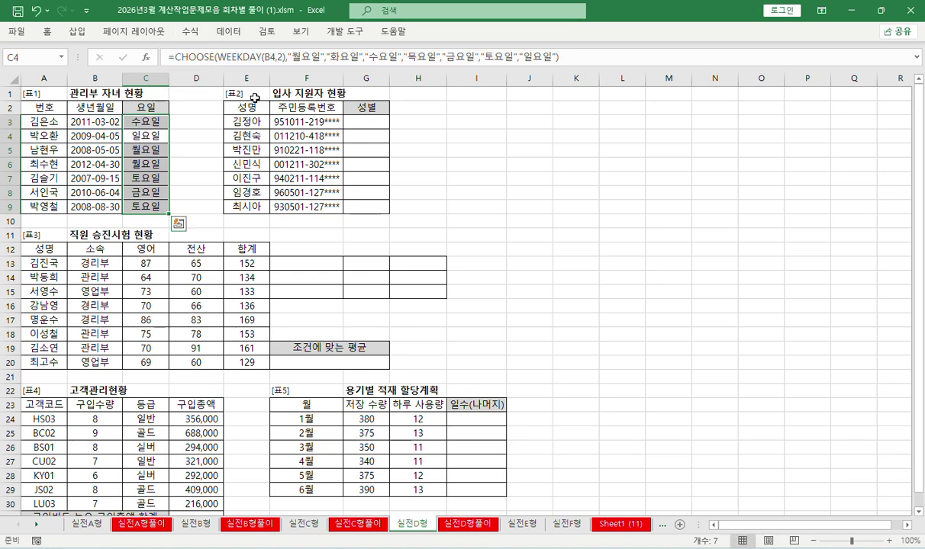
{"action": "left_click", "coordinate": [480, 525]}
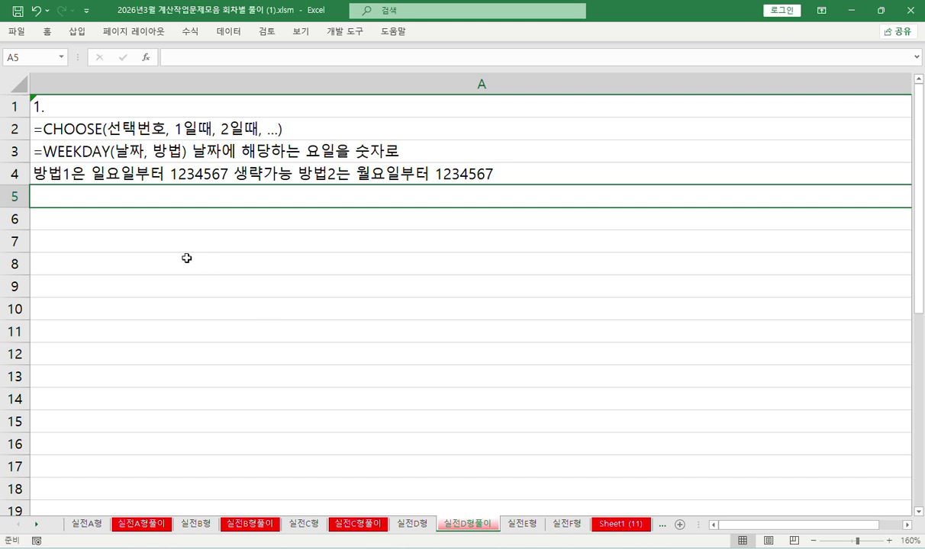
{"action": "left_click", "coordinate": [114, 218]}
{"action": "key", "text": "ctrl+v"}
{"action": "key", "text": "Return"}
{"action": "key", "text": "ctrl+v"}
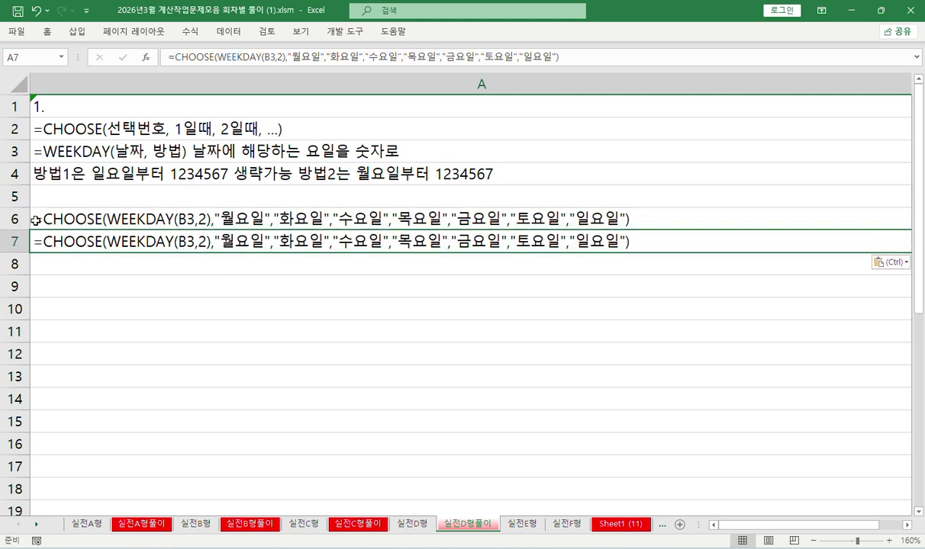
- Trim the formula note in A6 to =WEEKDAY(B3,2)
{"action": "double_click", "coordinate": [40, 220]}
{"action": "left_click_drag", "start_coordinate": [44, 220], "coordinate": [768, 252]}
{"action": "key", "text": "Delete"}
{"action": "key", "text": "Delete"}
{"action": "key", "text": "Return"}
{"action": "key", "text": "Return"}
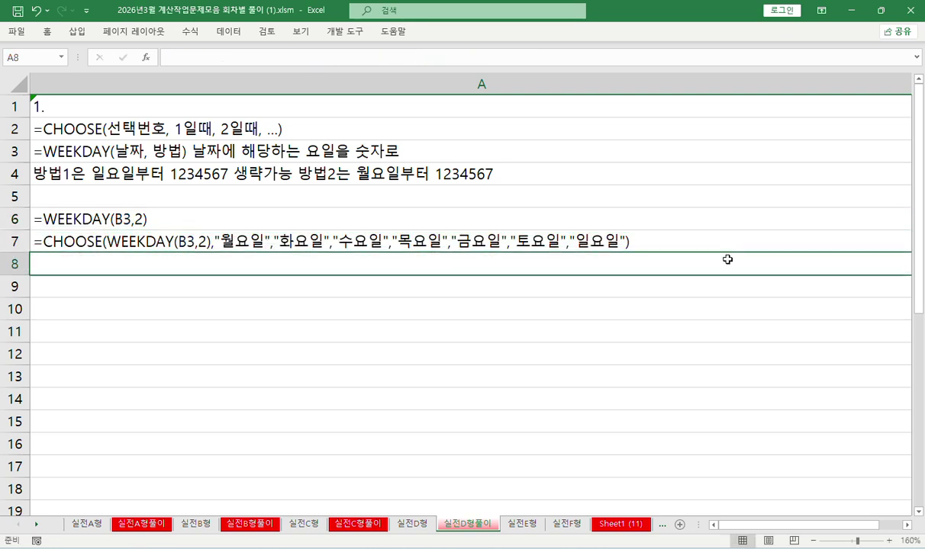
- Enter the heading 2. in A8 and the IF syntax note =IF(조건, 참일때, 거짓일때) in A9
{"action": "type", "text": "2."}
{"action": "key", "text": "Return"}
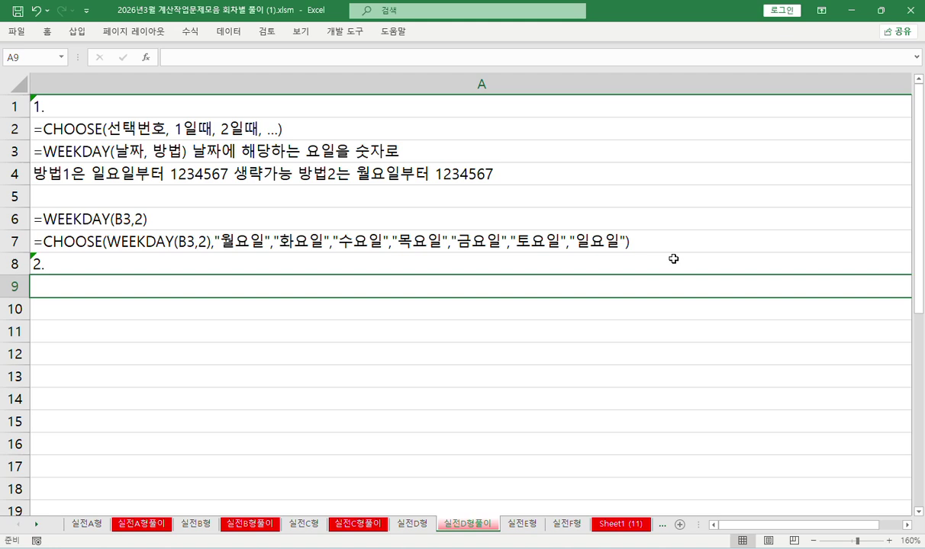
{"action": "type", "text": "="}
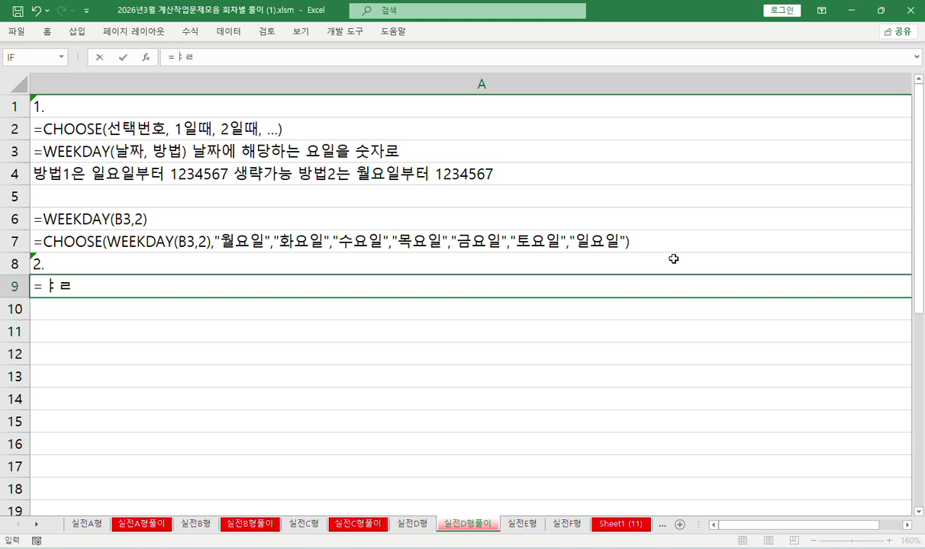
{"action": "type", "text": "if(족"}
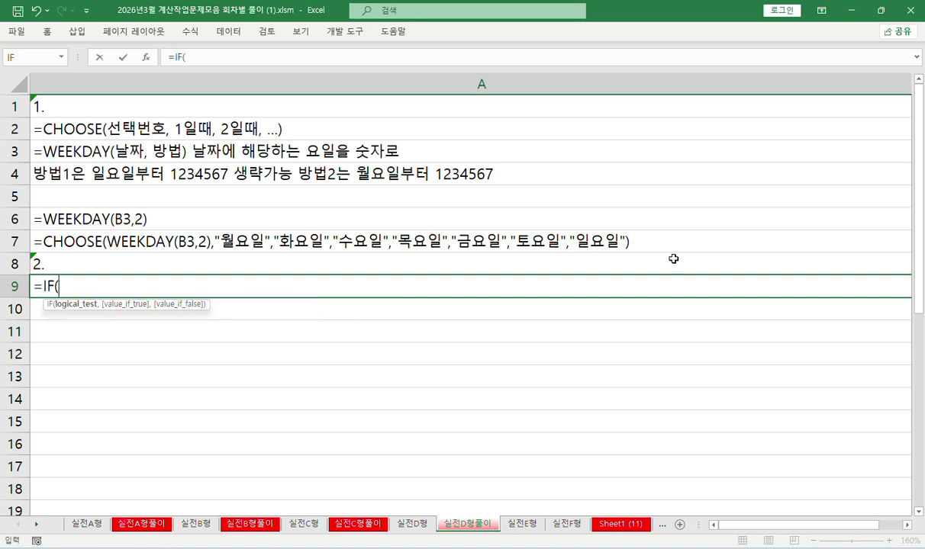
{"action": "type", "text": "ㅓㄴ"}
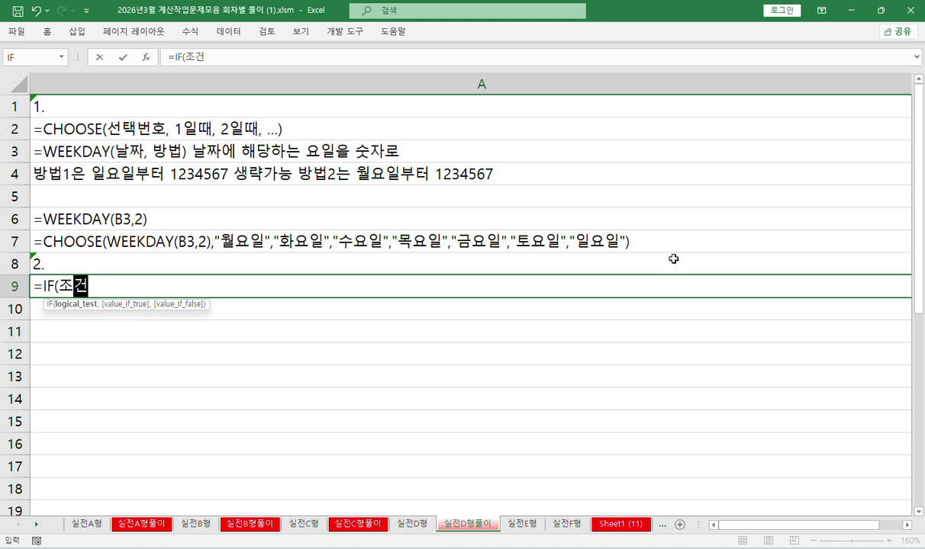
{"action": "type", "text": ", 참일ㄸ"}
{"action": "type", "text": "ㅐㅔ"}
{"action": "key", "text": "BackSpace"}
{"action": "type", "text": ", ㄱ"}
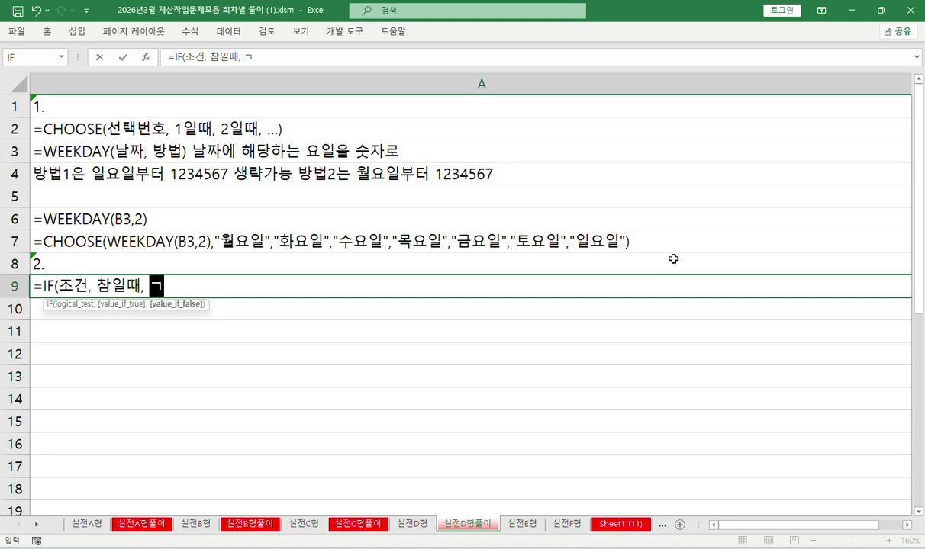
{"action": "type", "text": "ㅓ짓일때"}
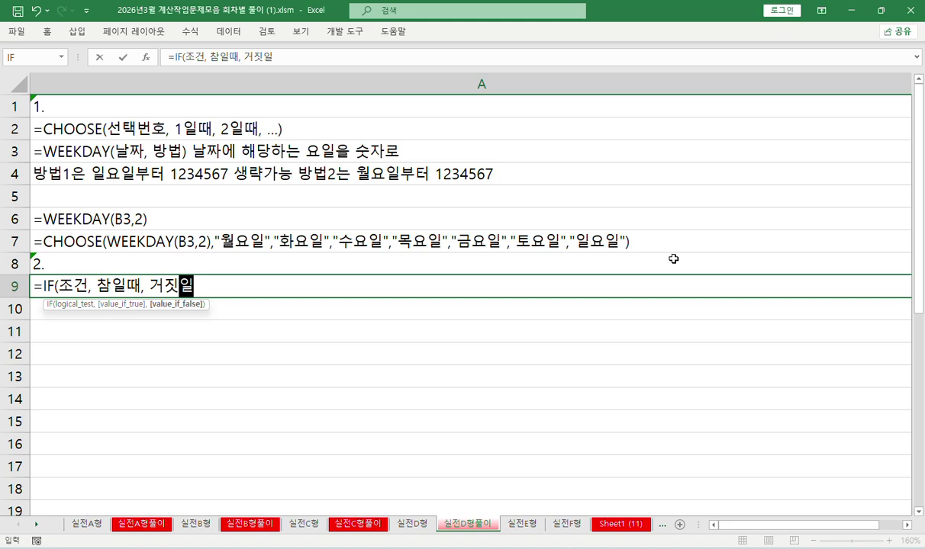
{"action": "type", "text": ")"}
{"action": "key", "text": "Return"}
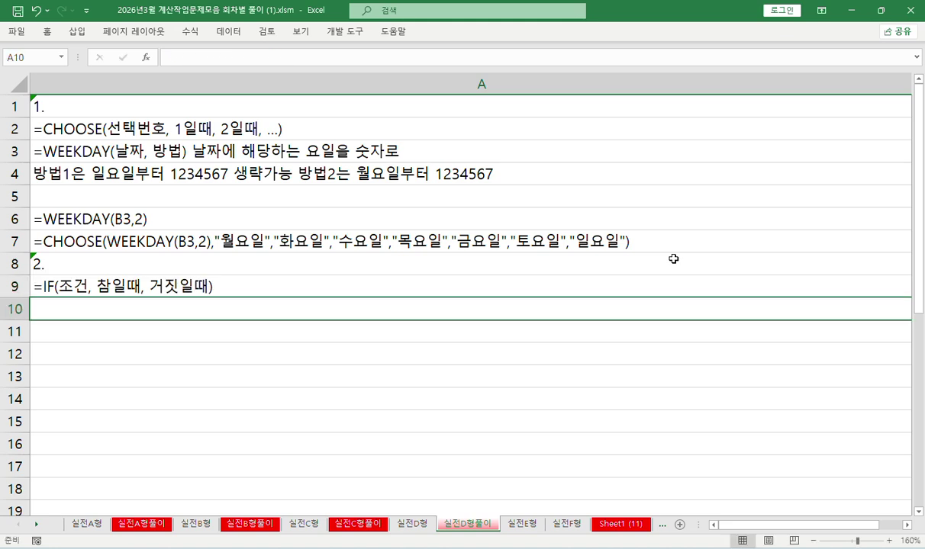
- Enter =OR( in A10 as the beginning of the OR syntax note
{"action": "key", "text": "F2"}
{"action": "type", "text": "=or"}
{"action": "key", "text": "Return"}
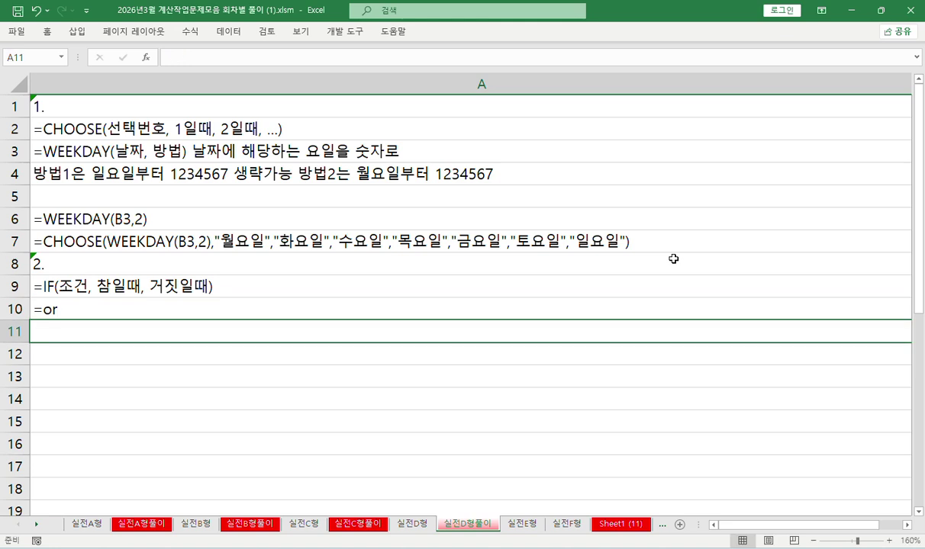
{"action": "key", "text": "Up"}
{"action": "key", "text": "F2"}
{"action": "key", "text": "Tab"}
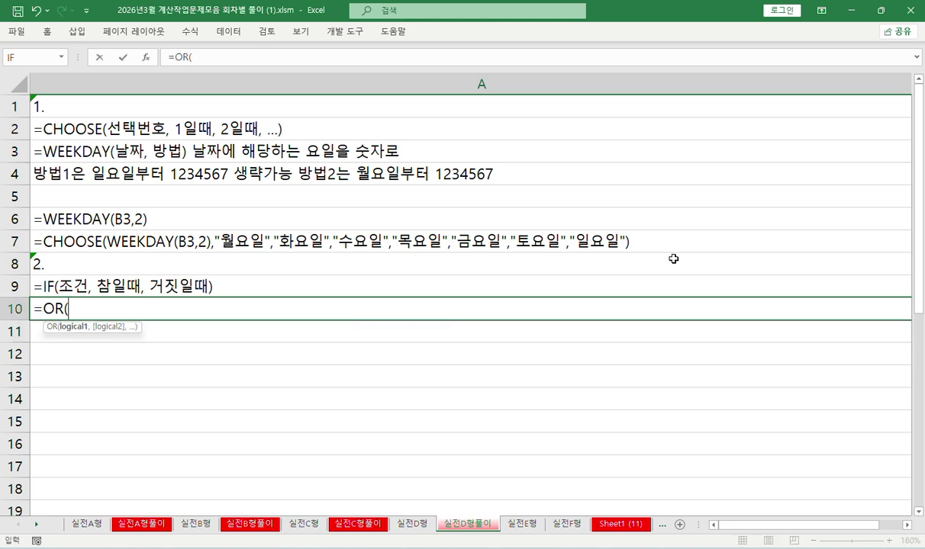
{"action": "key", "text": "Return"}
- Enter the MID syntax note =MID(문자열, 시작위치, 뽑을 개수) in A11
{"action": "type", "text": "=mi"}
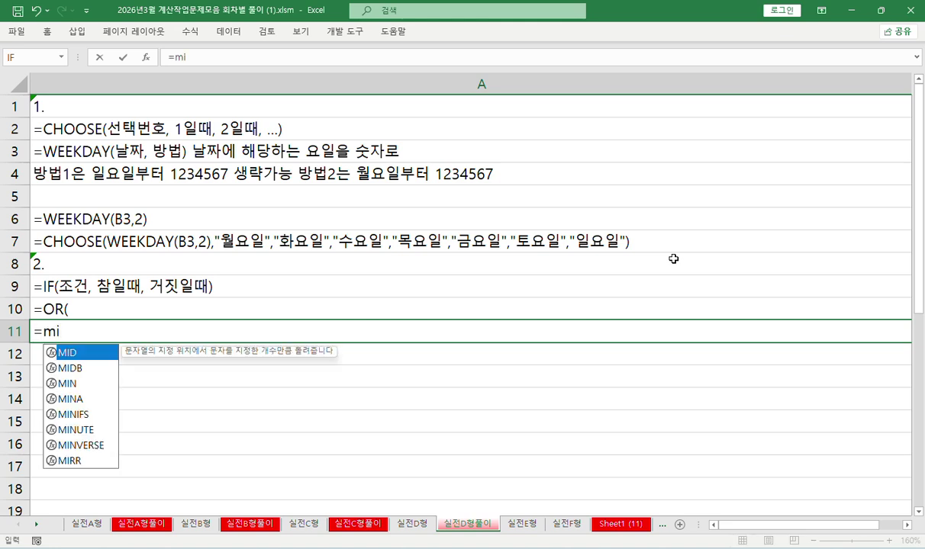
{"action": "key", "text": "Tab"}
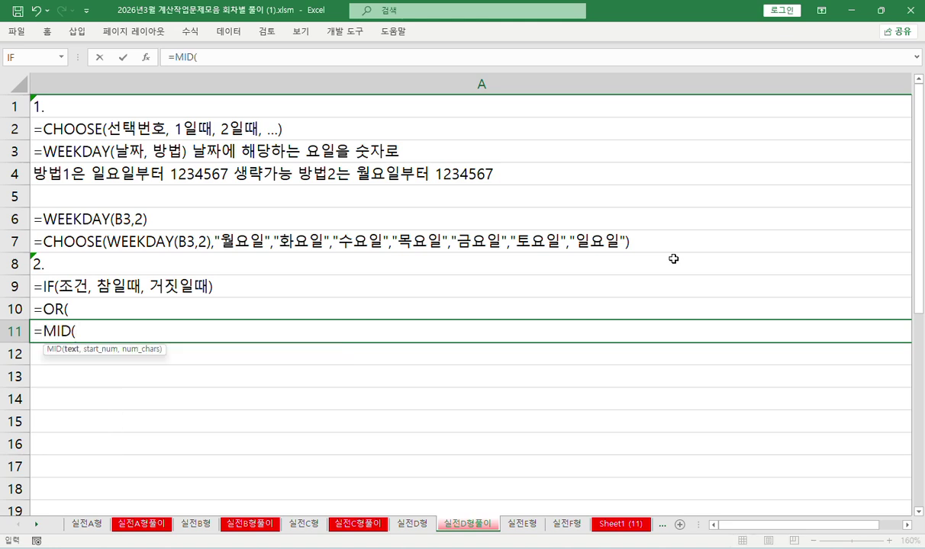
{"action": "type", "text": "문자열"}
{"action": "type", "text": "시작위"}
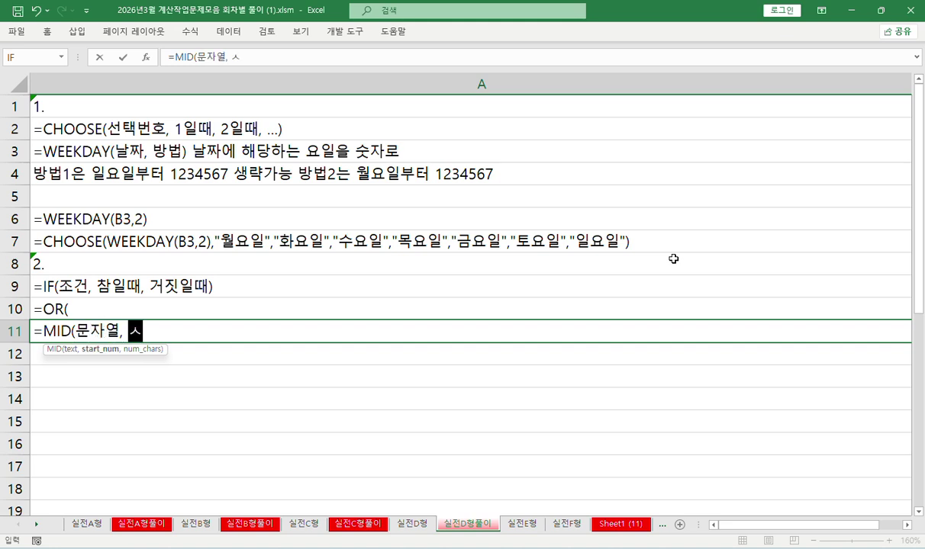
{"action": "type", "text": "치"}
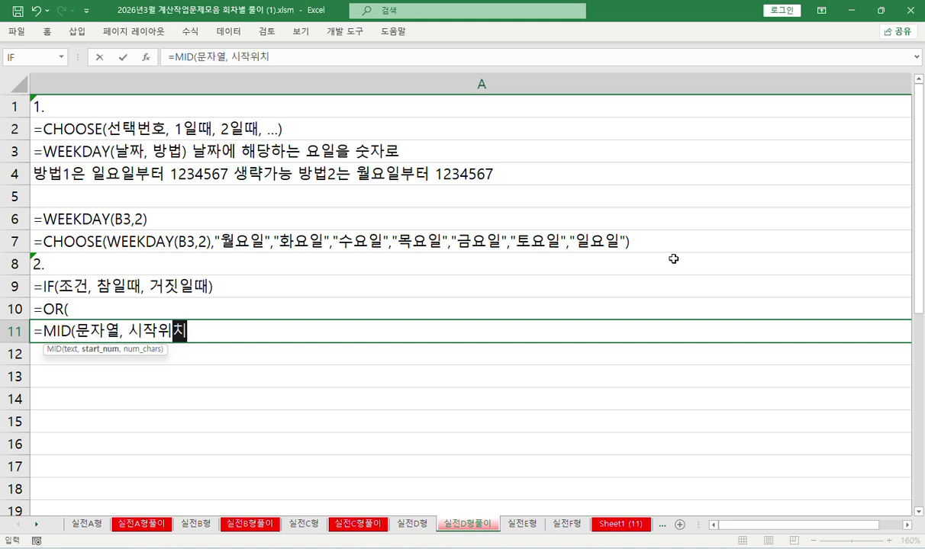
{"action": "type", "text": ", 뽀을 갯수"}
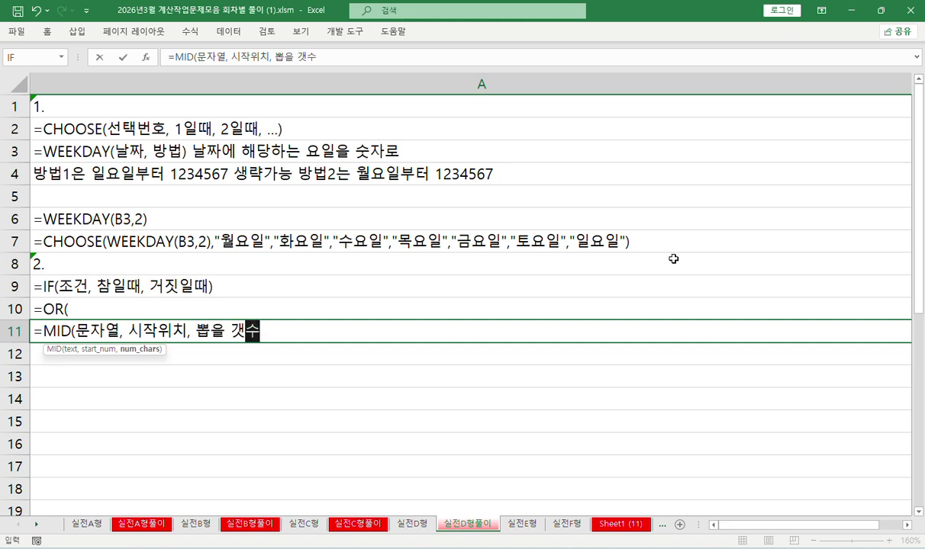
{"action": "type", "text": ")"}
{"action": "key", "text": "Return"}
- Complete the OR syntax in A10 as =OR(조건1, 조건2, ...)
{"action": "key", "text": "Up"}
{"action": "key", "text": "Up"}
{"action": "key", "text": "F2"}
{"action": "type", "text": "조건1,"}
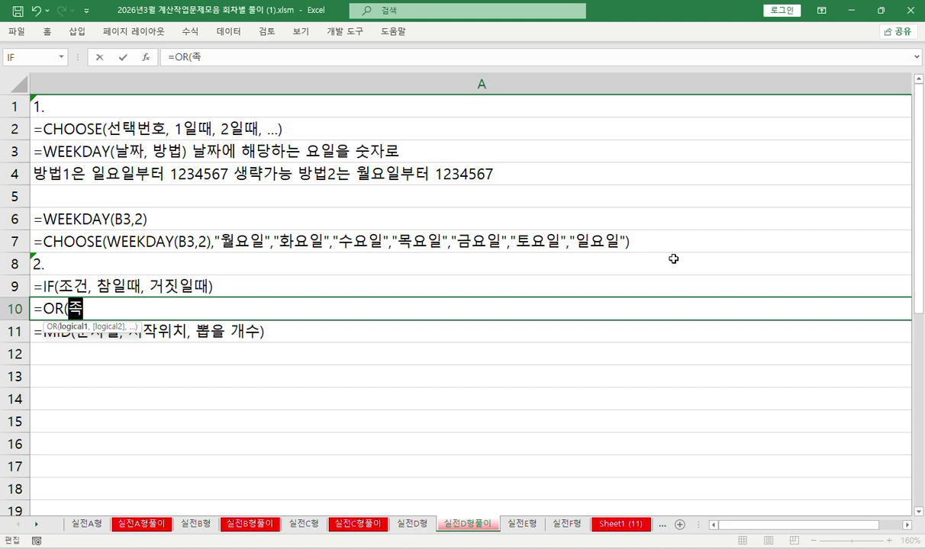
{"action": "type", "text": " 조건"}
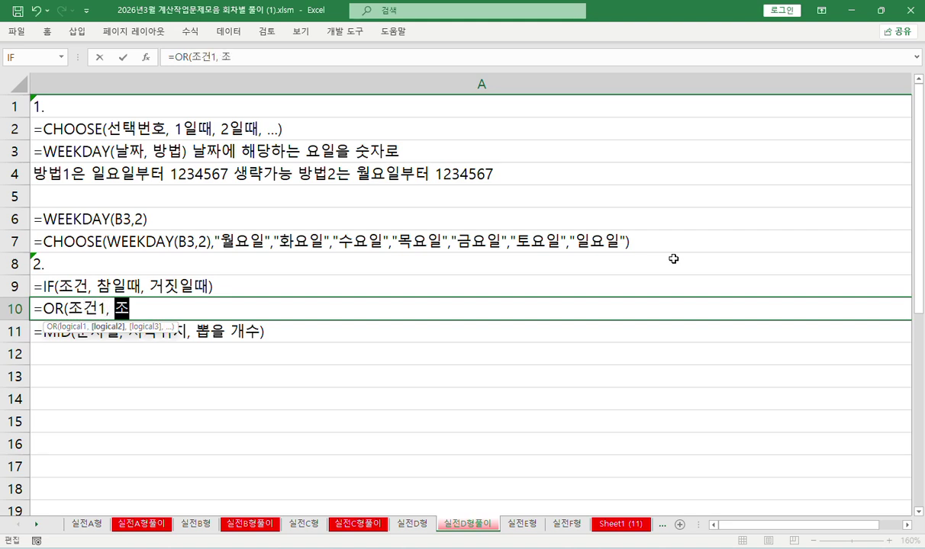
{"action": "type", "text": "2, "}
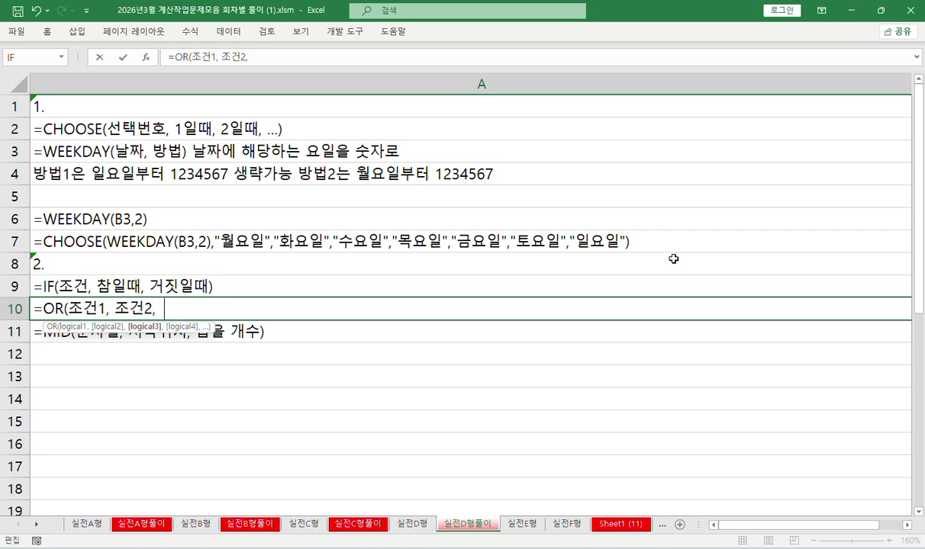
{"action": "type", "text": "...)"}
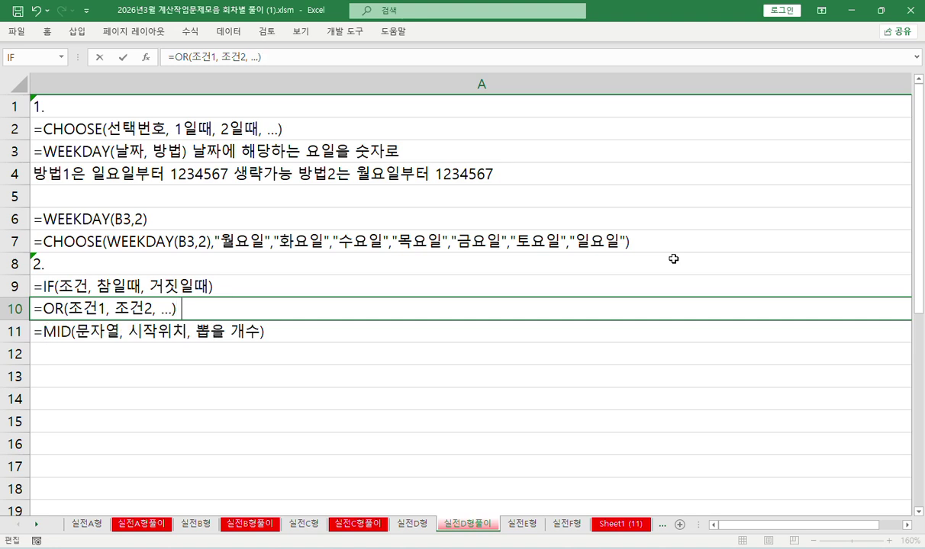
- Append the explanation 하나이상 참이면 결과 참 to the OR note in A10
{"action": "type", "text": " 한"}
{"action": "type", "text": "나"}
{"action": "type", "text": "이상"}
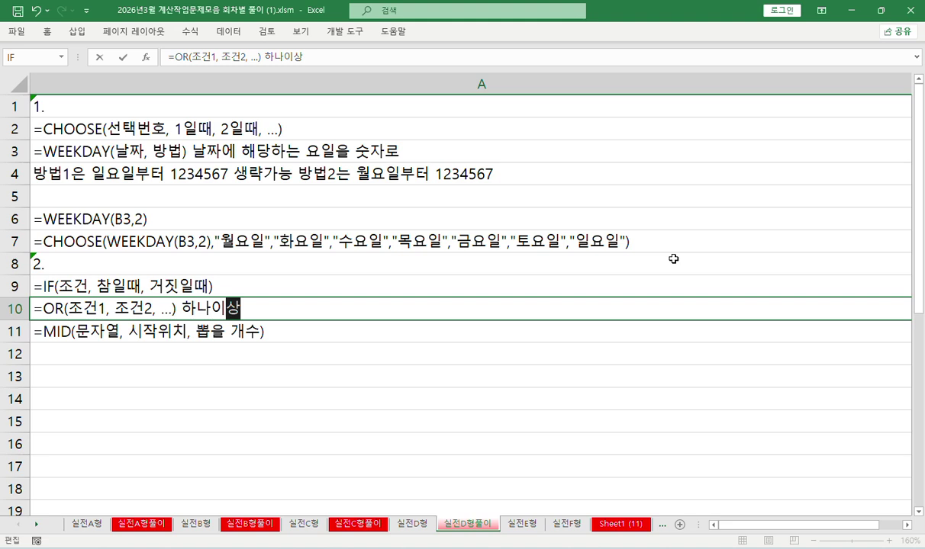
{"action": "type", "text": " 참이면 ㄱ결과 참"}
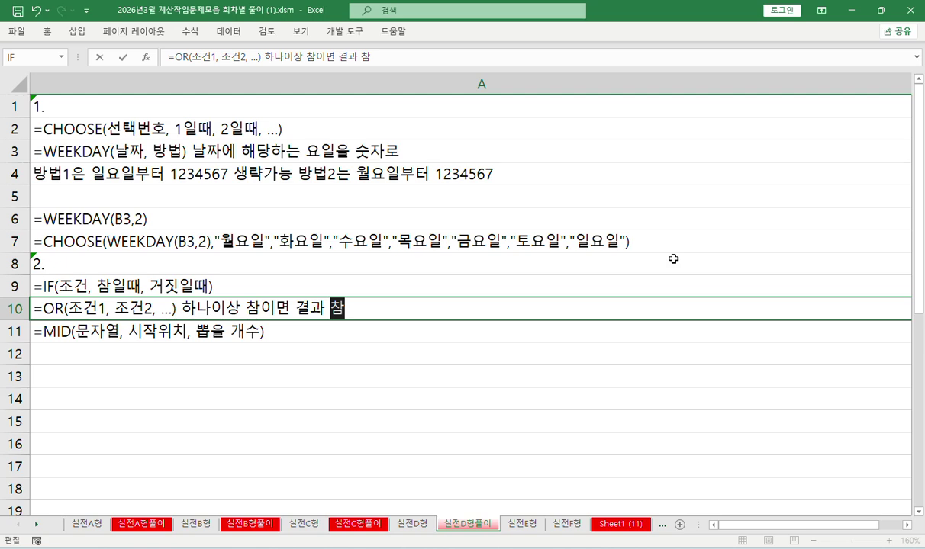
{"action": "key", "text": "Return"}
{"action": "key", "text": "Return"}
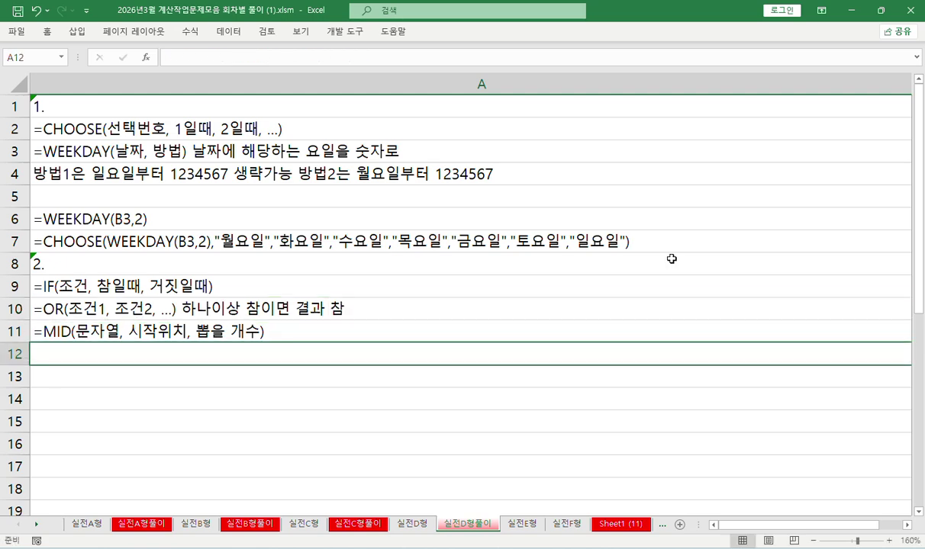
- Enter =MID(F3,8,1) in G3 of the 실전D형 sheet to extract the gender digit from the 주민등록번호
{"action": "left_click", "coordinate": [412, 523]}
{"action": "left_click", "coordinate": [347, 123]}
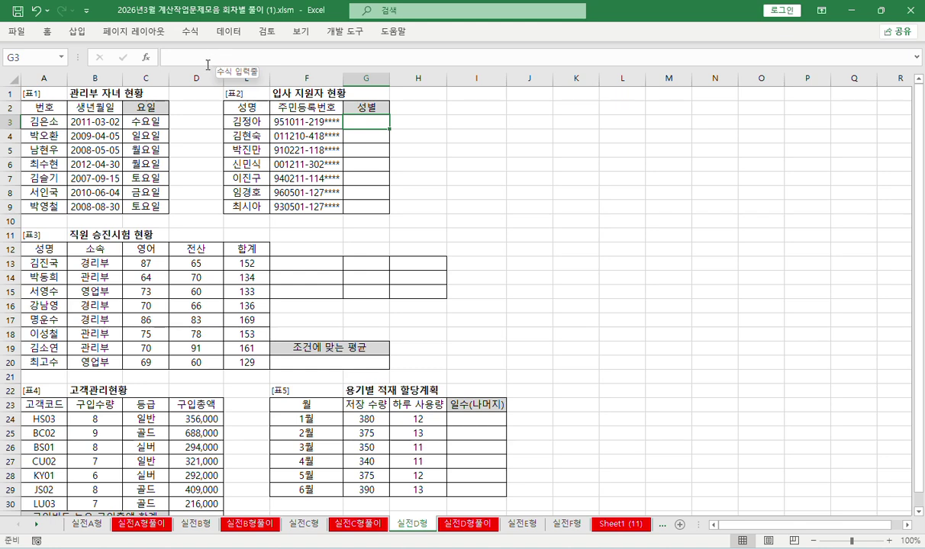
{"action": "type", "text": "=ㅡㅑ"}
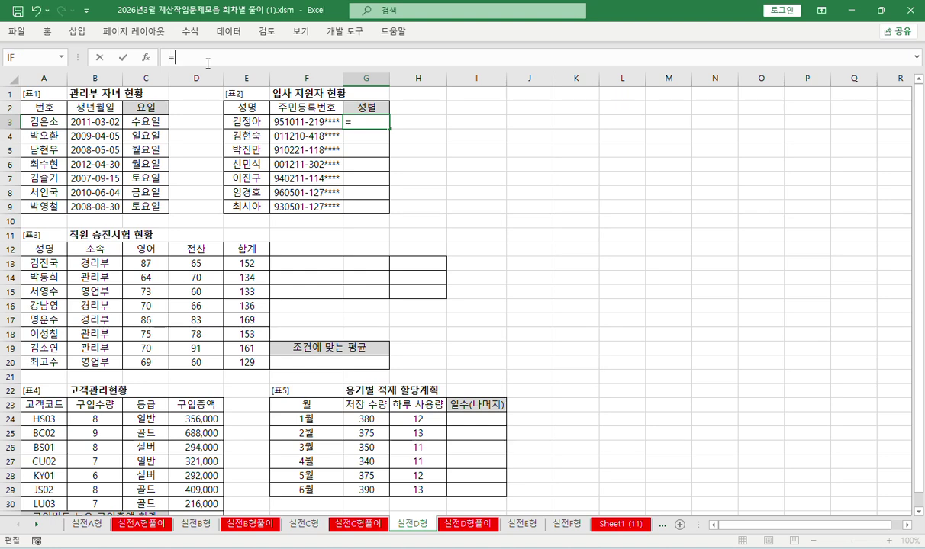
{"action": "key", "text": "BackSpace"}
{"action": "key", "text": "BackSpace"}
{"action": "key", "text": "Hangul"}
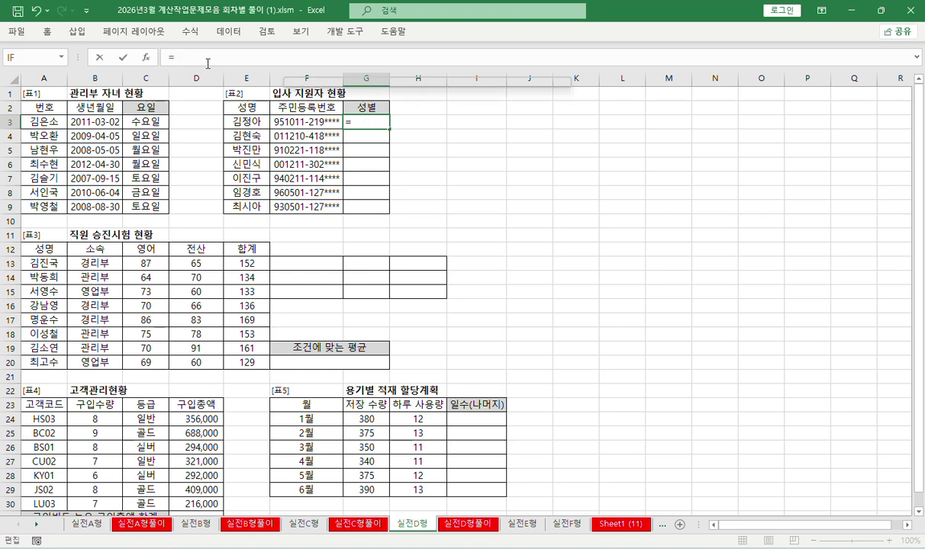
{"action": "type", "text": "mi"}
{"action": "key", "text": "Tab"}
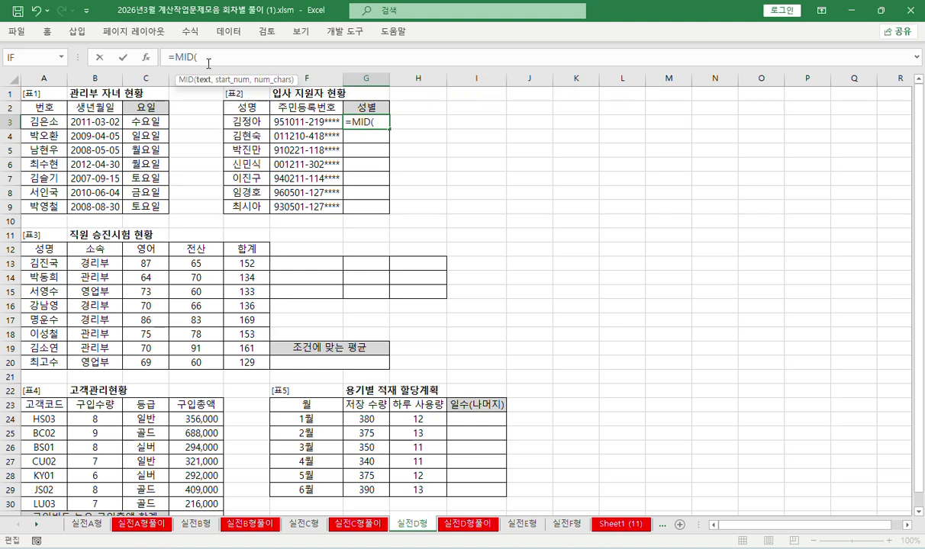
{"action": "left_click", "coordinate": [304, 122]}
{"action": "left_click", "coordinate": [144, 57]}
{"action": "key", "text": "Tab"}
{"action": "type", "text": "8"}
{"action": "key", "text": "Tab"}
{"action": "type", "text": "1"}
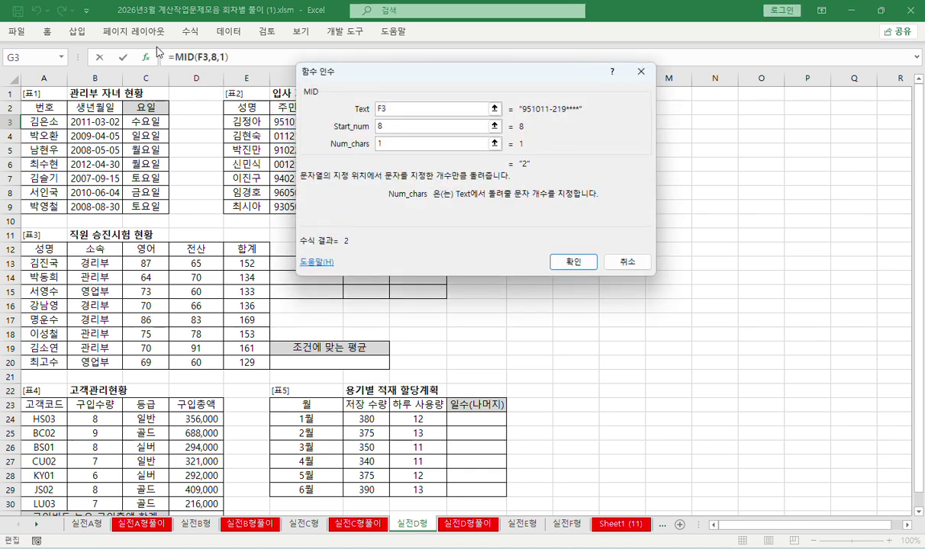
{"action": "key", "text": "Return"}
- Extend the G3 formula with a comparison to the text "1", making it =MID(F3,8,1)="1"
{"action": "left_click", "coordinate": [227, 57]}
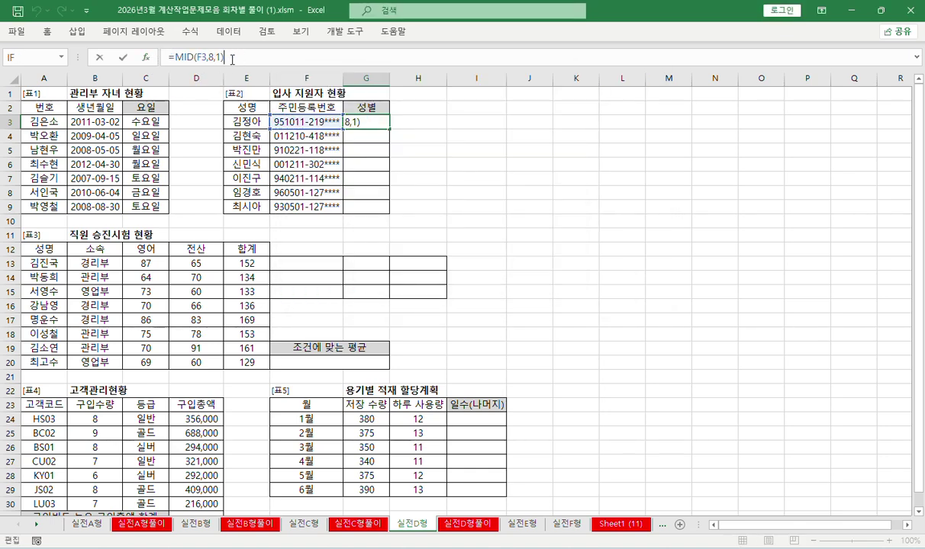
{"action": "type", "text": "=1"}
{"action": "key", "text": "BackSpace"}
{"action": "type", "text": "\"1\""}
{"action": "key", "text": "Return"}
{"action": "key", "text": "Down"}
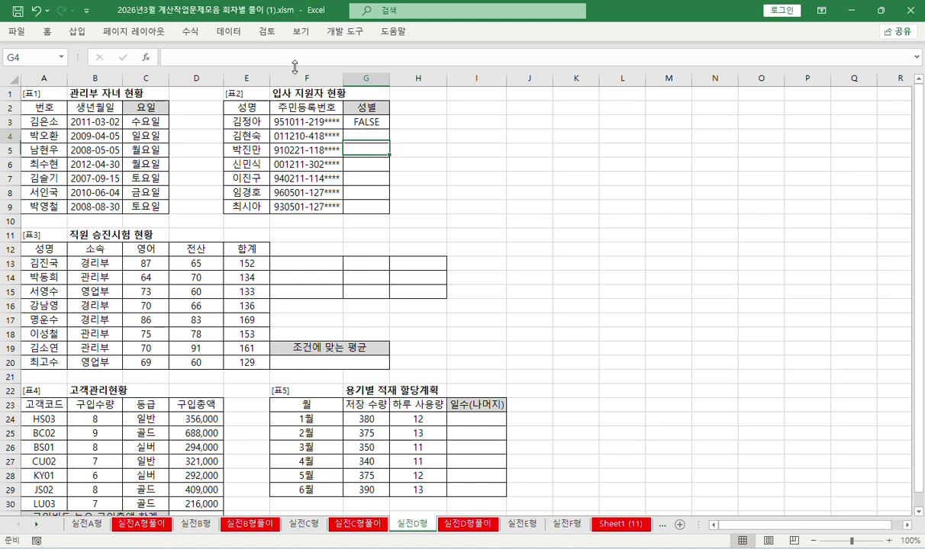
{"action": "key", "text": "Up"}
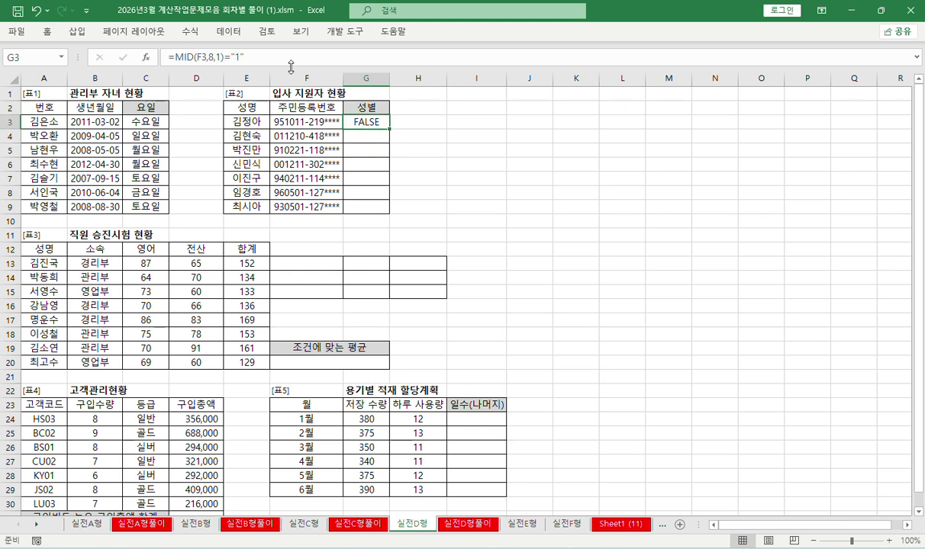
- Wrap the G3 comparison in OR and add MID(F3,8,1)="3" as the second condition
{"action": "left_click", "coordinate": [175, 57]}
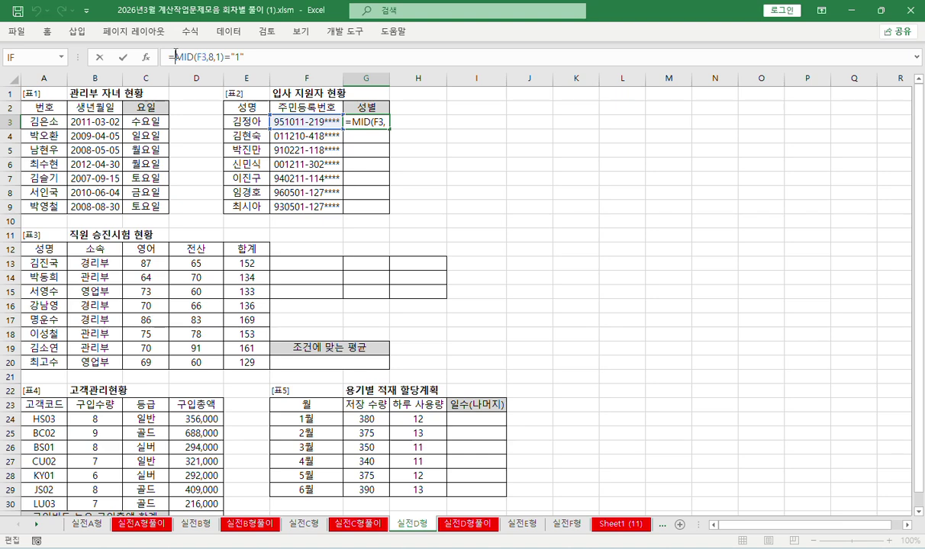
{"action": "type", "text": "OR("}
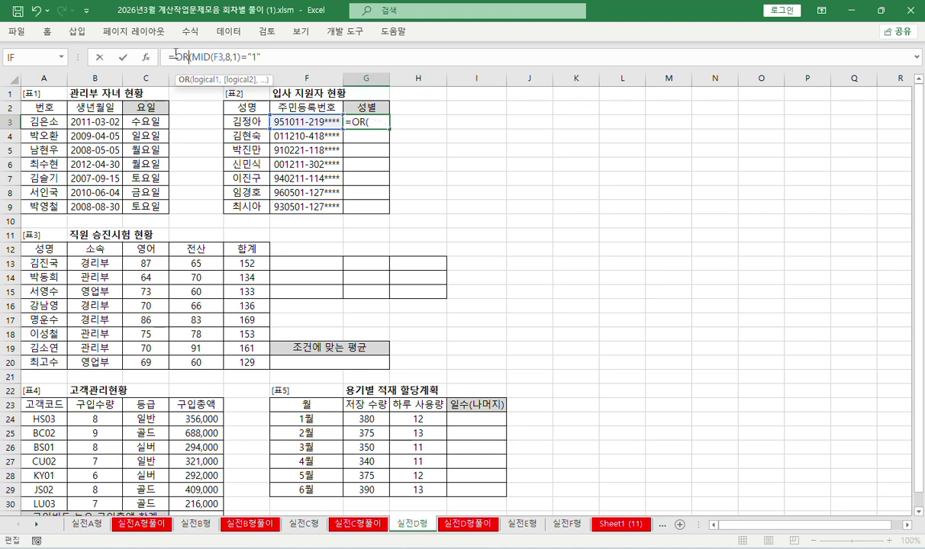
{"action": "key", "text": "ctrl+a"}
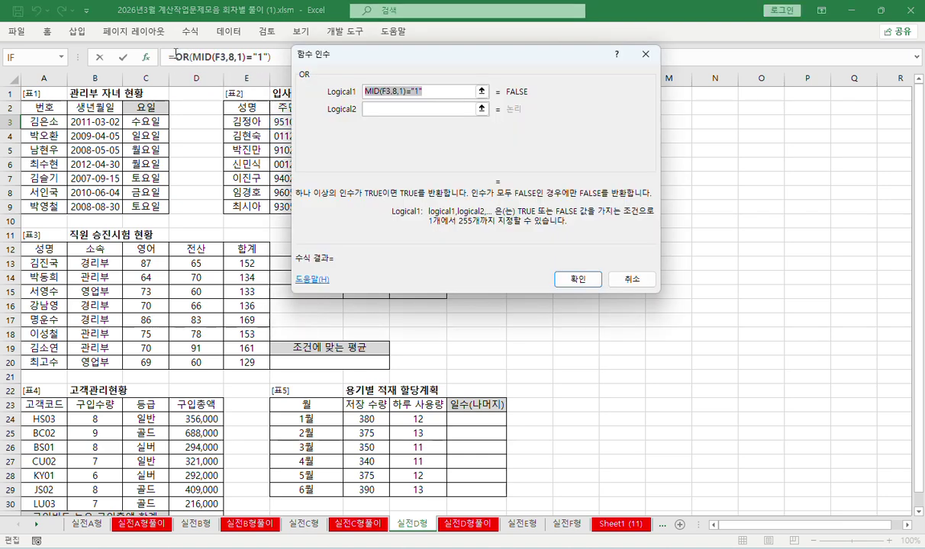
{"action": "key", "text": "ctrl+c"}
{"action": "left_click", "coordinate": [434, 109]}
{"action": "key", "text": "ctrl+v"}
{"action": "left_click", "coordinate": [394, 109]}
{"action": "type", "text": "3"}
{"action": "key", "text": "Delete"}
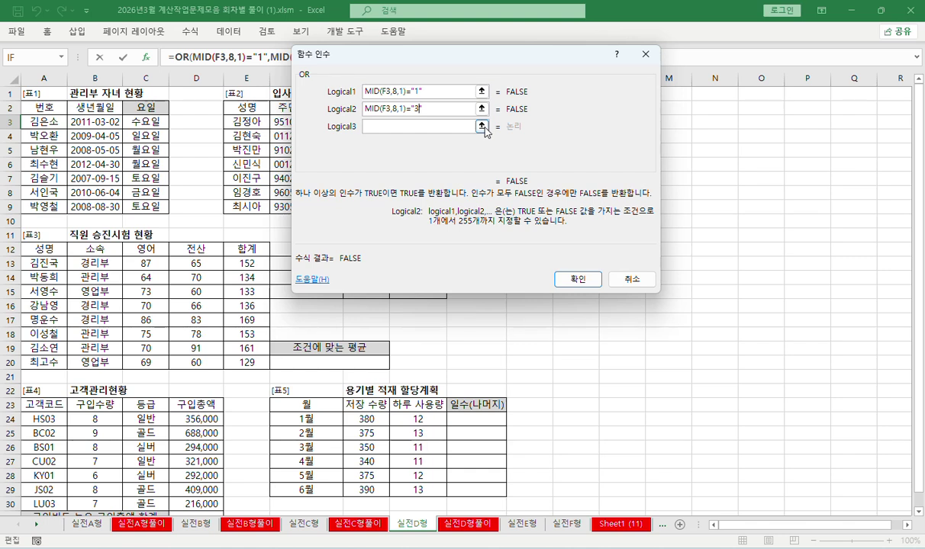
{"action": "key", "text": "Return"}
- Fill the OR formula from G3 down to G9 and check the results against the 주민등록번호 column
{"action": "left_click_drag", "start_coordinate": [389, 128], "coordinate": [389, 206]}
{"action": "left_click_drag", "start_coordinate": [377, 151], "coordinate": [320, 202]}
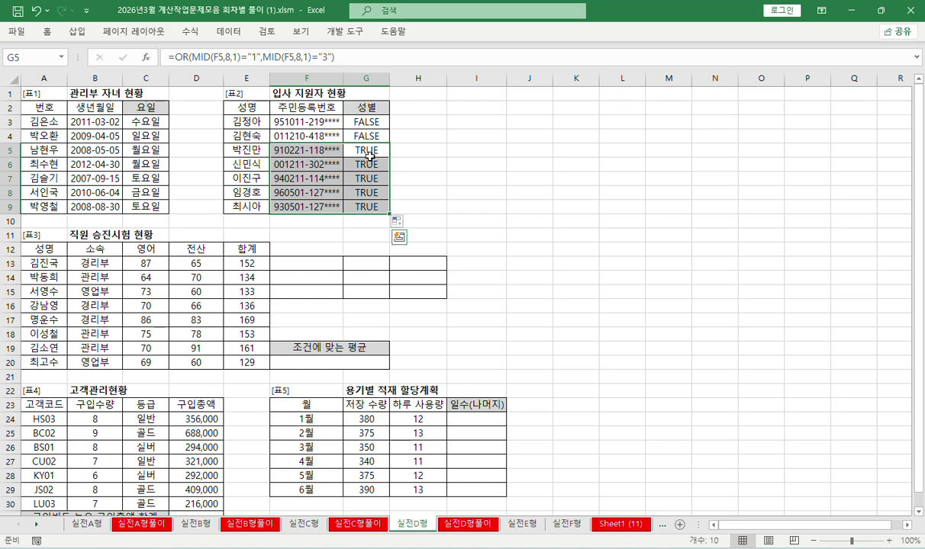
{"action": "left_click_drag", "start_coordinate": [370, 154], "coordinate": [367, 205]}
{"action": "left_click", "coordinate": [370, 125]}
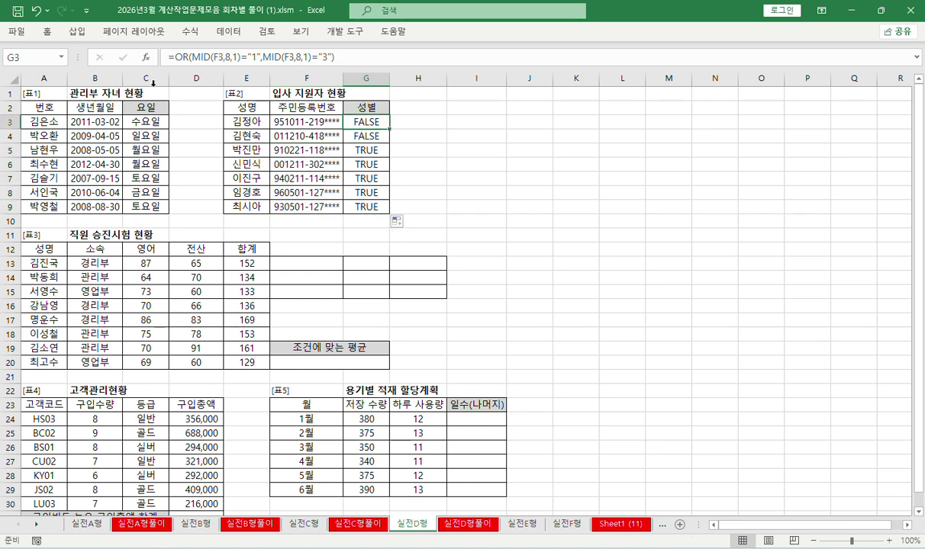
- Wrap the G3 formula in IF returning "남" when true and "여" when false, and fill it down to G9
{"action": "left_click", "coordinate": [170, 57]}
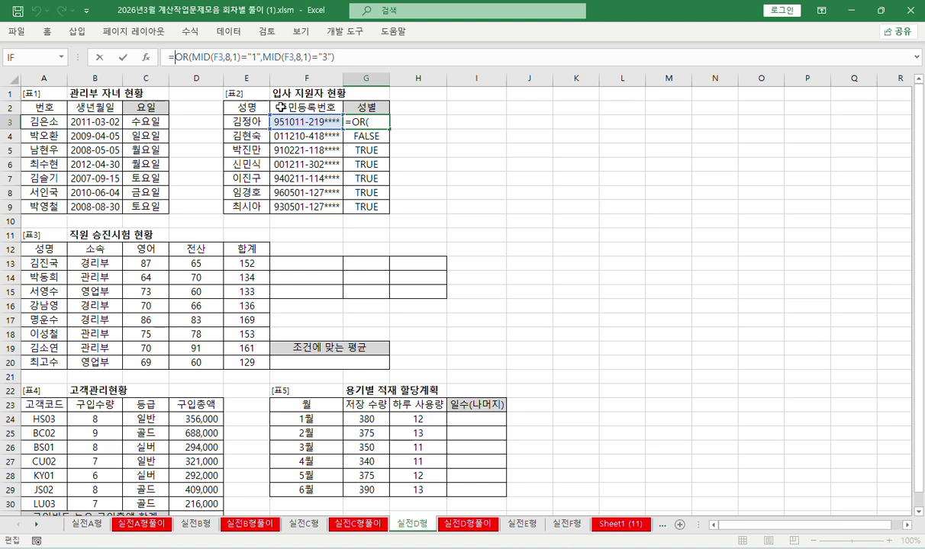
{"action": "type", "text": "IF("}
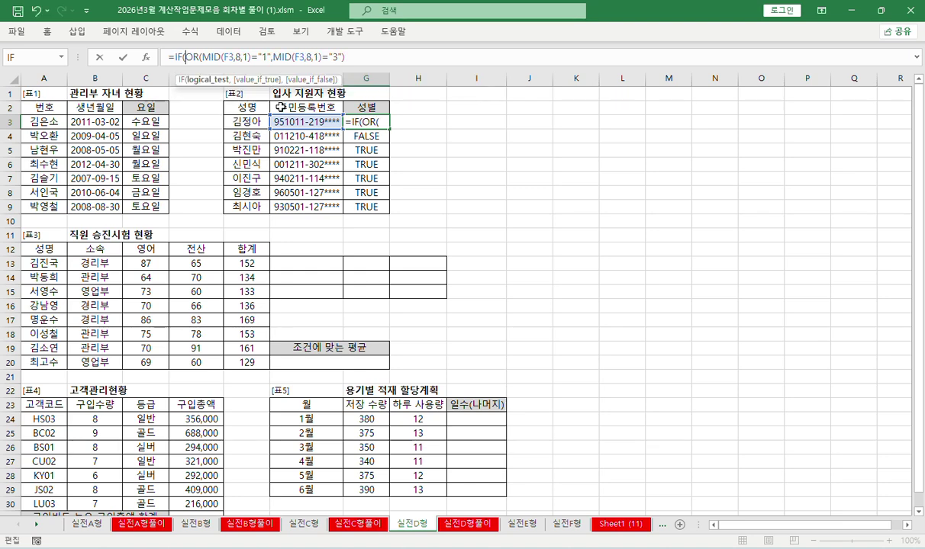
{"action": "key", "text": "ctrl+a"}
{"action": "key", "text": "Tab"}
{"action": "type", "text": "\"남\","}
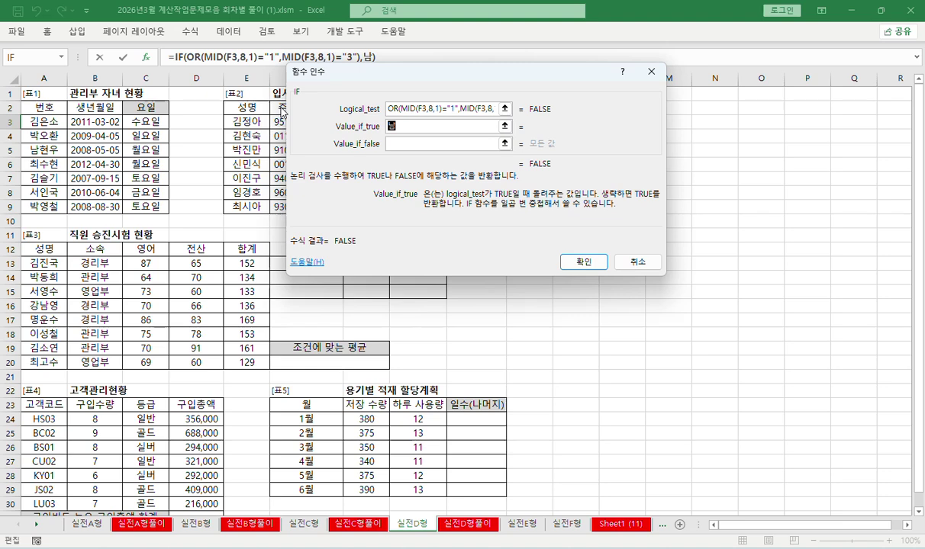
{"action": "type", "text": "\"여\""}
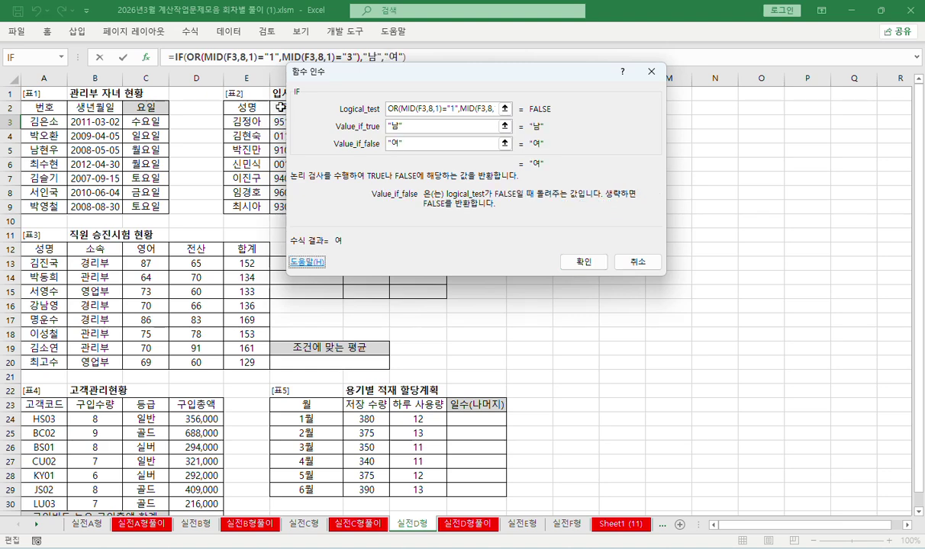
{"action": "key", "text": "Return"}
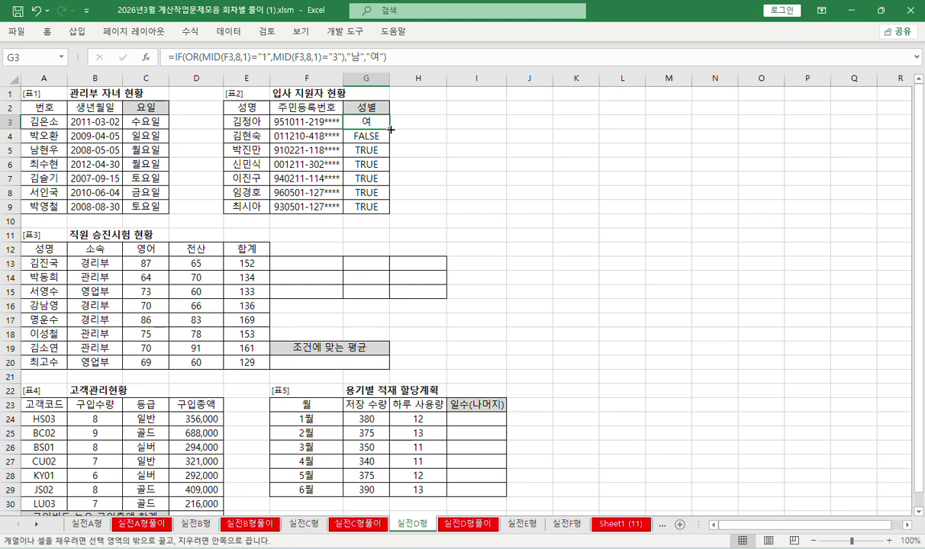
{"action": "left_click_drag", "start_coordinate": [389, 128], "coordinate": [391, 219]}
- Copy the complete IF formula text from G3 into A12, A13 and A14 of the 실전D형풀이 sheet
{"action": "left_click_drag", "start_coordinate": [387, 57], "coordinate": [100, 48]}
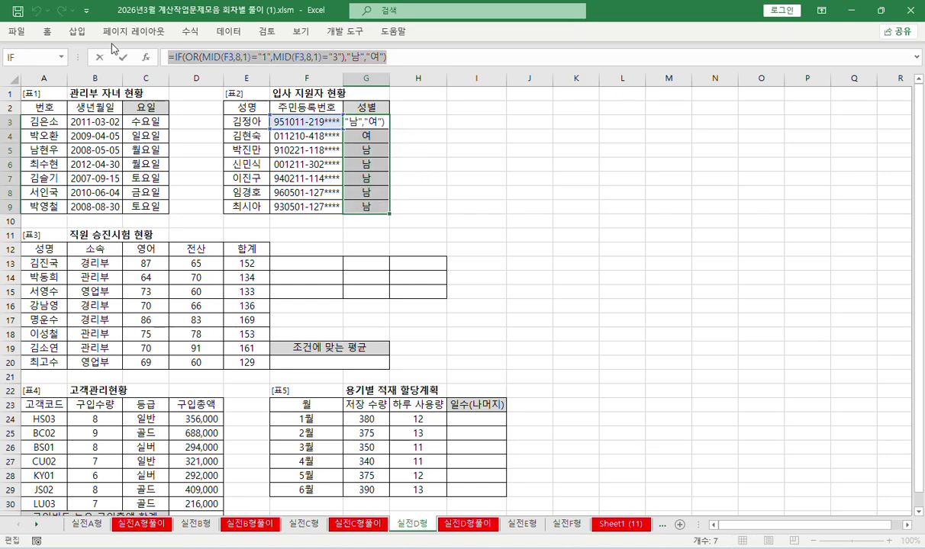
{"action": "key", "text": "Return"}
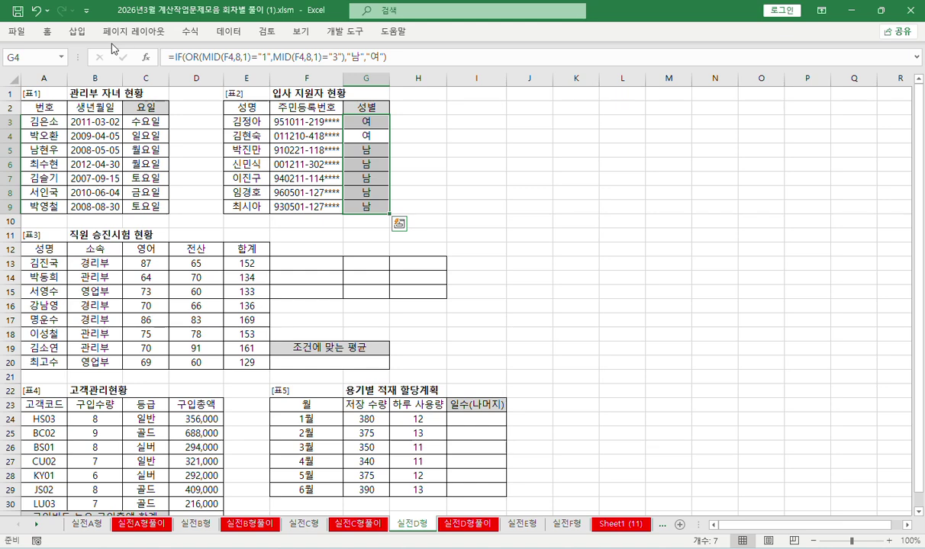
{"action": "left_click", "coordinate": [456, 523]}
{"action": "scroll", "coordinate": [378, 336], "scroll_direction": "down", "scroll_amount": 2}
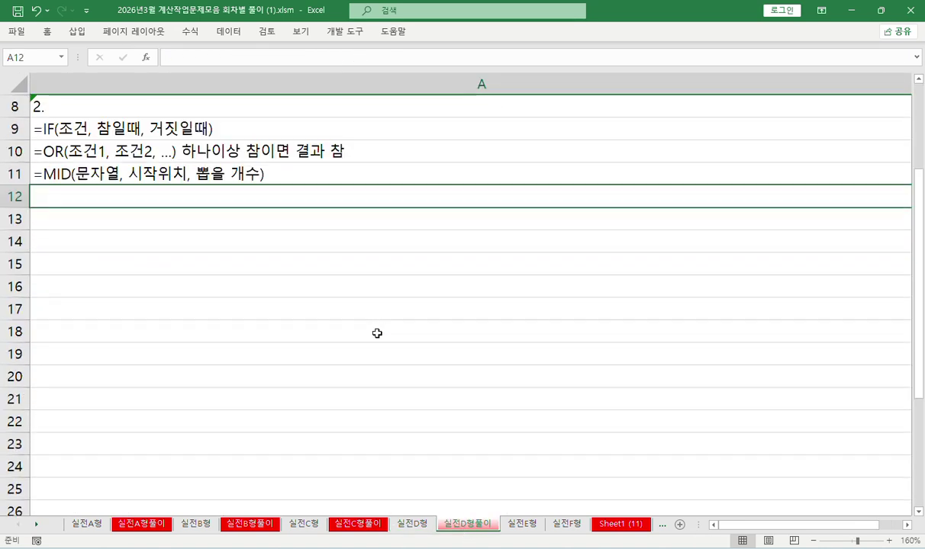
{"action": "key", "text": "ctrl+v"}
{"action": "left_click", "coordinate": [176, 222]}
{"action": "key", "text": "ctrl+v"}
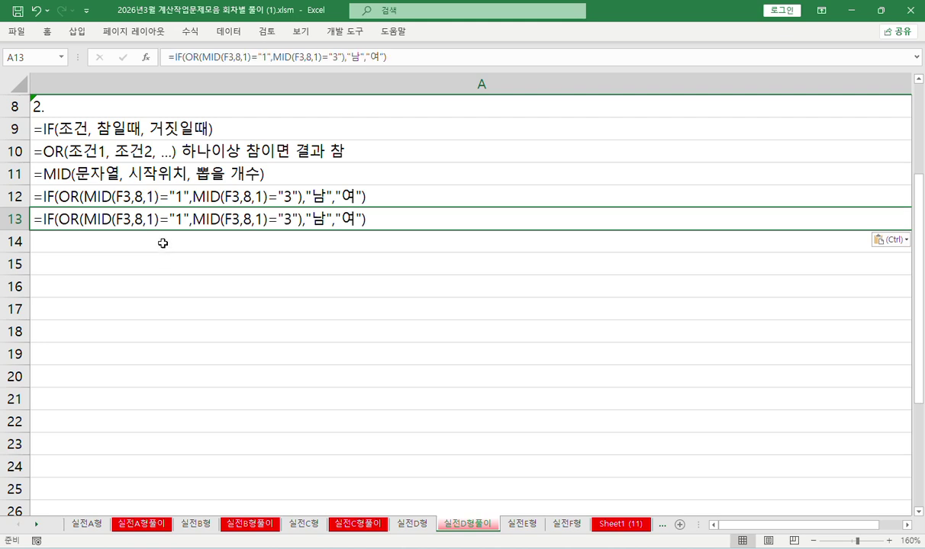
{"action": "left_click", "coordinate": [161, 242]}
{"action": "key", "text": "ctrl+v"}
- Clear A13 and trim the formula note in A12 to =MID(F3,8,1)="1"
{"action": "left_click", "coordinate": [54, 219]}
{"action": "key", "text": "Delete"}
{"action": "double_click", "coordinate": [44, 196]}
{"action": "left_click_drag", "start_coordinate": [43, 196], "coordinate": [84, 202]}
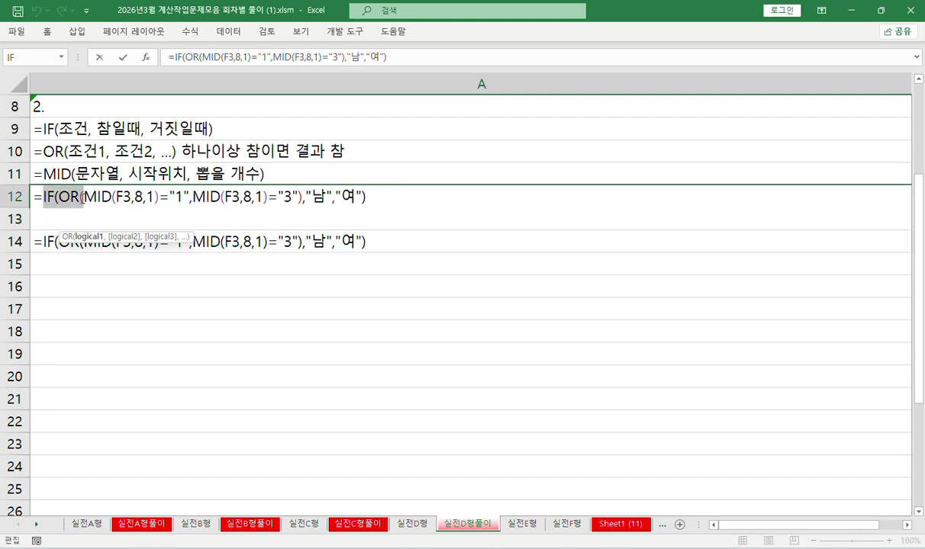
{"action": "key", "text": "Delete"}
{"action": "left_click_drag", "start_coordinate": [144, 197], "coordinate": [508, 229]}
{"action": "key", "text": "Delete"}
{"action": "key", "text": "Return"}
- Paste the full formula into A13 again and trim it to =OR(MID(F3,8,1)="1",MID(F3,8,1)="3")
{"action": "key", "text": "ctrl+v"}
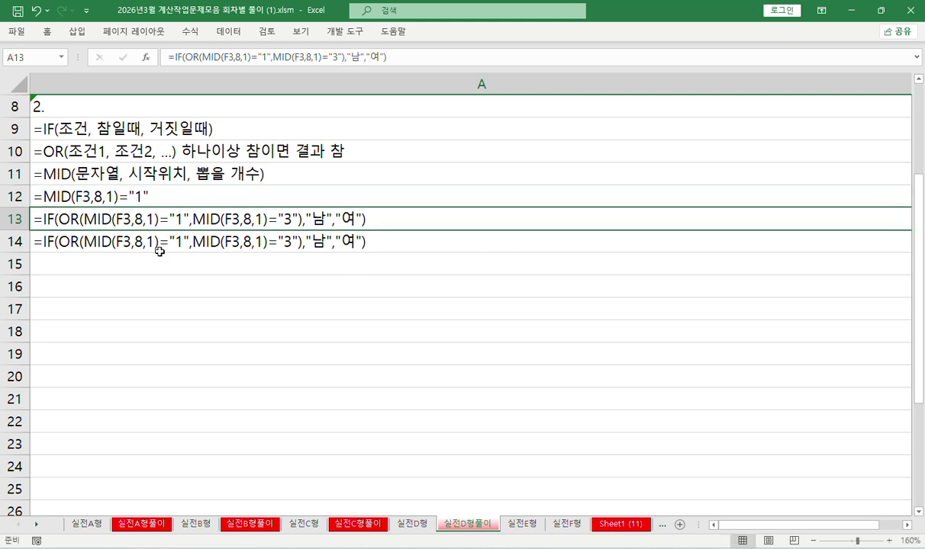
{"action": "double_click", "coordinate": [35, 220]}
{"action": "left_click_drag", "start_coordinate": [43, 219], "coordinate": [60, 219]}
{"action": "key", "text": "Delete"}
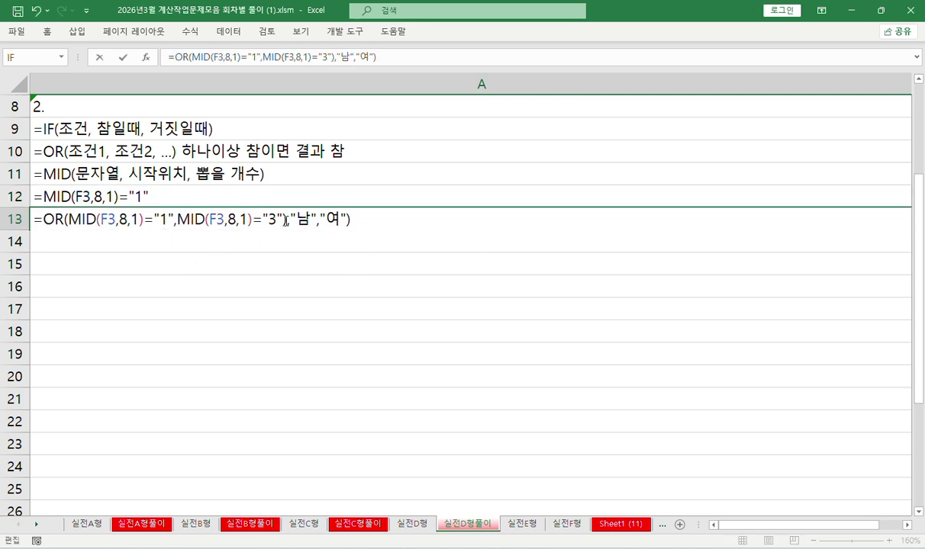
{"action": "left_click_drag", "start_coordinate": [288, 220], "coordinate": [506, 231]}
{"action": "key", "text": "Delete"}
{"action": "key", "text": "Return"}
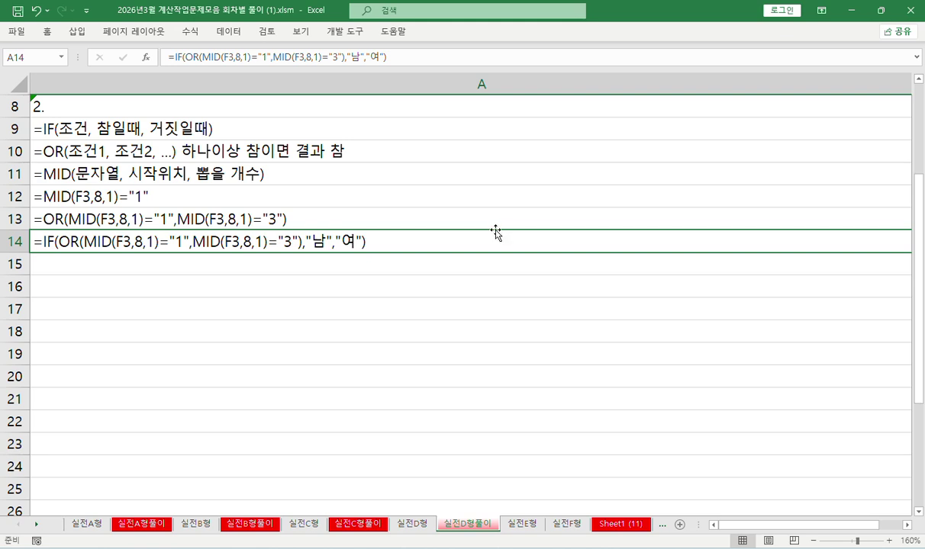
- Enter the problem number 3. in A15 below the gender formula notes
{"action": "double_click", "coordinate": [129, 269]}
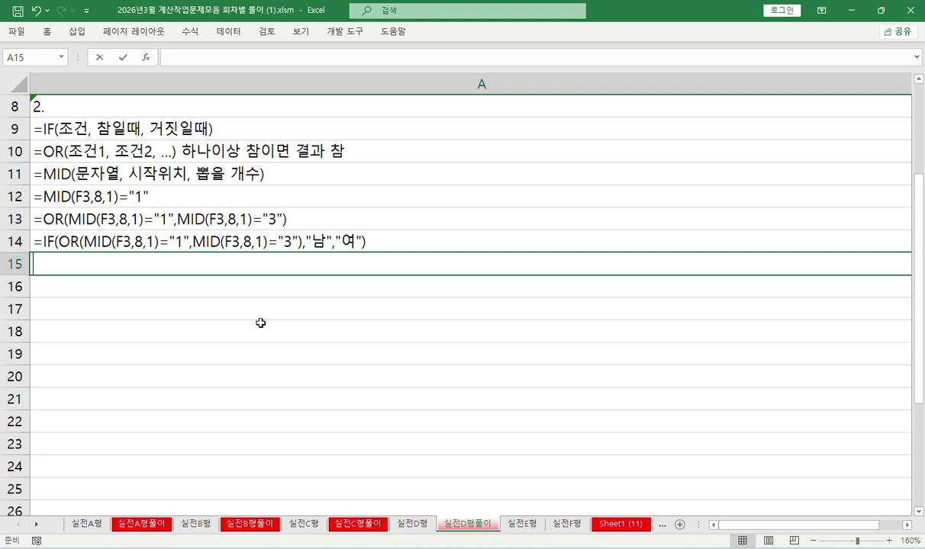
{"action": "type", "text": "2"}
{"action": "key", "text": "BackSpace"}
{"action": "type", "text": "3."}
{"action": "key", "text": "Return"}
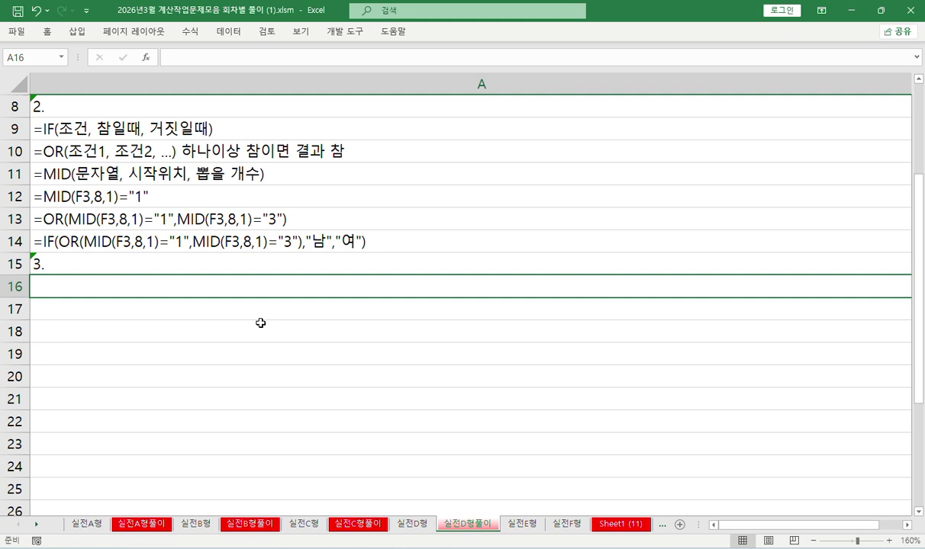
- Enter =DAVERAGE( in A16 as the beginning of the DAVERAGE syntax note
{"action": "type", "text": "=ㅇㅁ"}
{"action": "key", "text": "BackSpace"}
{"action": "key", "text": "BackSpace"}
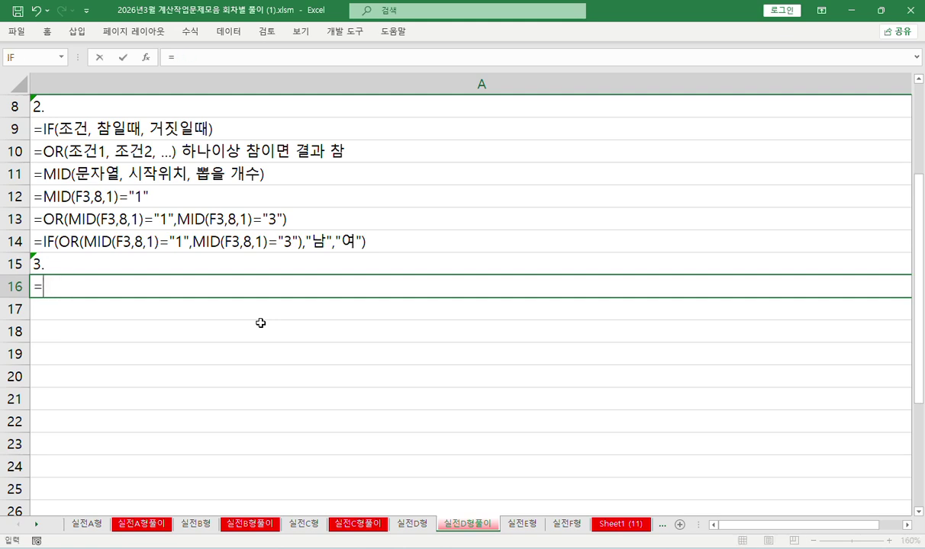
{"action": "type", "text": "da"}
{"action": "key", "text": "Down"}
{"action": "key", "text": "Down"}
{"action": "key", "text": "Tab"}
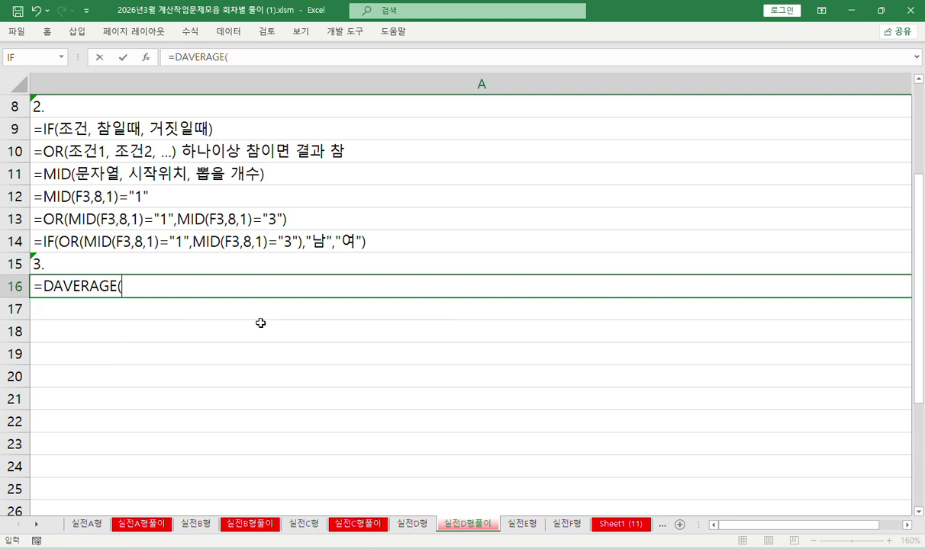
{"action": "key", "text": "Return"}
- Enter the INT note =INT(숫자) 작은 정수 4.7=>4 -4.7 => -5 in A17
{"action": "type", "text": "=in"}
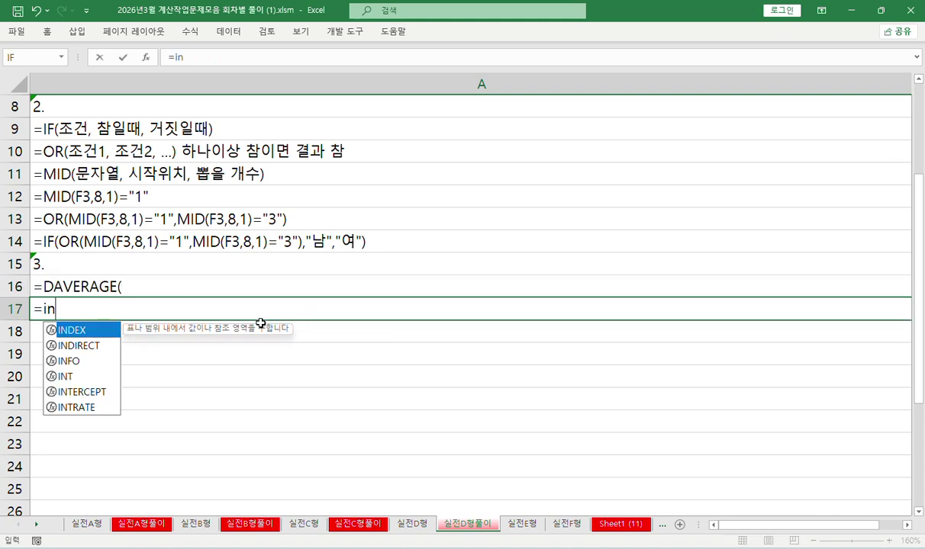
{"action": "key", "text": "Tab"}
{"action": "key", "text": "BackSpace"}
{"action": "key", "text": "BackSpace"}
{"action": "key", "text": "BackSpace"}
{"action": "key", "text": "BackSpace"}
{"action": "type", "text": "t"}
{"action": "key", "text": "Tab"}
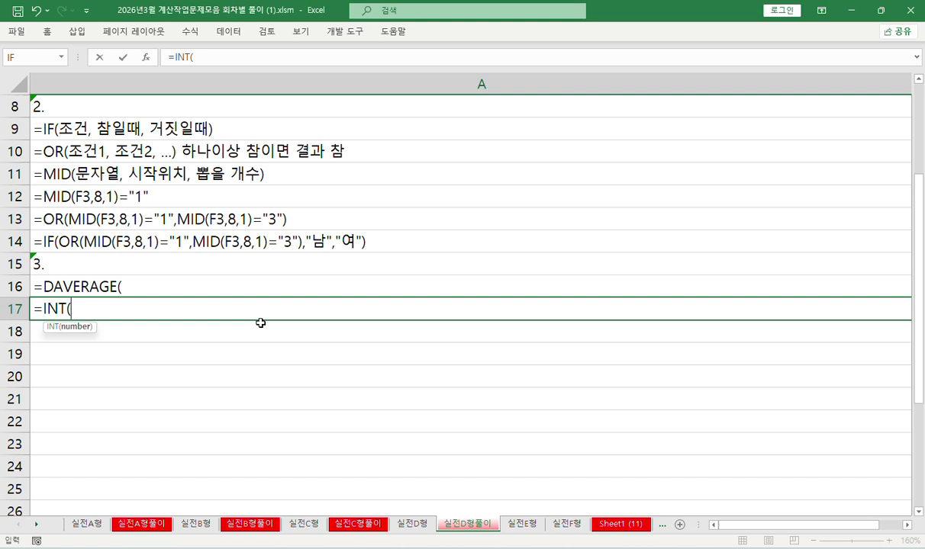
{"action": "type", "text": "숫ㅈㅏ) 작"}
{"action": "type", "text": "은 정수 "}
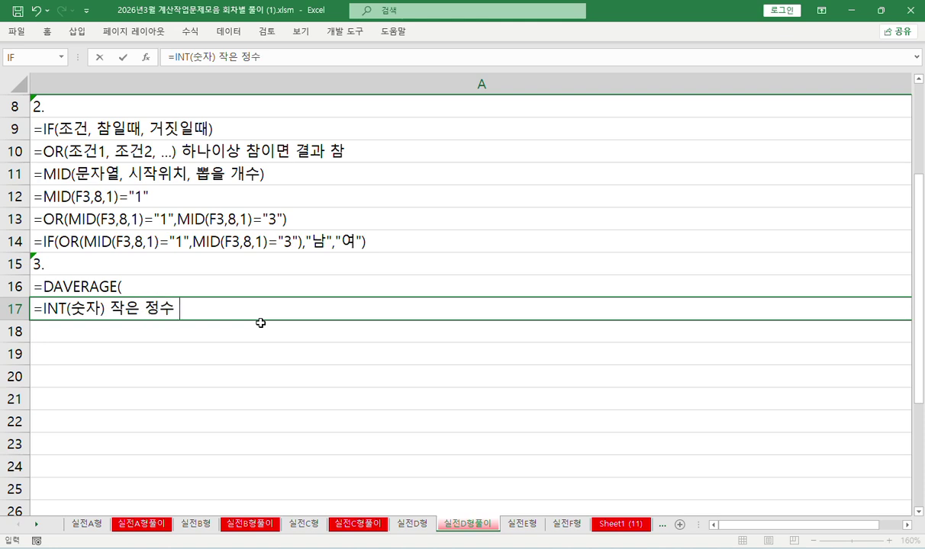
{"action": "type", "text": "4.7=>4 "}
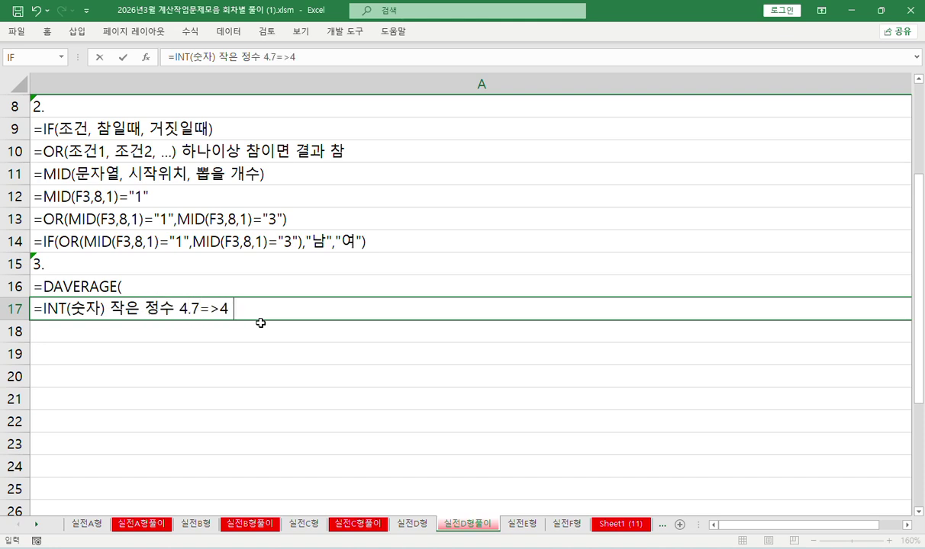
{"action": "type", "text": "-4.7 => -5"}
{"action": "key", "text": "Return"}
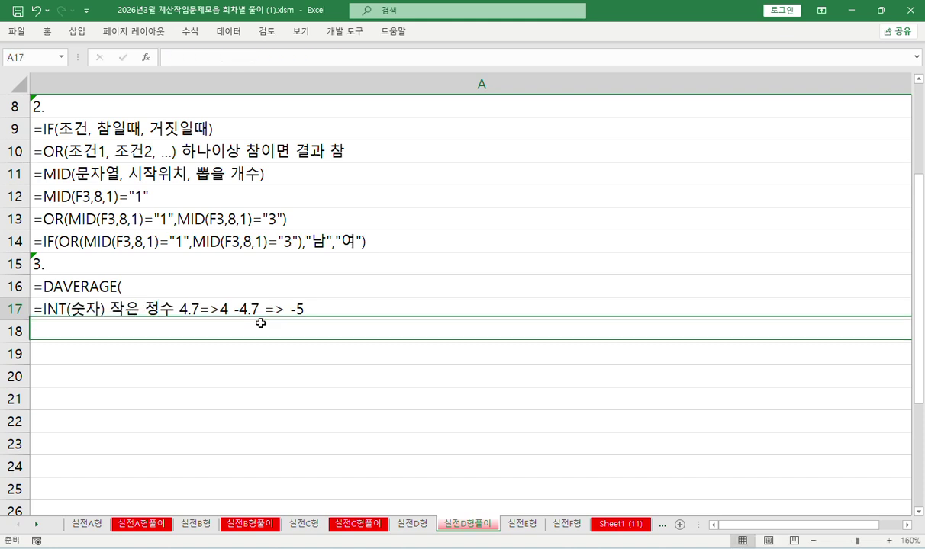
- Complete the DAVERAGE note in A16 as =DAVERAGE(표전체, 계산할 열번호, 조건범위) 항상 조건범위부터 확인
{"action": "key", "text": "Up"}
{"action": "key", "text": "Up"}
{"action": "key", "text": "F2"}
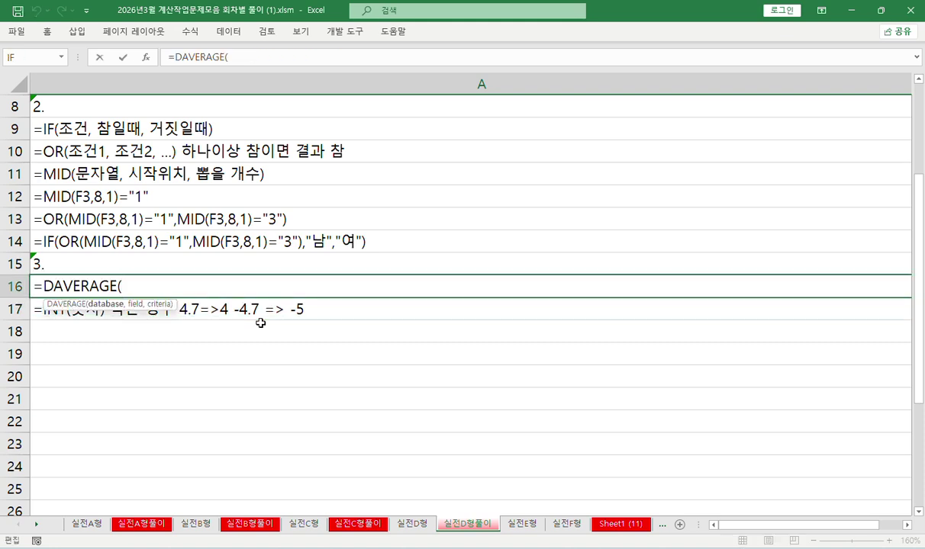
{"action": "type", "text": "표전체, 계산할"}
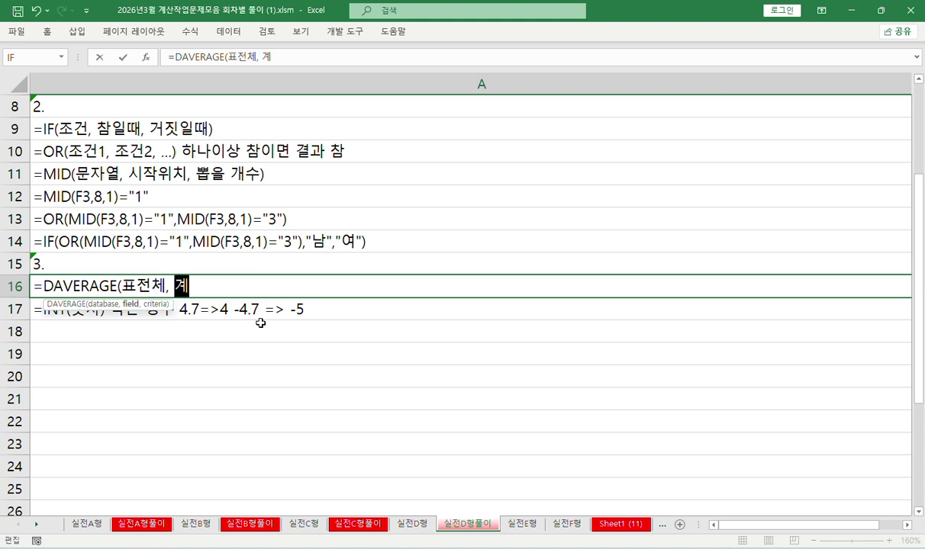
{"action": "type", "text": "열번호, "}
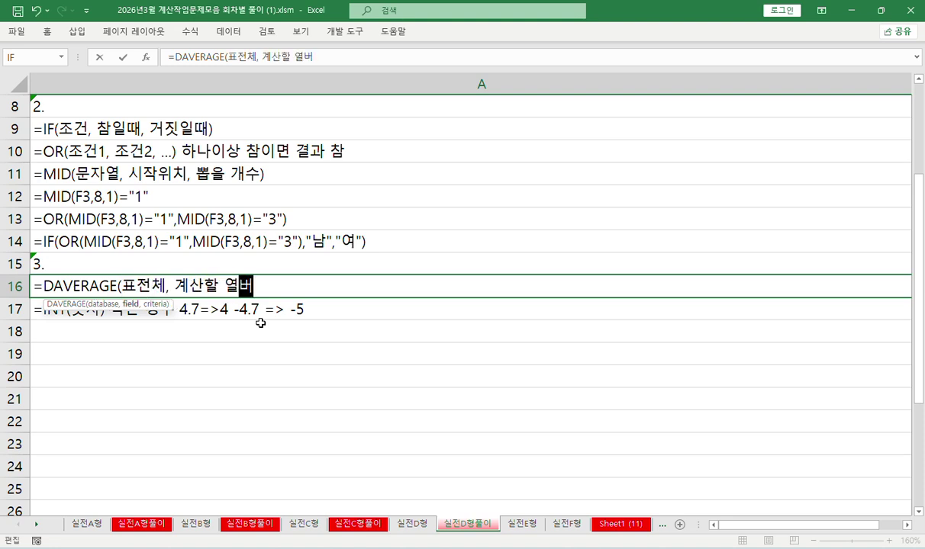
{"action": "type", "text": "조건범위"}
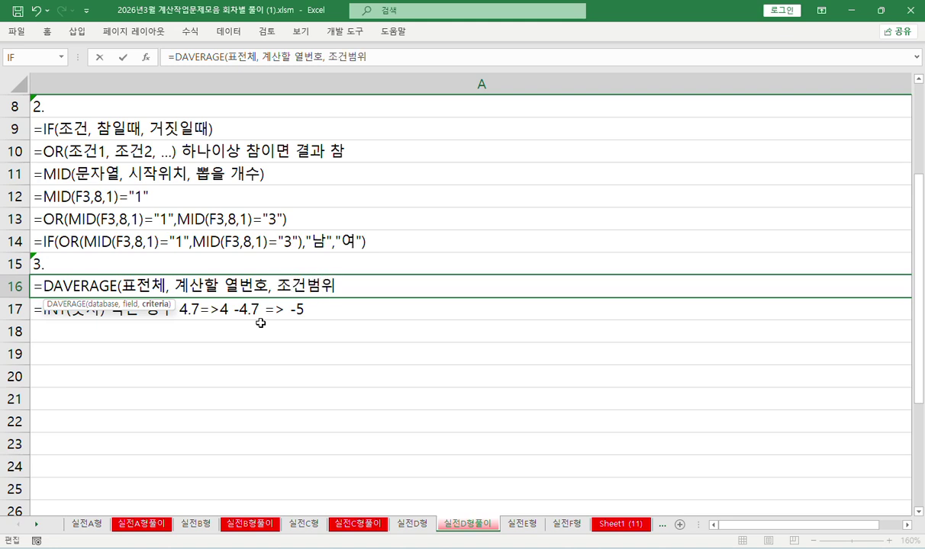
{"action": "type", "text": ") ㅎ항상 조건ㅂ"}
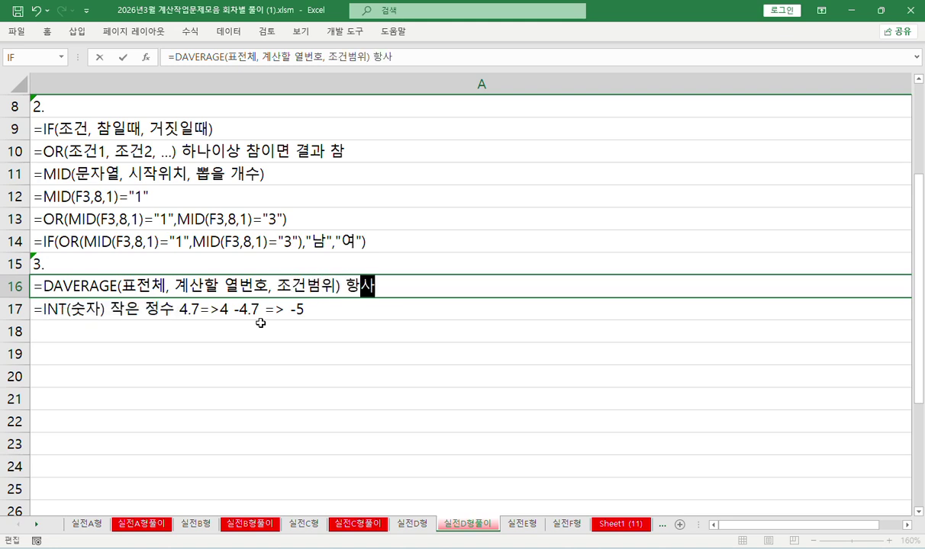
{"action": "type", "text": "범위"}
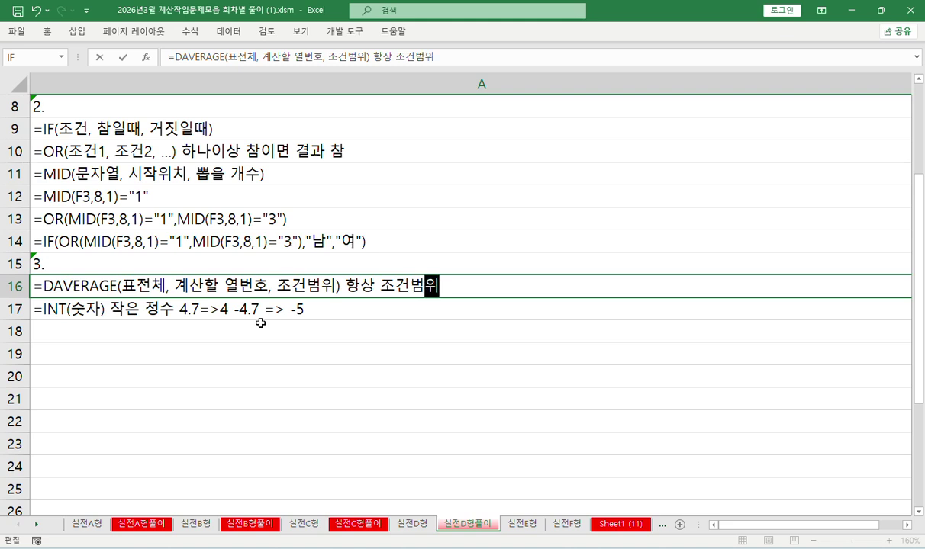
{"action": "type", "text": "부터 확인"}
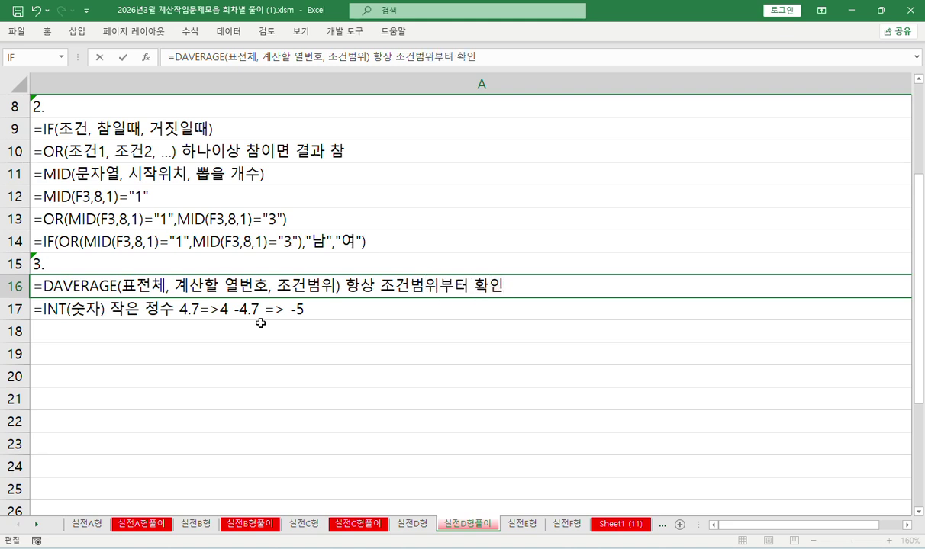
{"action": "key", "text": "Return"}
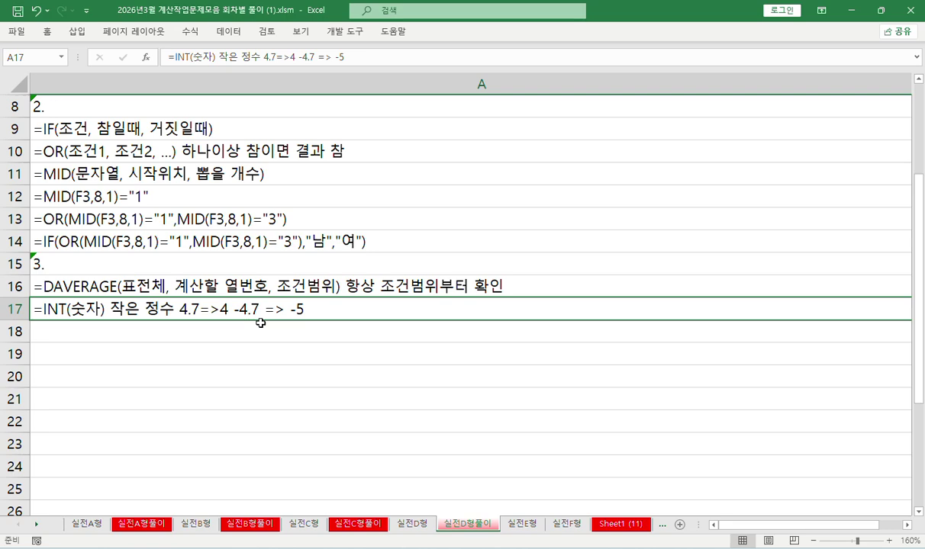
- On the 실전D형 sheet, copy the 소속 header and 경리부 from 표3 into criteria cells F13:F14
{"action": "left_click", "coordinate": [414, 524]}
{"action": "scroll", "coordinate": [382, 442], "scroll_direction": "down", "scroll_amount": 2}
{"action": "scroll", "coordinate": [382, 443], "scroll_direction": "down", "scroll_amount": 1}
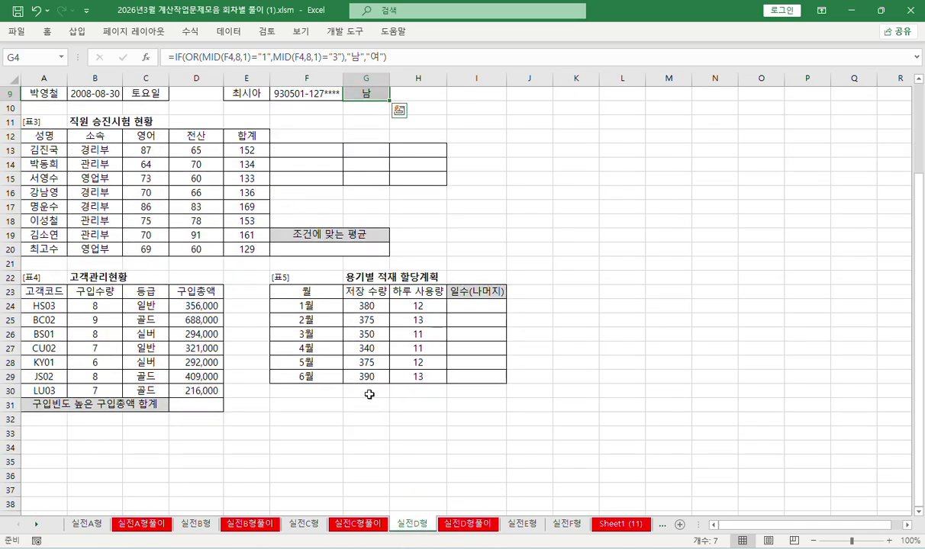
{"action": "left_click_drag", "start_coordinate": [308, 153], "coordinate": [411, 180]}
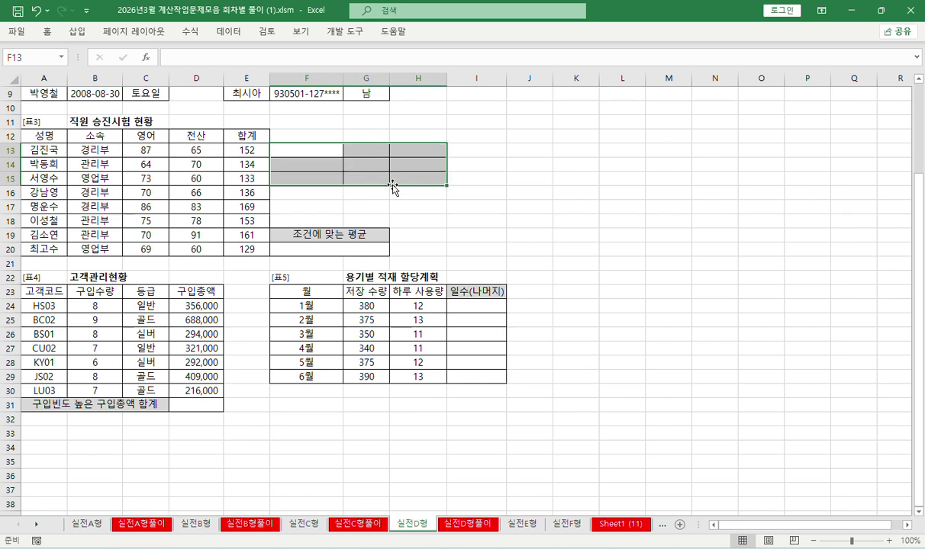
{"action": "left_click_drag", "start_coordinate": [102, 134], "coordinate": [109, 148]}
{"action": "key", "text": "ctrl+c"}
{"action": "left_click", "coordinate": [299, 150]}
{"action": "key", "text": "ctrl+v"}
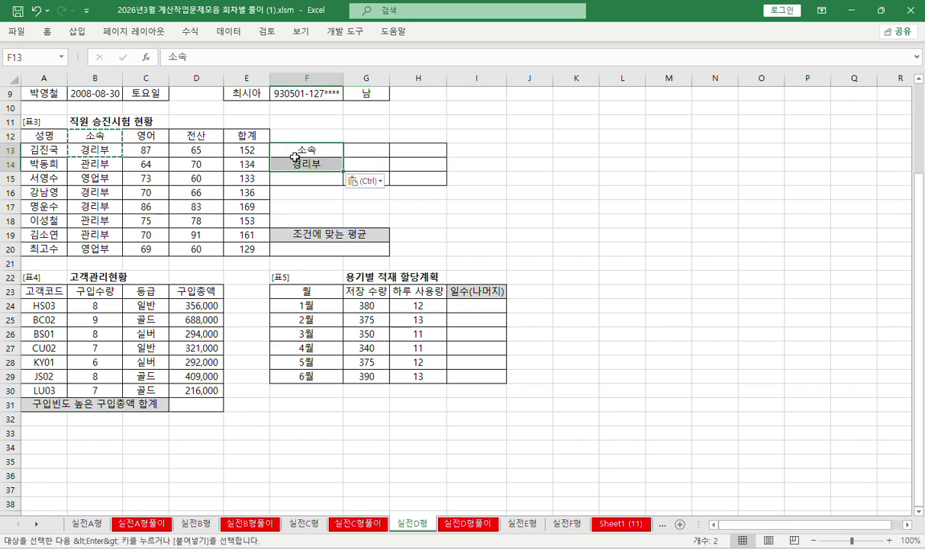
{"action": "left_click_drag", "start_coordinate": [299, 150], "coordinate": [300, 162]}
- Copy the 영어 header from 표3 into G13 and enter the criterion >=80 in G14
{"action": "left_click", "coordinate": [138, 133]}
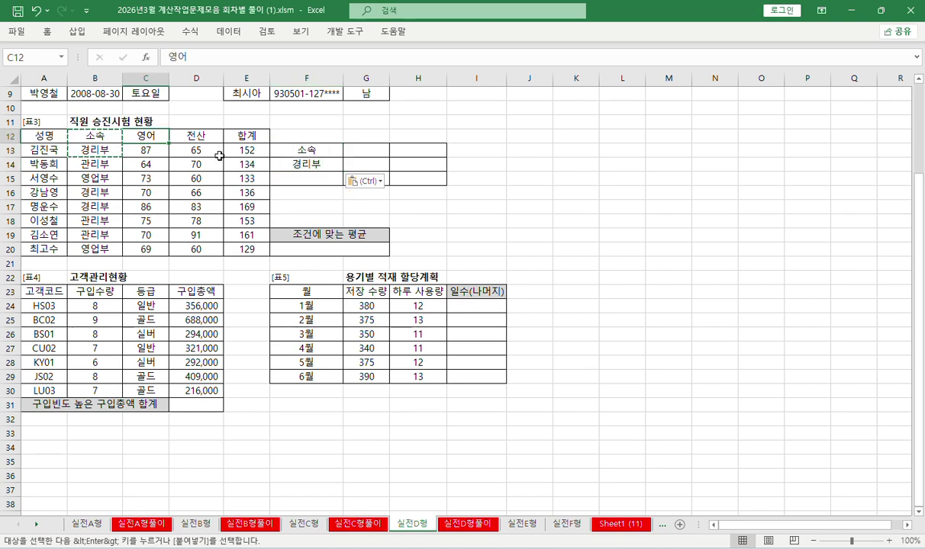
{"action": "key", "text": "ctrl+c"}
{"action": "left_click", "coordinate": [361, 150]}
{"action": "key", "text": "ctrl+v"}
{"action": "left_click", "coordinate": [365, 164]}
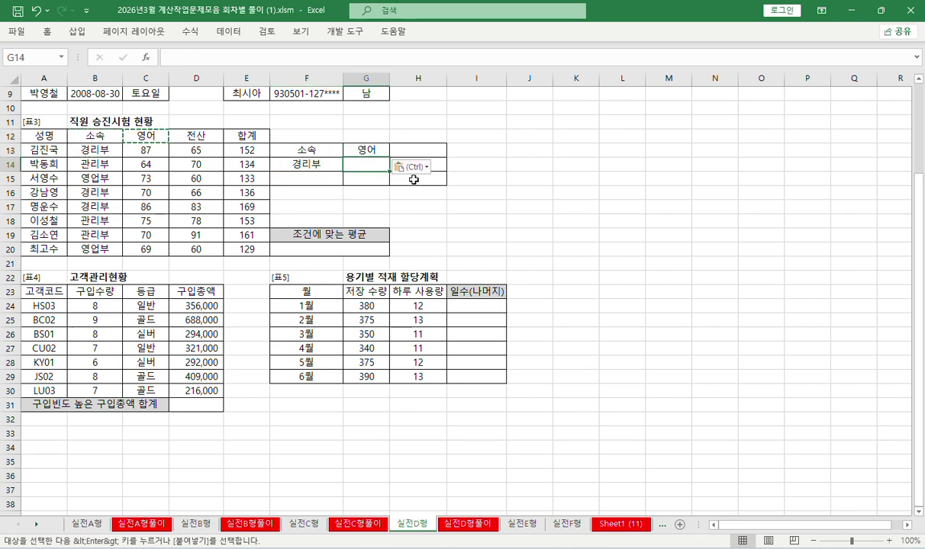
{"action": "type", "text": ">="}
{"action": "type", "text": "9"}
{"action": "type", "text": "0"}
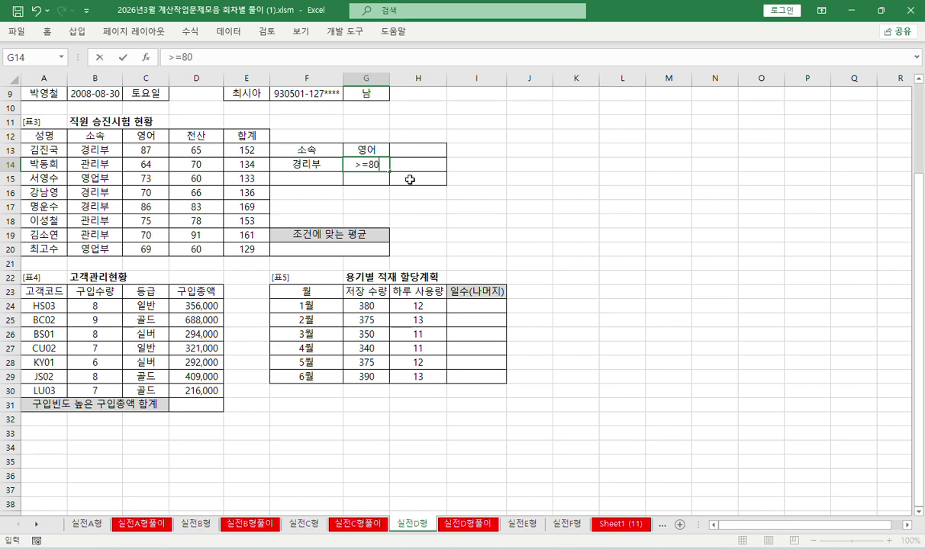
{"action": "key", "text": "Return"}
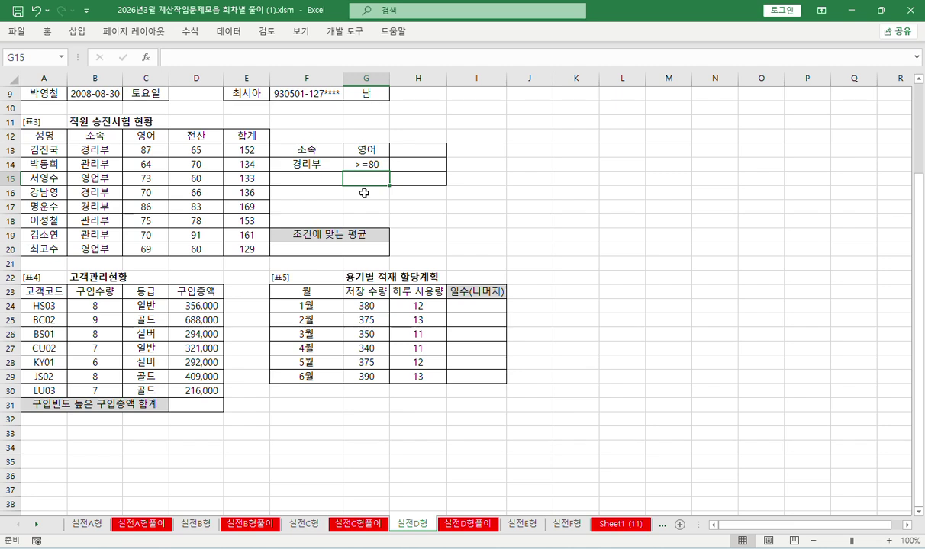
- Copy the 소속 header and 관리부 from B12 and B14 into H13:H14
{"action": "left_click", "coordinate": [95, 136]}
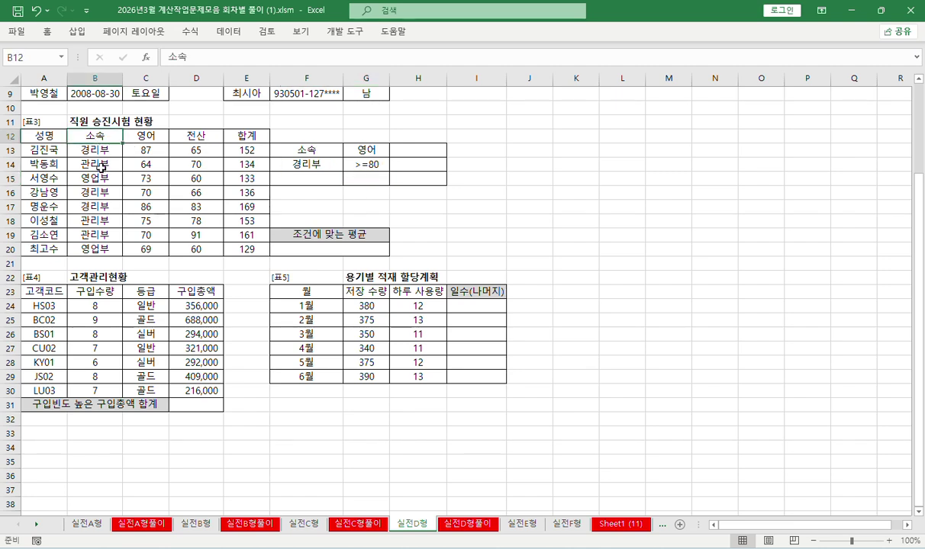
{"action": "left_click", "coordinate": [100, 163], "text": "ctrl"}
{"action": "key", "text": "ctrl+c"}
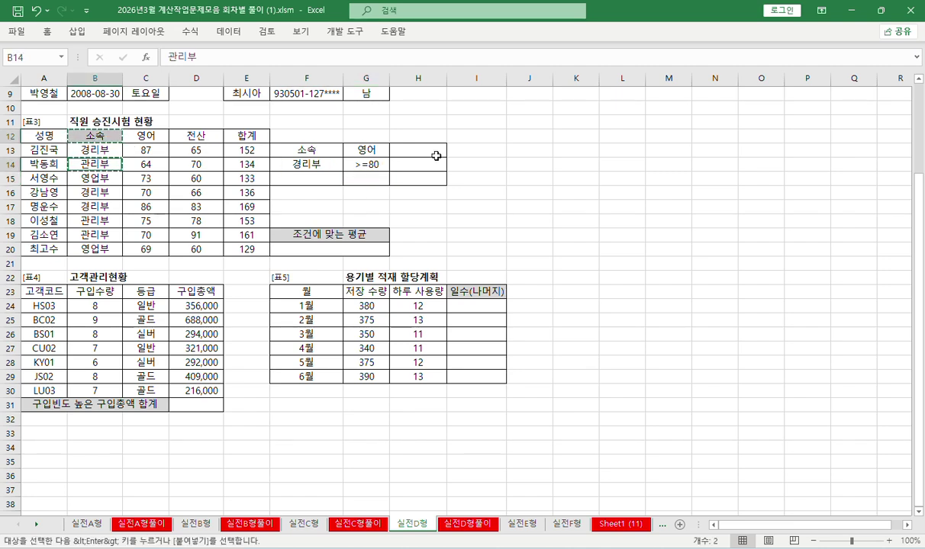
{"action": "left_click", "coordinate": [418, 150]}
{"action": "key", "text": "ctrl+v"}
{"action": "left_click", "coordinate": [419, 164]}
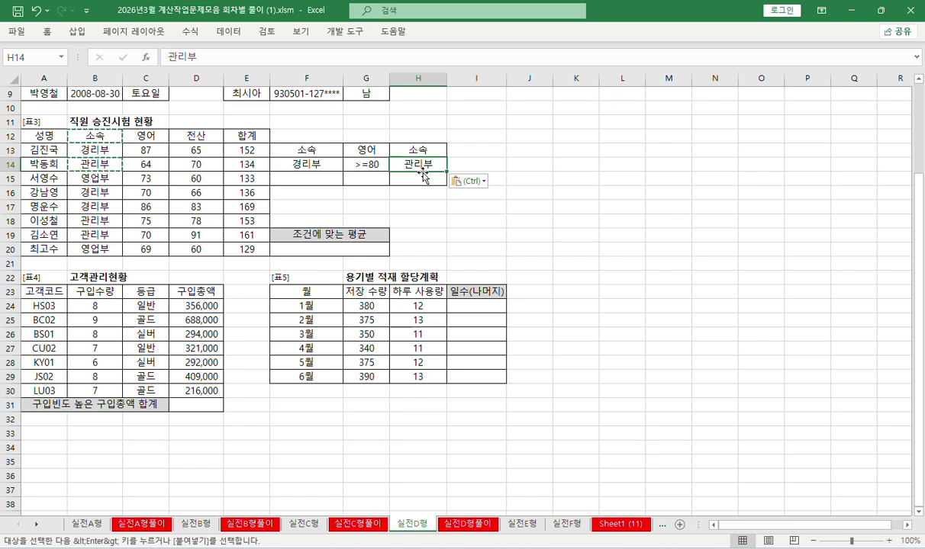
- Move 관리부 from H14 to F15 and delete the extra 소속 header in H13
{"action": "left_click_drag", "start_coordinate": [420, 171], "coordinate": [422, 187]}
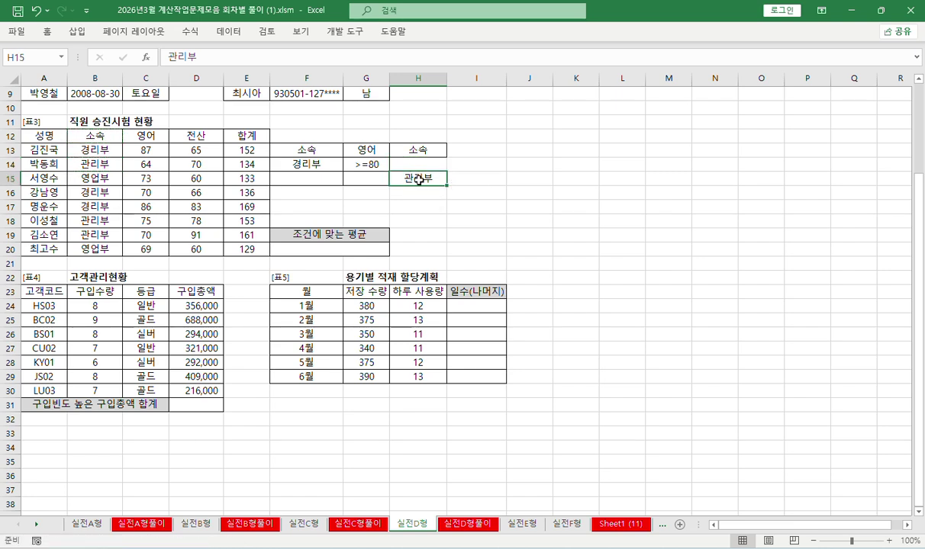
{"action": "left_click", "coordinate": [308, 148]}
{"action": "left_click", "coordinate": [307, 161]}
{"action": "left_click", "coordinate": [412, 178]}
{"action": "left_click_drag", "start_coordinate": [394, 180], "coordinate": [305, 187]}
{"action": "left_click", "coordinate": [418, 150]}
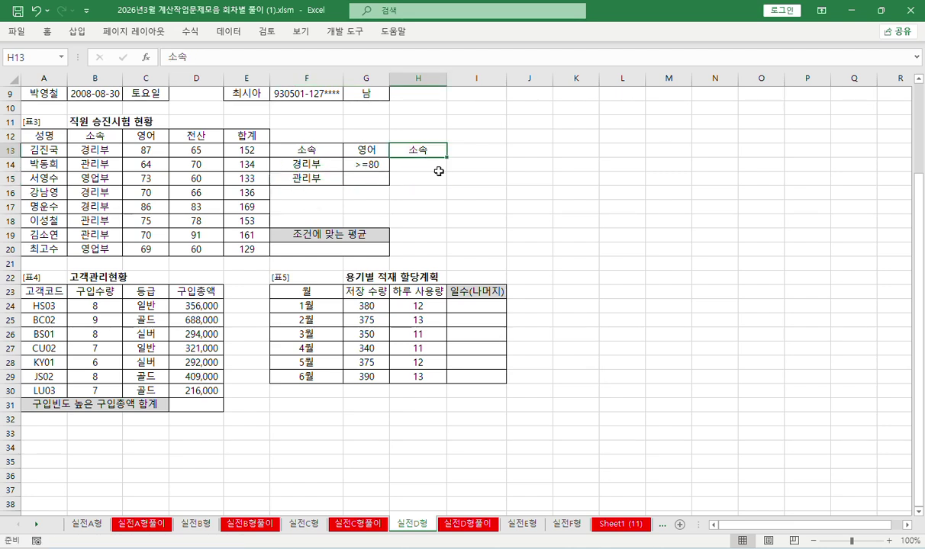
{"action": "key", "text": "Delete"}
- Copy the 전산 header from 표3 into H13 and enter the criterion >=90 in H15
{"action": "left_click", "coordinate": [198, 135]}
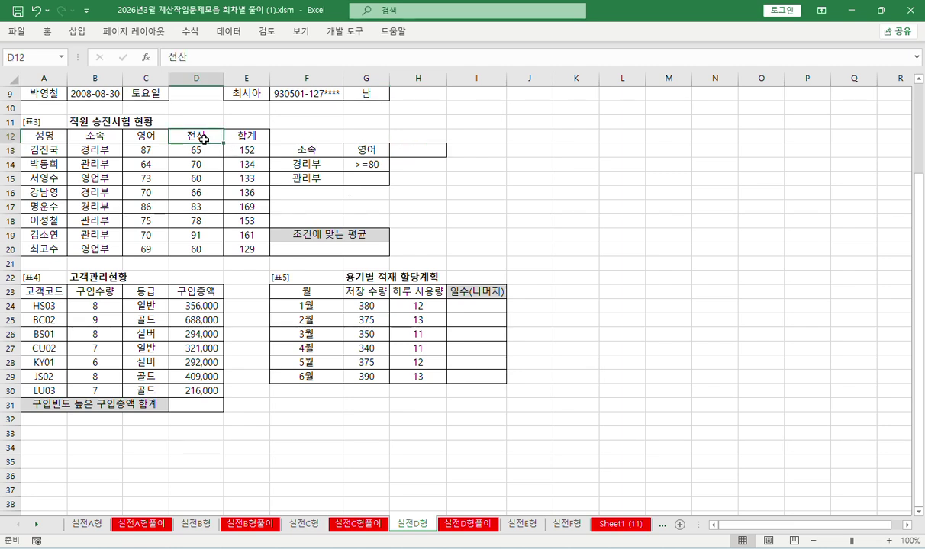
{"action": "key", "text": "ctrl+c"}
{"action": "left_click", "coordinate": [418, 150]}
{"action": "key", "text": "ctrl+v"}
{"action": "left_click", "coordinate": [405, 177]}
{"action": "type", "text": ">="}
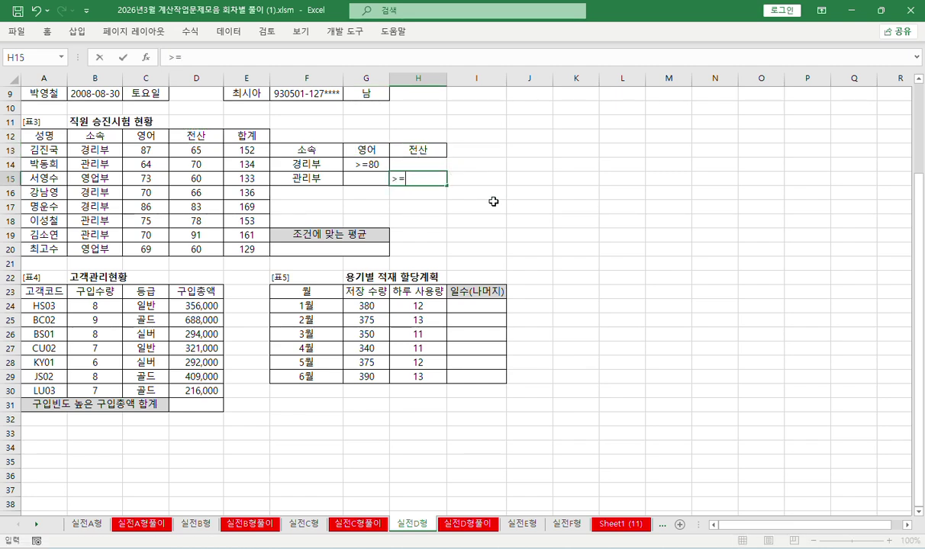
{"action": "type", "text": "90"}
{"action": "key", "text": "Return"}
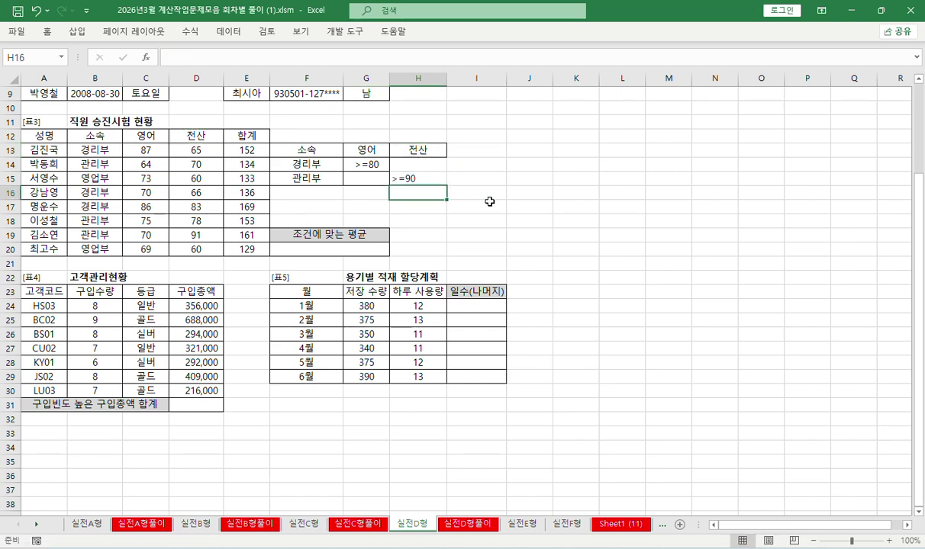
- Apply all borders to the criteria range F13:H15
{"action": "left_click_drag", "start_coordinate": [300, 150], "coordinate": [409, 178]}
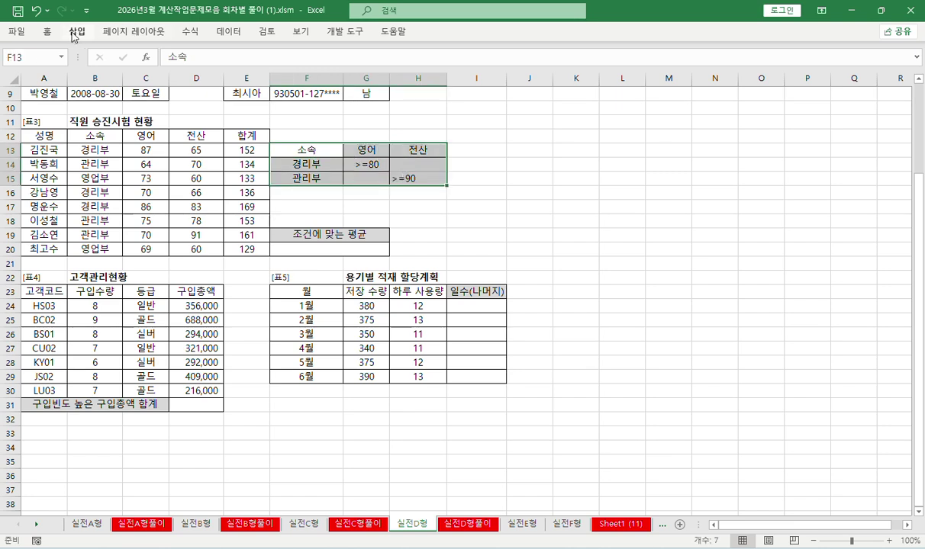
{"action": "left_click", "coordinate": [48, 32]}
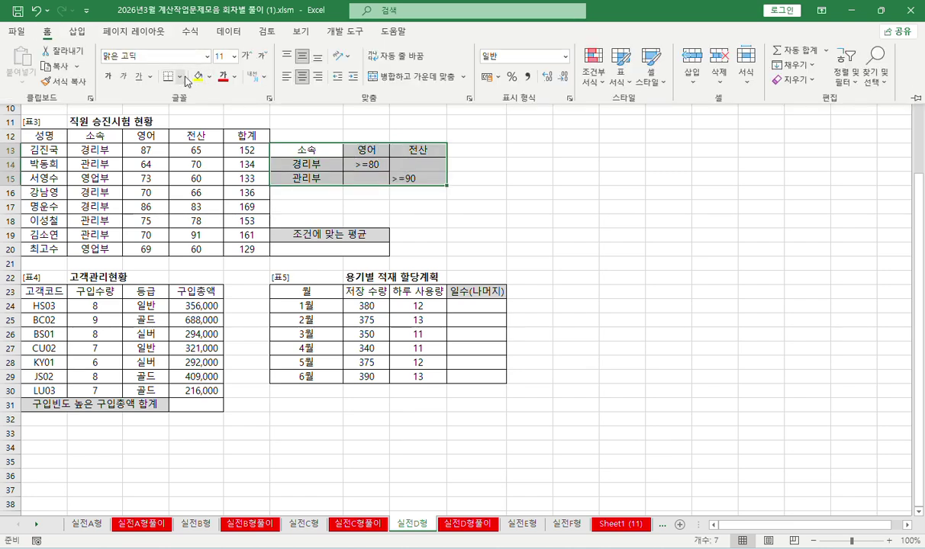
{"action": "left_click", "coordinate": [183, 79]}
{"action": "left_click", "coordinate": [178, 197]}
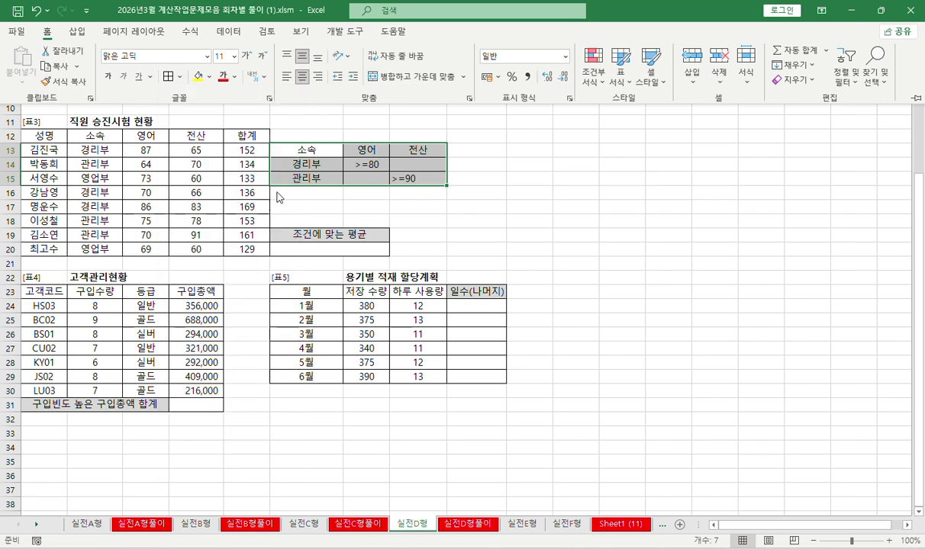
- Review the criteria rows F14:G14 and F15:H15, and select the result cell F20 under 조건에 맞는 평균
{"action": "left_click", "coordinate": [334, 179]}
{"action": "left_click", "coordinate": [334, 180]}
{"action": "left_click", "coordinate": [325, 166]}
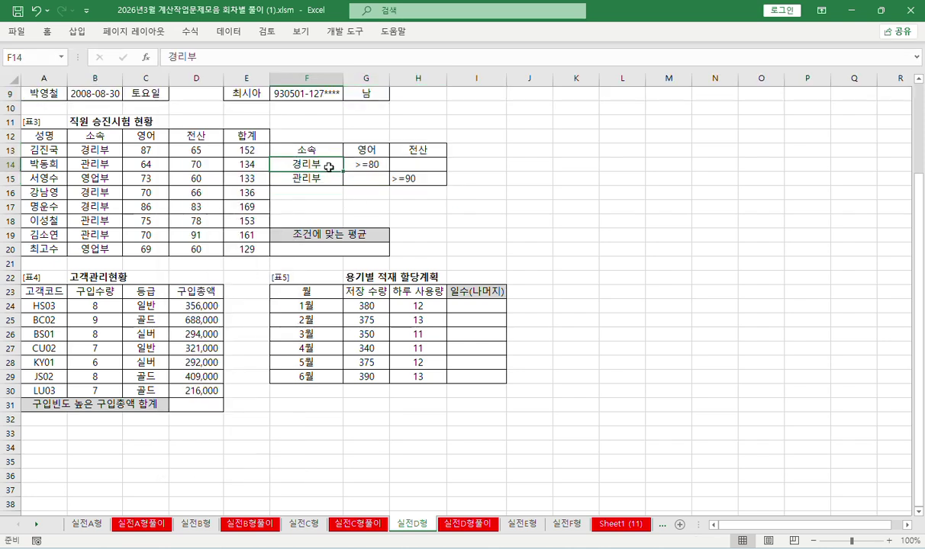
{"action": "left_click_drag", "start_coordinate": [326, 166], "coordinate": [355, 170]}
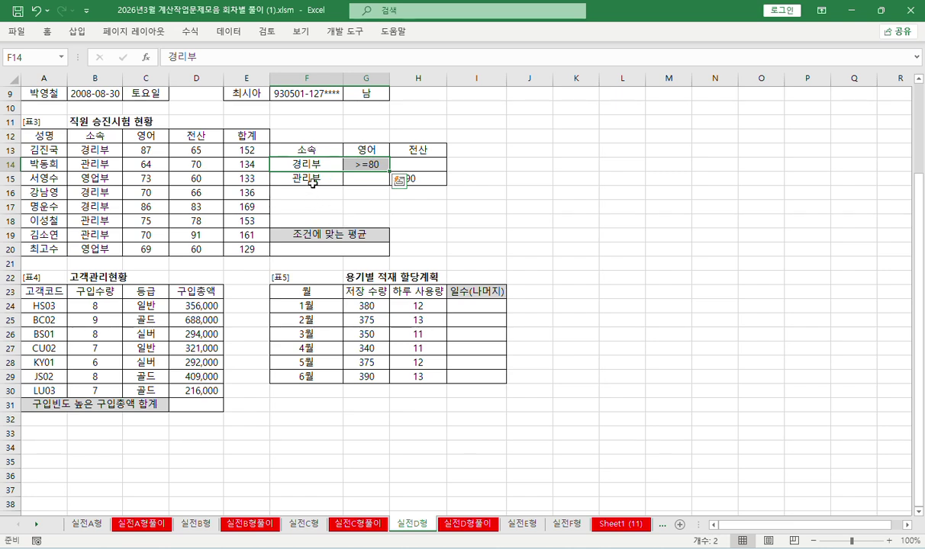
{"action": "left_click_drag", "start_coordinate": [297, 177], "coordinate": [438, 182]}
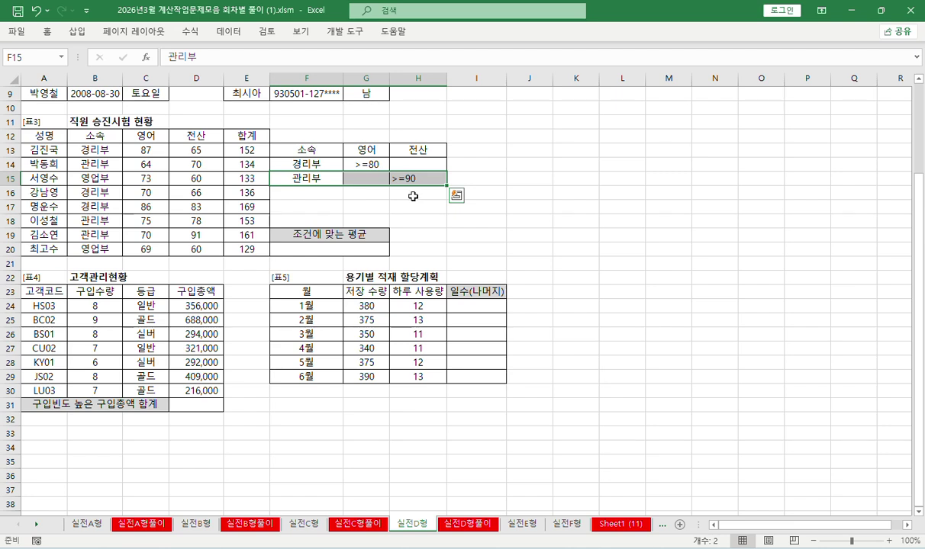
{"action": "left_click", "coordinate": [322, 248]}
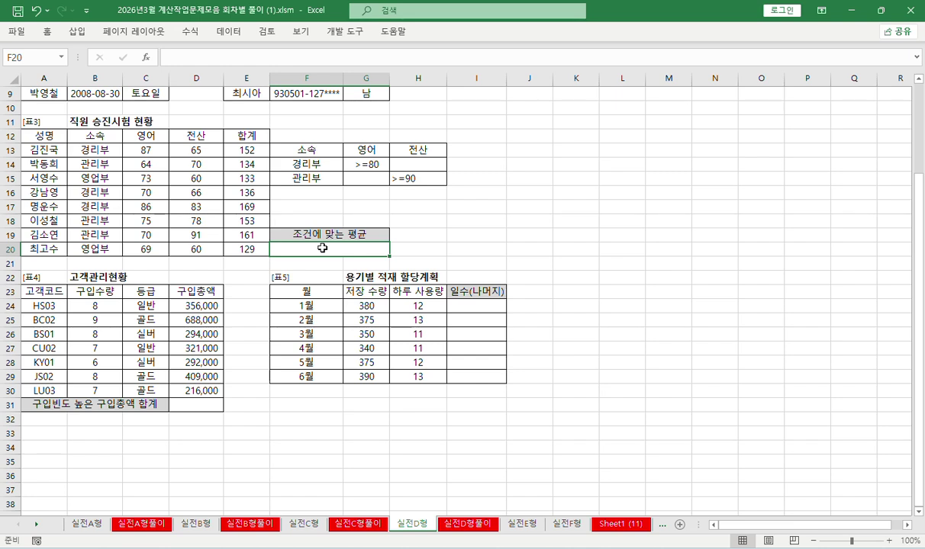
- Fill the 합계 header in E12 yellow, and check the criteria range F13:H15 and the table range A12:E20
{"action": "right_click", "coordinate": [227, 135]}
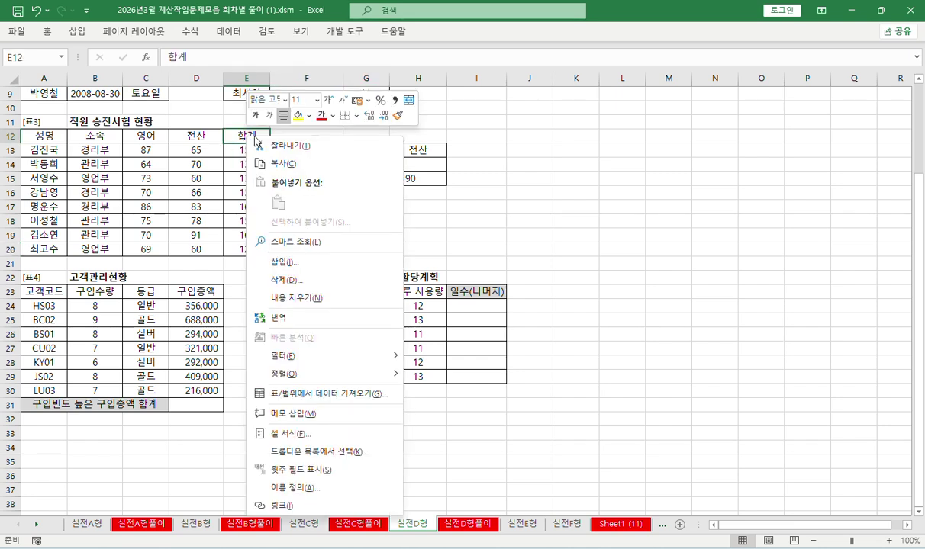
{"action": "left_click", "coordinate": [298, 115]}
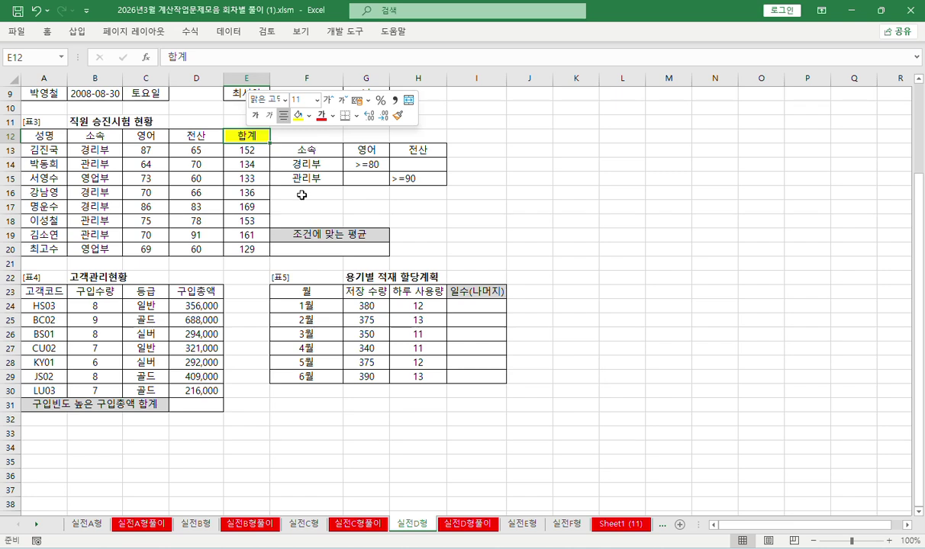
{"action": "left_click_drag", "start_coordinate": [306, 149], "coordinate": [415, 177]}
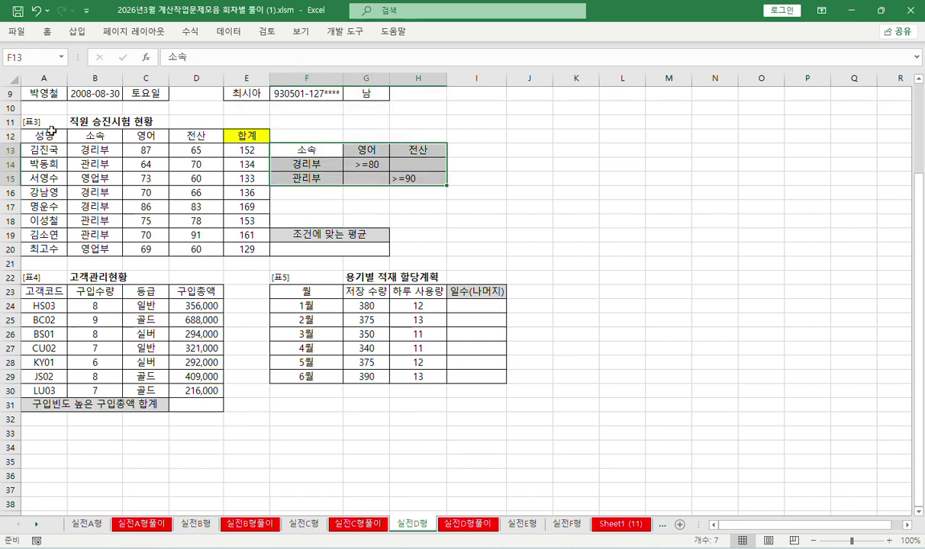
{"action": "left_click", "coordinate": [50, 135]}
{"action": "left_click_drag", "start_coordinate": [51, 136], "coordinate": [239, 247]}
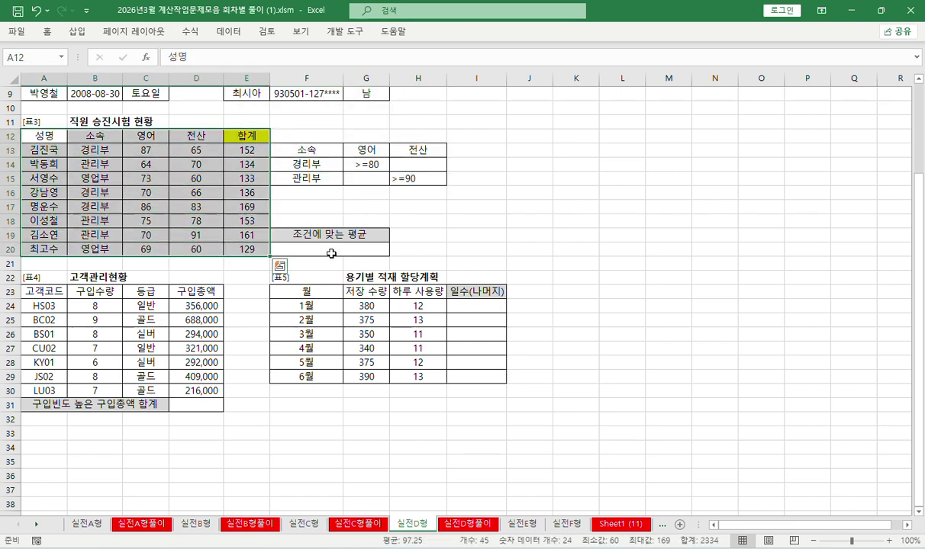
- Start a DAVERAGE formula in F20 with A12:E20 as the database range
{"action": "left_click", "coordinate": [331, 253]}
{"action": "left_click", "coordinate": [225, 55]}
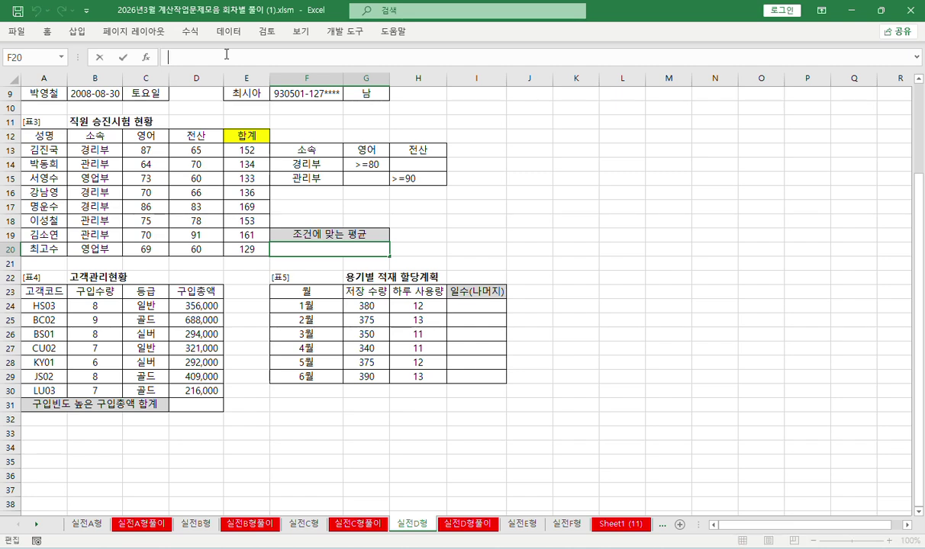
{"action": "type", "text": "=d"}
{"action": "key", "text": "BackSpace"}
{"action": "type", "text": "da"}
{"action": "key", "text": "Down"}
{"action": "key", "text": "Down"}
{"action": "key", "text": "Tab"}
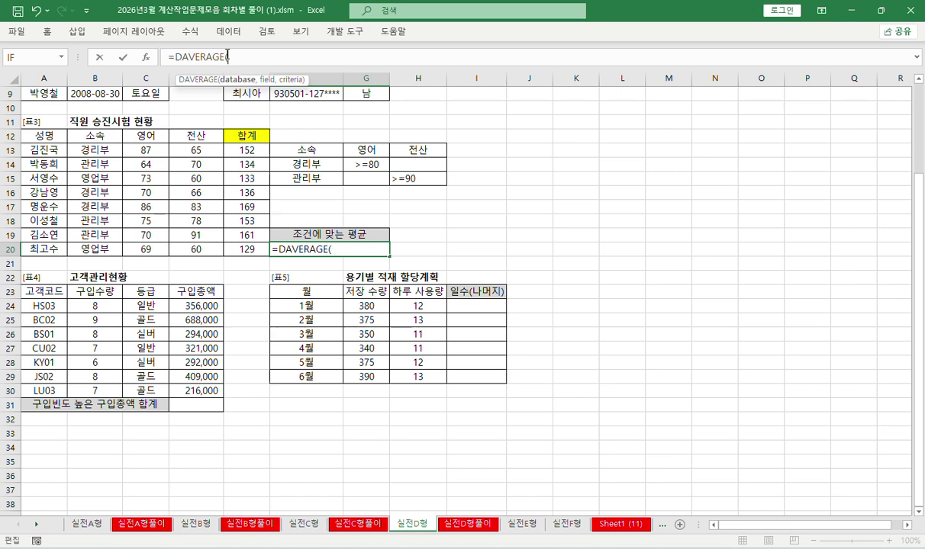
{"action": "left_click_drag", "start_coordinate": [25, 136], "coordinate": [249, 244]}
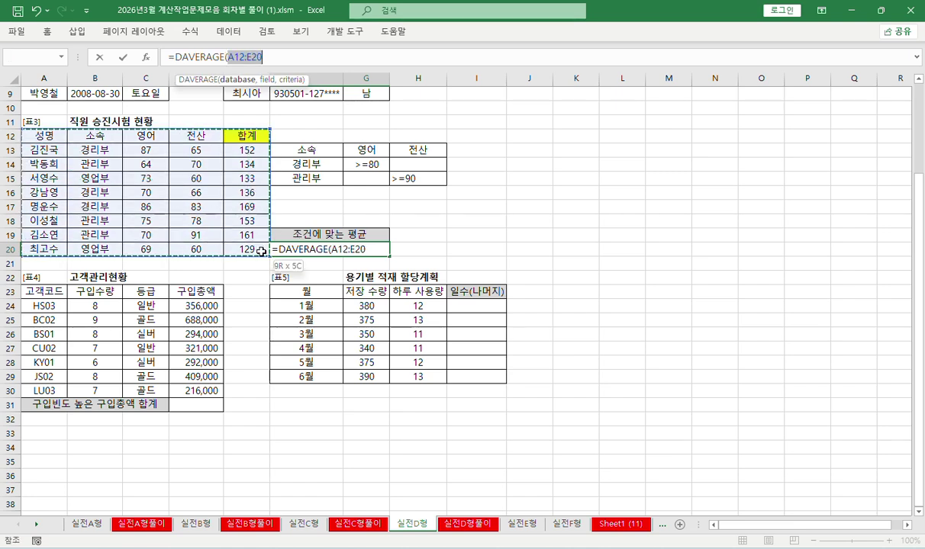
- Complete the DAVERAGE arguments with field 5 and criteria range F13:H15
{"action": "left_click", "coordinate": [145, 57]}
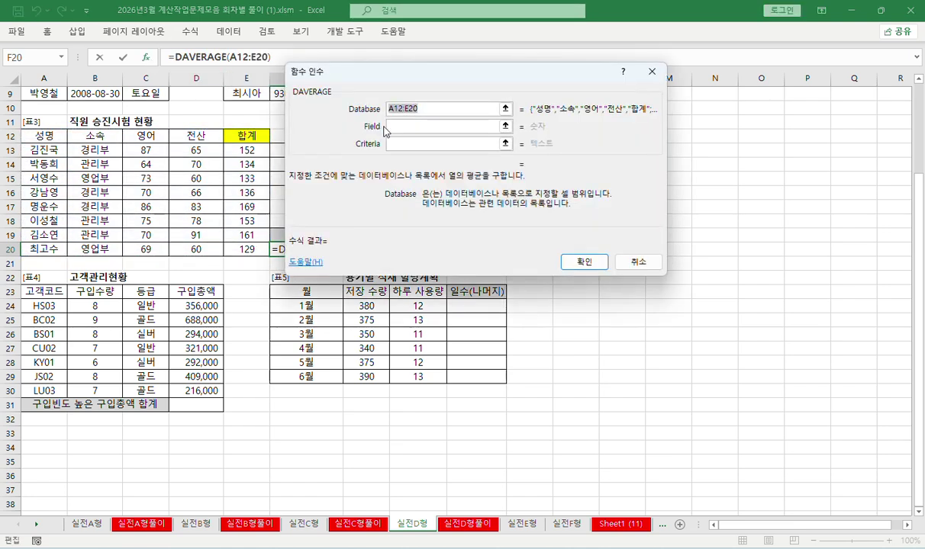
{"action": "type", "text": "5"}
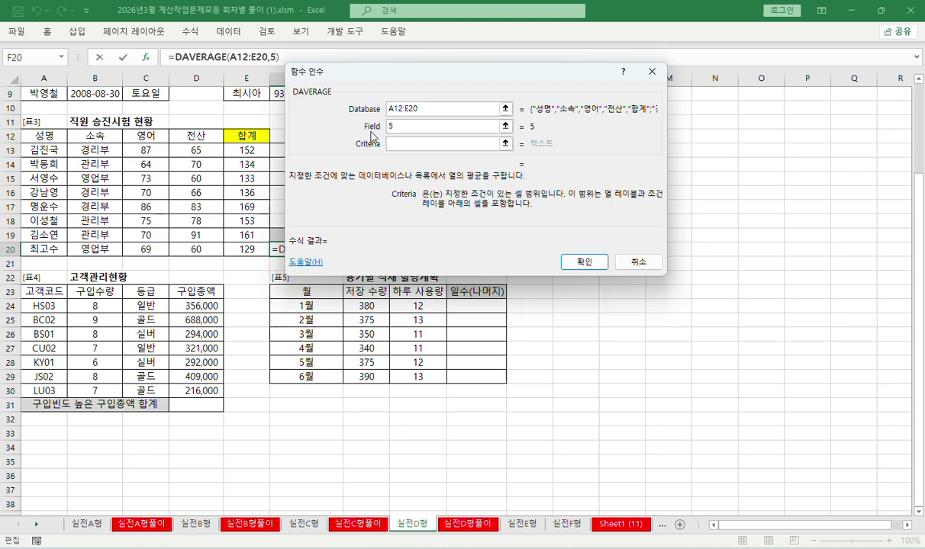
{"action": "left_click_drag", "start_coordinate": [337, 77], "coordinate": [505, 72]}
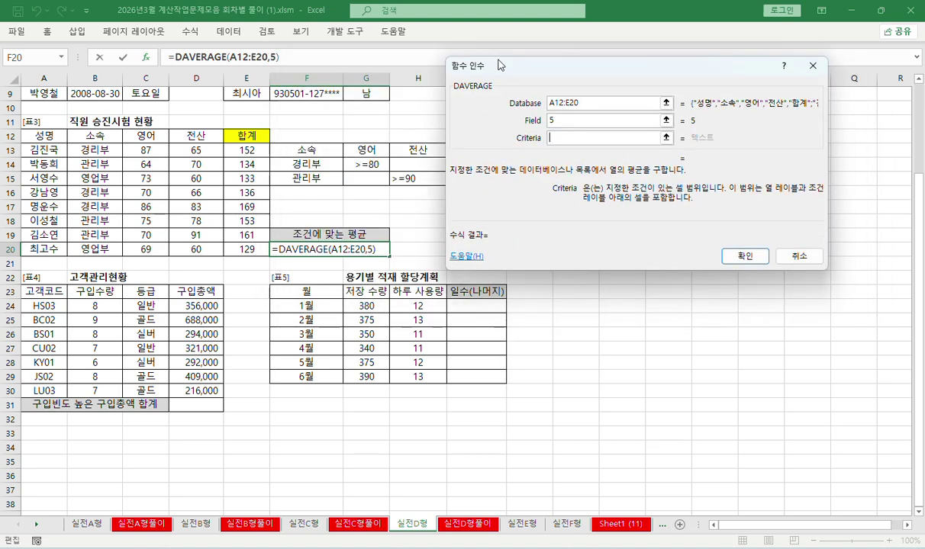
{"action": "left_click_drag", "start_coordinate": [289, 149], "coordinate": [447, 181]}
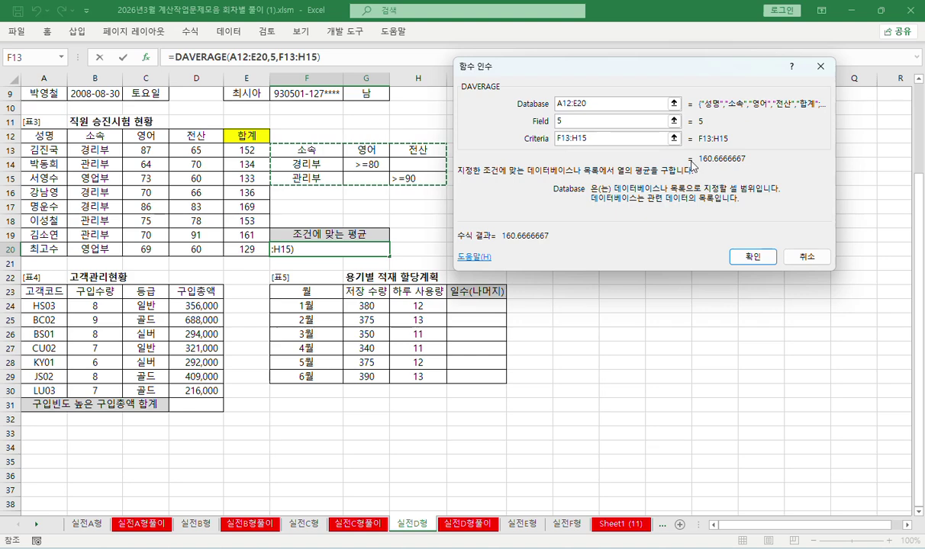
{"action": "left_click", "coordinate": [745, 257]}
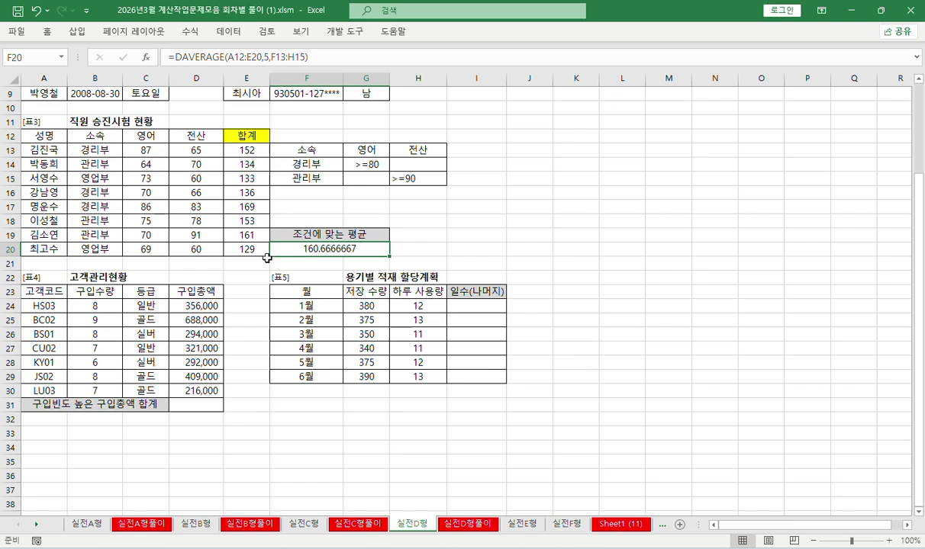
- Wrap the F20 formula in INT so it reads =INT(DAVERAGE(A12:E20,5,F13:H15))
{"action": "left_click", "coordinate": [165, 58]}
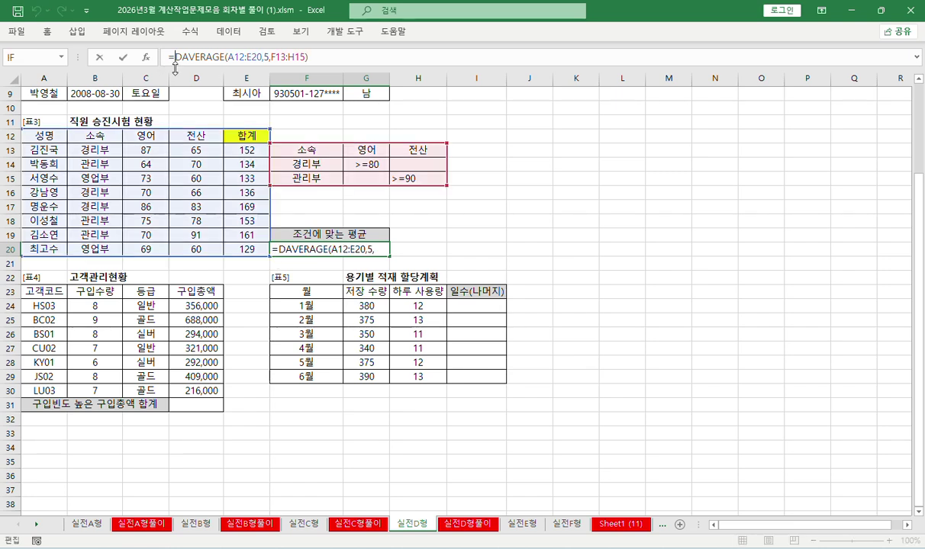
{"action": "type", "text": "INT("}
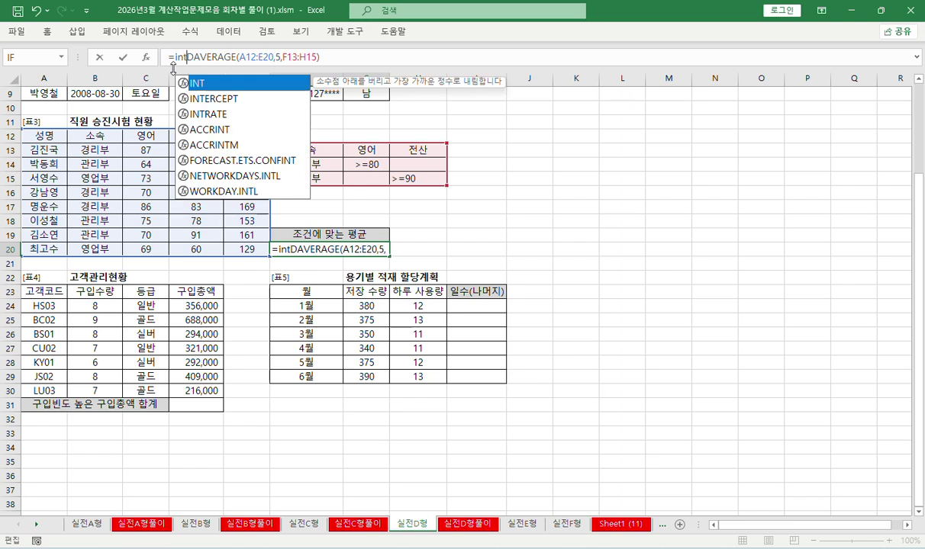
{"action": "key", "text": "End"}
{"action": "type", "text": ")"}
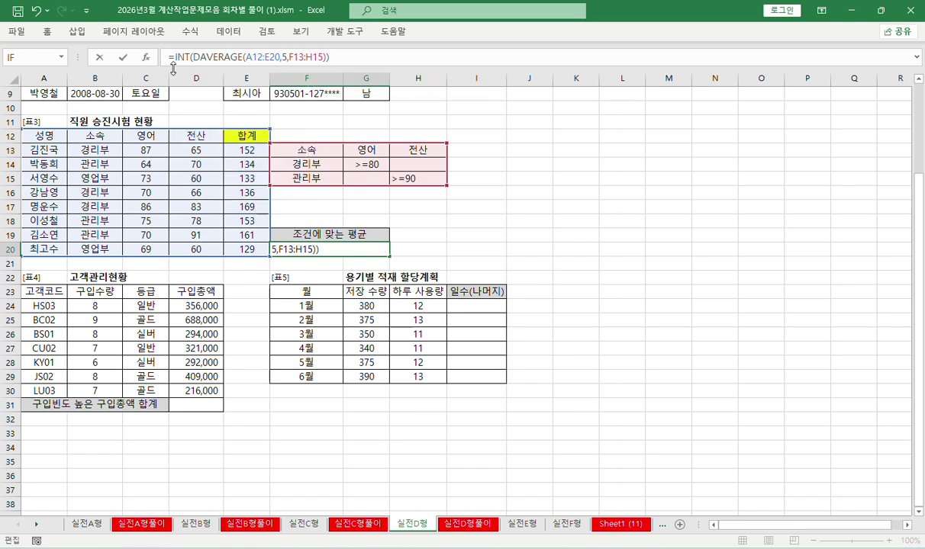
{"action": "key", "text": "Return"}
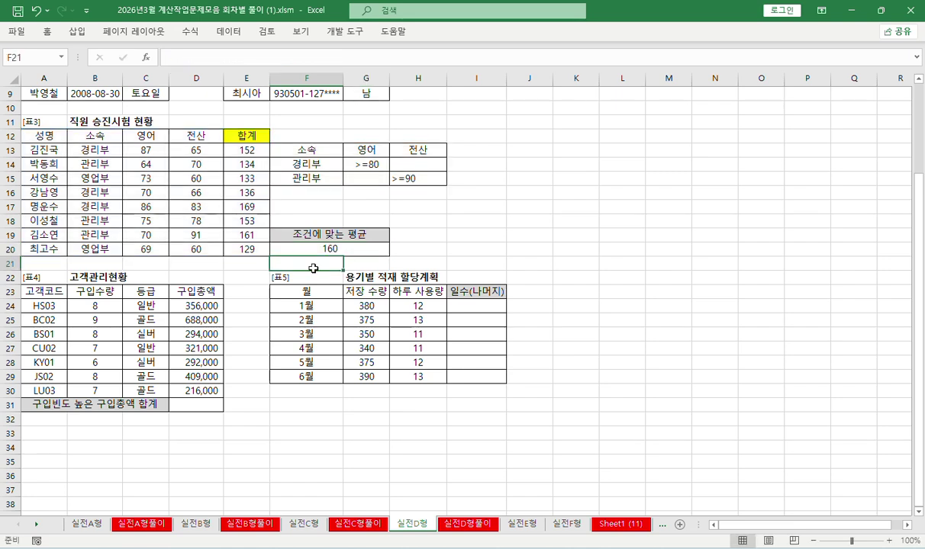
- Copy the formula text from F20 and paste it into A19 and A20 of the 실전D형풀이 sheet
{"action": "left_click", "coordinate": [322, 247]}
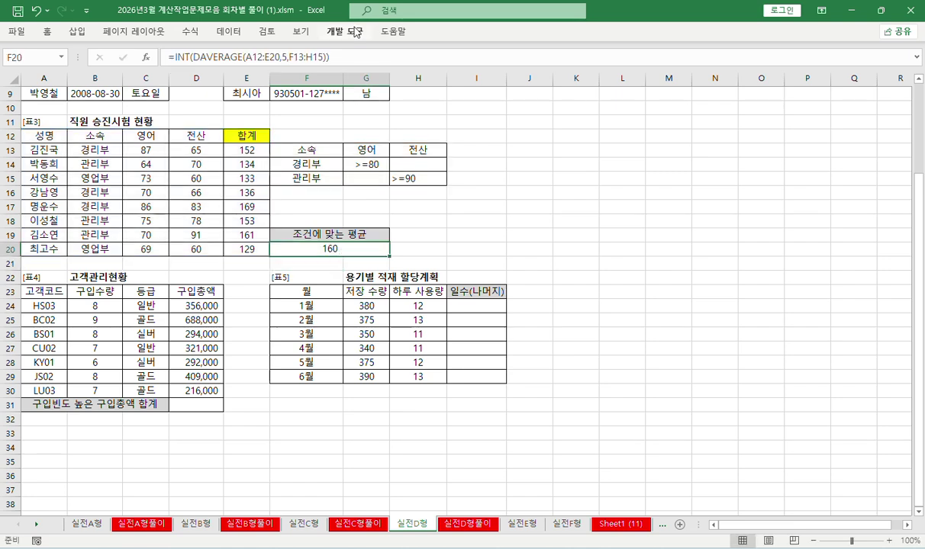
{"action": "left_click", "coordinate": [349, 54]}
{"action": "left_click_drag", "start_coordinate": [349, 54], "coordinate": [164, 55]}
{"action": "key", "text": "ctrl+c"}
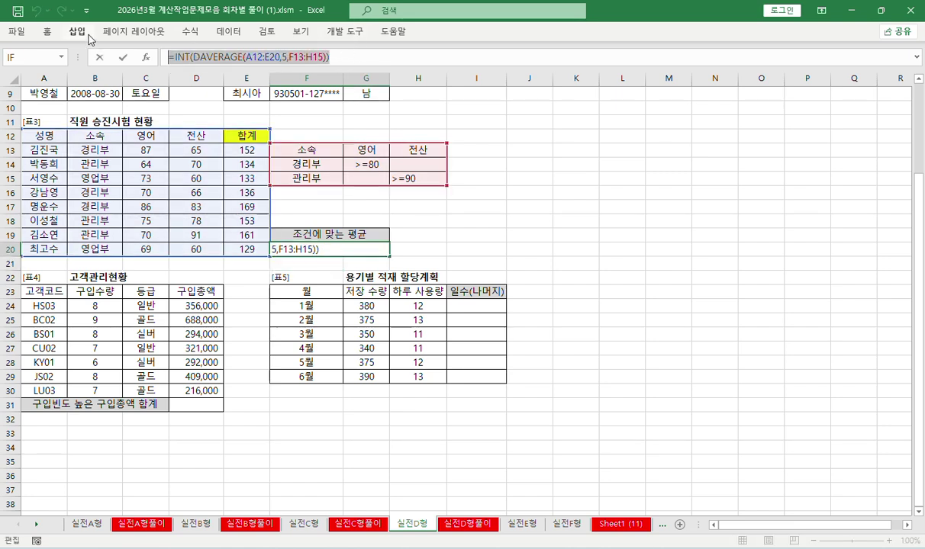
{"action": "key", "text": "Return"}
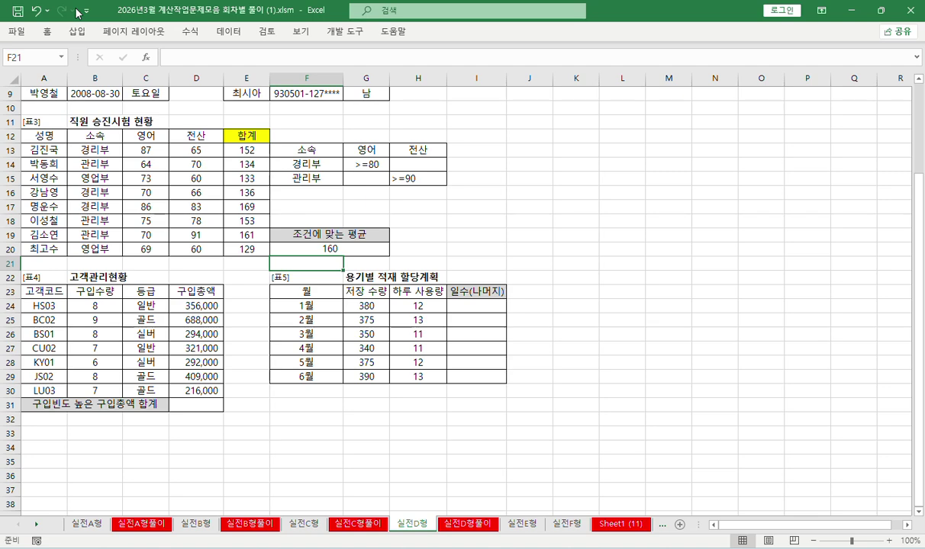
{"action": "left_click", "coordinate": [467, 524]}
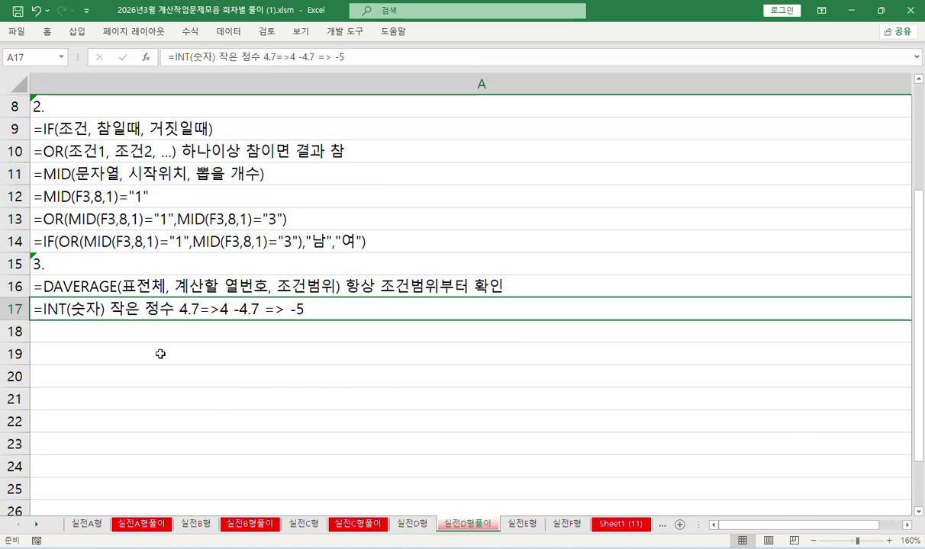
{"action": "left_click", "coordinate": [138, 348]}
{"action": "key", "text": "ctrl+v"}
{"action": "left_click", "coordinate": [114, 374]}
{"action": "key", "text": "ctrl+v"}
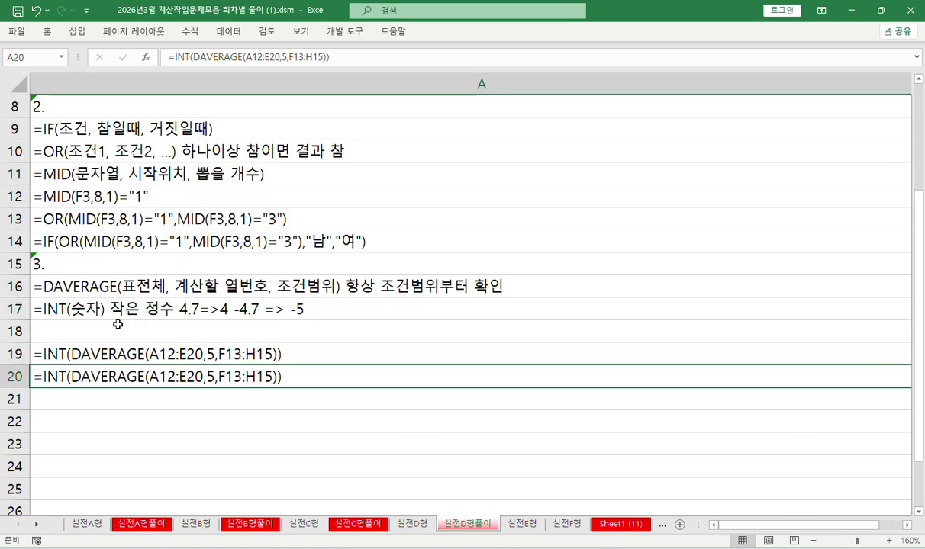
- Remove the INT wrapper from the note in A19, leaving =DAVERAGE(A12:E20,5,F13:H15)
{"action": "scroll", "coordinate": [117, 324], "scroll_direction": "down", "scroll_amount": 1}
{"action": "left_click", "coordinate": [43, 262]}
{"action": "key", "text": "ctrl+z"}
{"action": "double_click", "coordinate": [44, 262]}
{"action": "left_click_drag", "start_coordinate": [44, 264], "coordinate": [71, 263]}
{"action": "key", "text": "Delete"}
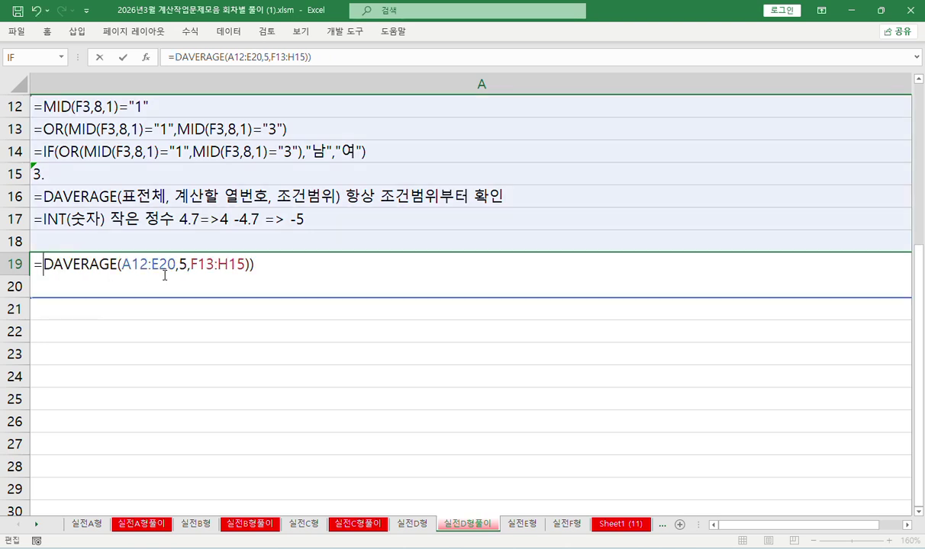
{"action": "left_click", "coordinate": [309, 265]}
{"action": "key", "text": "BackSpace"}
{"action": "key", "text": "Return"}
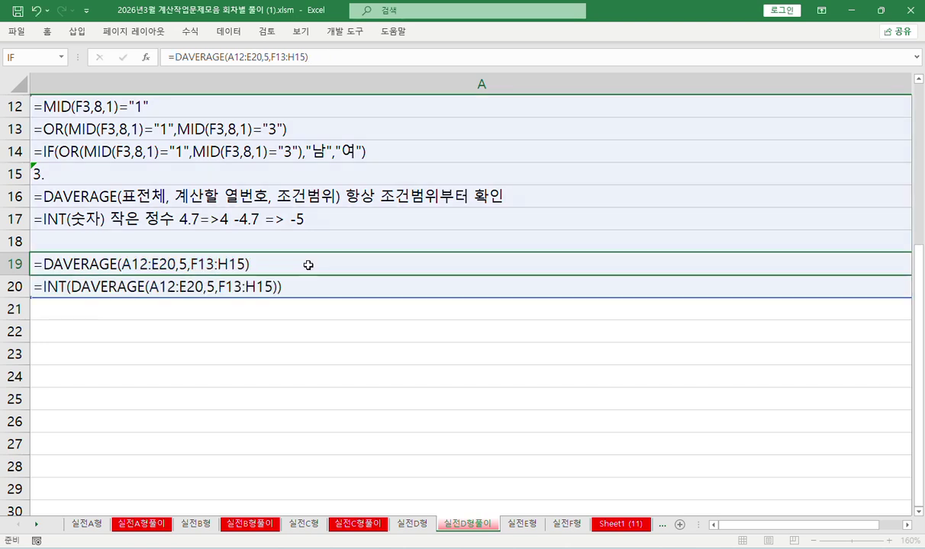
- Enter the heading 4. in A21 and the partial note =SUMIF( in A22
{"action": "key", "text": "Return"}
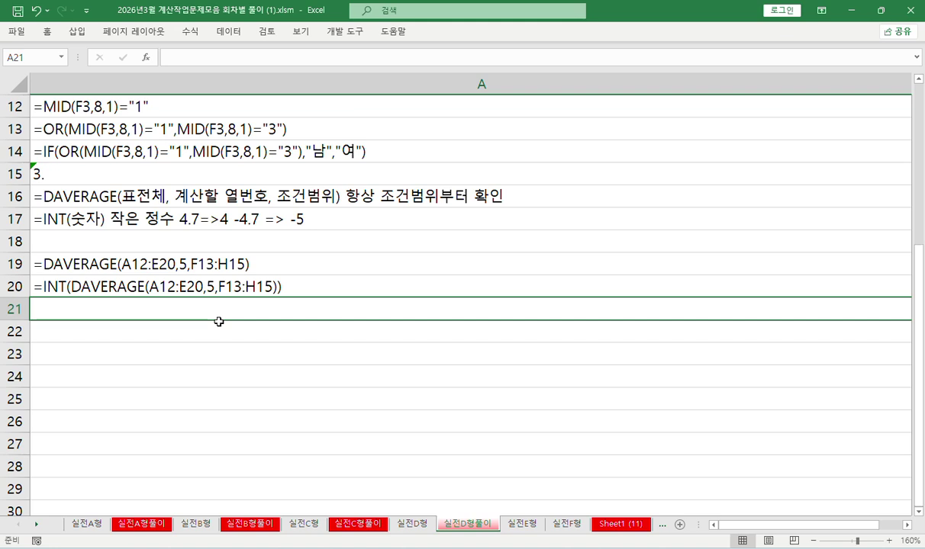
{"action": "type", "text": "4."}
{"action": "key", "text": "Return"}
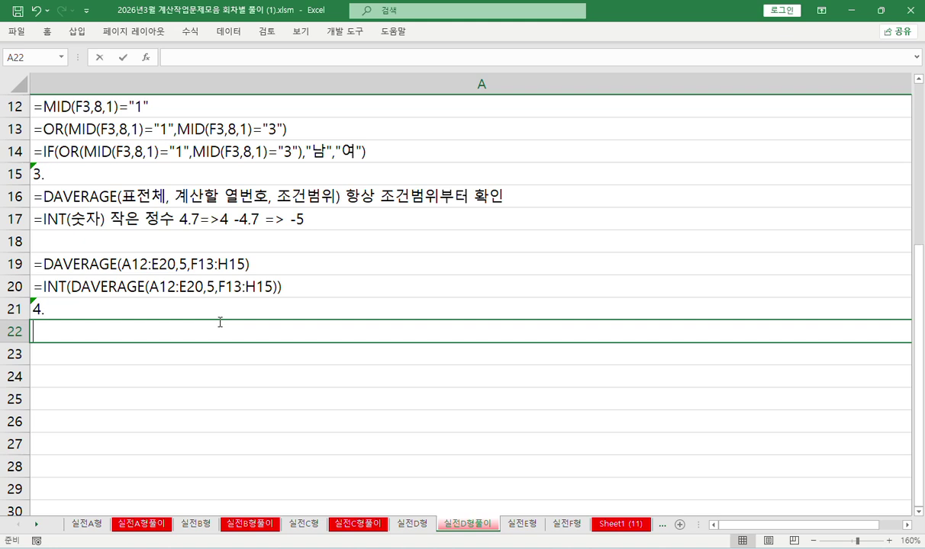
{"action": "type", "text": "=sum"}
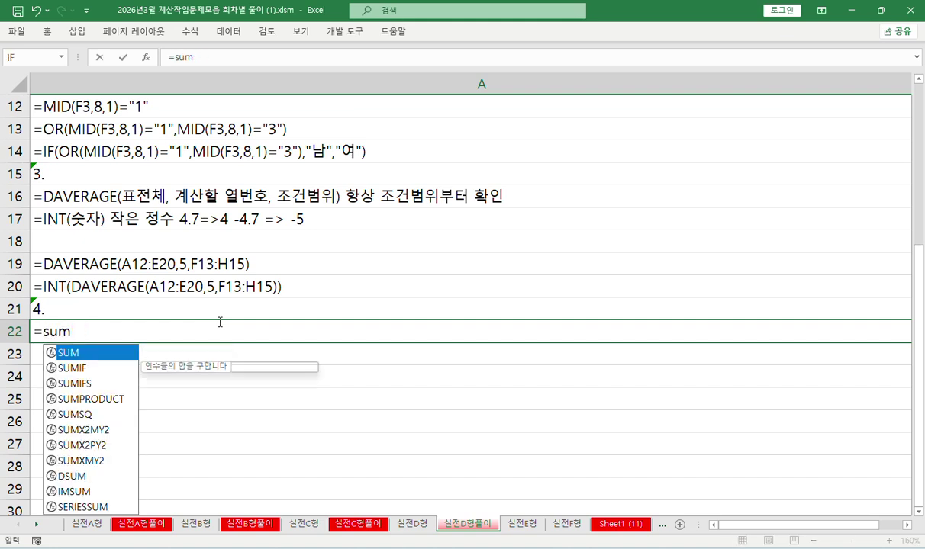
{"action": "key", "text": "Down"}
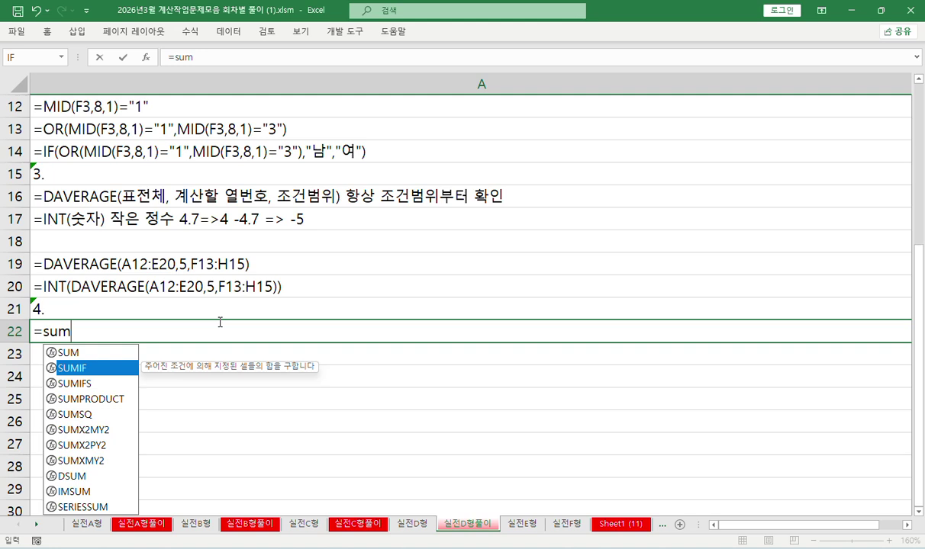
{"action": "key", "text": "Tab"}
{"action": "key", "text": "Return"}
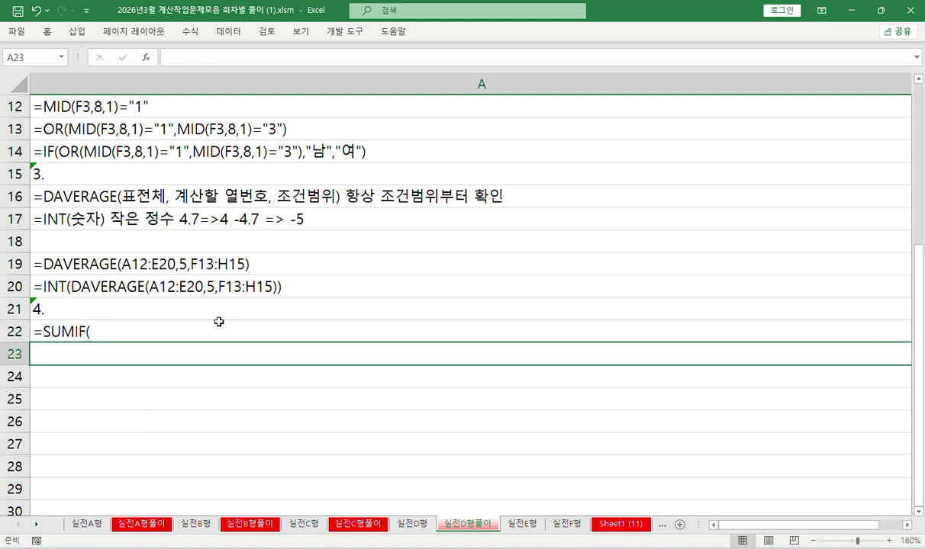
- Enter the note =MODE.SNGL(범위) 최빈수 // 빈도 많은 수 in A23
{"action": "type", "text": "=mo"}
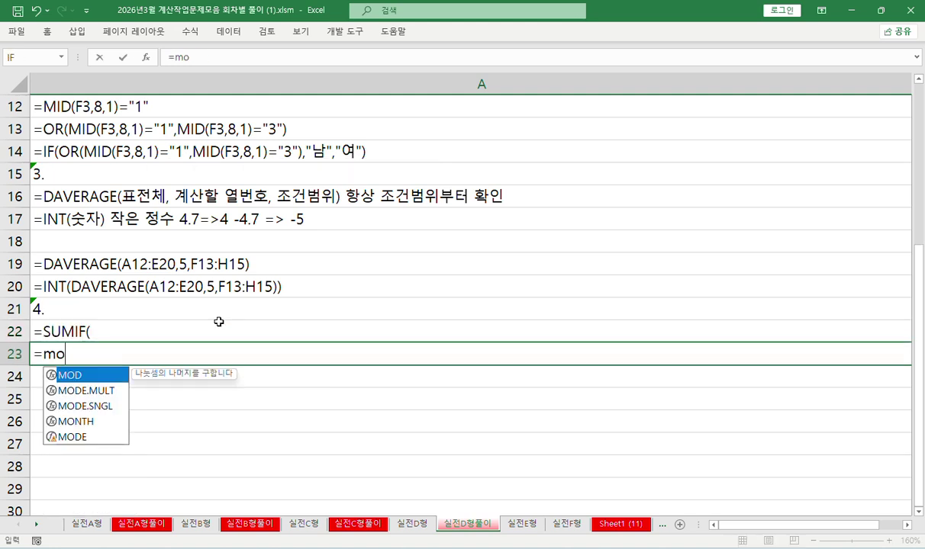
{"action": "key", "text": "Down"}
{"action": "key", "text": "Down"}
{"action": "key", "text": "Tab"}
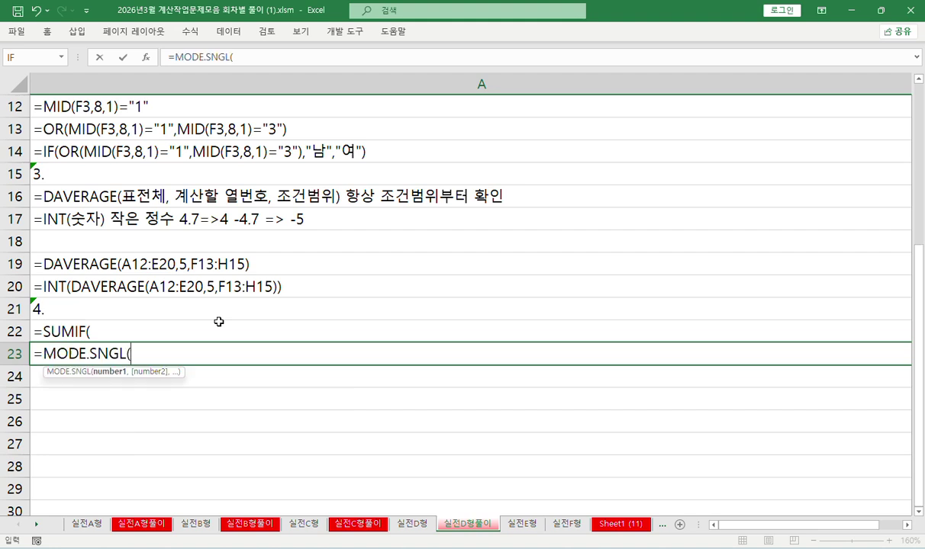
{"action": "type", "text": "범위"}
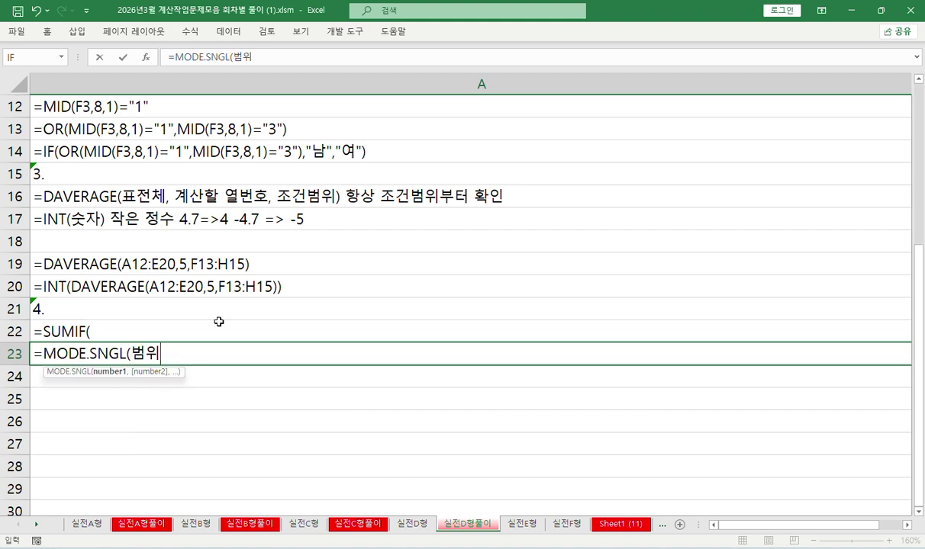
{"action": "type", "text": ") 최빈수 // 빈도 높"}
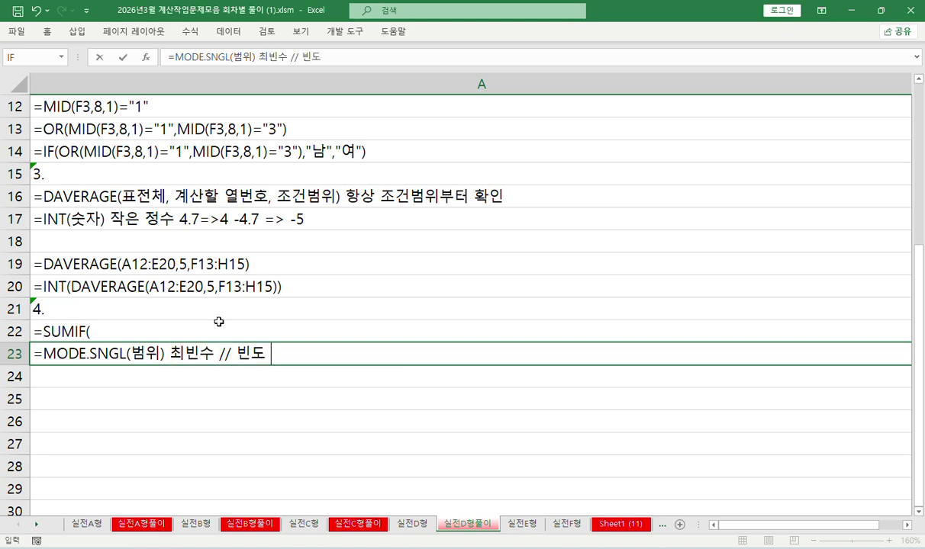
{"action": "key", "text": "BackSpace"}
{"action": "key", "text": "BackSpace"}
{"action": "type", "text": "만ㄹㅇ"}
{"action": "key", "text": "BackSpace"}
{"action": "key", "text": "BackSpace"}
{"action": "key", "text": "BackSpace"}
{"action": "type", "text": "많은 수"}
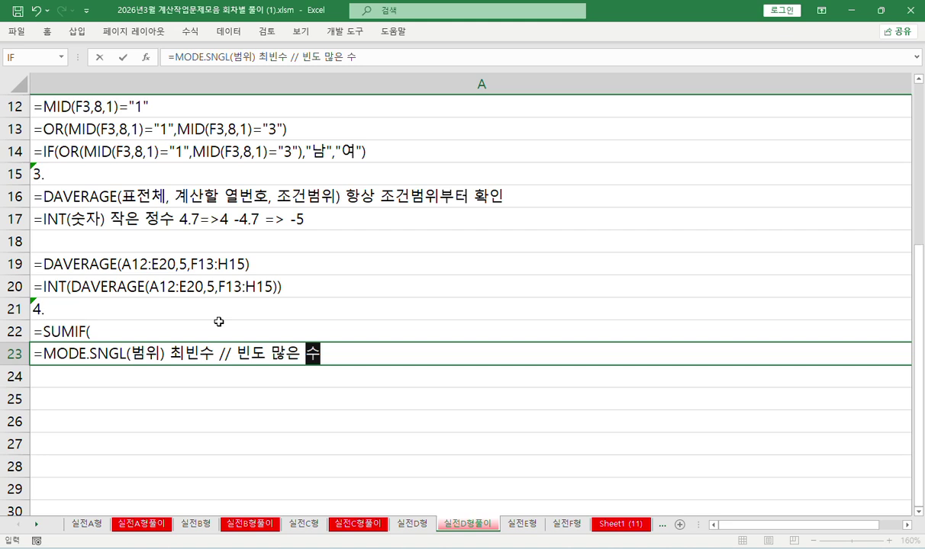
{"action": "key", "text": "Return"}
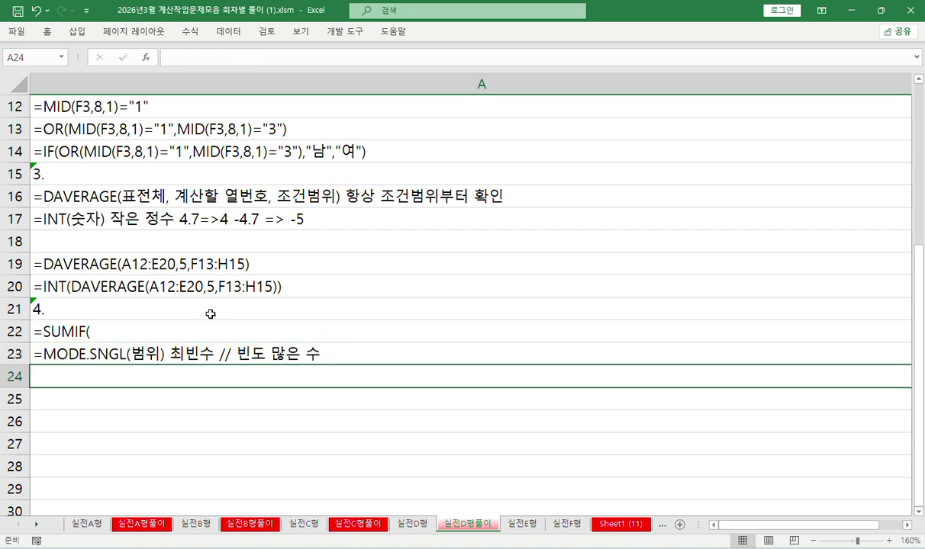
- Complete the note in A22 as =SUMIF(조건을 비교할 범위, "조건", 계산할 범위)
{"action": "left_click", "coordinate": [150, 328]}
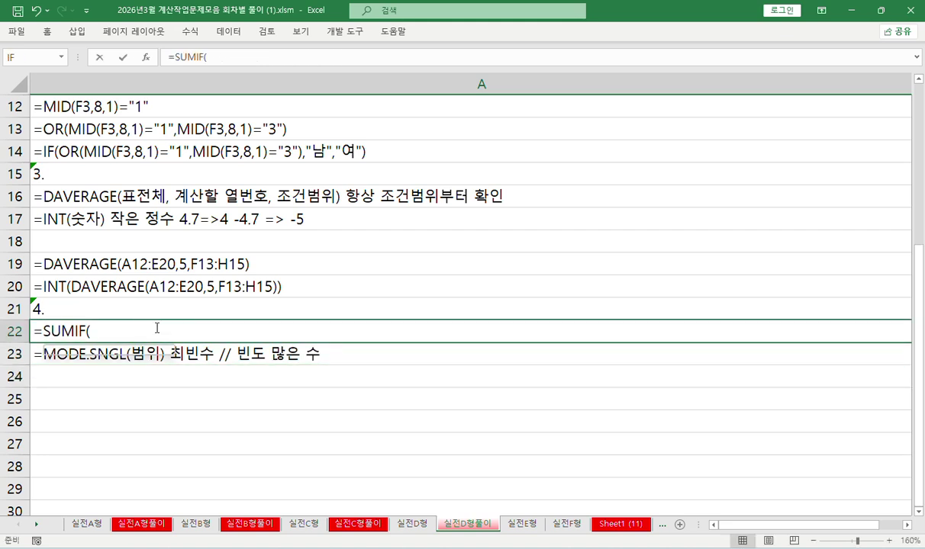
{"action": "double_click", "coordinate": [156, 328]}
{"action": "type", "text": "조건"}
{"action": "type", "text": "을 비교할"}
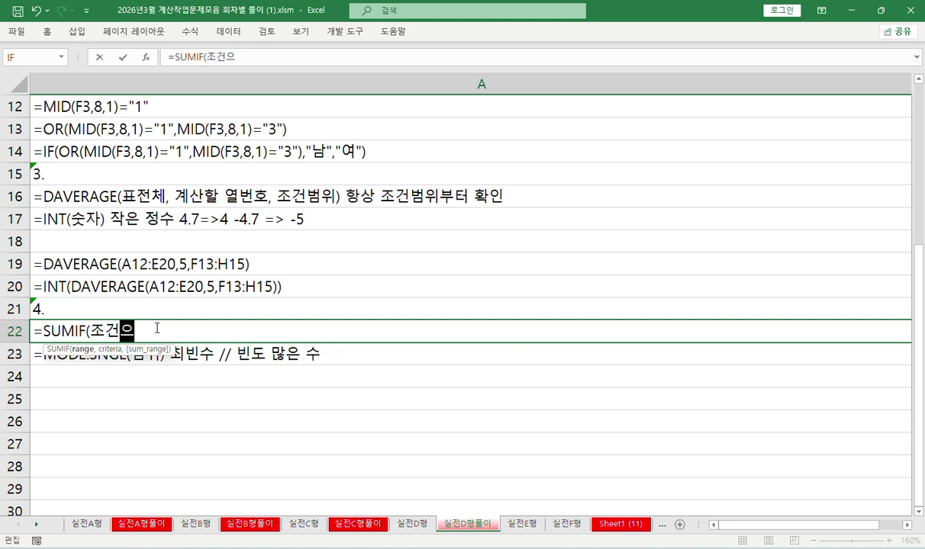
{"action": "type", "text": " 범위, "}
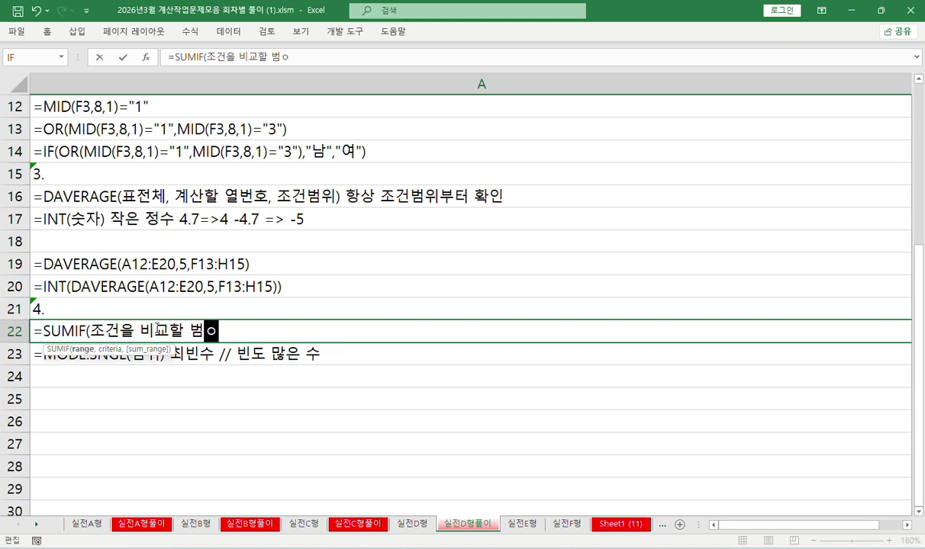
{"action": "type", "text": "\"조"}
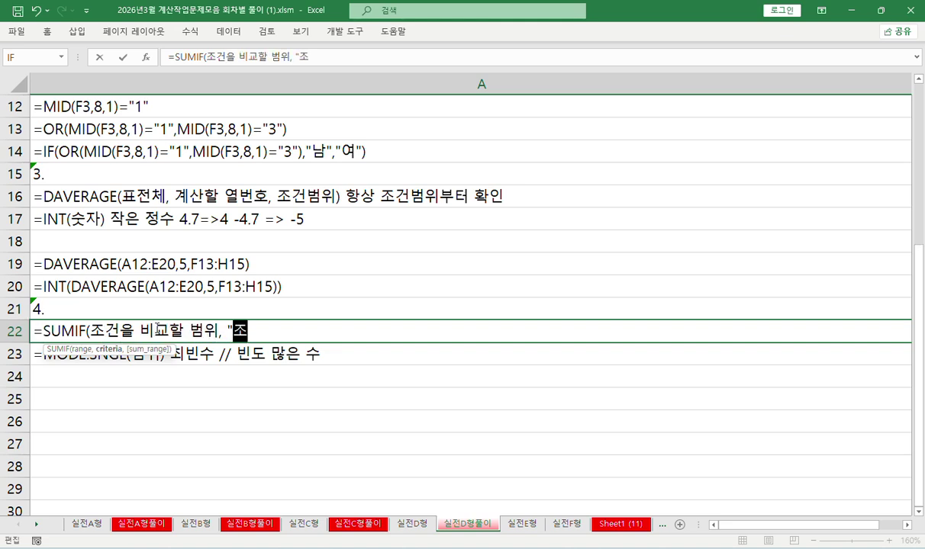
{"action": "type", "text": "건\","}
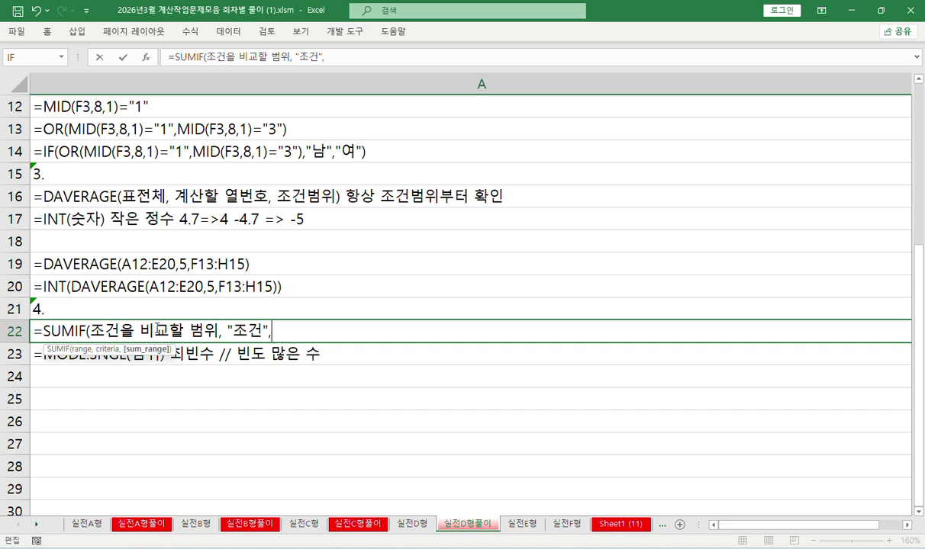
{"action": "type", "text": " 계산할 버"}
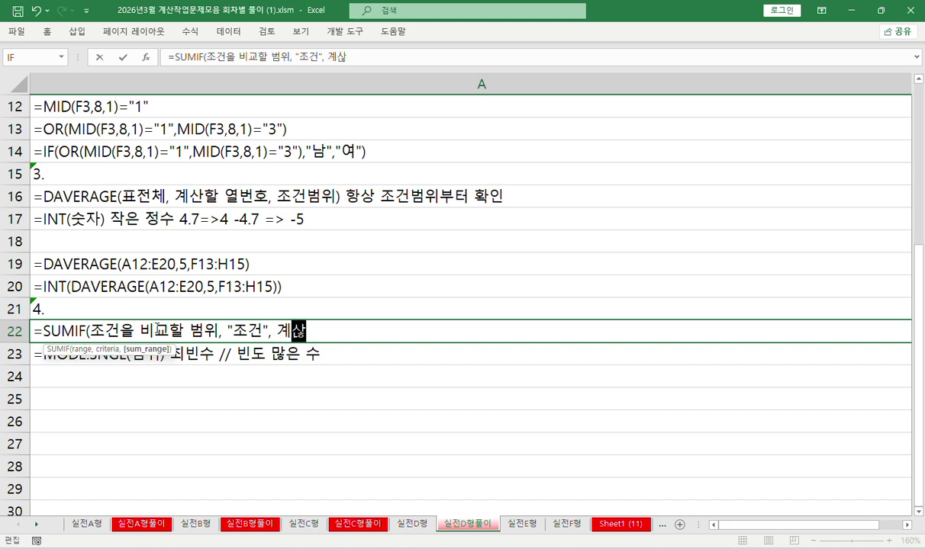
{"action": "type", "text": "ㅁ위)"}
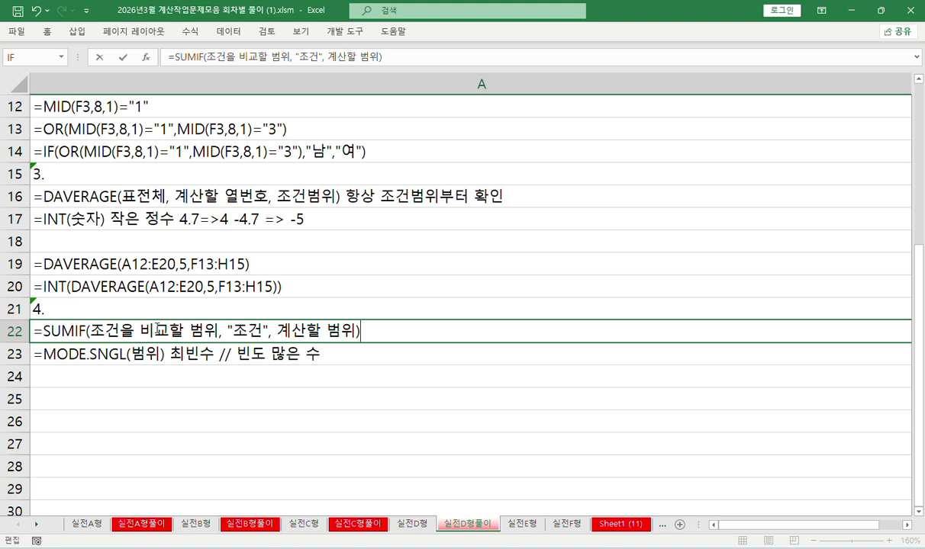
{"action": "key", "text": "Return"}
{"action": "key", "text": "Return"}
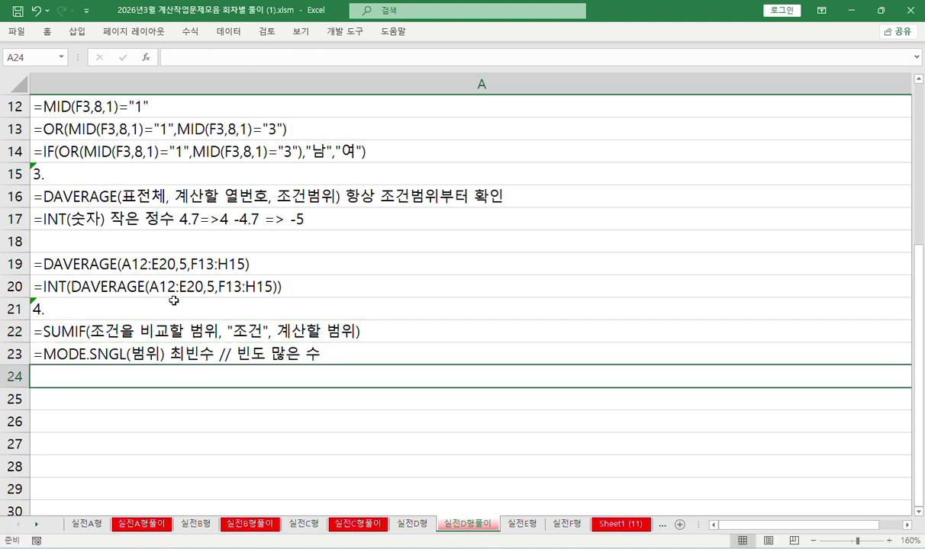
- On the 실전D형 sheet, colour the 구입총액 values in D24:D30 red
{"action": "left_click", "coordinate": [404, 524]}
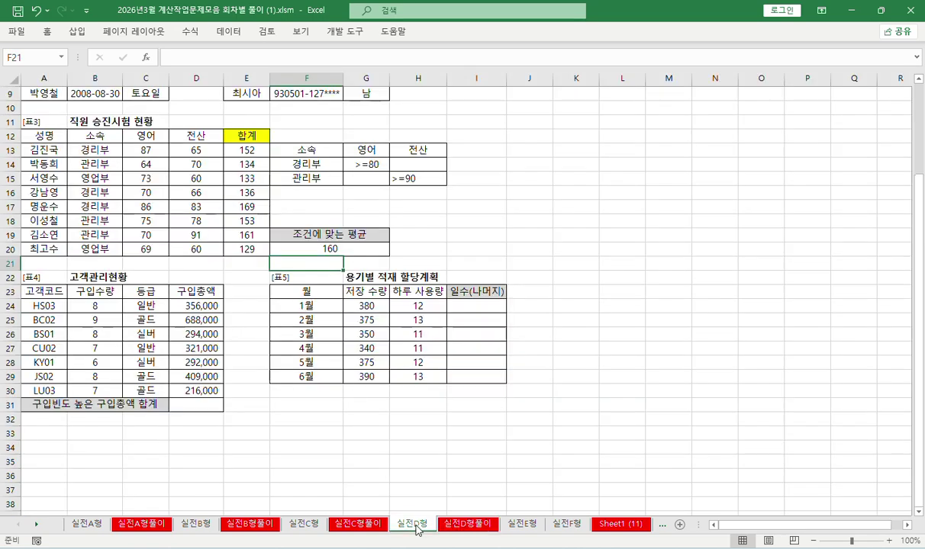
{"action": "scroll", "coordinate": [296, 394], "scroll_direction": "down", "scroll_amount": 2}
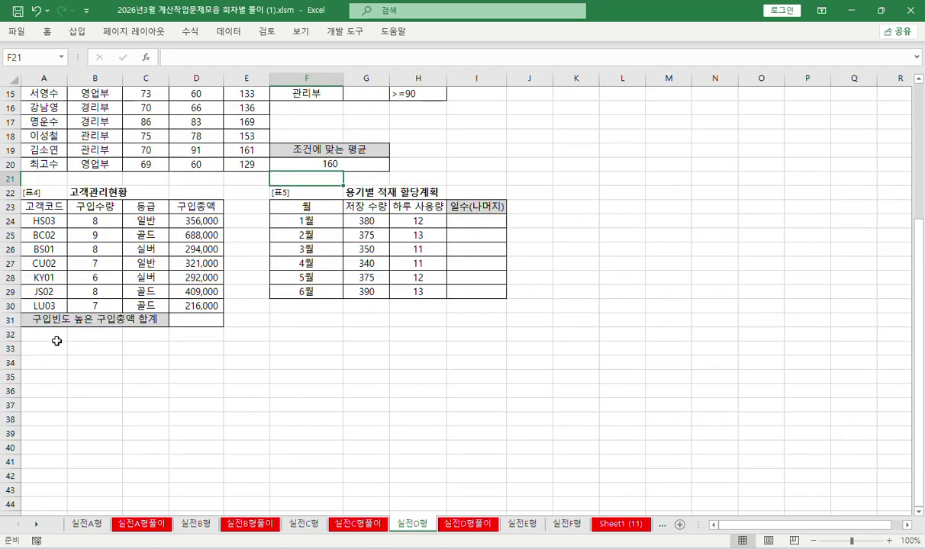
{"action": "left_click_drag", "start_coordinate": [92, 221], "coordinate": [96, 303]}
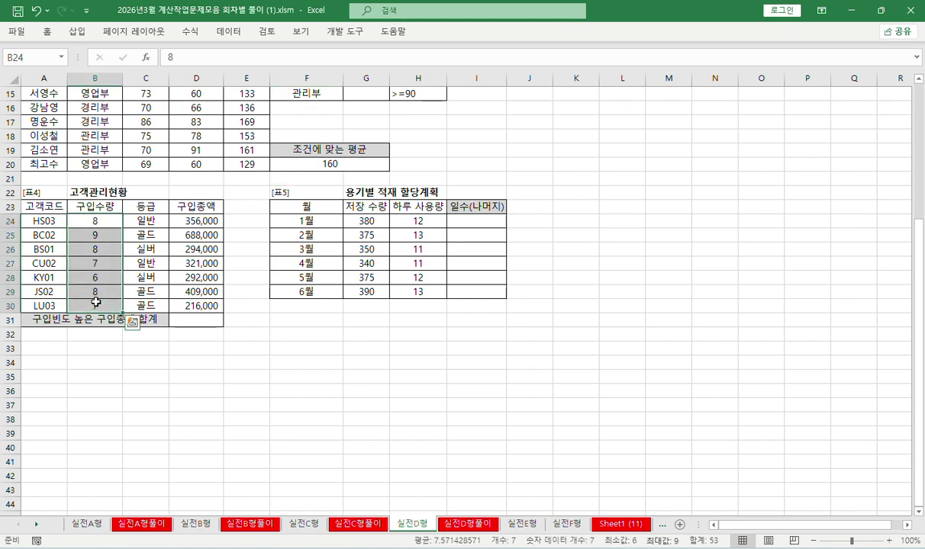
{"action": "left_click_drag", "start_coordinate": [196, 220], "coordinate": [198, 307]}
{"action": "right_click", "coordinate": [198, 308]}
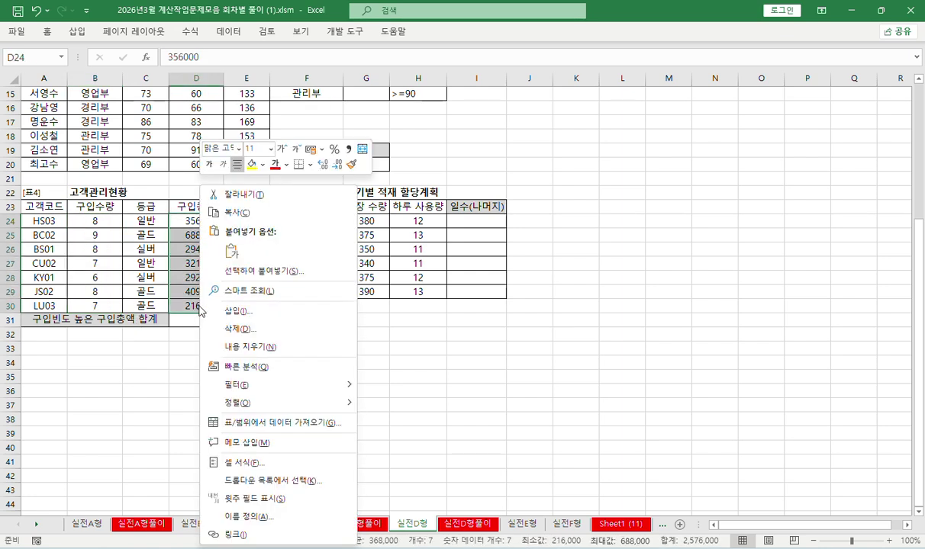
{"action": "left_click", "coordinate": [275, 165]}
{"action": "left_click_drag", "start_coordinate": [202, 221], "coordinate": [196, 309]}
- Fill the 구입수량 values in B24:B30 with yellow
{"action": "left_click_drag", "start_coordinate": [98, 221], "coordinate": [107, 305]}
{"action": "right_click", "coordinate": [106, 306]}
{"action": "left_click", "coordinate": [158, 164]}
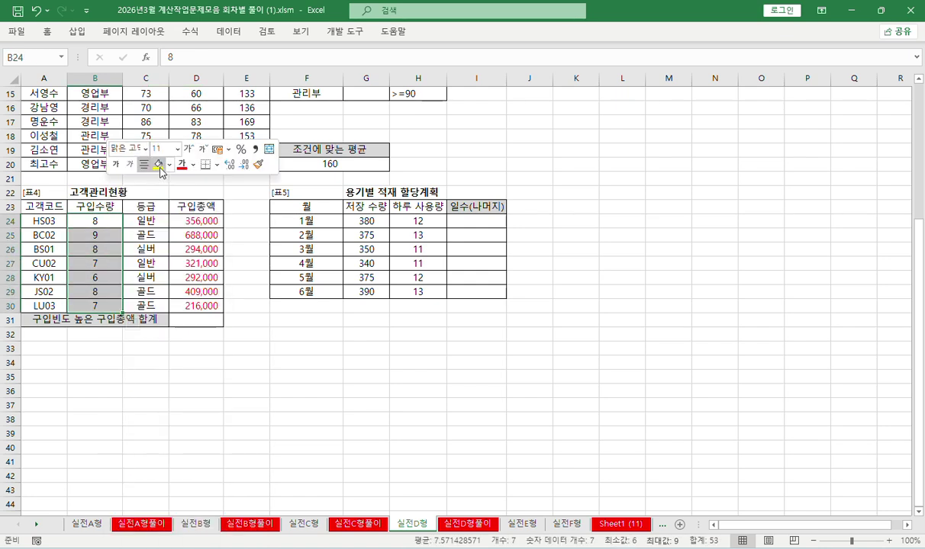
{"action": "left_click", "coordinate": [102, 220]}
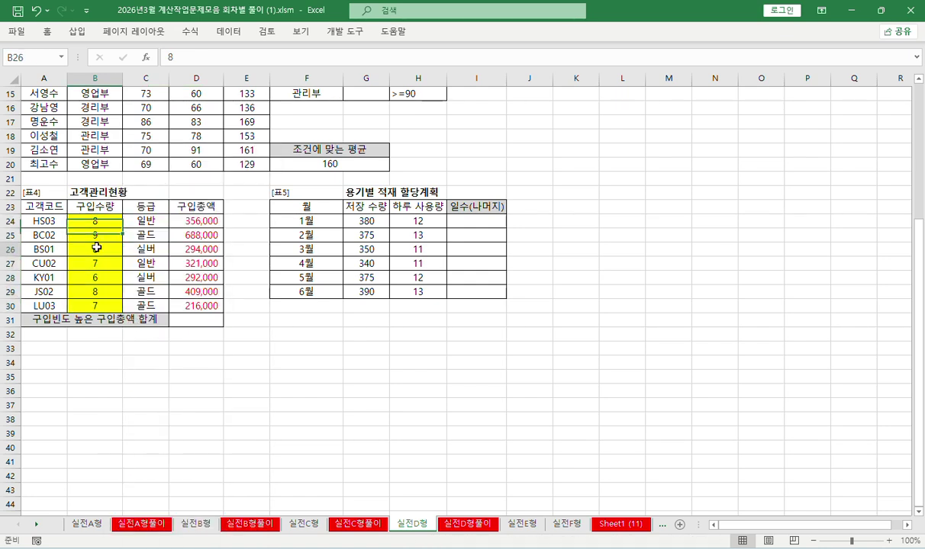
{"action": "left_click", "coordinate": [108, 289]}
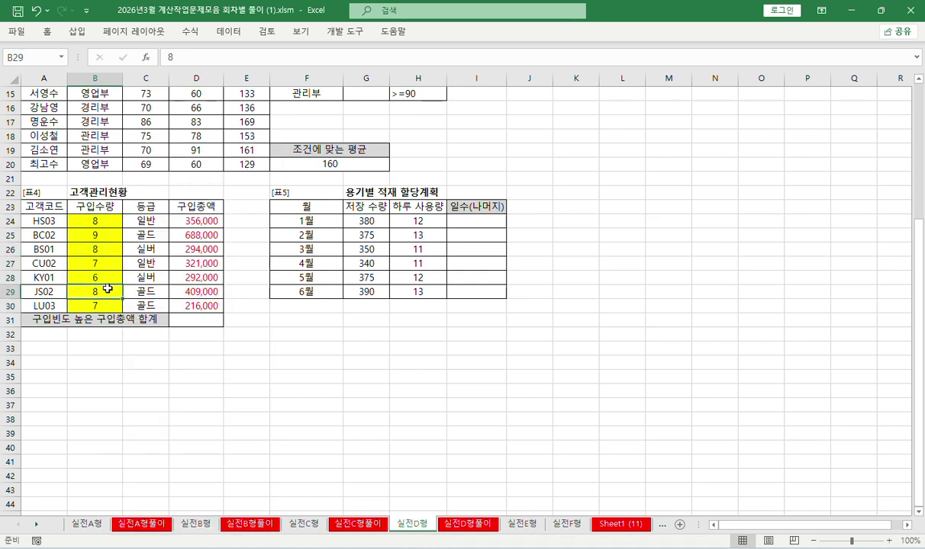
{"action": "left_click", "coordinate": [100, 221]}
{"action": "left_click", "coordinate": [97, 290]}
{"action": "left_click_drag", "start_coordinate": [97, 291], "coordinate": [200, 291]}
- Enter =MODE.SNGL(B24:B30) in D31 to find the most frequent 구입수량
{"action": "left_click", "coordinate": [194, 319]}
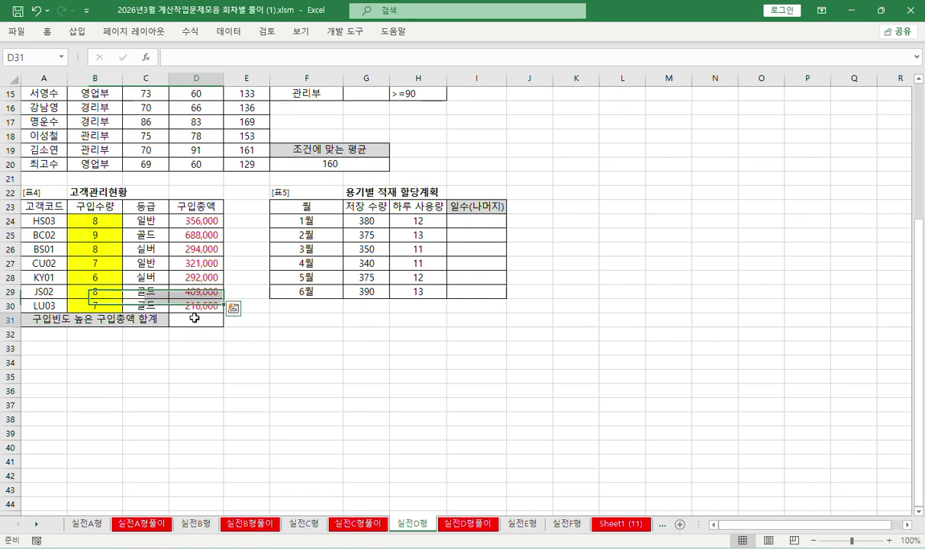
{"action": "left_click", "coordinate": [204, 59]}
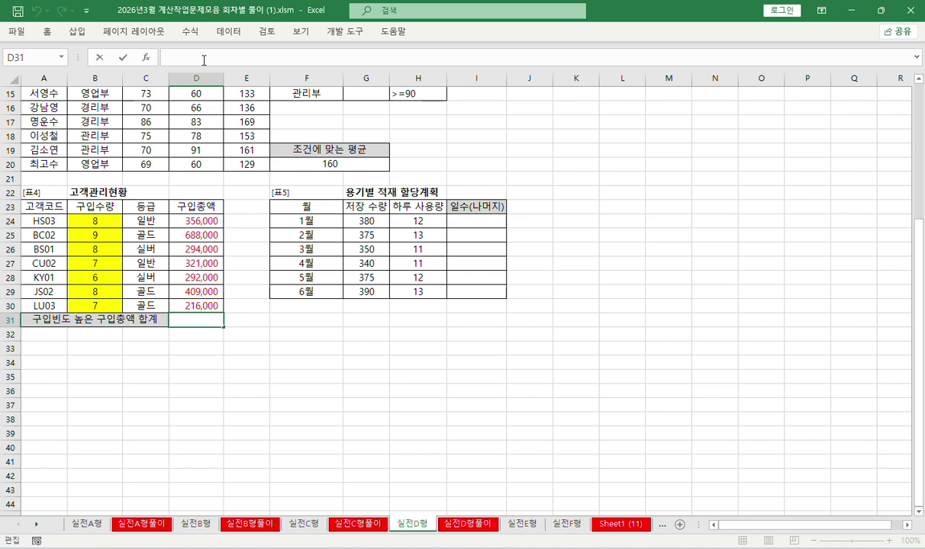
{"action": "type", "text": "=ㅡㅐ"}
{"action": "key", "text": "BackSpace"}
{"action": "key", "text": "BackSpace"}
{"action": "type", "text": "ㅡㅐ"}
{"action": "key", "text": "BackSpace"}
{"action": "key", "text": "BackSpace"}
{"action": "type", "text": "mo"}
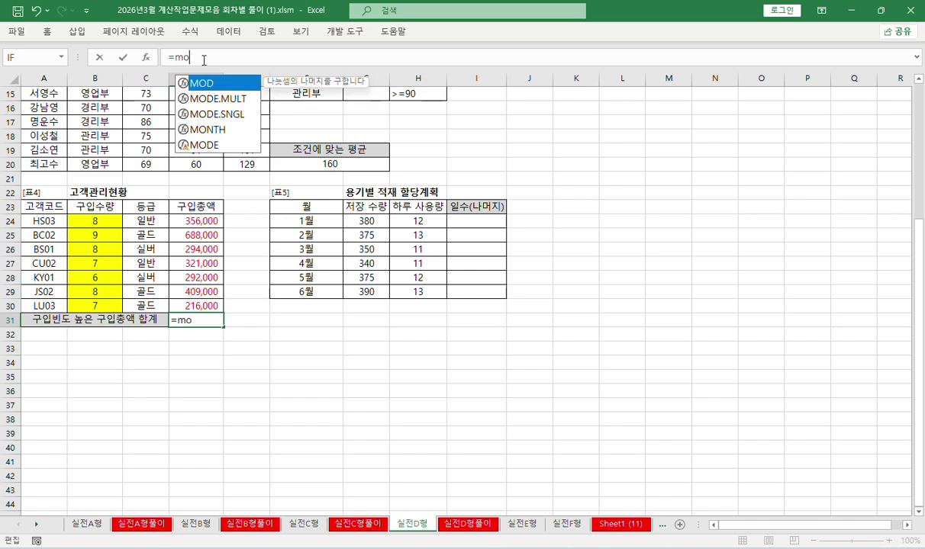
{"action": "key", "text": "Down"}
{"action": "key", "text": "Tab"}
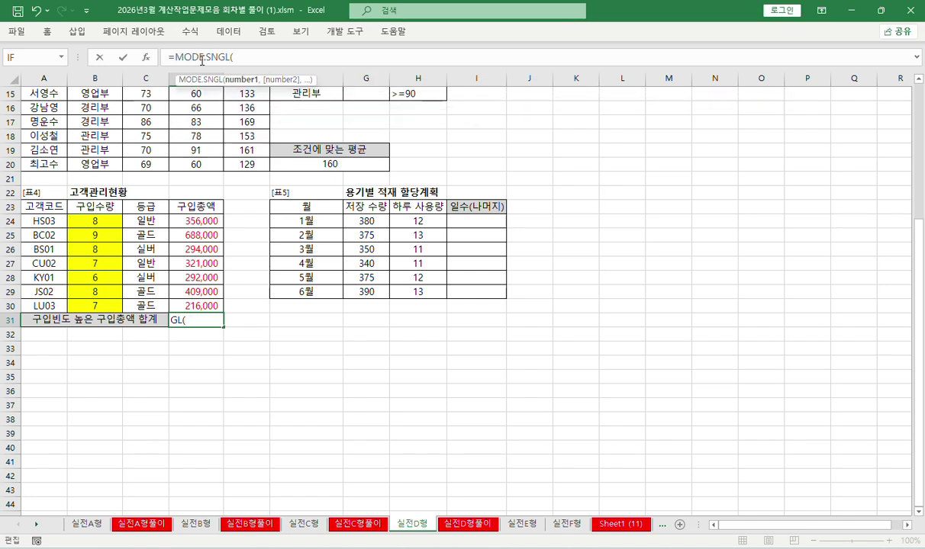
{"action": "left_click_drag", "start_coordinate": [98, 217], "coordinate": [103, 304]}
{"action": "key", "text": "Return"}
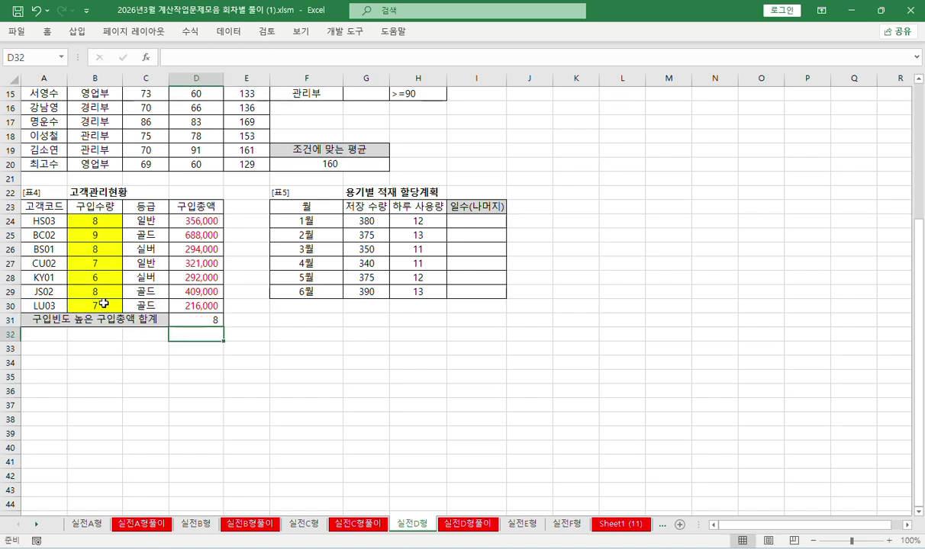
- Wrap the D31 formula in SUMIF and move MODE.SNGL(B24:B30) into its Criteria argument
{"action": "key", "text": "Up"}
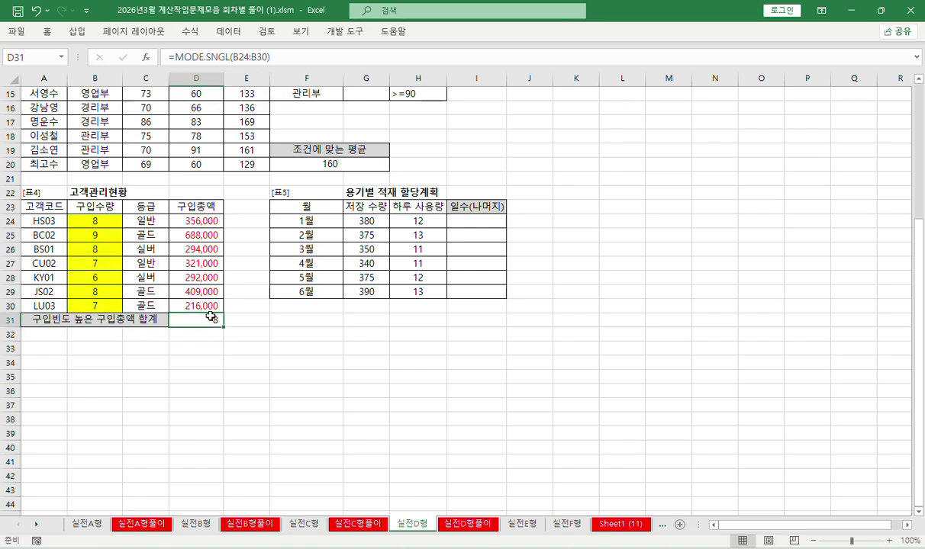
{"action": "left_click_drag", "start_coordinate": [174, 58], "coordinate": [388, 66]}
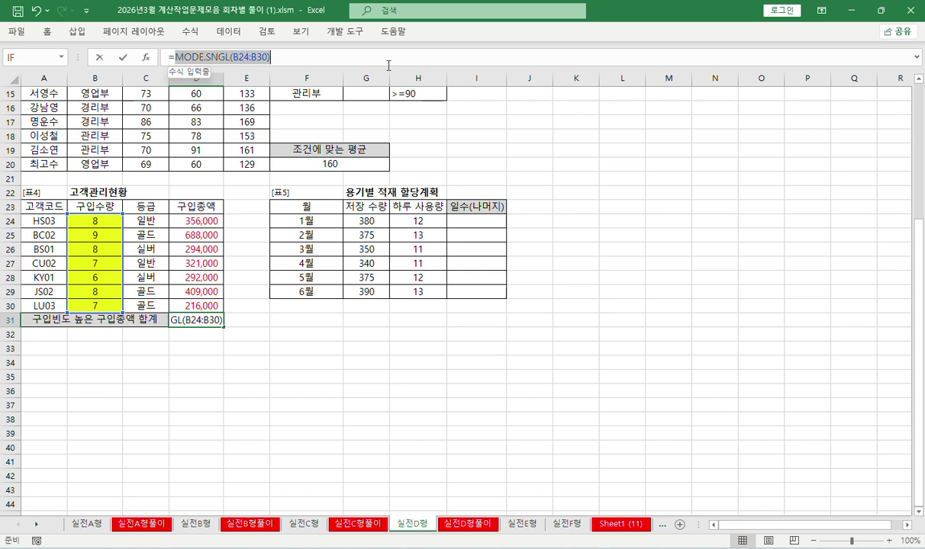
{"action": "left_click", "coordinate": [174, 57]}
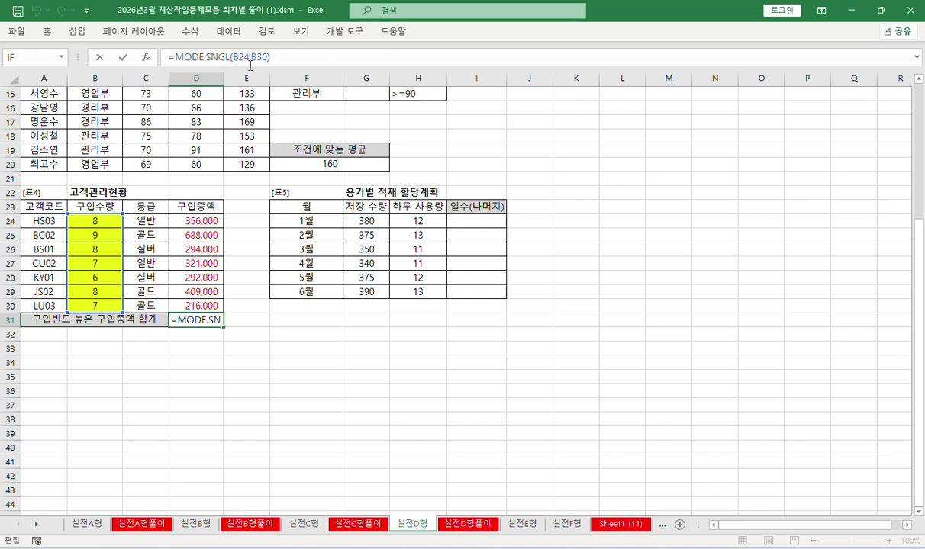
{"action": "type", "text": "sumif("}
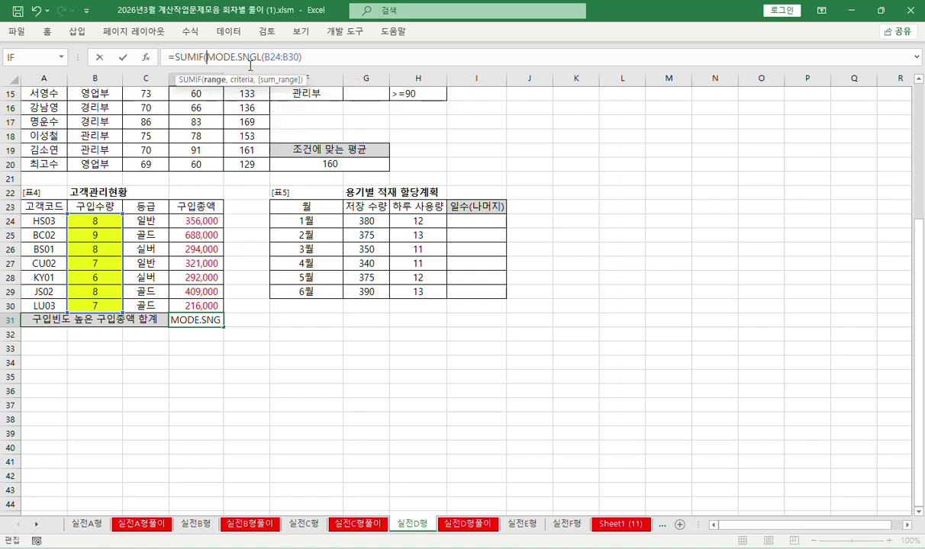
{"action": "key", "text": "ctrl+a"}
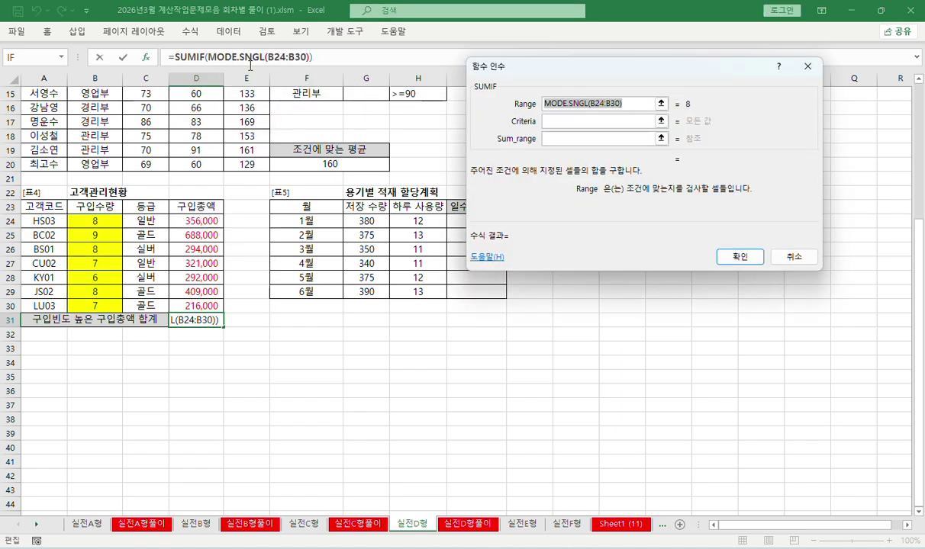
{"action": "key", "text": "ctrl+x"}
{"action": "left_click", "coordinate": [547, 120]}
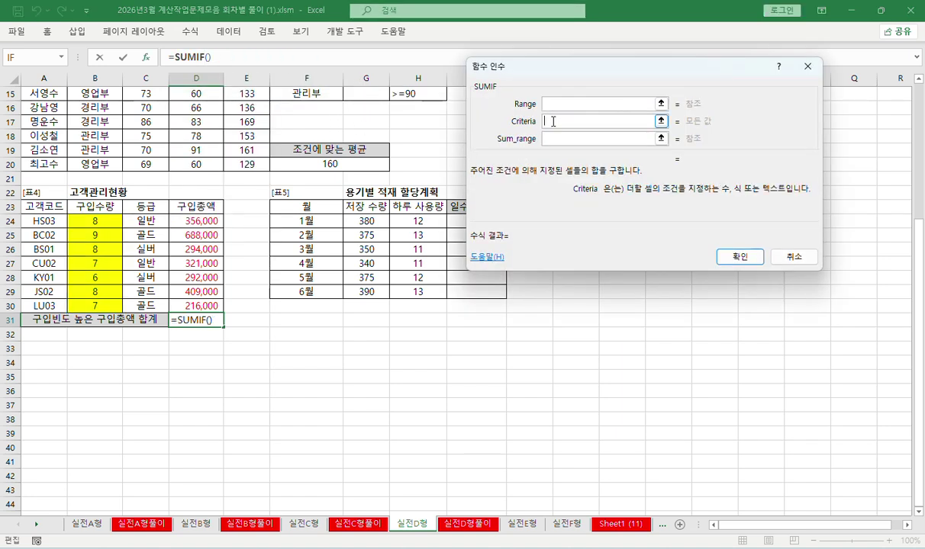
{"action": "key", "text": "ctrl+v"}
- Set the SUMIF Range to B24:B30 and Sum_range to D24:D30, and confirm the formula in D31
{"action": "left_click", "coordinate": [558, 103]}
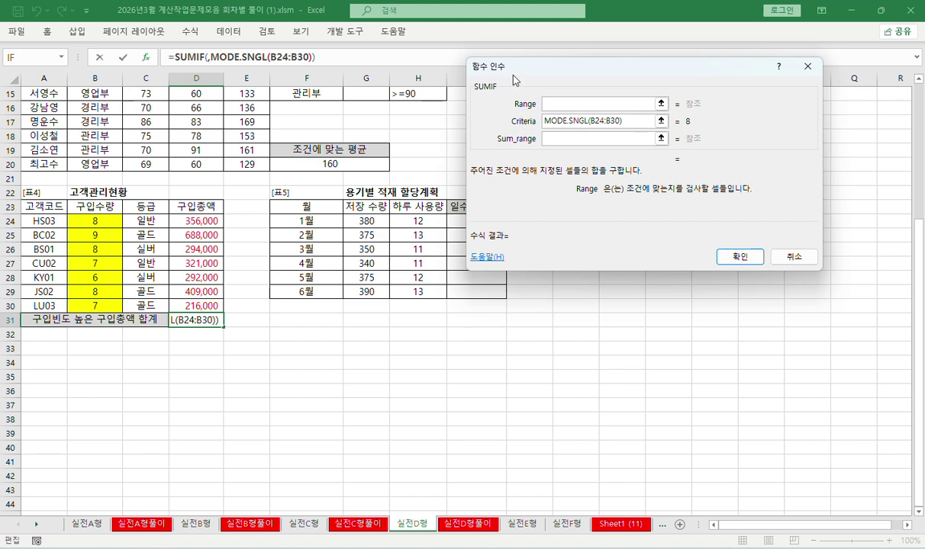
{"action": "left_click_drag", "start_coordinate": [488, 74], "coordinate": [485, 72]}
{"action": "left_click_drag", "start_coordinate": [83, 222], "coordinate": [88, 306]}
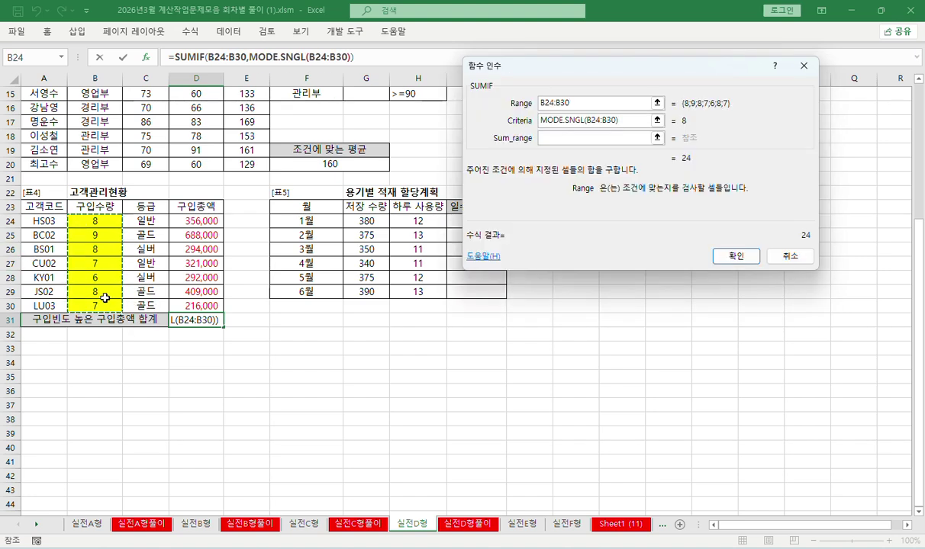
{"action": "left_click_drag", "start_coordinate": [517, 64], "coordinate": [329, 73]}
{"action": "left_click", "coordinate": [441, 129]}
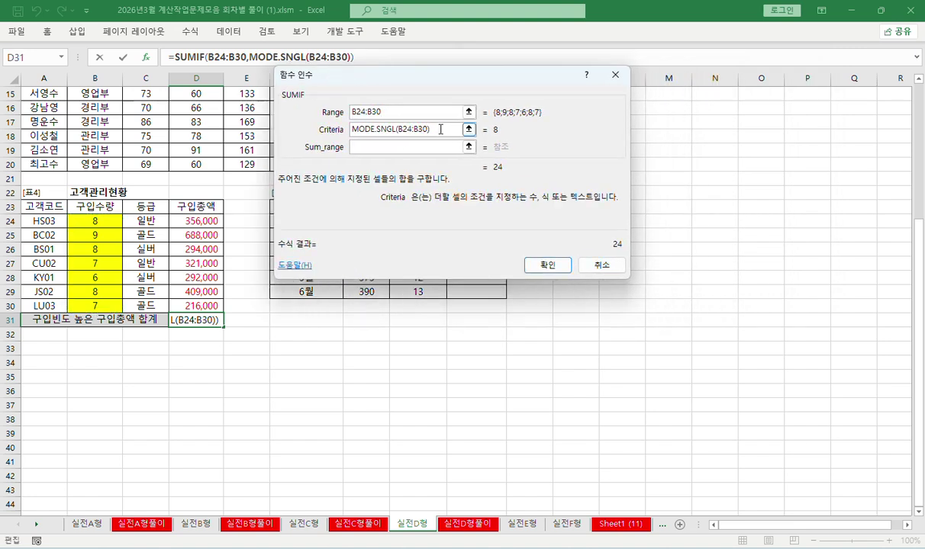
{"action": "left_click", "coordinate": [445, 142]}
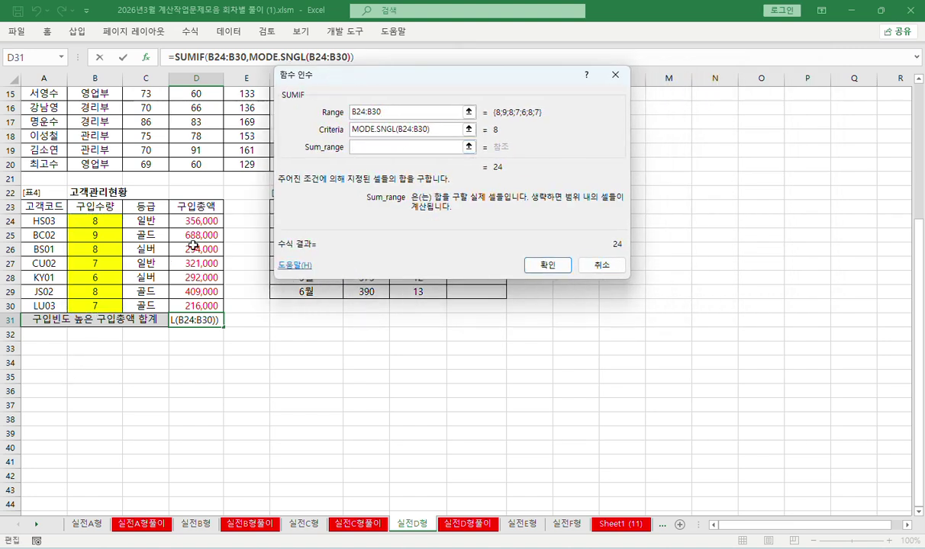
{"action": "left_click_drag", "start_coordinate": [210, 225], "coordinate": [207, 307]}
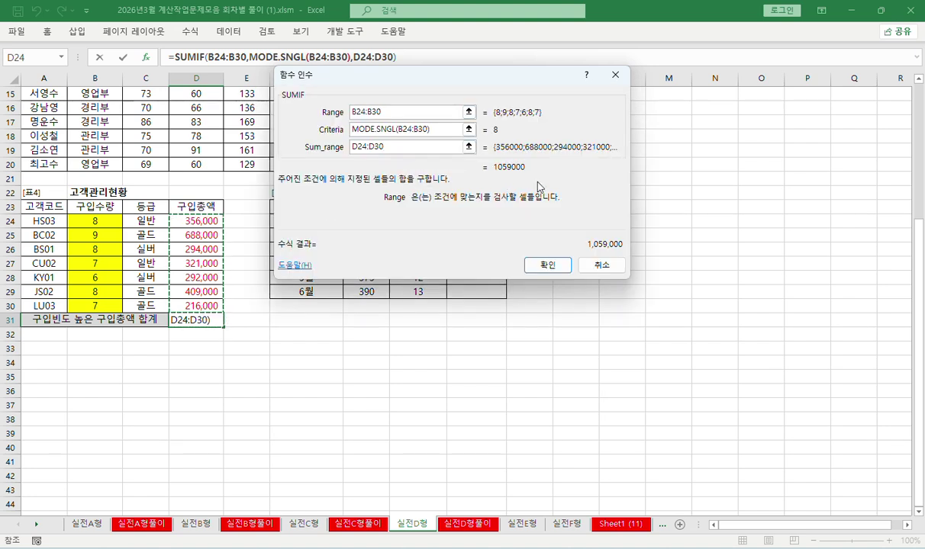
{"action": "left_click", "coordinate": [534, 264]}
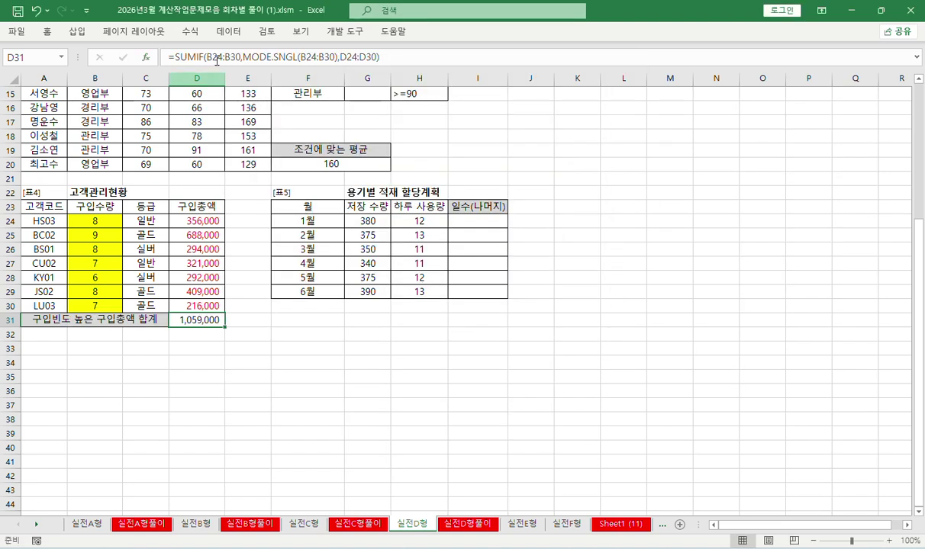
- Copy the formula text from D31 and paste it into A25 of the 실전D형풀이 sheet
{"action": "key", "text": "F2"}
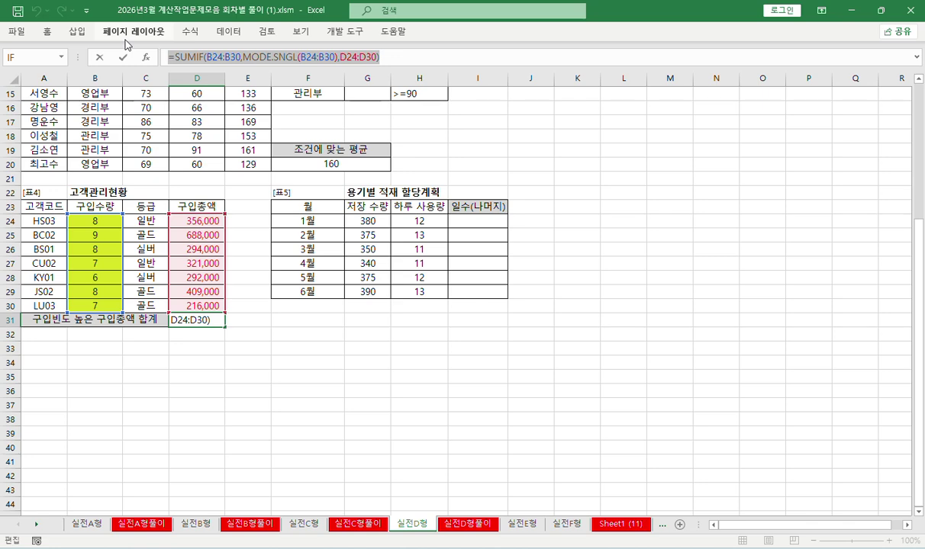
{"action": "key", "text": "Return"}
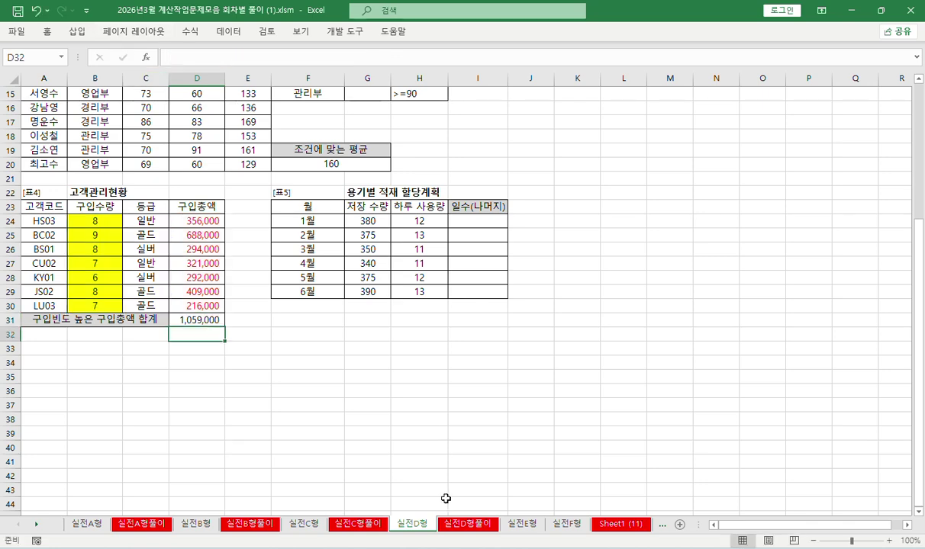
{"action": "key", "text": "ctrl+Page_Down"}
{"action": "left_click", "coordinate": [234, 395]}
{"action": "key", "text": "ctrl+v"}
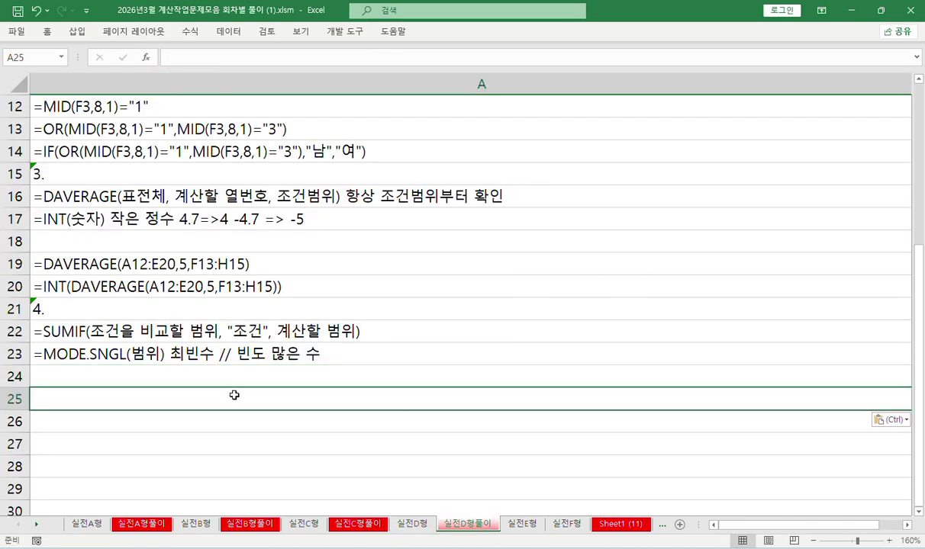
- Paste the copied SUMIF formula text into A26 as well, directly under its first copy
{"action": "key", "text": "Return"}
{"action": "key", "text": "ctrl+v"}
{"action": "scroll", "coordinate": [170, 409], "scroll_direction": "down", "scroll_amount": 2}
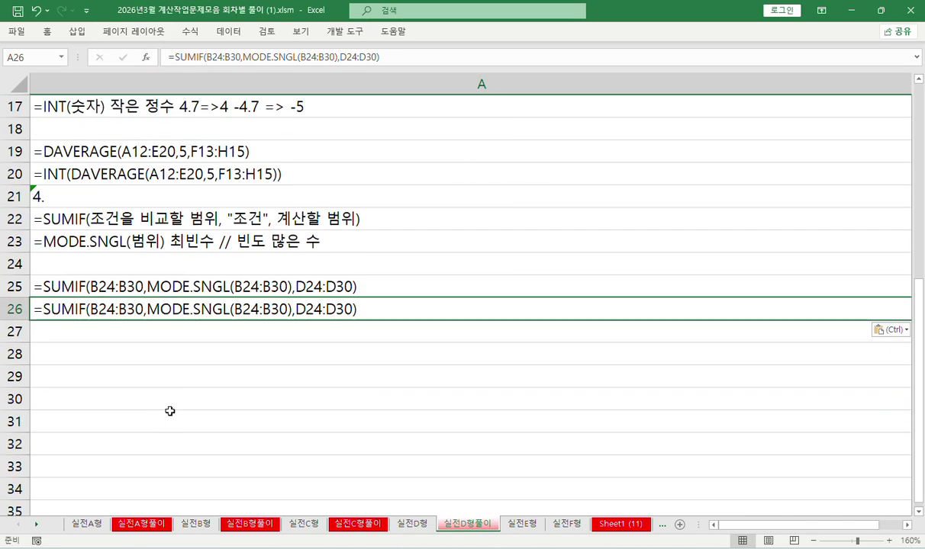
- Trim the formula text in A25 to the inner function only, =MODE.SNGL(B24:B30)
{"action": "left_click", "coordinate": [46, 288]}
{"action": "key", "text": "ctrl+z"}
{"action": "double_click", "coordinate": [43, 287]}
{"action": "left_click_drag", "start_coordinate": [43, 287], "coordinate": [90, 287]}
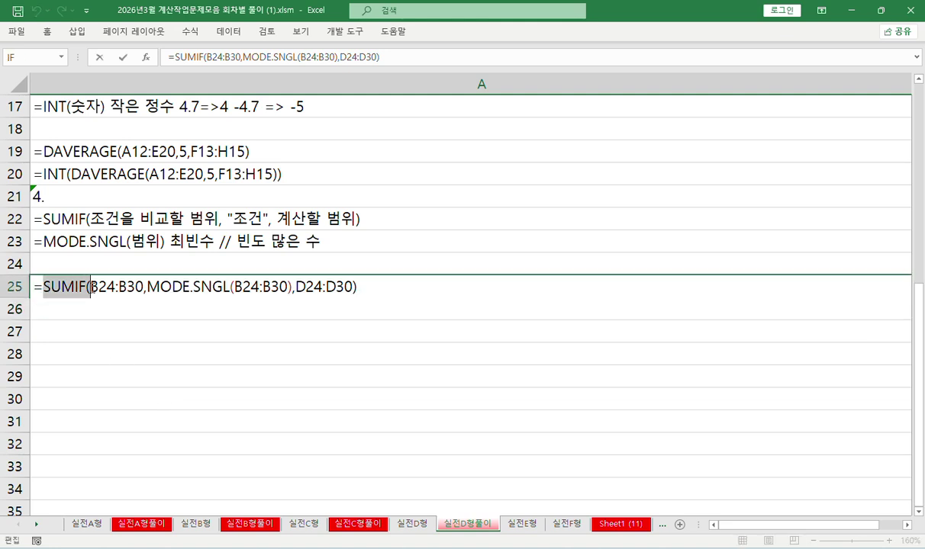
{"action": "key", "text": "Delete"}
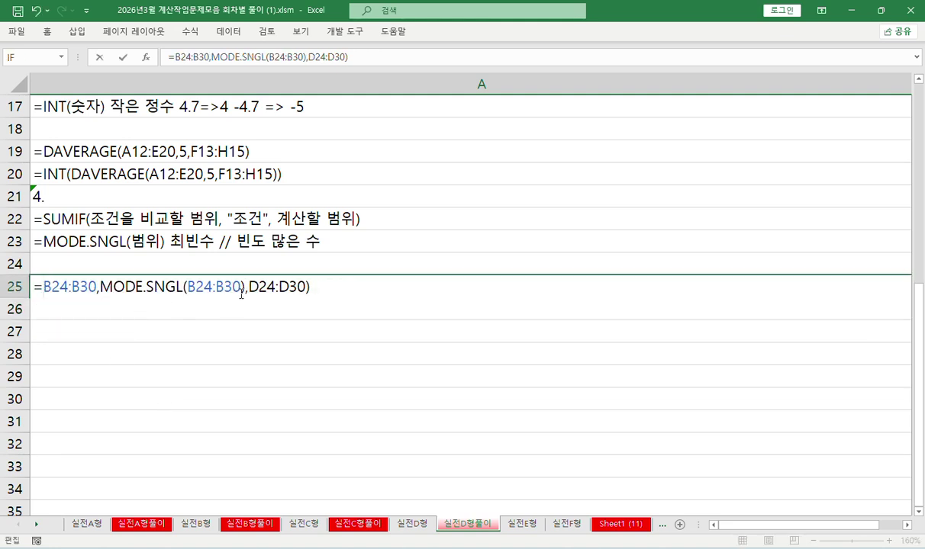
{"action": "key", "text": "Delete"}
{"action": "key", "text": "Delete"}
{"action": "key", "text": "Delete"}
{"action": "key", "text": "Delete"}
{"action": "key", "text": "Delete"}
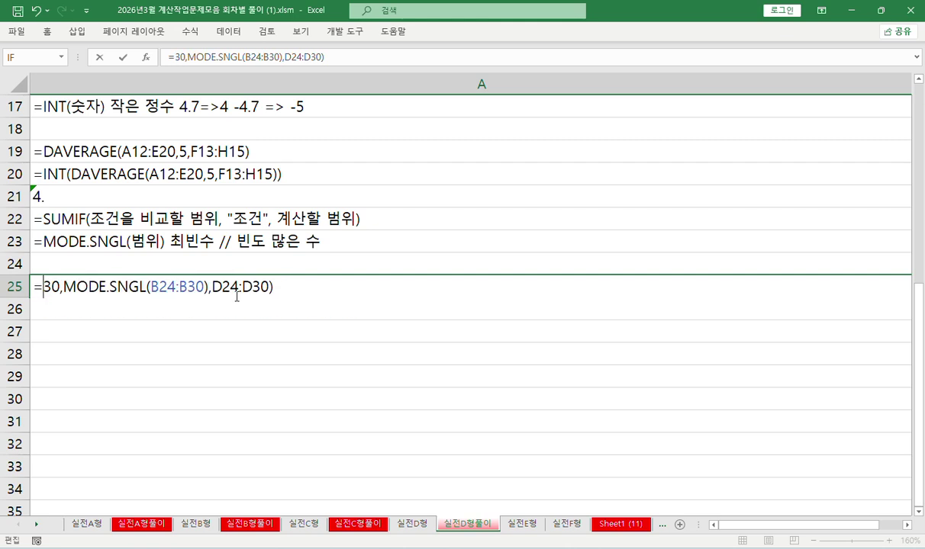
{"action": "key", "text": "Delete"}
{"action": "key", "text": "Delete"}
{"action": "key", "text": "Delete"}
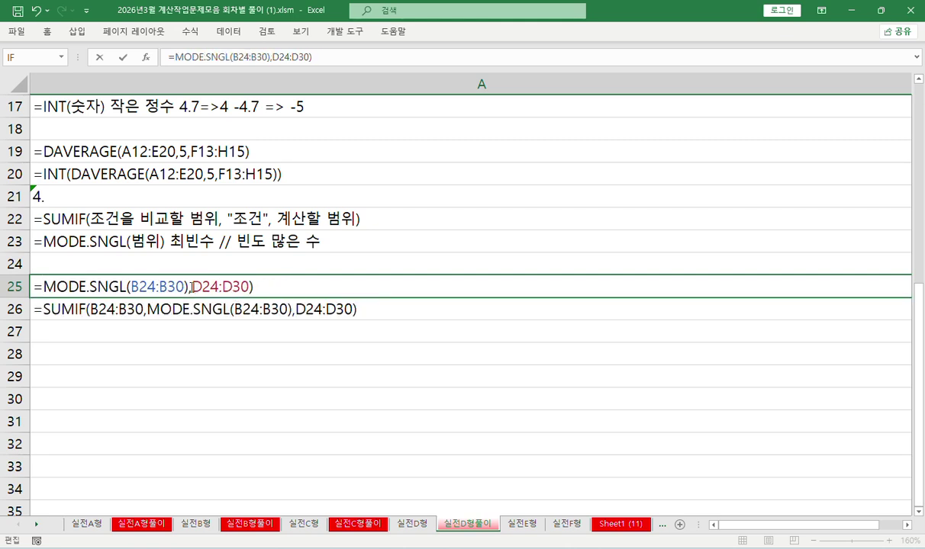
{"action": "key", "text": "Delete"}
{"action": "key", "text": "Delete"}
{"action": "key", "text": "Delete"}
{"action": "key", "text": "Delete"}
{"action": "key", "text": "Delete"}
{"action": "key", "text": "Delete"}
{"action": "key", "text": "Delete"}
{"action": "key", "text": "Delete"}
{"action": "key", "text": "BackSpace"}
{"action": "key", "text": "Return"}
{"action": "key", "text": "Return"}
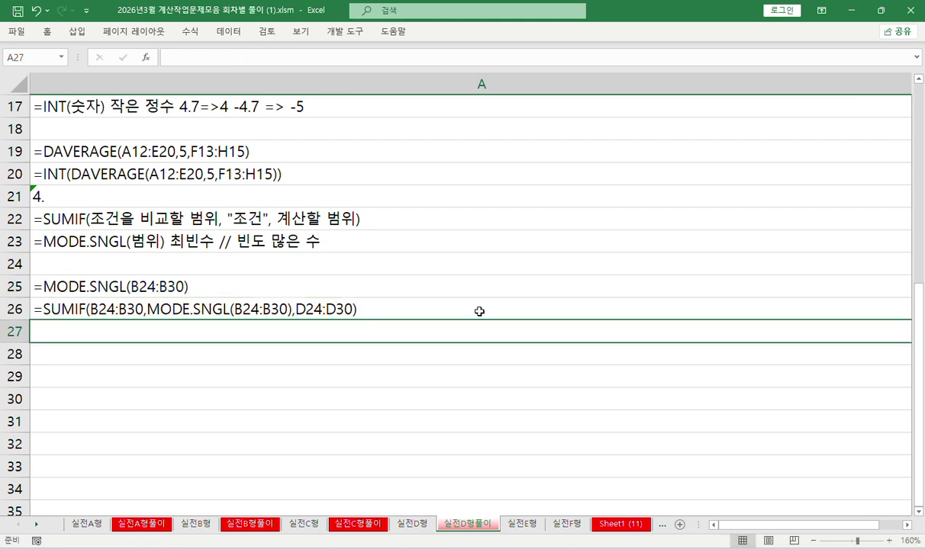
- Begin a note in A27 reading "~if 끝나는 함수에 조건에 계산결과를 이용하는 경우"
{"action": "key", "text": "F2"}
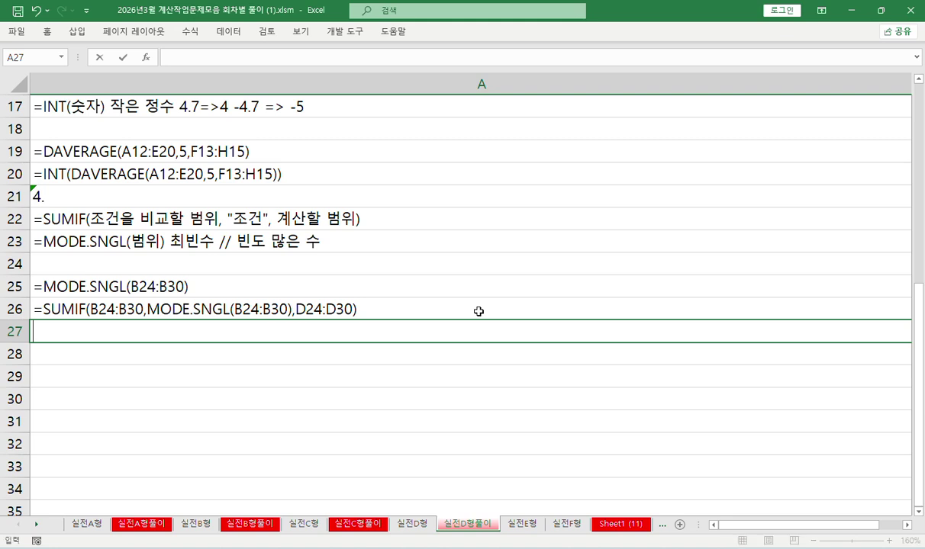
{"action": "type", "text": "~"}
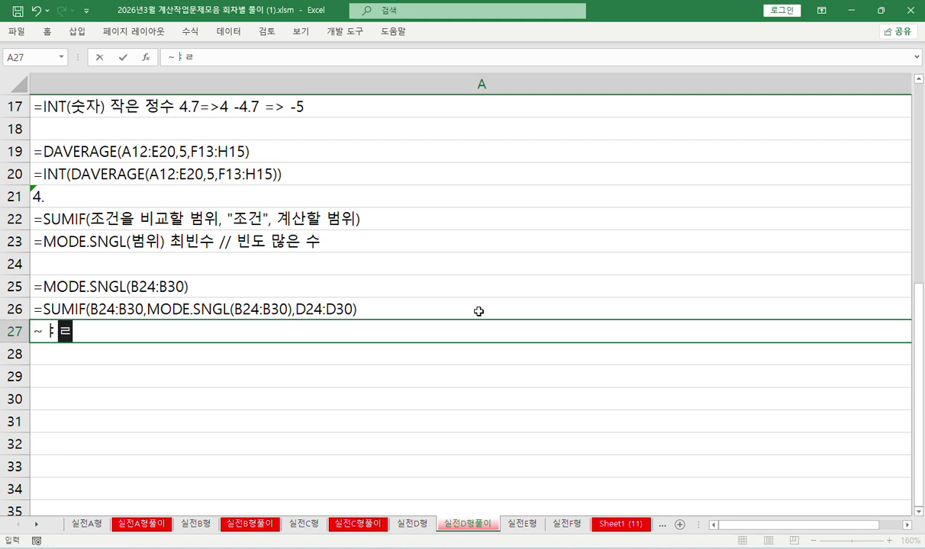
{"action": "type", "text": "if"}
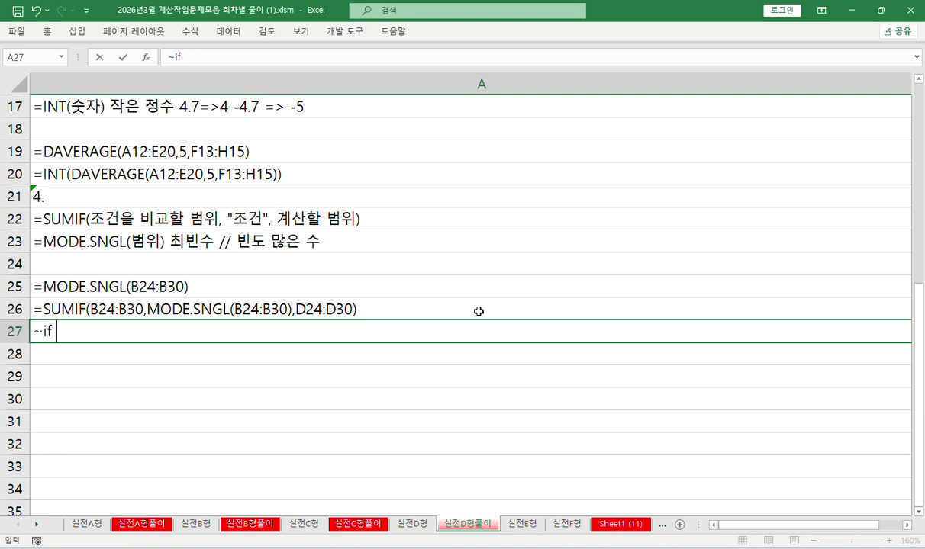
{"action": "type", "text": " 끝나느"}
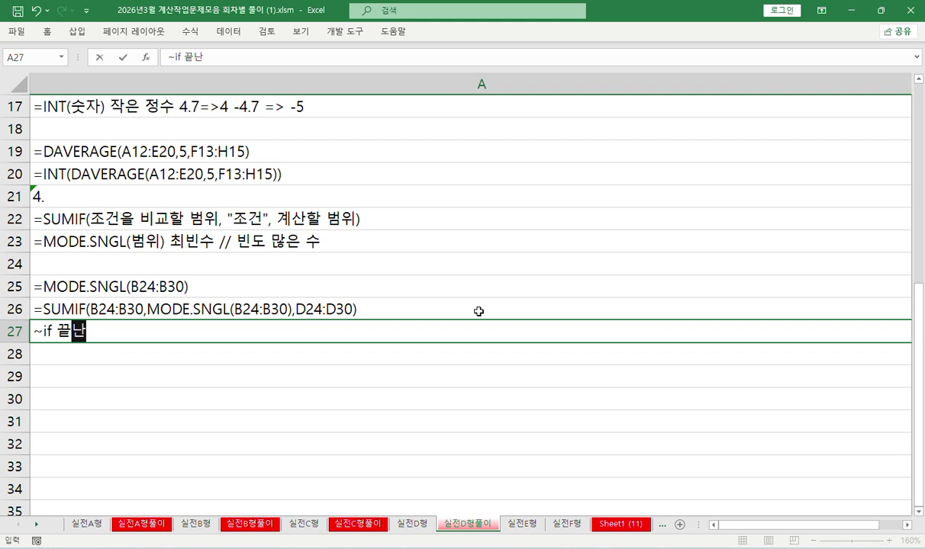
{"action": "type", "text": "ㄴ 함숭"}
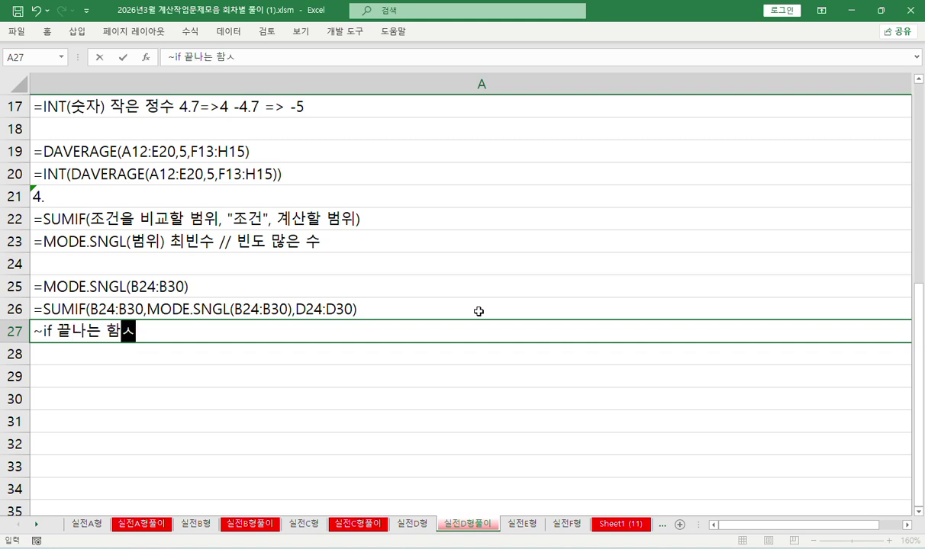
{"action": "type", "text": "ㅔ 조건에 "}
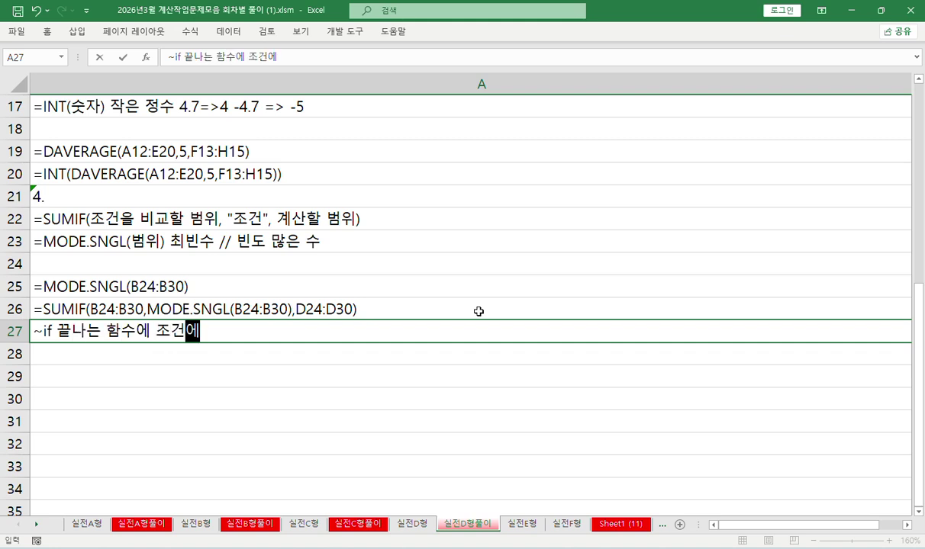
{"action": "type", "text": "계산결"}
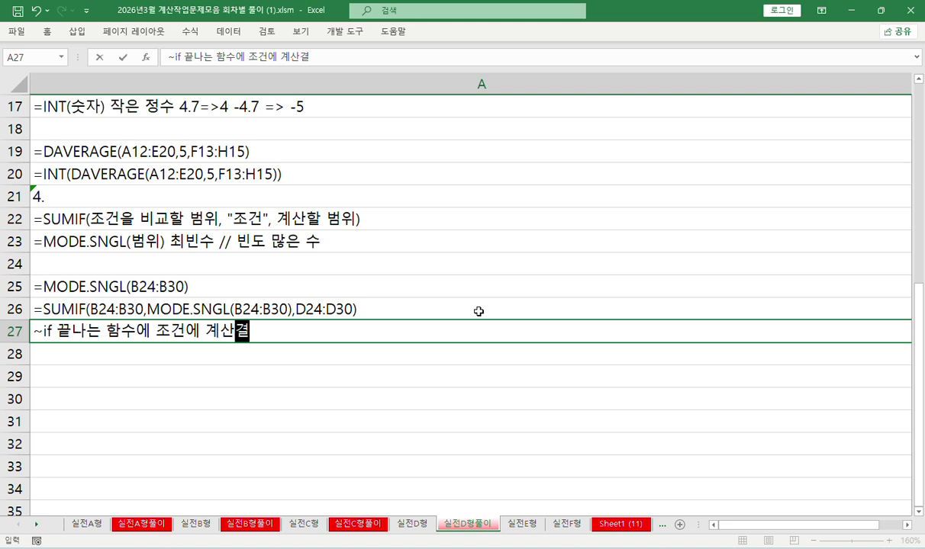
{"action": "type", "text": "과를 이욧ㅇ"}
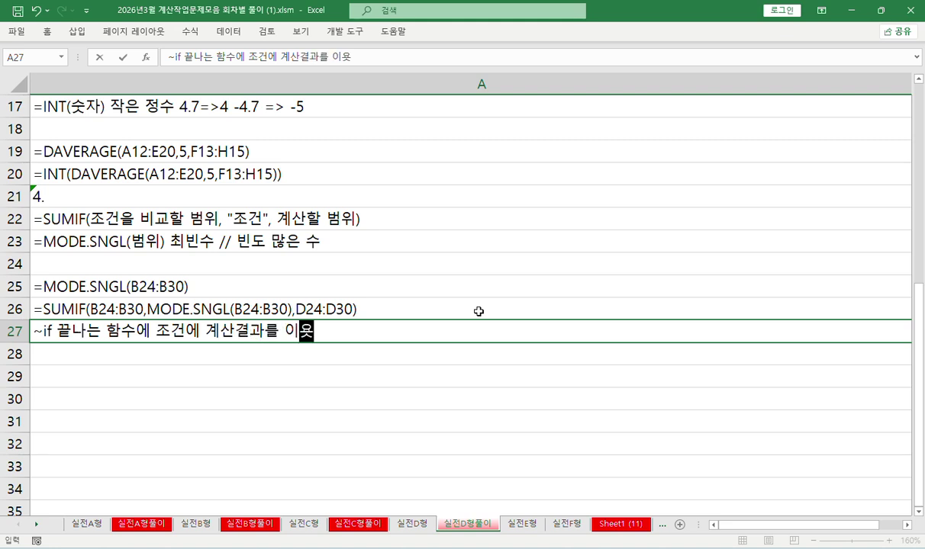
{"action": "key", "text": "BackSpace"}
{"action": "key", "text": "BackSpace"}
{"action": "type", "text": "용화"}
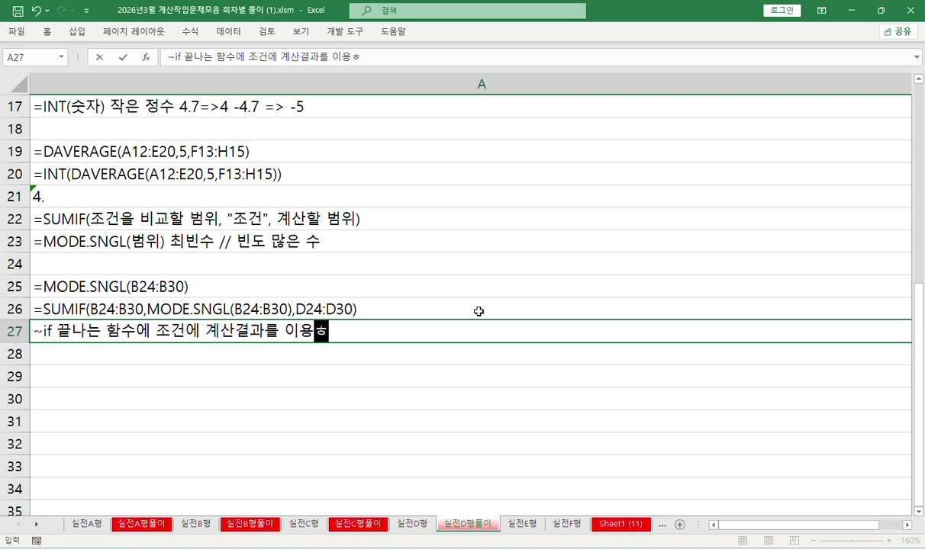
{"action": "key", "text": "BackSpace"}
{"action": "key", "text": "BackSpace"}
{"action": "type", "text": "하는 경우 "}
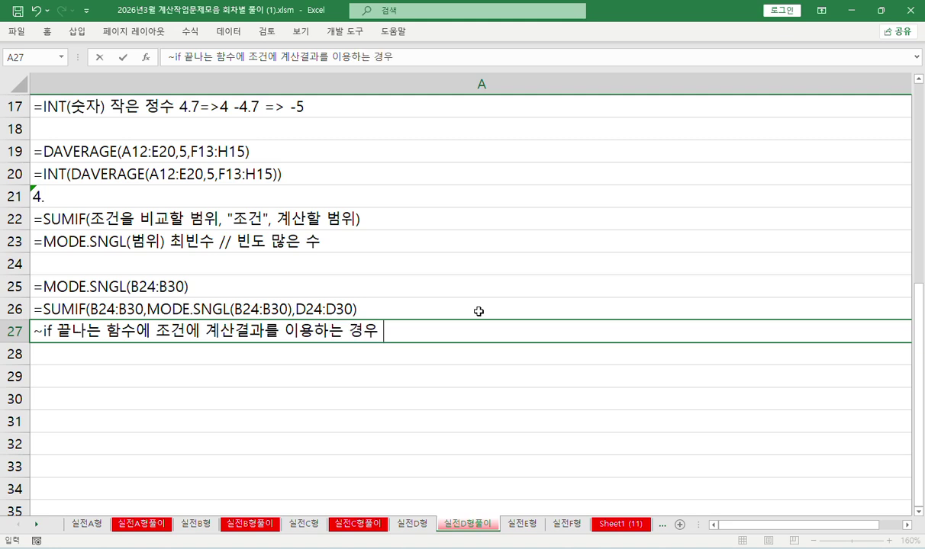
- Complete the A27 note with "비교연산자 ""안에 입력하고 &연산자로 계산식 결합"
{"action": "type", "text": "비교연사"}
{"action": "type", "text": "산자"}
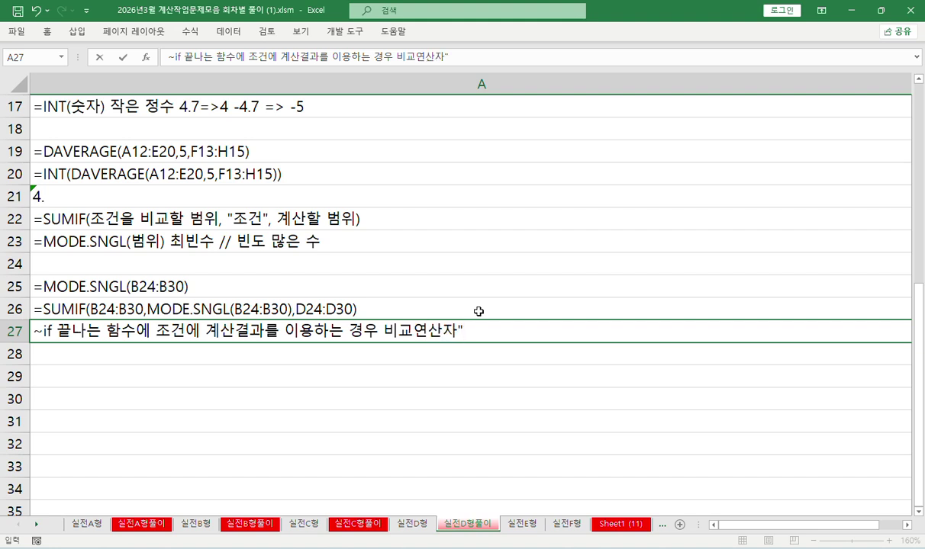
{"action": "type", "text": " \"\""}
{"action": "type", "text": "dksdp"}
{"action": "key", "text": "BackSpace"}
{"action": "key", "text": "BackSpace"}
{"action": "key", "text": "BackSpace"}
{"action": "key", "text": "BackSpace"}
{"action": "key", "text": "BackSpace"}
{"action": "type", "text": "안에 입력하고 &dus"}
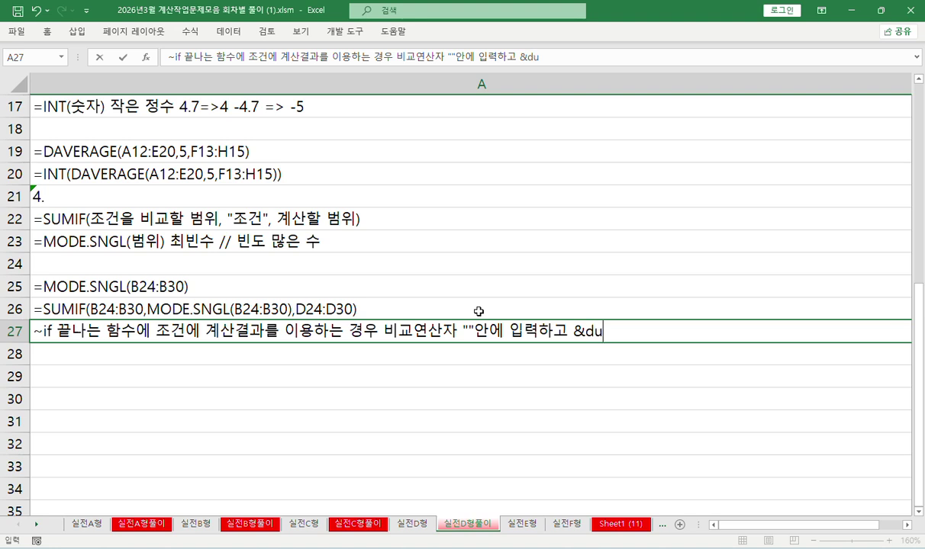
{"action": "key", "text": "BackSpace"}
{"action": "key", "text": "BackSpace"}
{"action": "key", "text": "BackSpace"}
{"action": "type", "text": "연산자"}
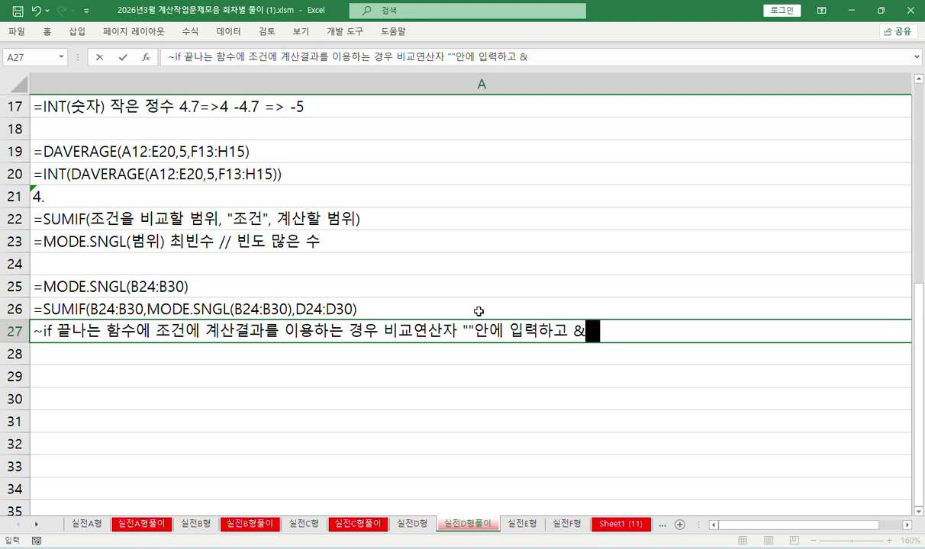
{"action": "type", "text": "로 계사ㄴ식 결합"}
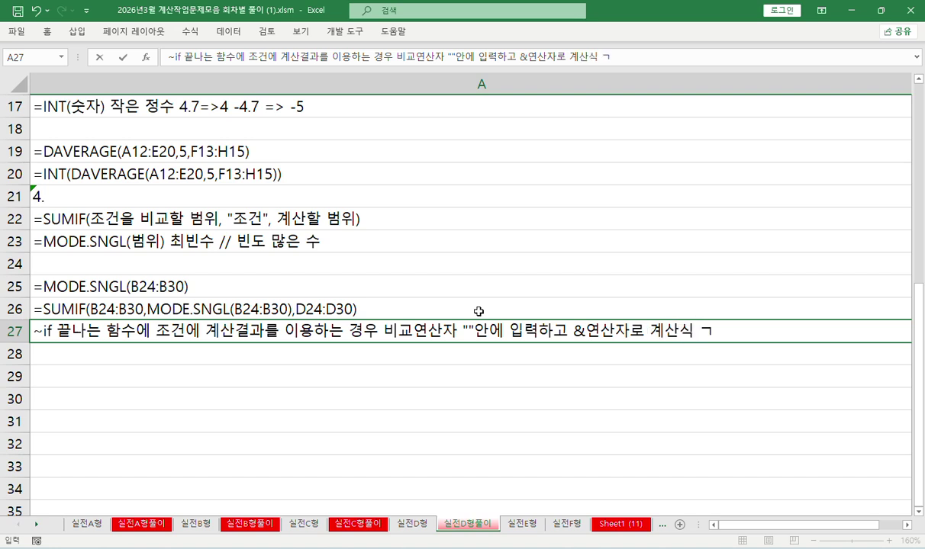
{"action": "key", "text": "Return"}
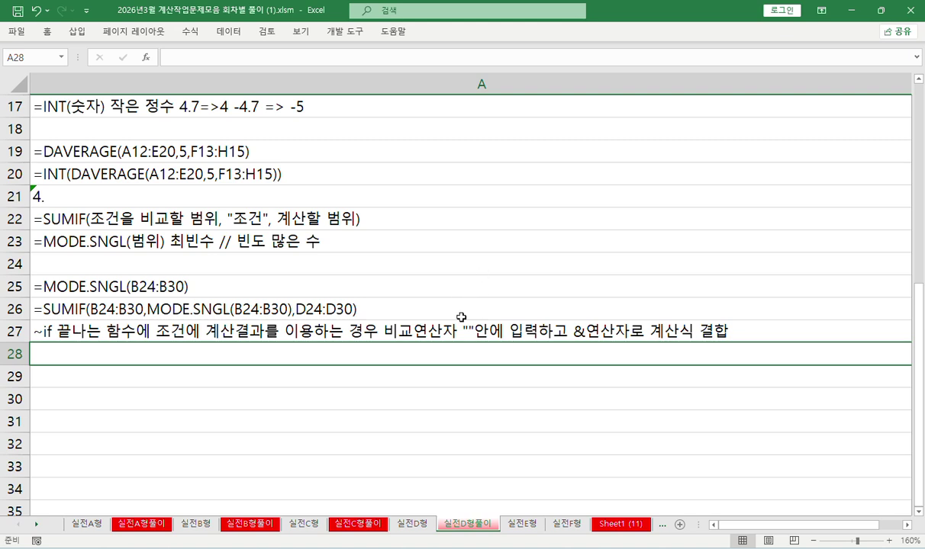
- Enter the heading "5." in A28 and the syntax note "=INT(숫자) 작은정수" in A29
{"action": "type", "text": "5."}
{"action": "key", "text": "Return"}
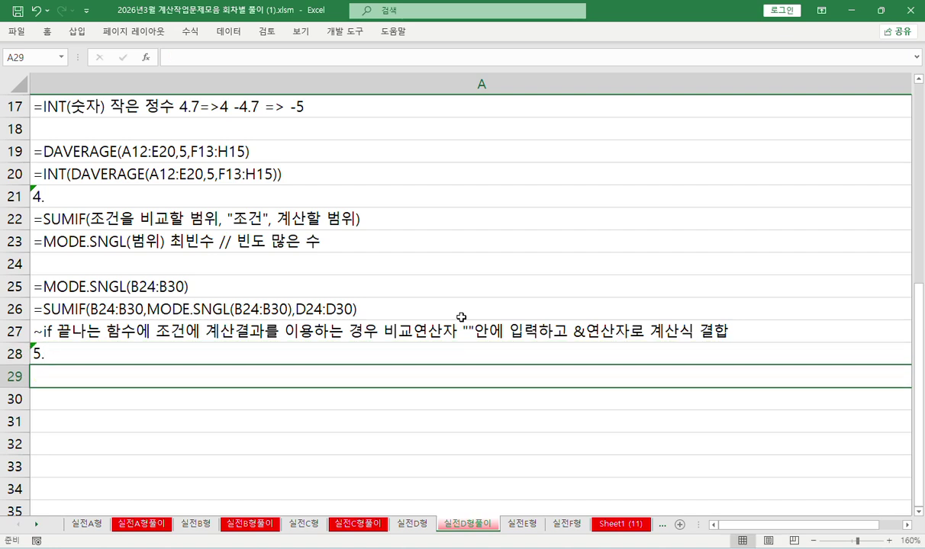
{"action": "type", "text": "="}
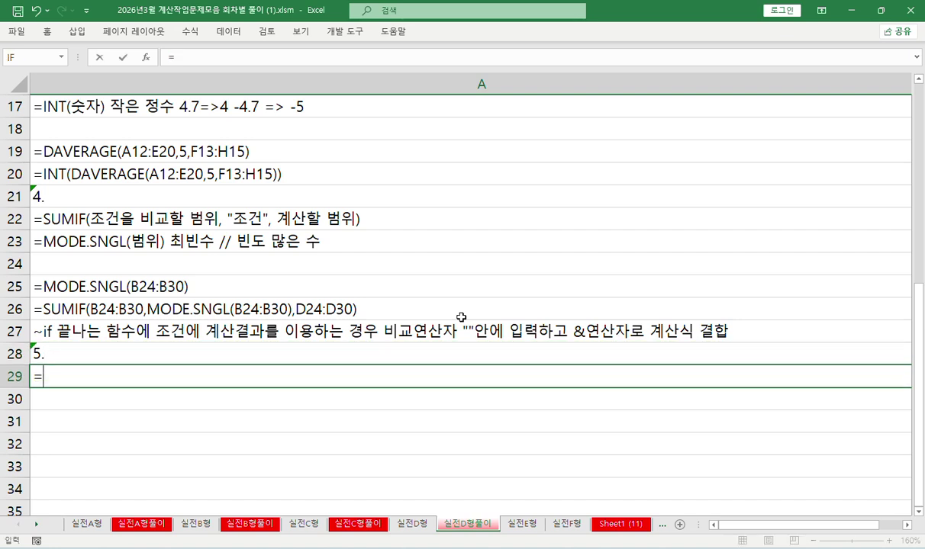
{"action": "type", "text": "in"}
{"action": "key", "text": "Tab"}
{"action": "key", "text": "BackSpace"}
{"action": "key", "text": "BackSpace"}
{"action": "key", "text": "BackSpace"}
{"action": "key", "text": "BackSpace"}
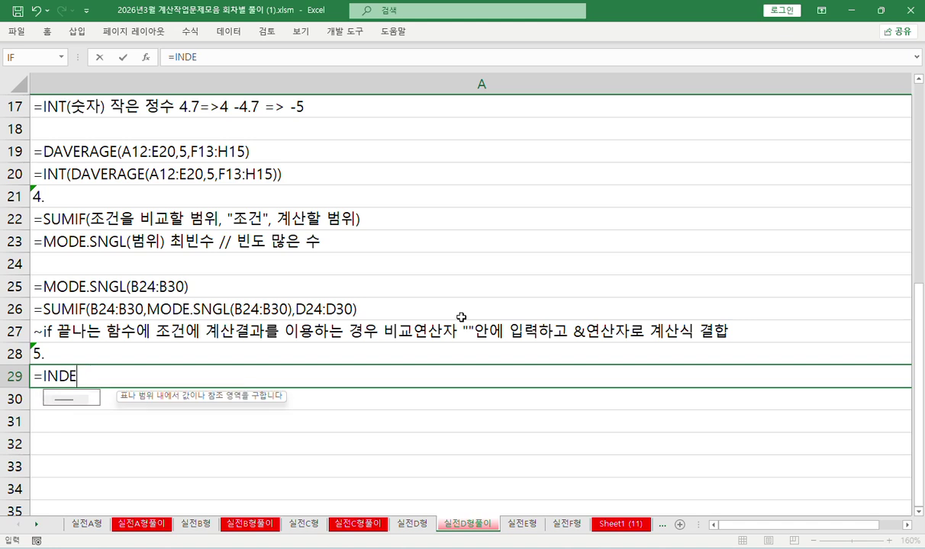
{"action": "type", "text": "T("}
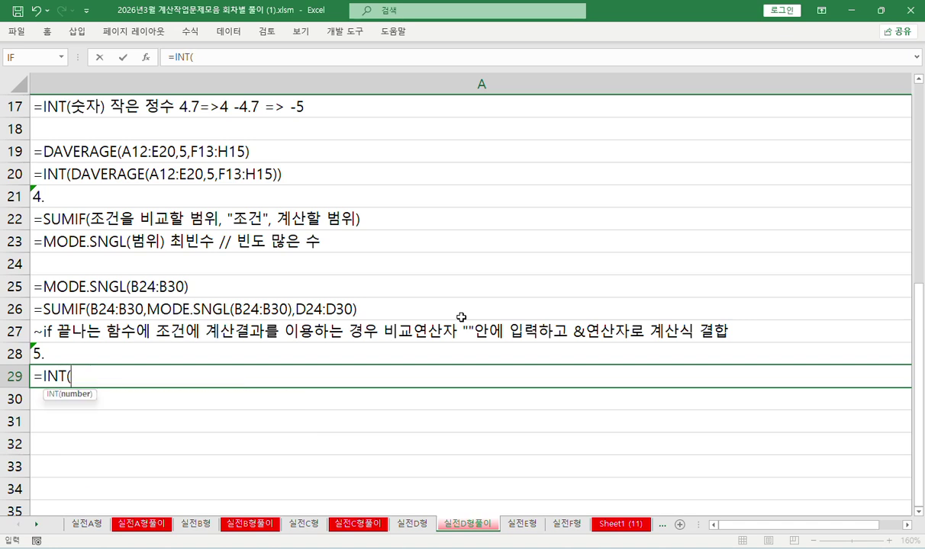
{"action": "type", "text": "숫자) 자"}
{"action": "type", "text": "ㄱ은정수"}
{"action": "key", "text": "Return"}
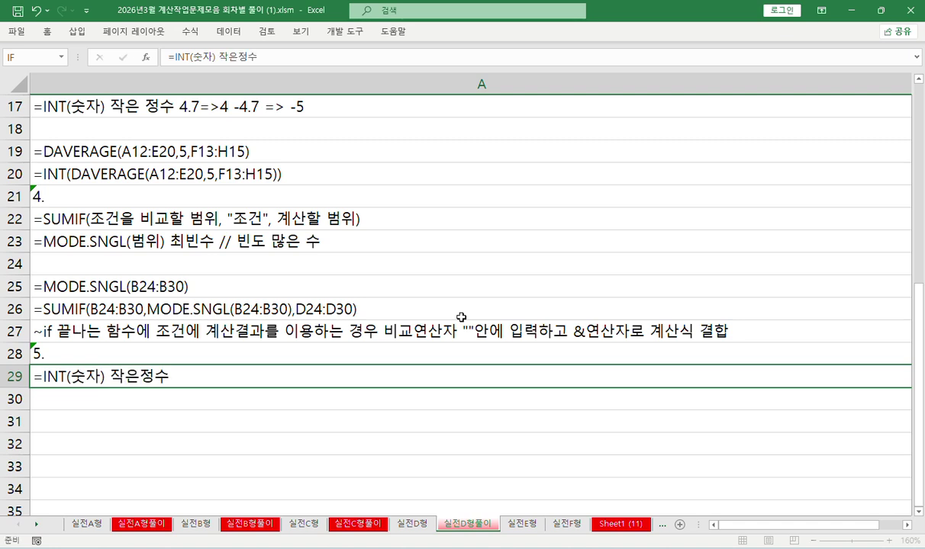
- Enter the syntax note "=MOD(숫자, 나누는 수) 나머지" in A30
{"action": "type", "text": "=ㅡㅐ"}
{"action": "key", "text": "BackSpace"}
{"action": "key", "text": "BackSpace"}
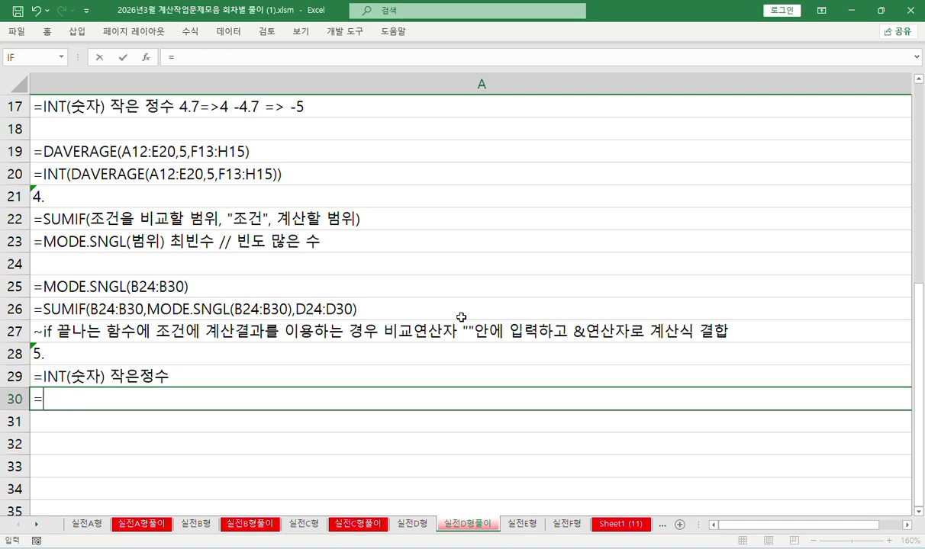
{"action": "key", "text": "Hangul"}
{"action": "type", "text": "mo"}
{"action": "key", "text": "Tab"}
{"action": "type", "text": "숫자"}
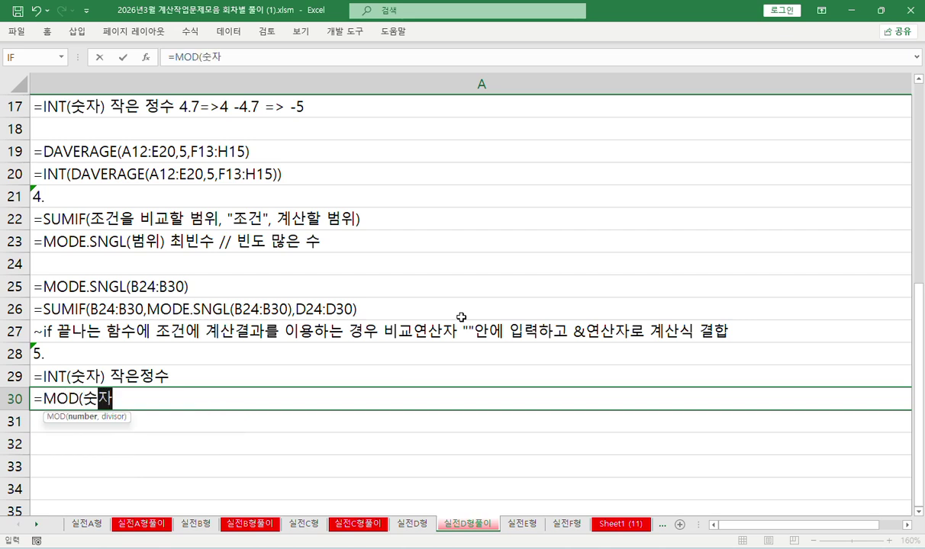
{"action": "type", "text": ", 나ㄴ"}
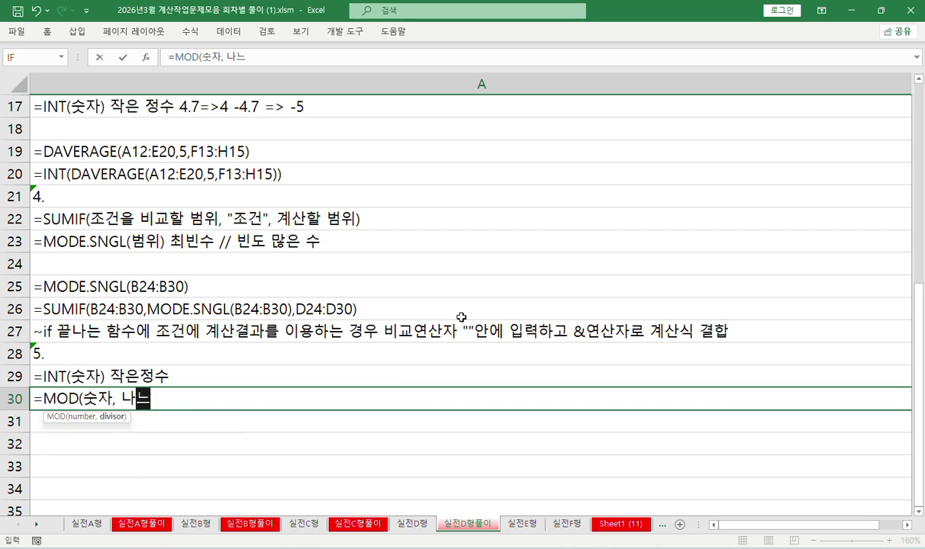
{"action": "type", "text": "ㅜ는 수"}
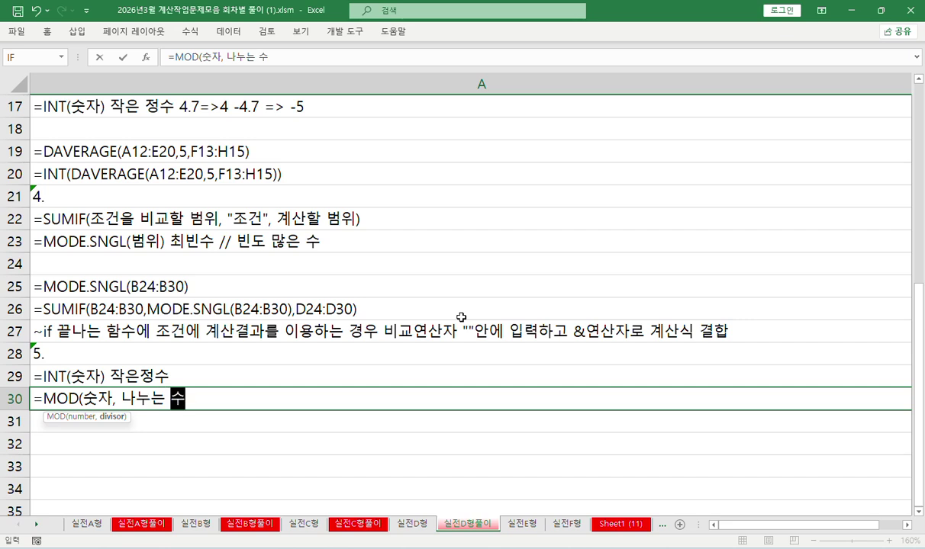
{"action": "type", "text": ") 나"}
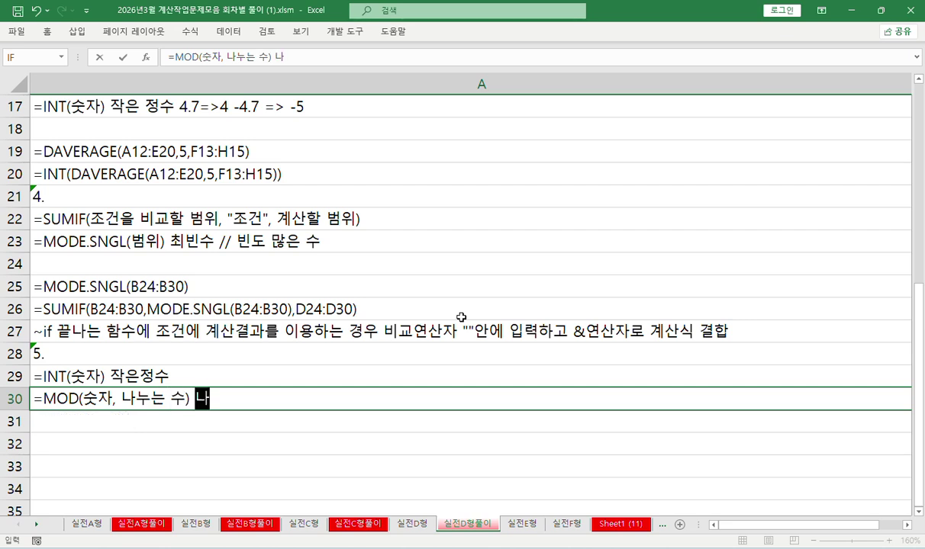
{"action": "type", "text": "머지"}
{"action": "key", "text": "Return"}
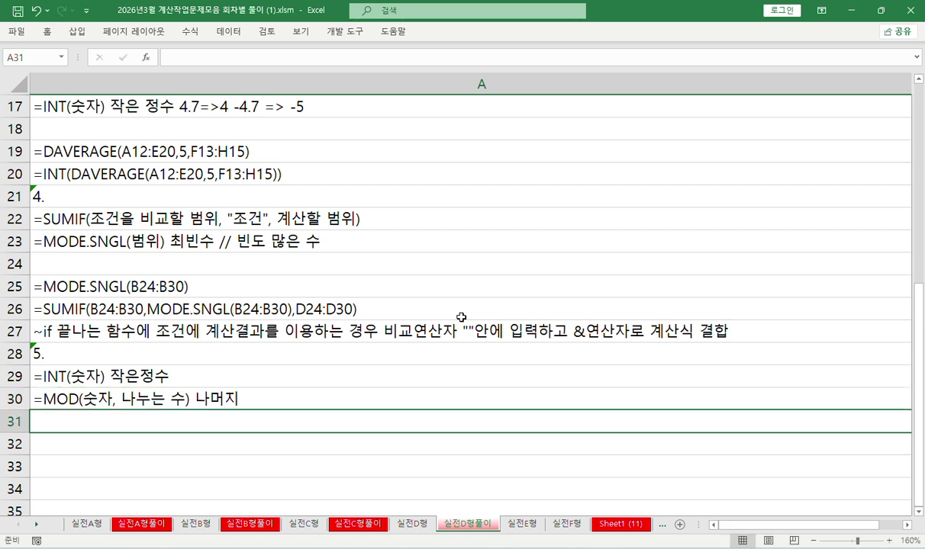
- On the 실전D형 sheet, examine the 저장 수량, 하루 사용량 and 일수(나머지) cells for 1월 in table 5
{"action": "scroll", "coordinate": [461, 316], "scroll_direction": "down", "scroll_amount": 2}
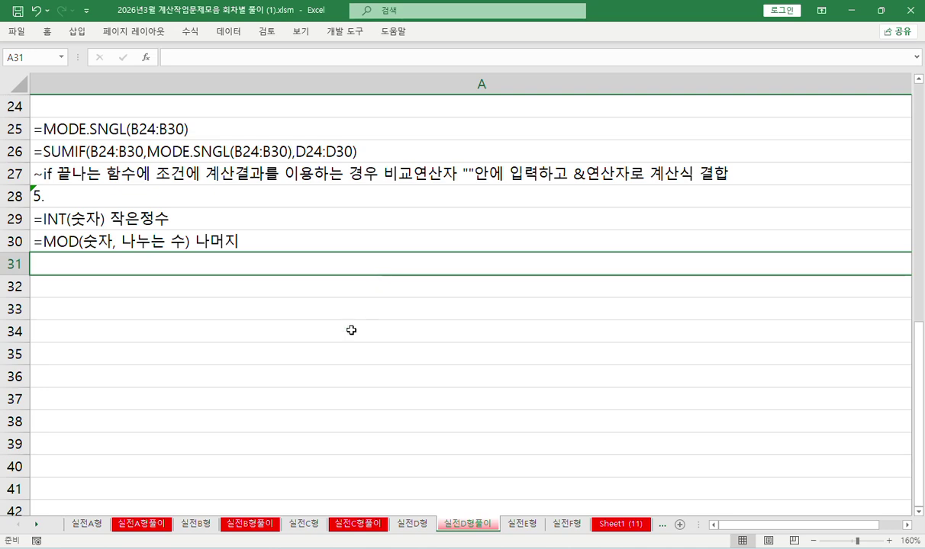
{"action": "left_click", "coordinate": [408, 524]}
{"action": "scroll", "coordinate": [354, 373], "scroll_direction": "down", "scroll_amount": 1}
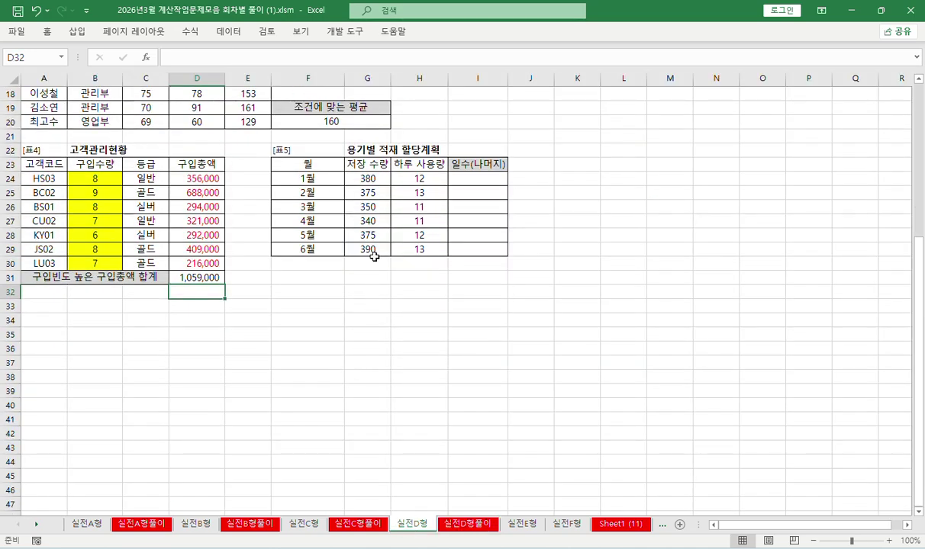
{"action": "left_click", "coordinate": [369, 177]}
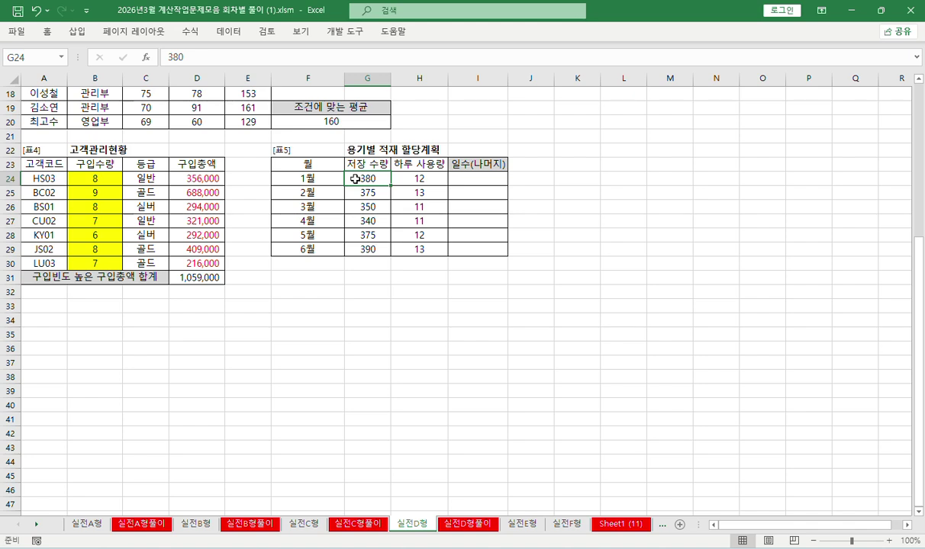
{"action": "left_click", "coordinate": [421, 177]}
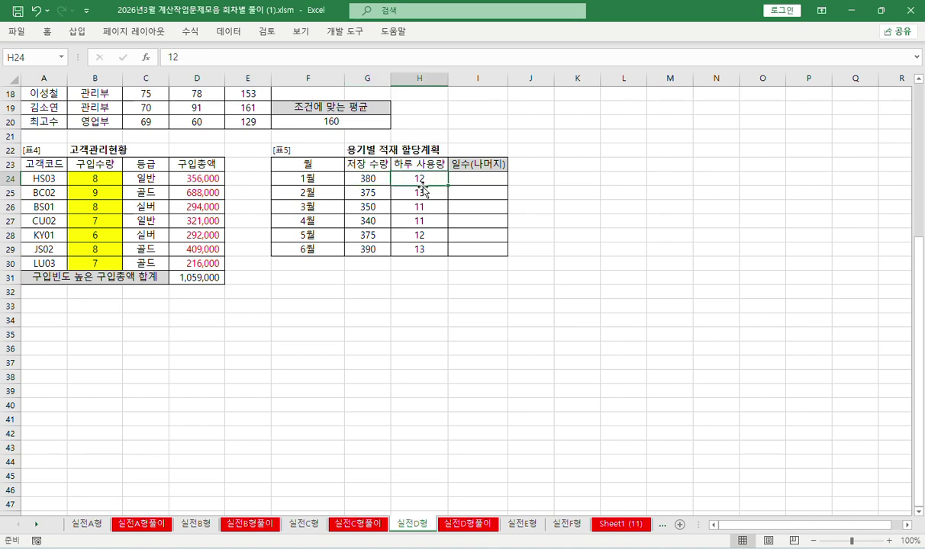
{"action": "left_click", "coordinate": [476, 179]}
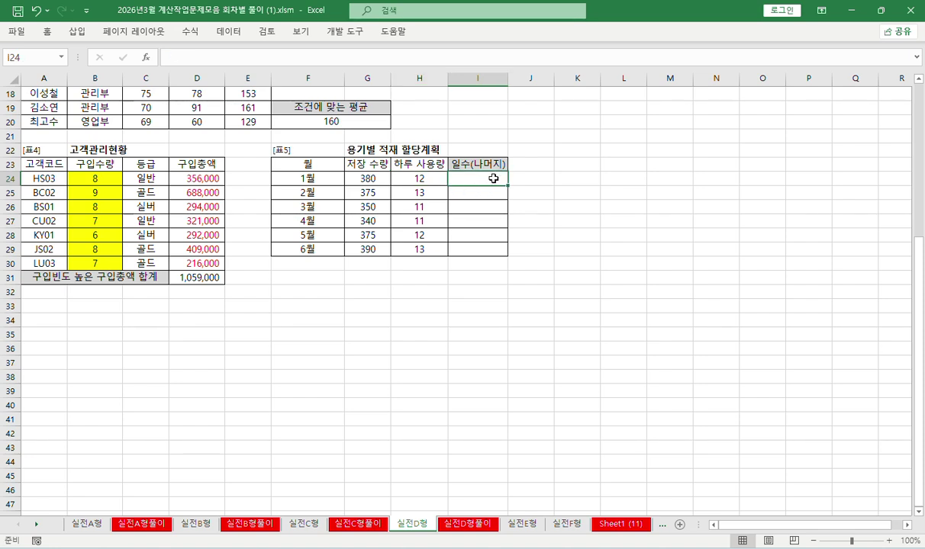
{"action": "left_click", "coordinate": [351, 177]}
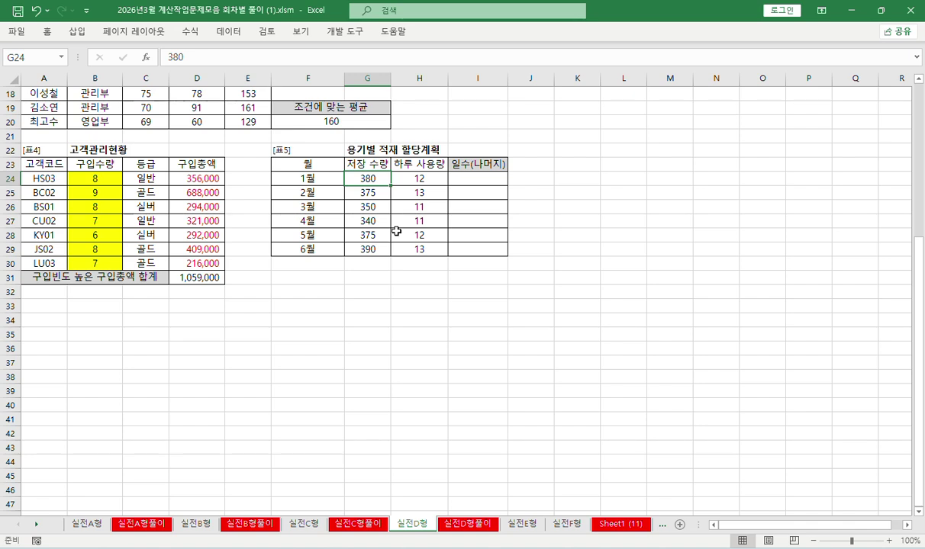
{"action": "left_click", "coordinate": [421, 177]}
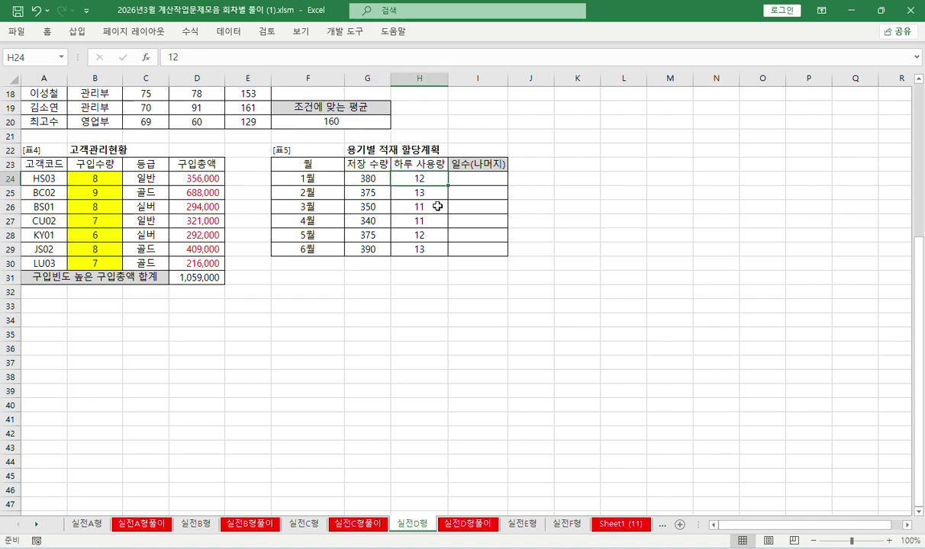
{"action": "key", "text": "Right"}
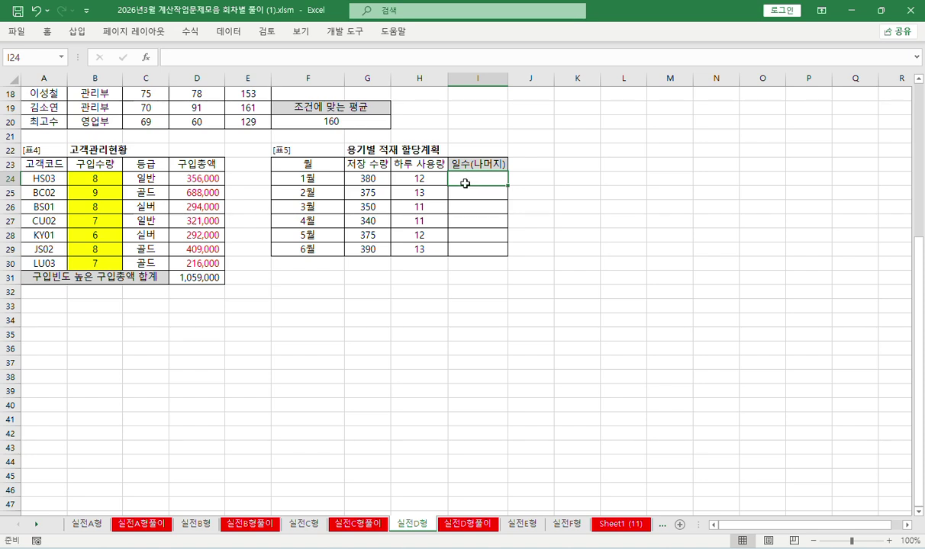
{"action": "left_click", "coordinate": [370, 180]}
{"action": "left_click", "coordinate": [419, 180]}
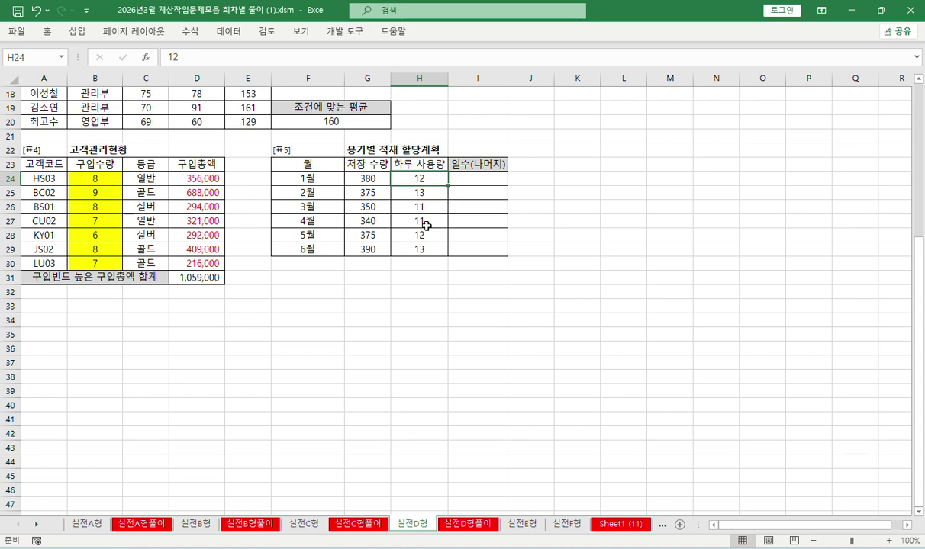
- Enter the formula =G24/H24 in I24 to divide the 저장 수량 by the 하루 사용량
{"action": "left_click", "coordinate": [456, 178]}
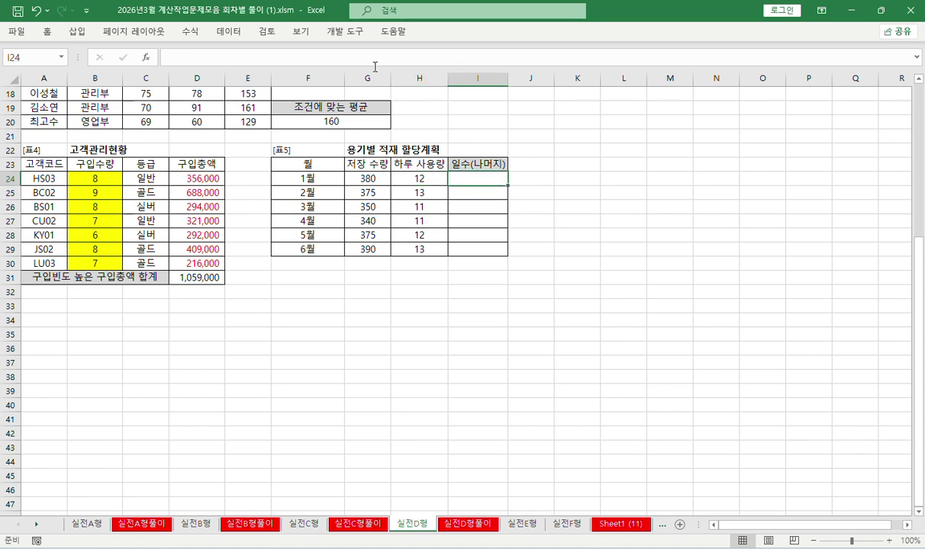
{"action": "left_click", "coordinate": [172, 56]}
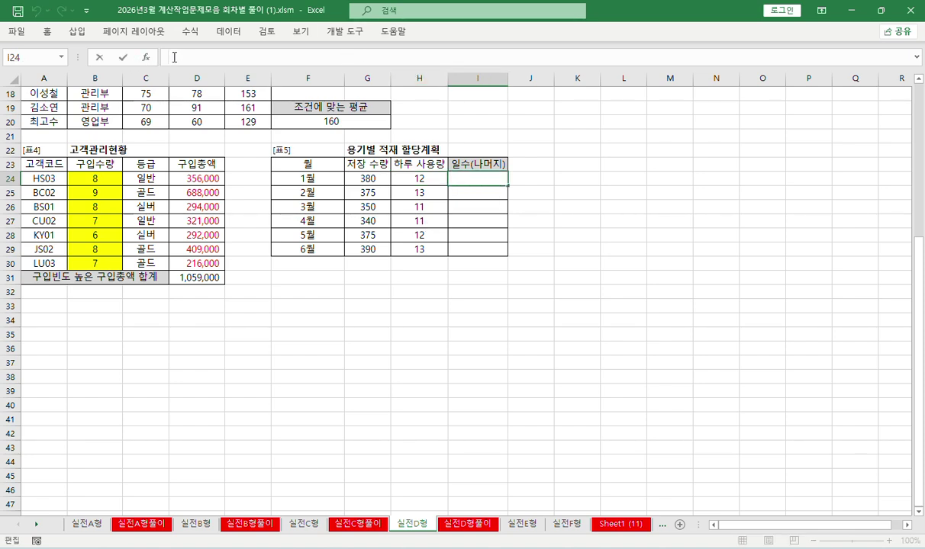
{"action": "type", "text": "="}
{"action": "left_click", "coordinate": [355, 177]}
{"action": "type", "text": "/"}
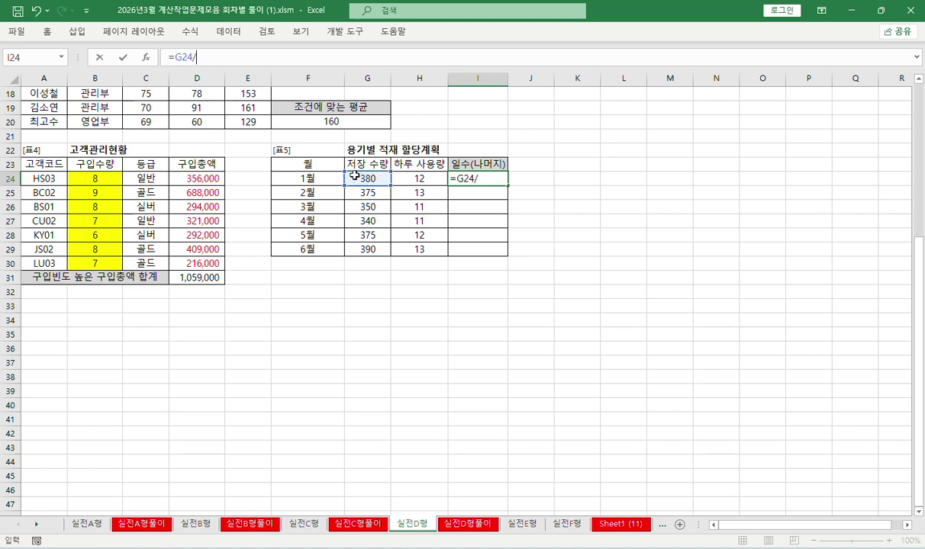
{"action": "left_click", "coordinate": [420, 179]}
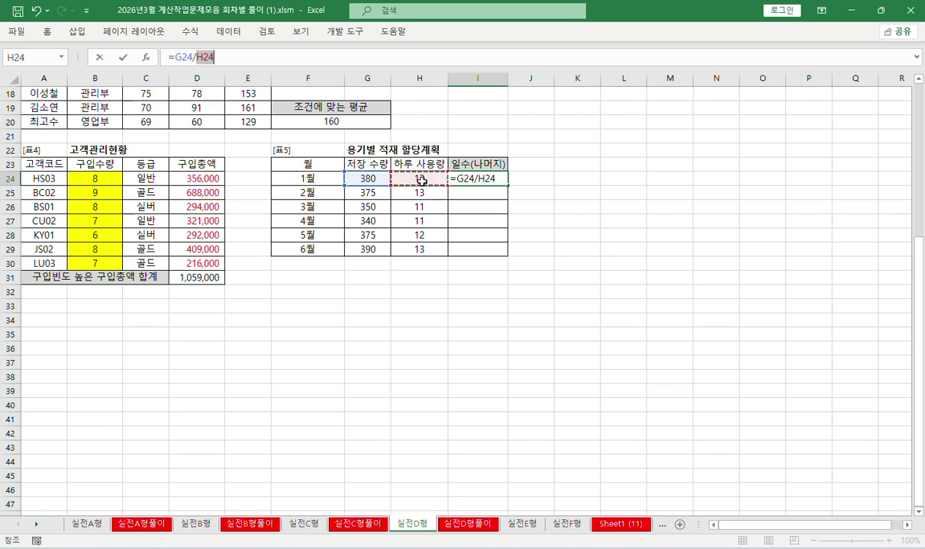
{"action": "key", "text": "Return"}
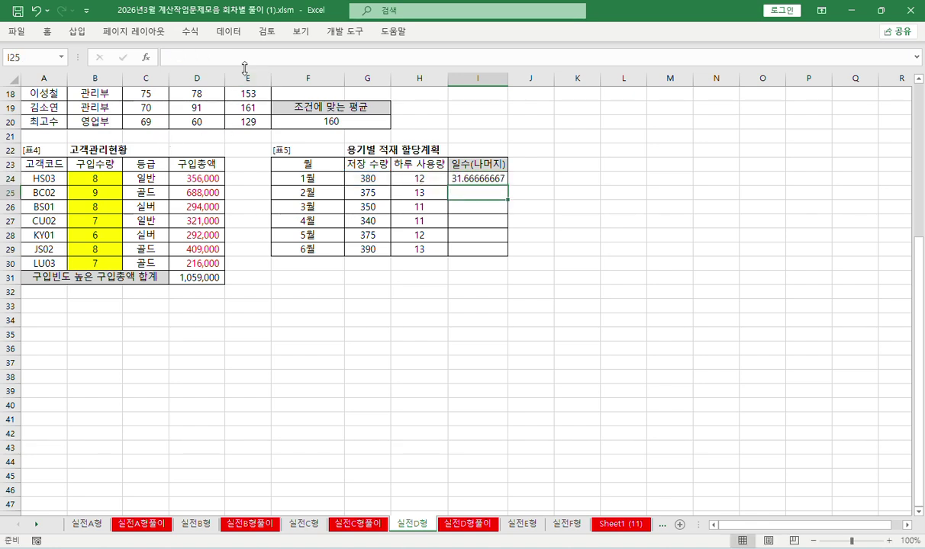
- Wrap the division in I24 with the INT function, giving =INT(G24/H24)
{"action": "left_click", "coordinate": [477, 178]}
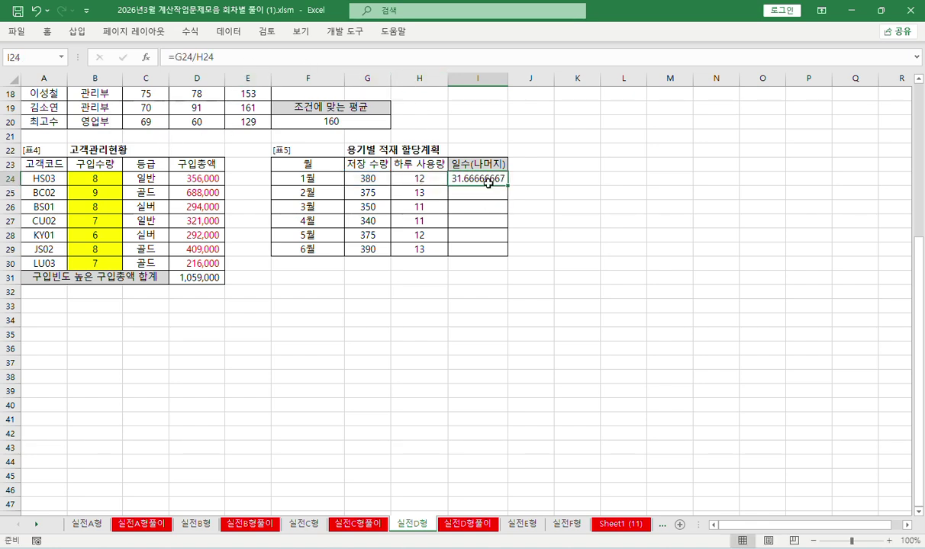
{"action": "left_click", "coordinate": [173, 57]}
{"action": "type", "text": "ㅑㅜㅅ"}
{"action": "key", "text": "BackSpace"}
{"action": "key", "text": "BackSpace"}
{"action": "key", "text": "BackSpace"}
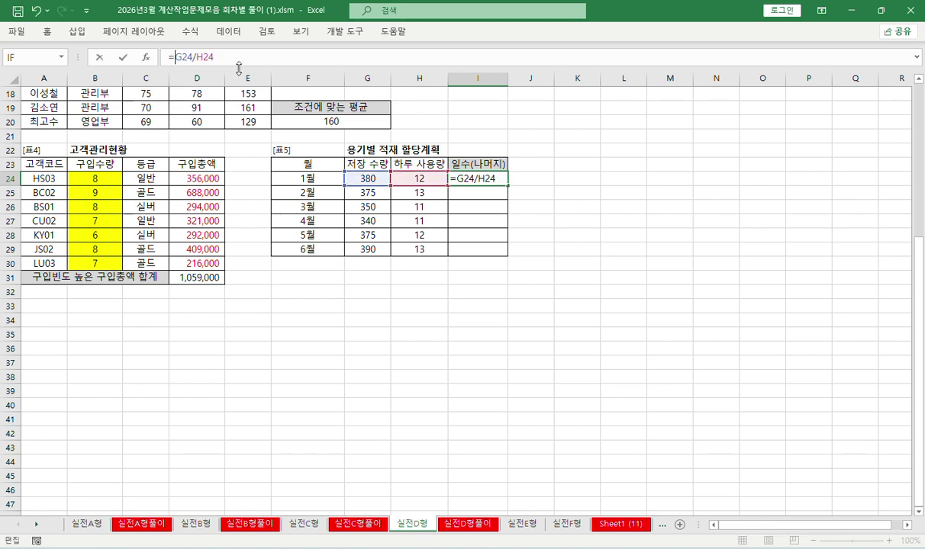
{"action": "type", "text": "INT("}
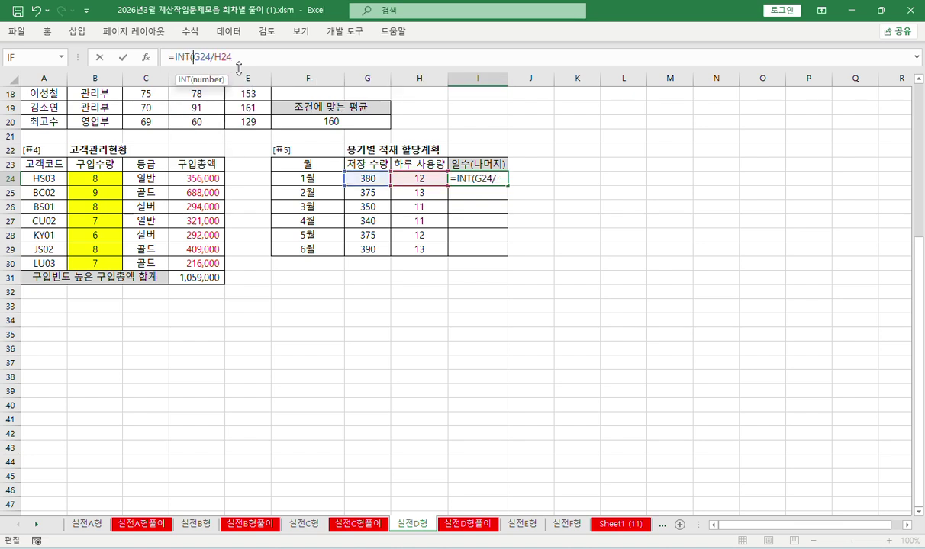
{"action": "type", "text": ")"}
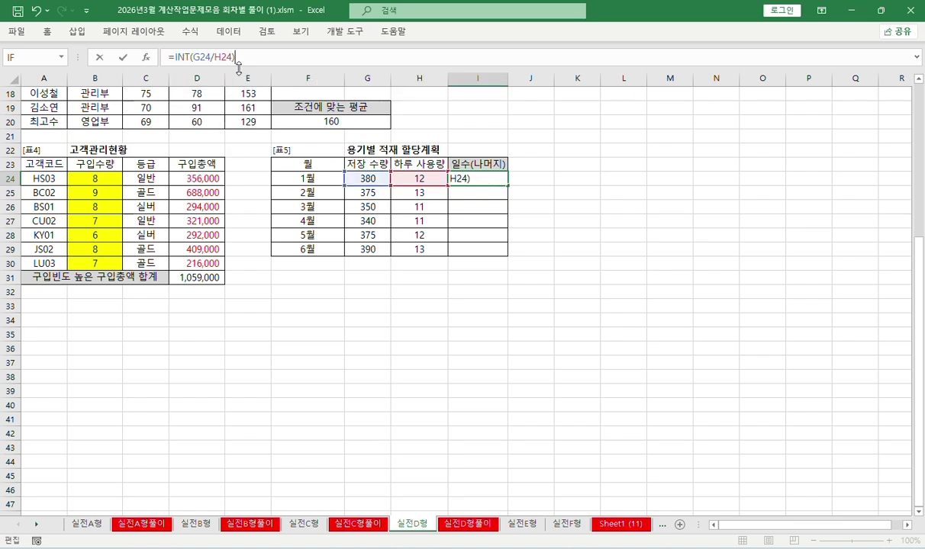
{"action": "key", "text": "Return"}
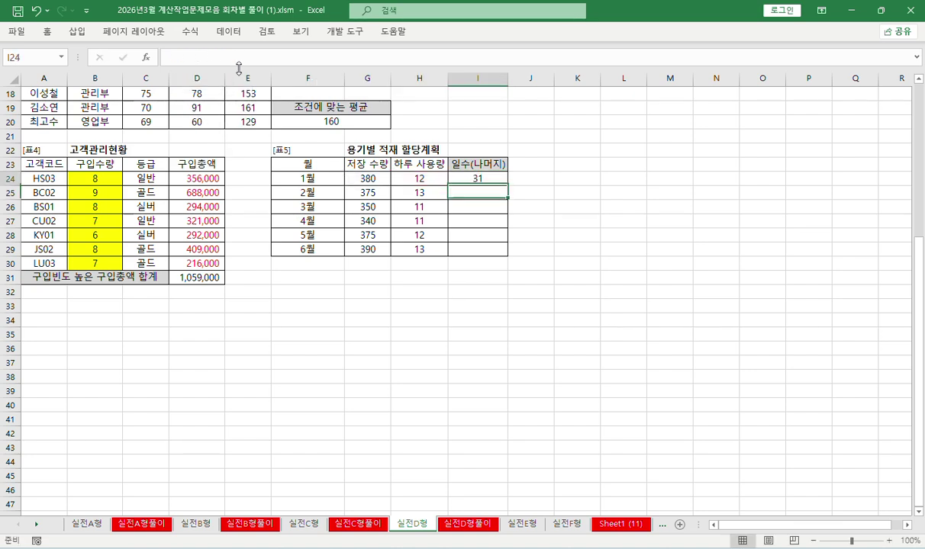
- Append an opening parenthesis as text to the I24 formula, giving =INT(G24/H24)&"("
{"action": "left_click", "coordinate": [466, 179]}
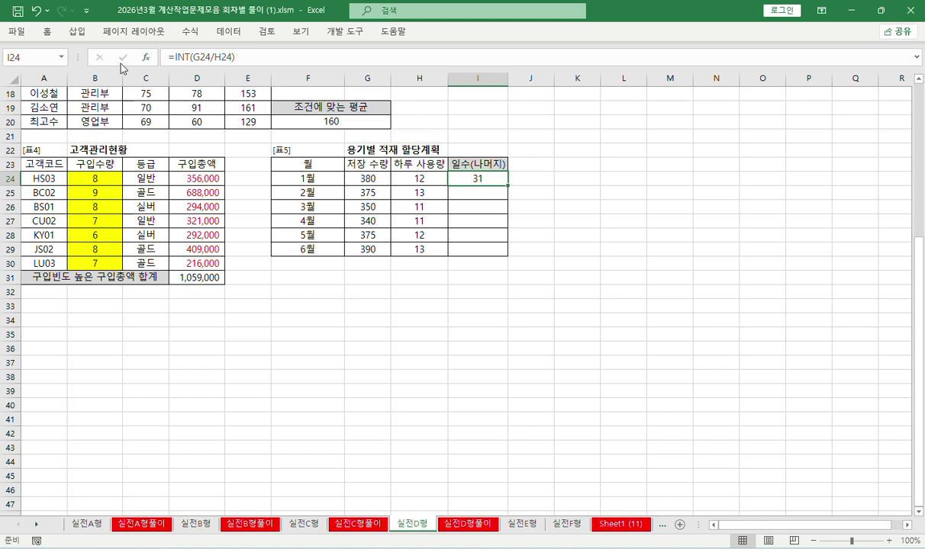
{"action": "left_click", "coordinate": [277, 57]}
{"action": "type", "text": "&\"("}
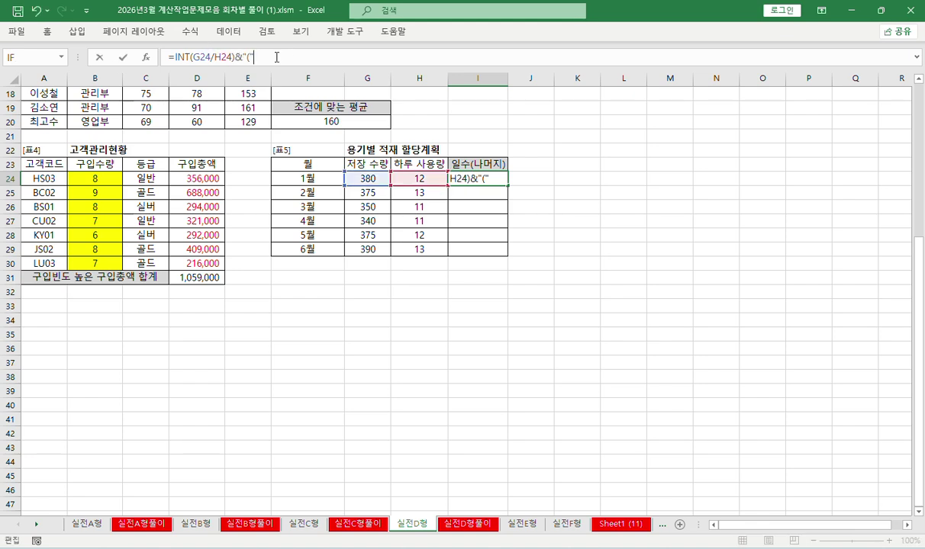
{"action": "type", "text": "\""}
{"action": "key", "text": "Return"}
{"action": "left_click", "coordinate": [477, 178]}
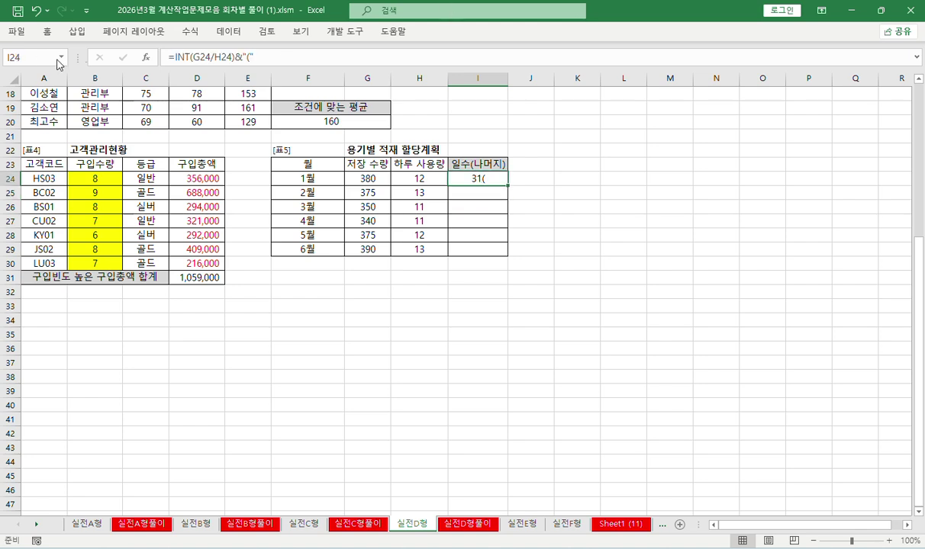
- Append the remainder function &MOD(G24,H24) to the I24 formula, with G24 as the number and H24 as the divisor
{"action": "left_click", "coordinate": [270, 56]}
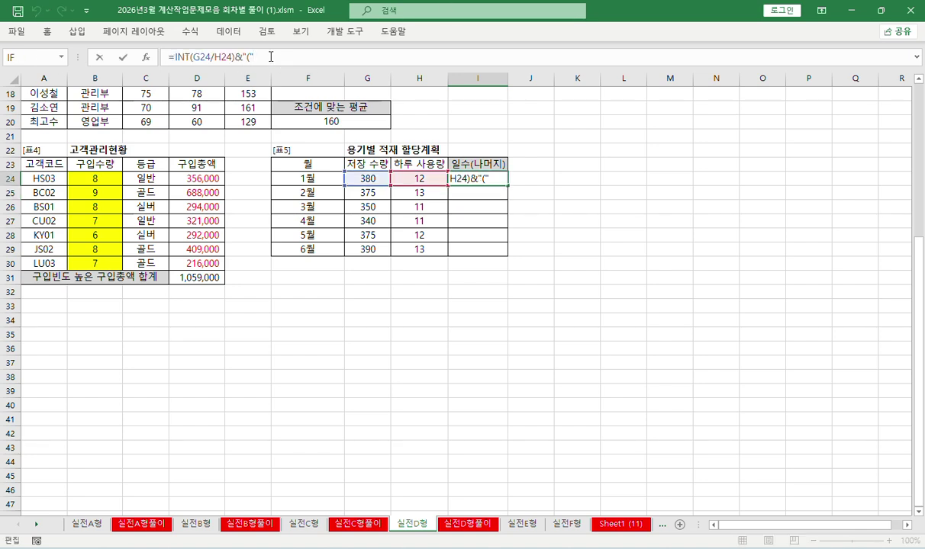
{"action": "type", "text": "&mod"}
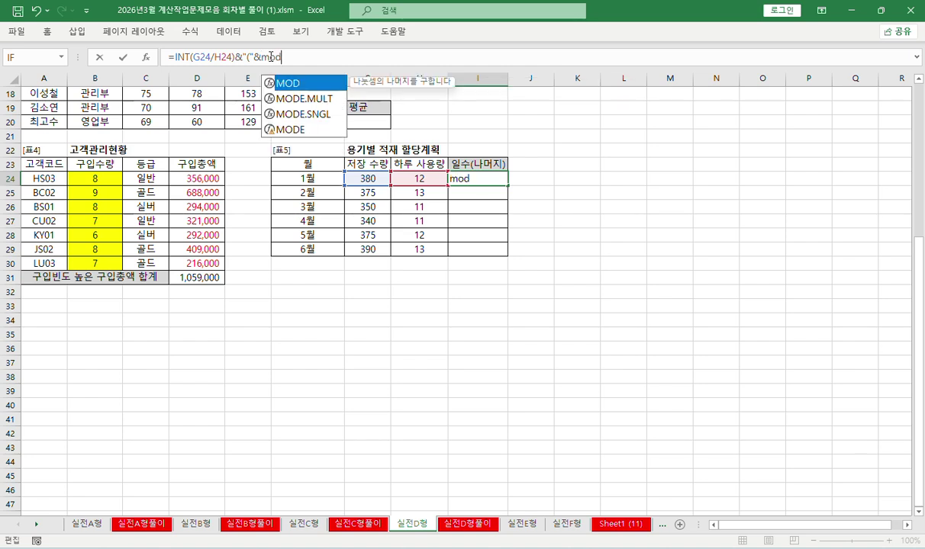
{"action": "key", "text": "Tab"}
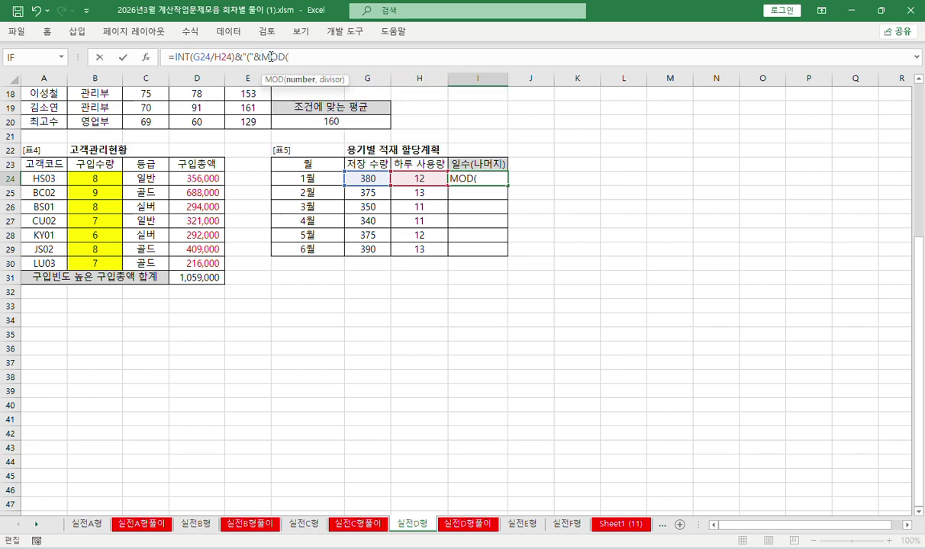
{"action": "left_click", "coordinate": [353, 179]}
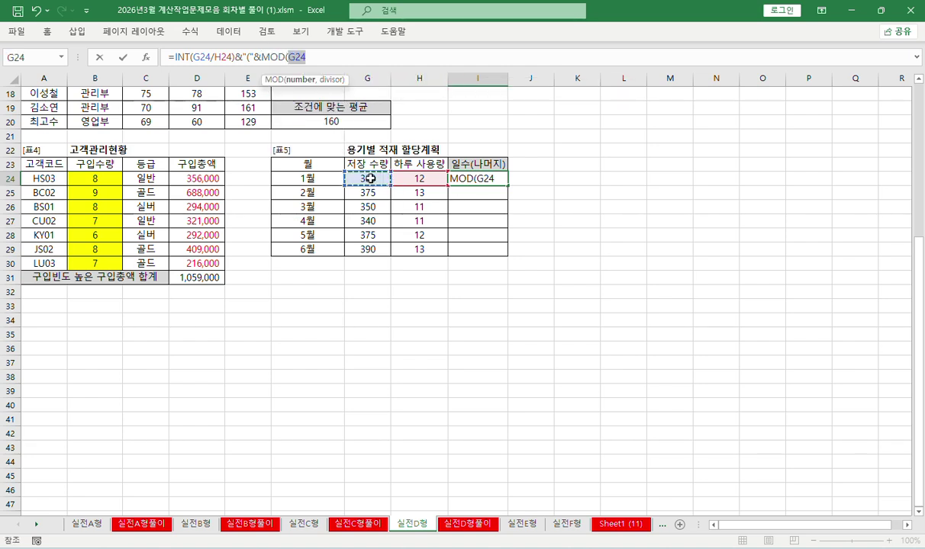
{"action": "left_click", "coordinate": [145, 57]}
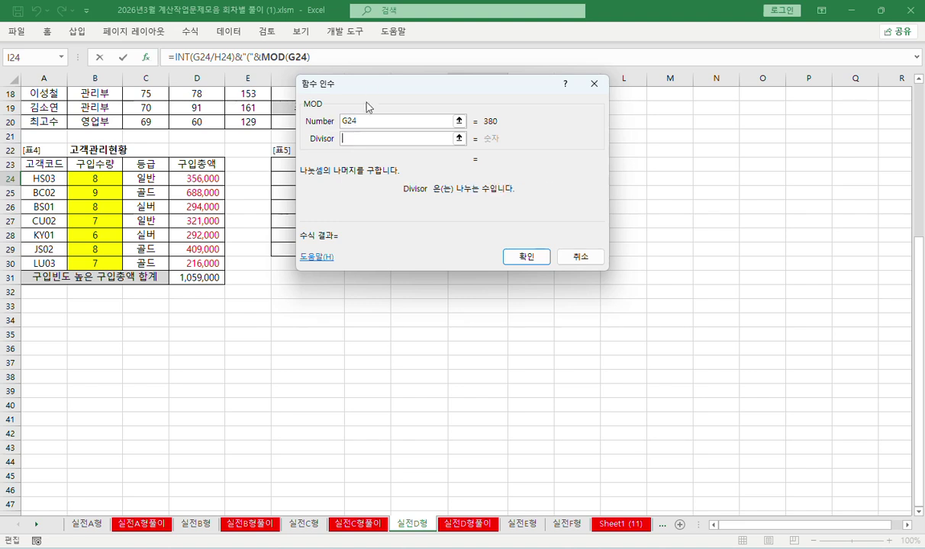
{"action": "left_click_drag", "start_coordinate": [350, 81], "coordinate": [507, 89]}
{"action": "left_click", "coordinate": [421, 182]}
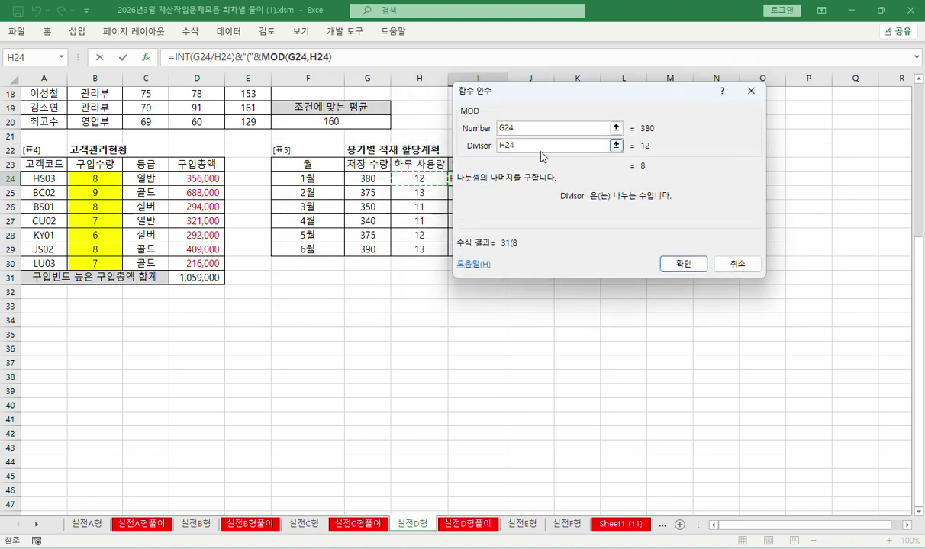
{"action": "left_click", "coordinate": [667, 264]}
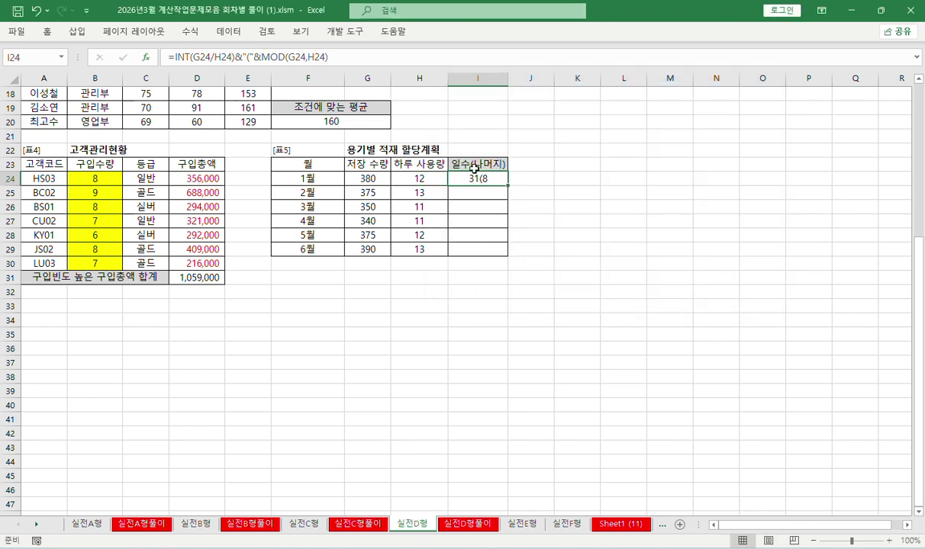
- Complete the I24 formula with &")" and fill it down through I29
{"action": "left_click", "coordinate": [355, 59]}
{"action": "type", "text": "&\")\""}
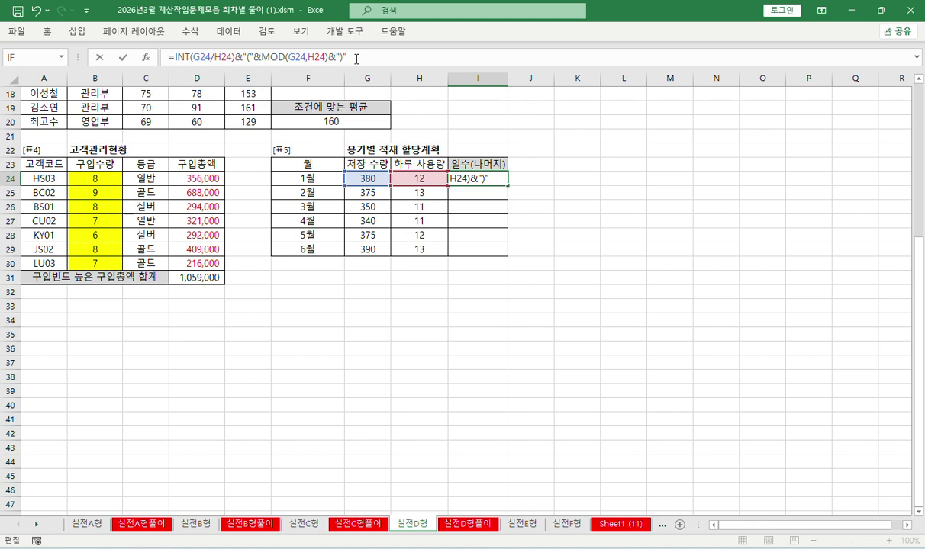
{"action": "key", "text": "Return"}
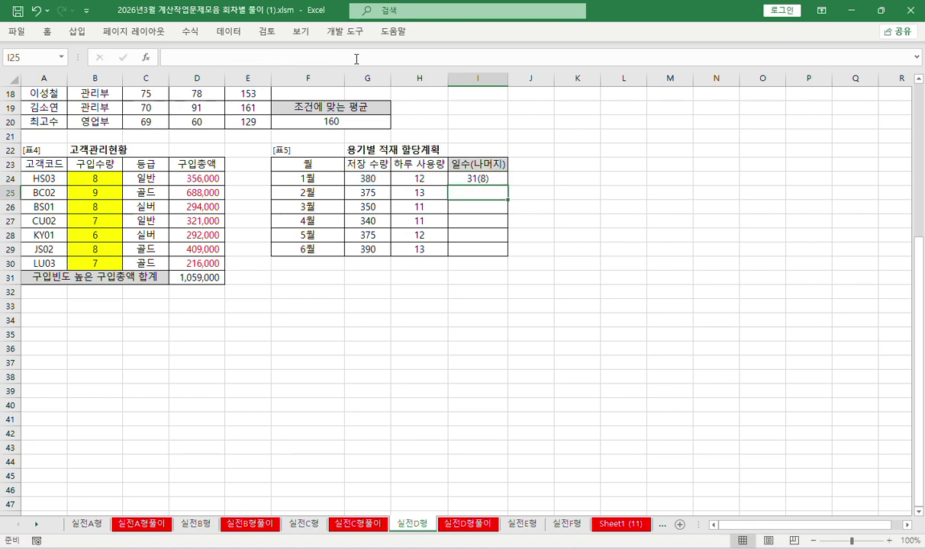
{"action": "left_click", "coordinate": [477, 179]}
{"action": "left_click_drag", "start_coordinate": [507, 190], "coordinate": [512, 263]}
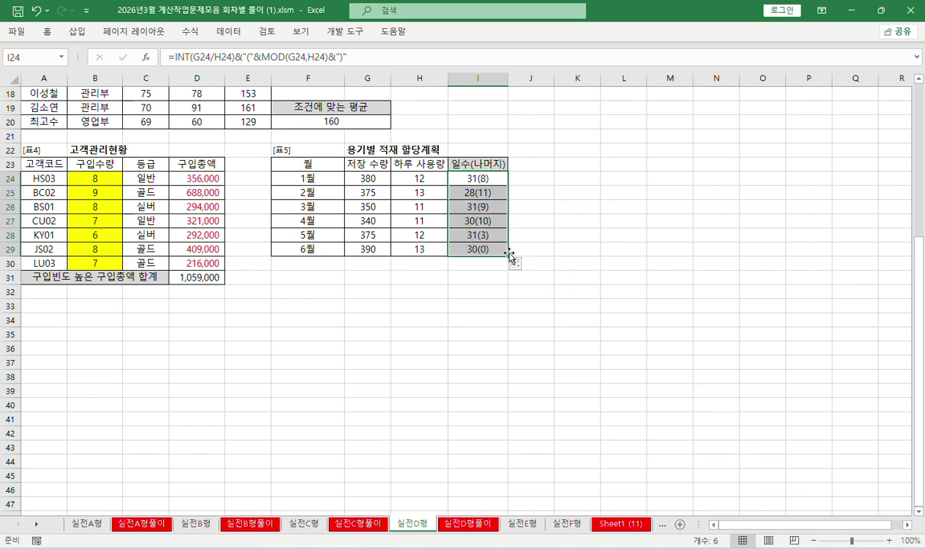
- Select the whole formula text of I24 and switch to the 실전D형풀이 sheet
{"action": "left_click_drag", "start_coordinate": [352, 55], "coordinate": [168, 56]}
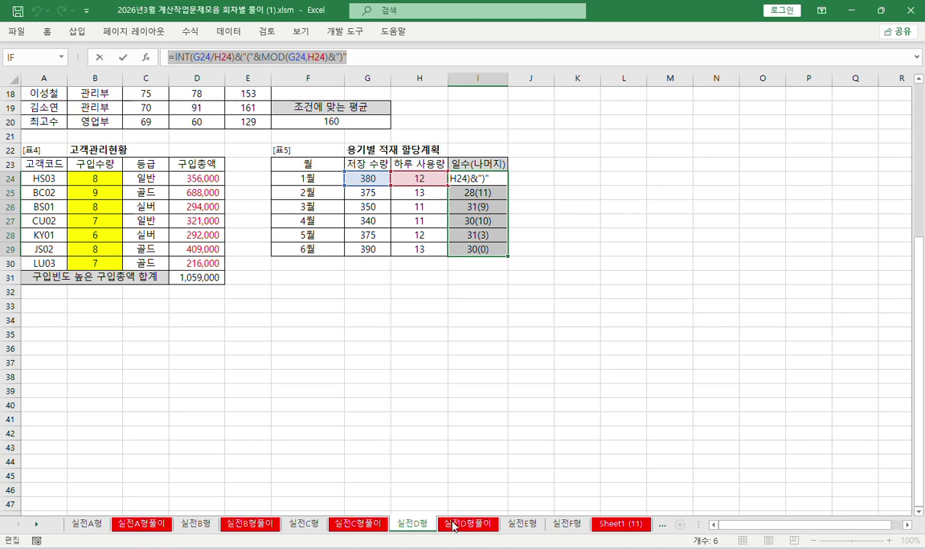
{"action": "left_click", "coordinate": [457, 528]}
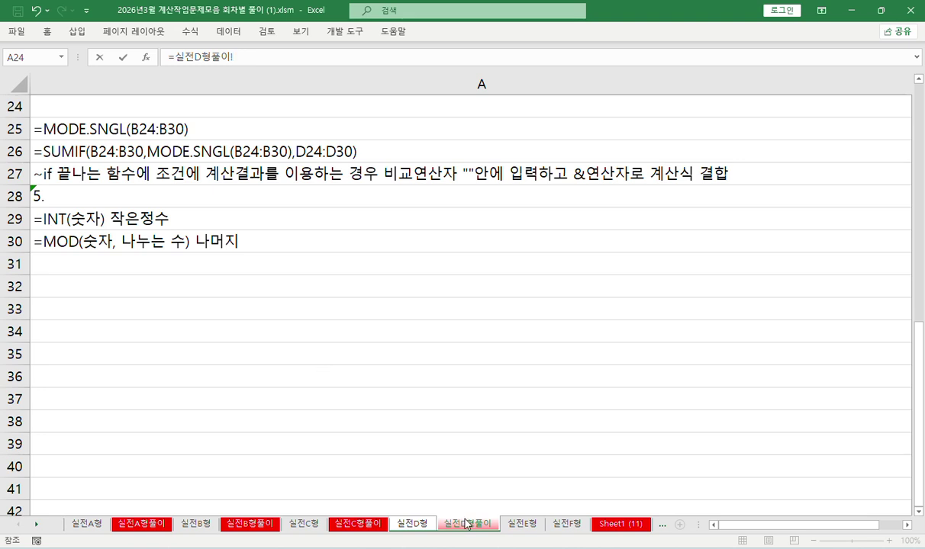
- Return to the 실전D형 sheet without entering a cell reference and copy the INT/MOD formula text from I24
{"action": "key", "text": "Escape"}
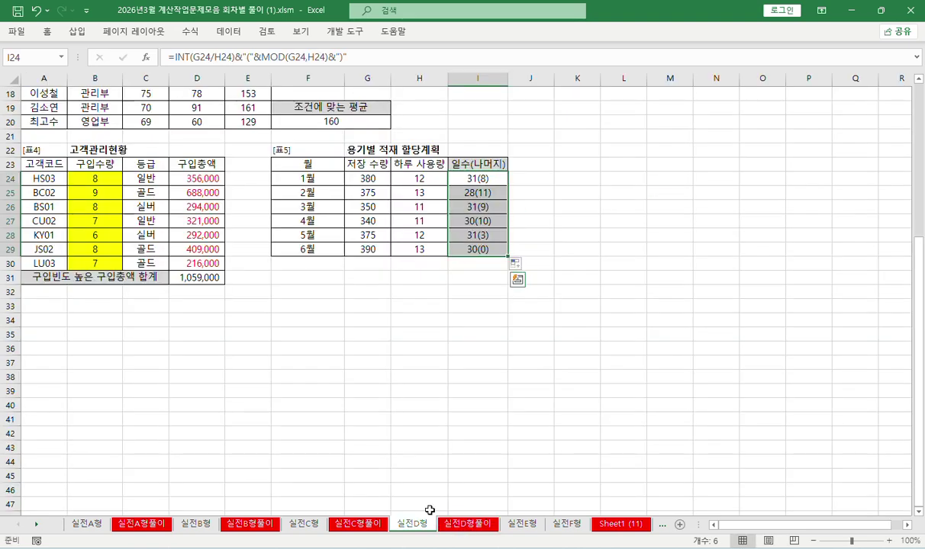
{"action": "left_click", "coordinate": [371, 59]}
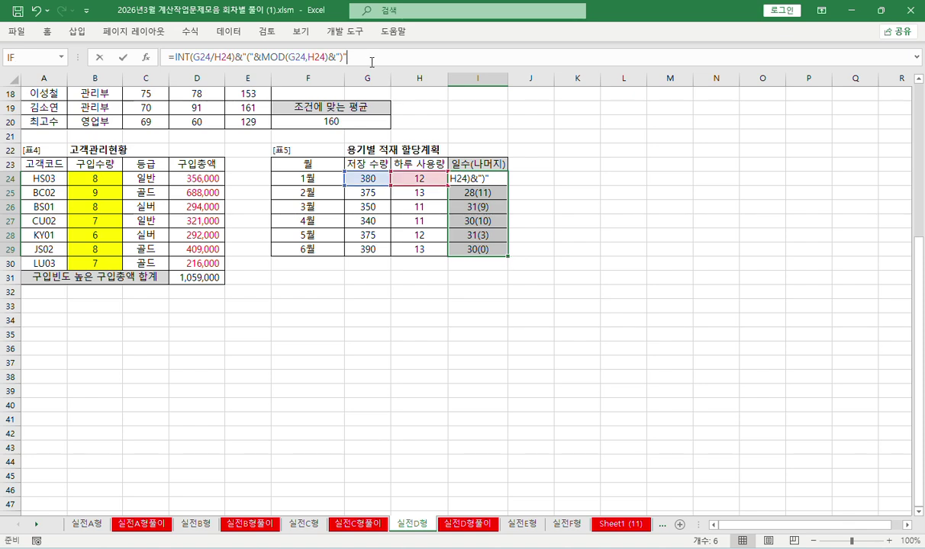
{"action": "left_click_drag", "start_coordinate": [373, 58], "coordinate": [142, 49]}
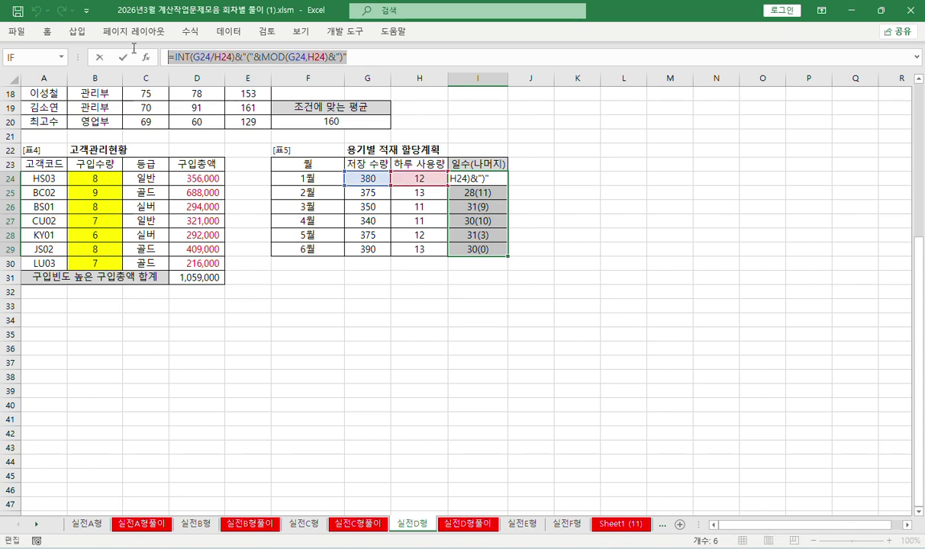
{"action": "key", "text": "Escape"}
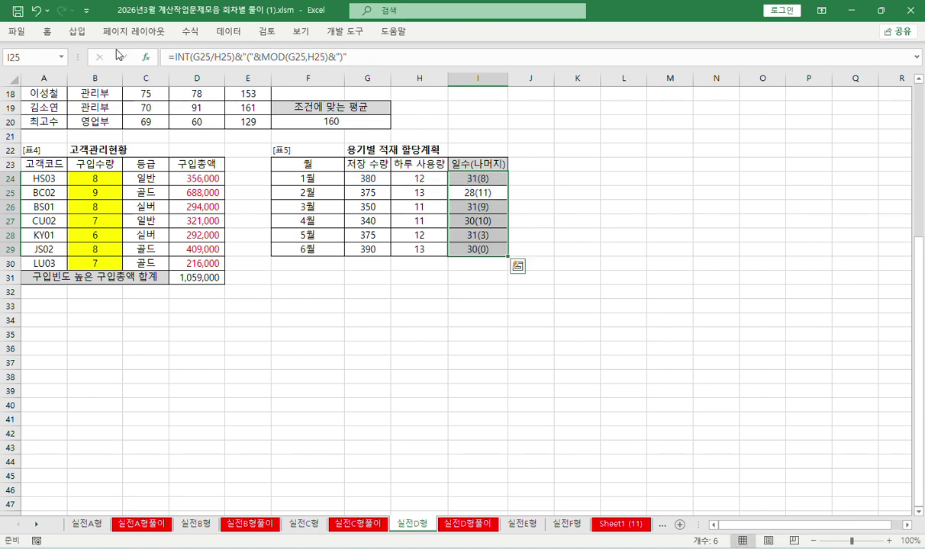
- Paste the copied formula text into cells A32, A33, A34 and A35 of the 실전D형풀이 sheet
{"action": "left_click", "coordinate": [467, 524]}
{"action": "left_click", "coordinate": [129, 283]}
{"action": "key", "text": "ctrl+v"}
{"action": "left_click", "coordinate": [150, 309]}
{"action": "key", "text": "ctrl+v"}
{"action": "left_click", "coordinate": [138, 326]}
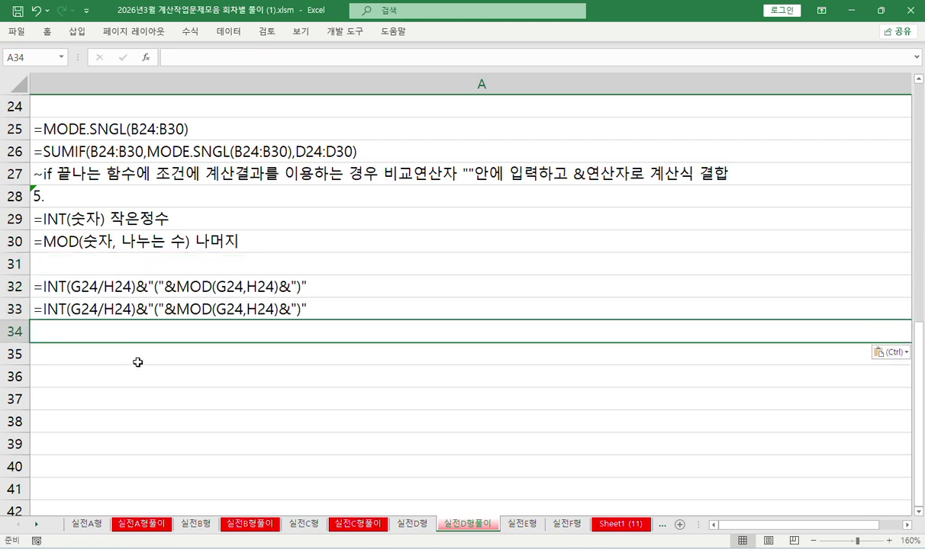
{"action": "key", "text": "ctrl+v"}
{"action": "left_click", "coordinate": [137, 355]}
{"action": "key", "text": "ctrl+v"}
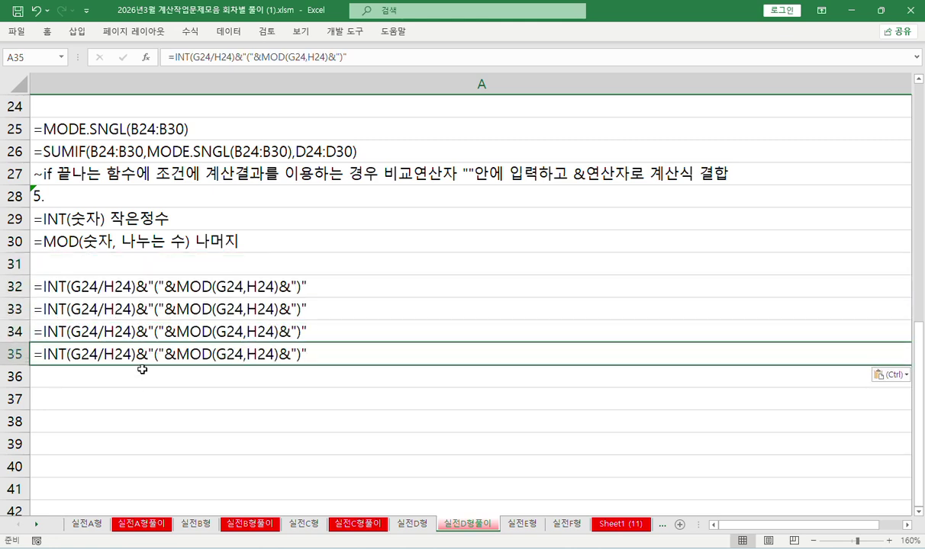
- Shorten the formula text in A32 to =INT(G24/H24)
{"action": "left_click", "coordinate": [130, 284]}
{"action": "double_click", "coordinate": [136, 286]}
{"action": "left_click_drag", "start_coordinate": [136, 287], "coordinate": [463, 299]}
{"action": "key", "text": "Delete"}
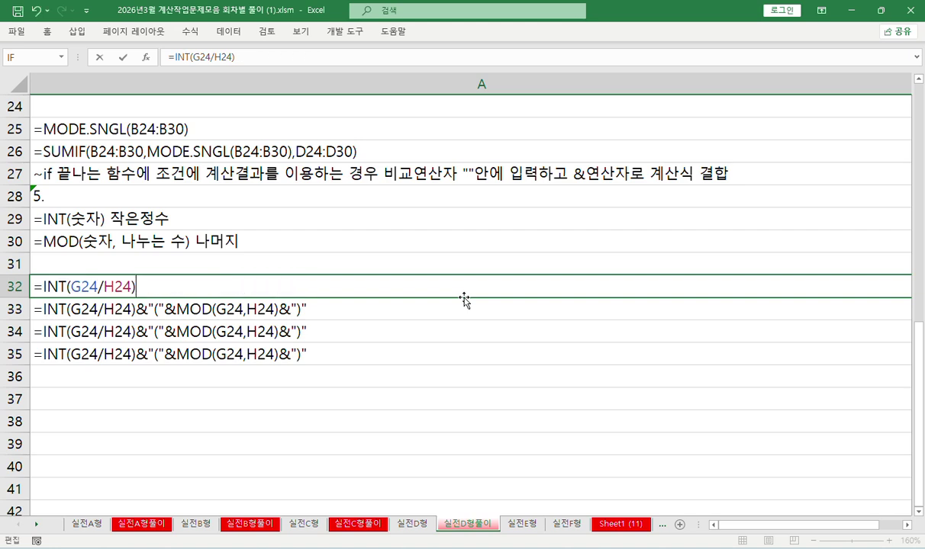
{"action": "key", "text": "Return"}
- Shorten the formula text in A33 to =INT(G24/H24)&"("
{"action": "double_click", "coordinate": [166, 310]}
{"action": "left_click_drag", "start_coordinate": [168, 310], "coordinate": [473, 321]}
{"action": "key", "text": "Delete"}
{"action": "key", "text": "Return"}
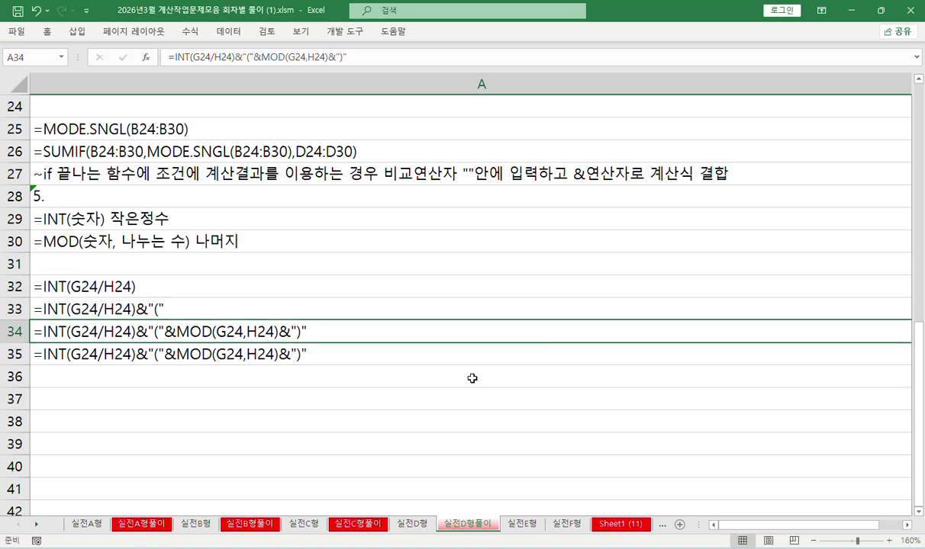
- Shorten the formula text in A34 to =INT(G24/H24)&"("&MOD(G24,H24), keeping the full formula in A35
{"action": "double_click", "coordinate": [270, 333]}
{"action": "left_click_drag", "start_coordinate": [279, 333], "coordinate": [550, 337]}
{"action": "key", "text": "Delete"}
{"action": "key", "text": "Return"}
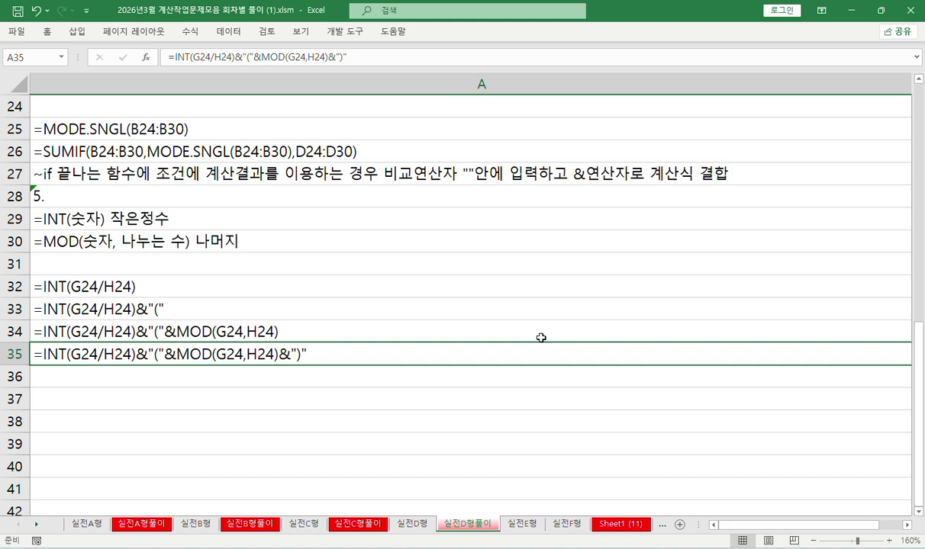
{"action": "key", "text": "Return"}
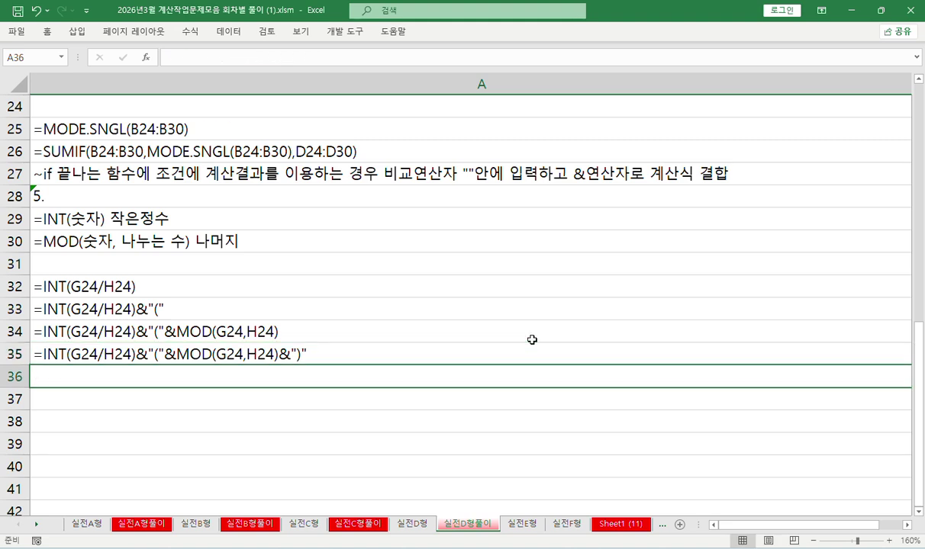
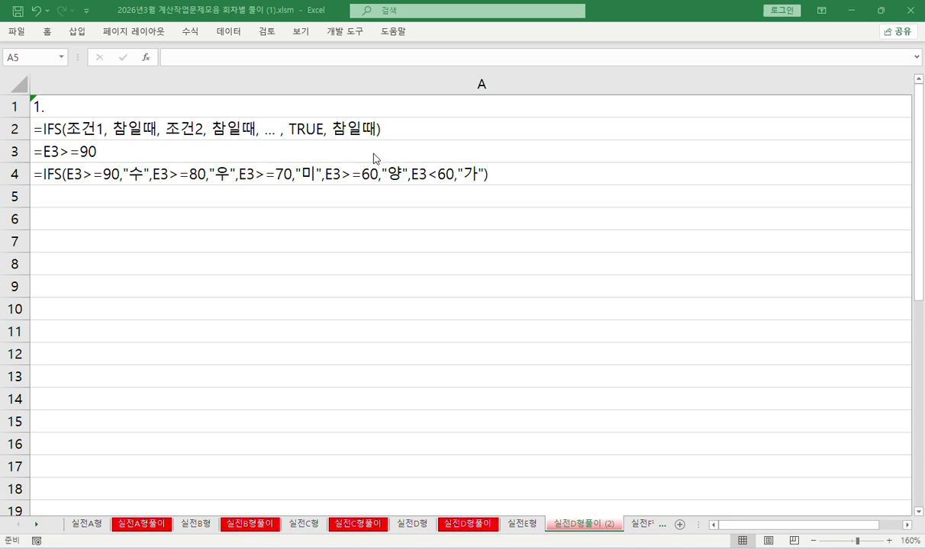
- Enter the problem number "2." in A5 of the 실전D형풀이 (2) sheet
{"action": "left_click", "coordinate": [144, 202]}
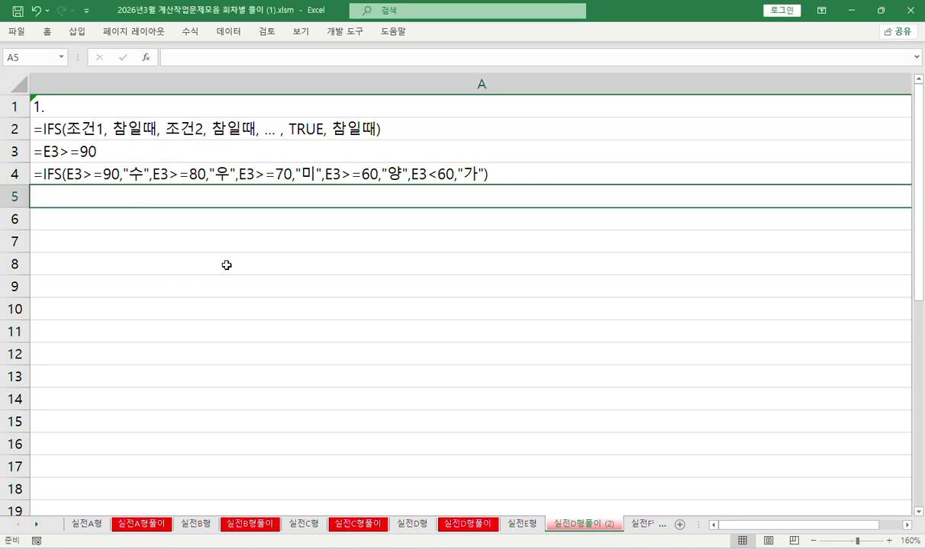
{"action": "type", "text": "2."}
{"action": "key", "text": "Return"}
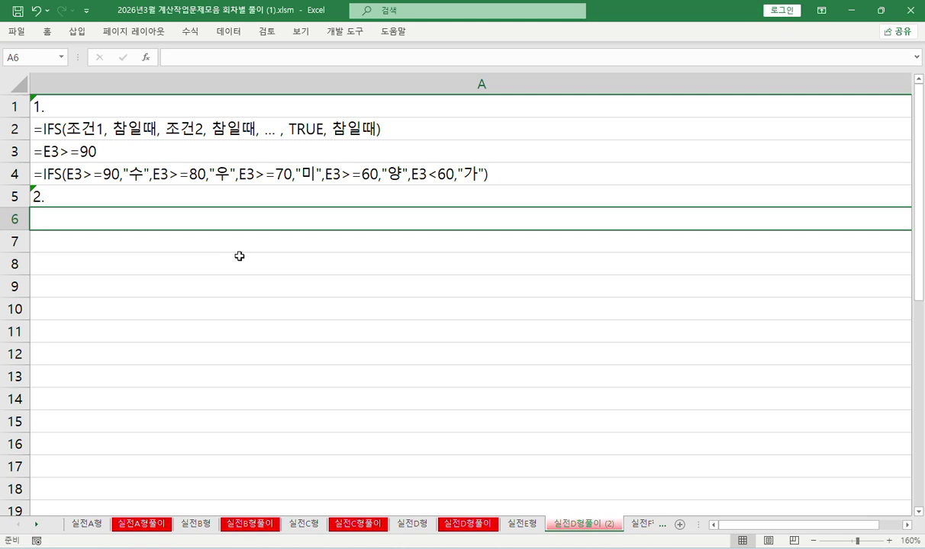
- Write the syntax note "=LARGE(범위, 번째) 몇 번째 큰수" in A6
{"action": "key", "text": "F2"}
{"action": "type", "text": "="}
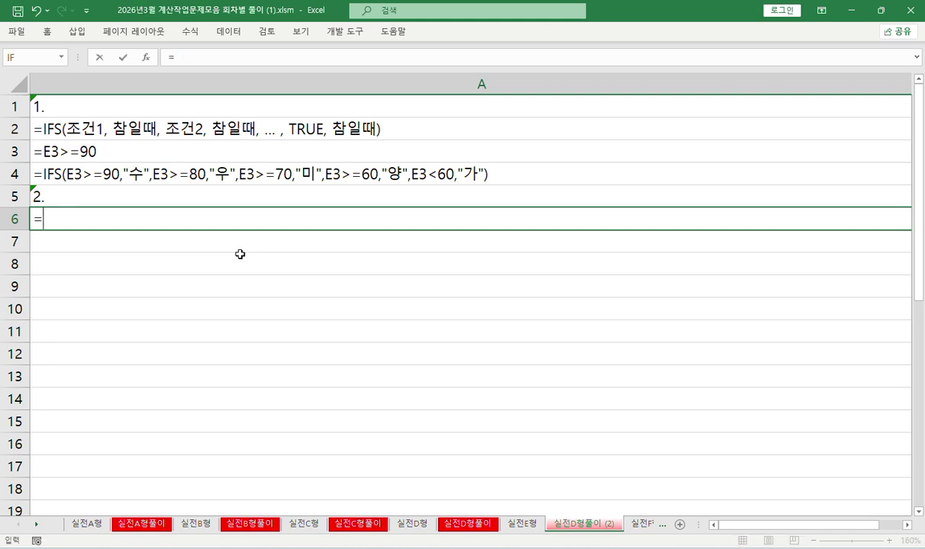
{"action": "type", "text": "la"}
{"action": "key", "text": "Tab"}
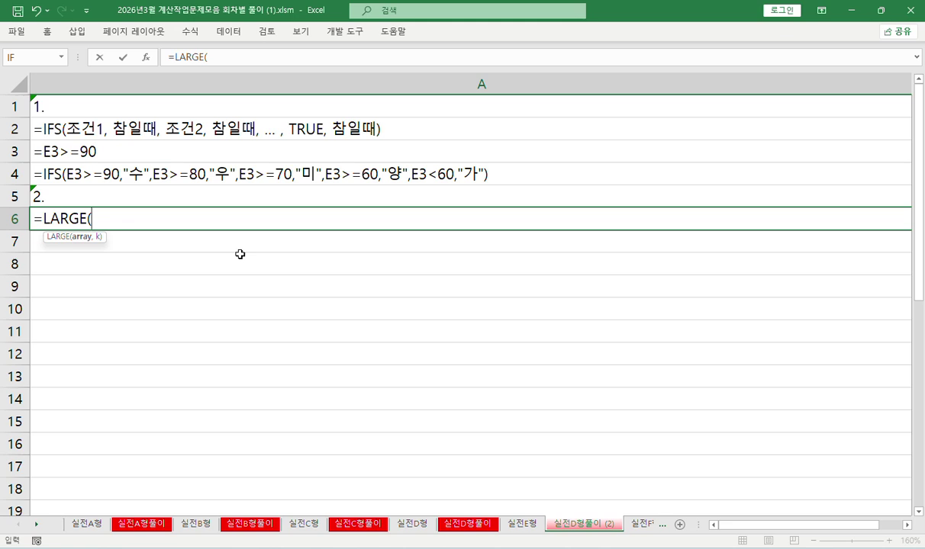
{"action": "type", "text": "ㅂ범위"}
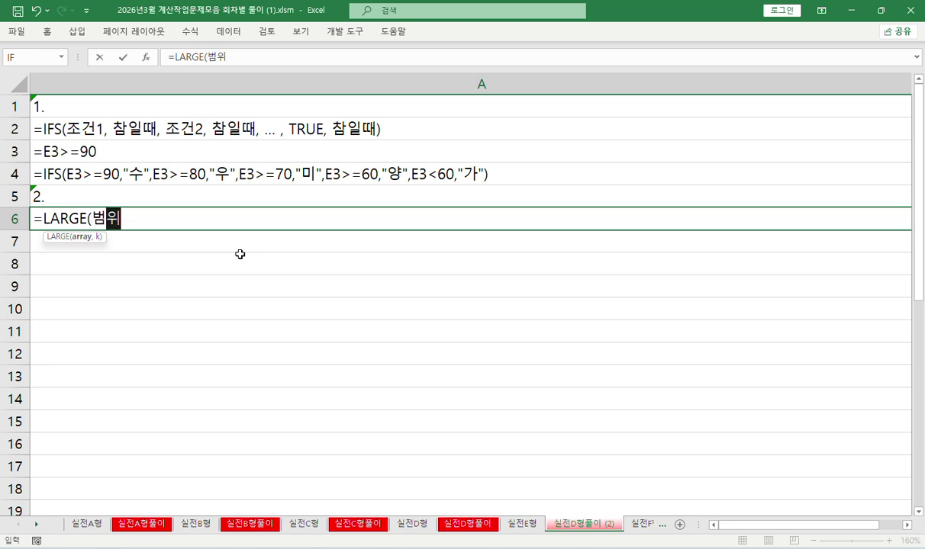
{"action": "type", "text": ", 번째) 몇 번"}
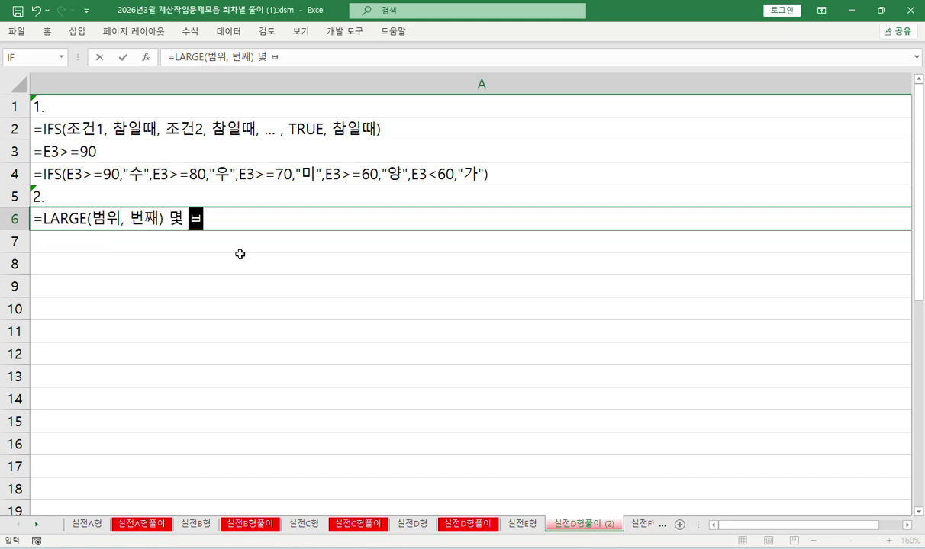
{"action": "type", "text": "째 큰수"}
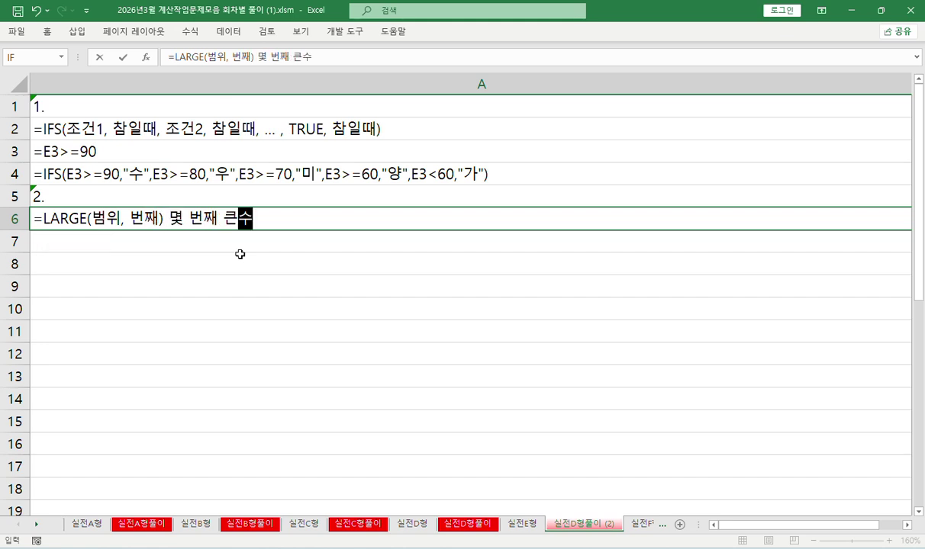
{"action": "key", "text": "Return"}
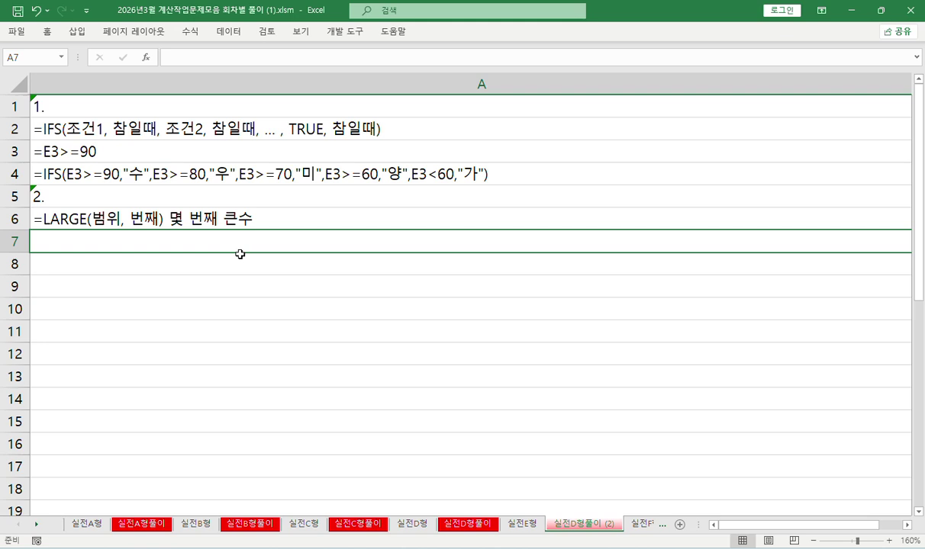
- Start a note in A7 with =SMALL( and append the text "범위, 번째) 몇 번째 큰수" copied from the LARGE note
{"action": "type", "text": "=sm"}
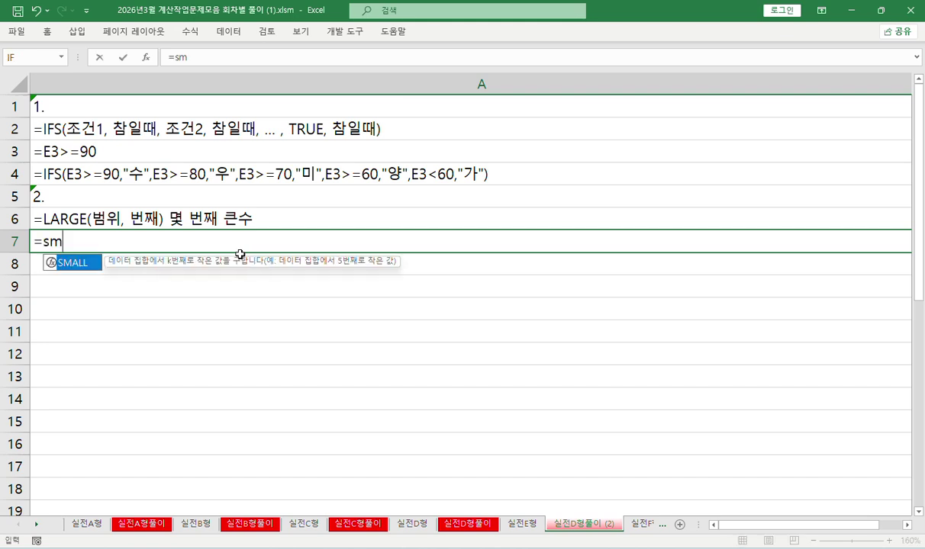
{"action": "key", "text": "Tab"}
{"action": "key", "text": "Return"}
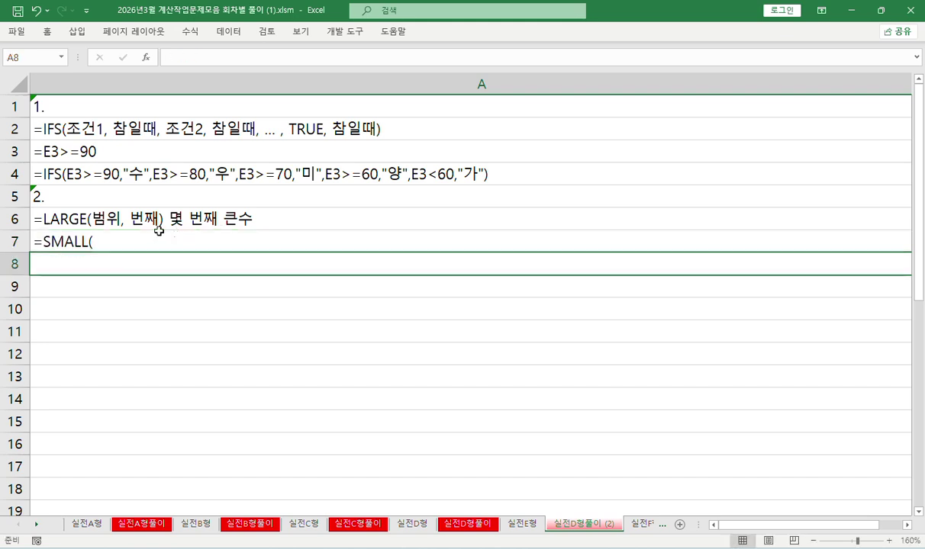
{"action": "double_click", "coordinate": [97, 215]}
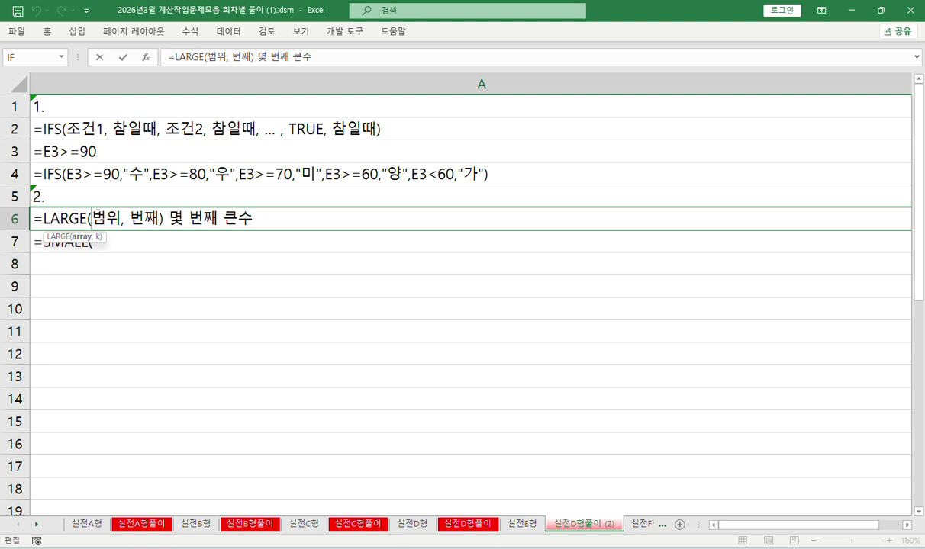
{"action": "left_click_drag", "start_coordinate": [96, 215], "coordinate": [340, 217]}
{"action": "key", "text": "ctrl+c"}
{"action": "key", "text": "Return"}
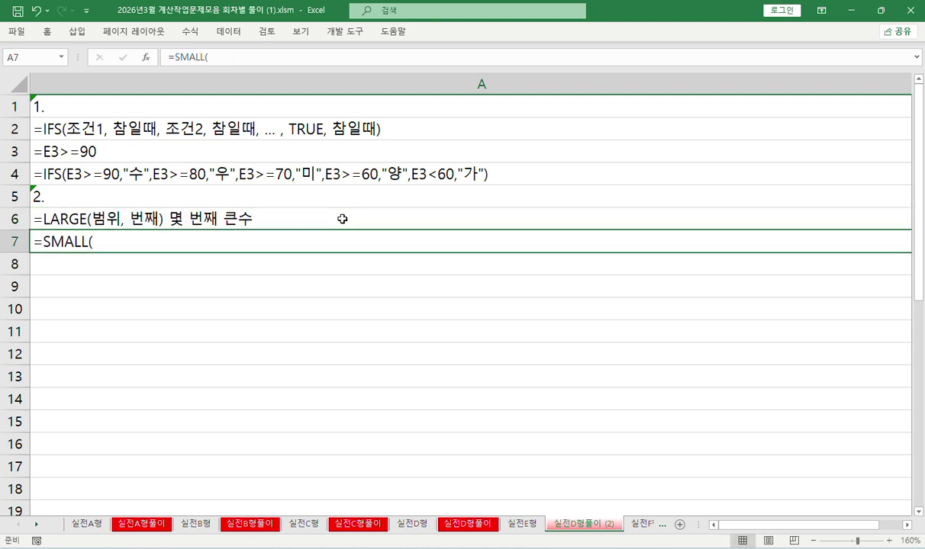
{"action": "double_click", "coordinate": [208, 243]}
{"action": "key", "text": "ctrl+v"}
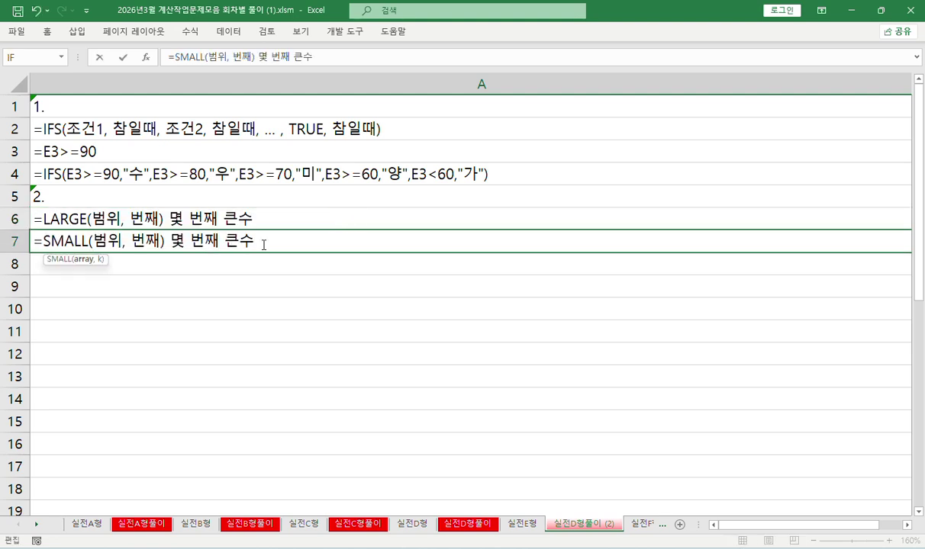
- Replace 큰수 at the end of the SMALL note in A7 with 작은수
{"action": "double_click", "coordinate": [263, 245]}
{"action": "type", "text": "wkrd"}
{"action": "key", "text": "BackSpace"}
{"action": "key", "text": "BackSpace"}
{"action": "key", "text": "BackSpace"}
{"action": "key", "text": "BackSpace"}
{"action": "key", "text": "Hangul"}
{"action": "type", "text": "작으ㄴ수"}
{"action": "key", "text": "Return"}
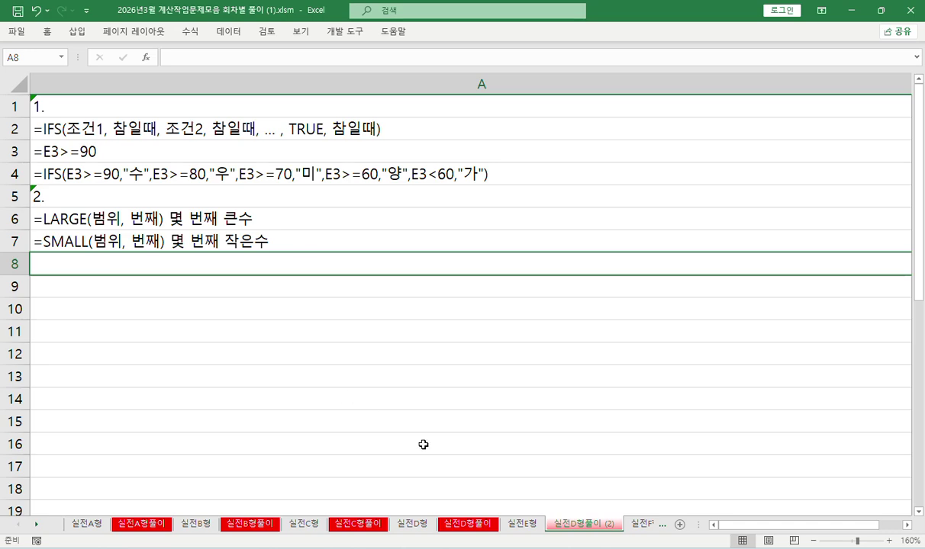
- On the 실전E형 sheet, begin the 비고 formula in K3 as =J3>=LARGE(J3:J12)
{"action": "left_click", "coordinate": [522, 524]}
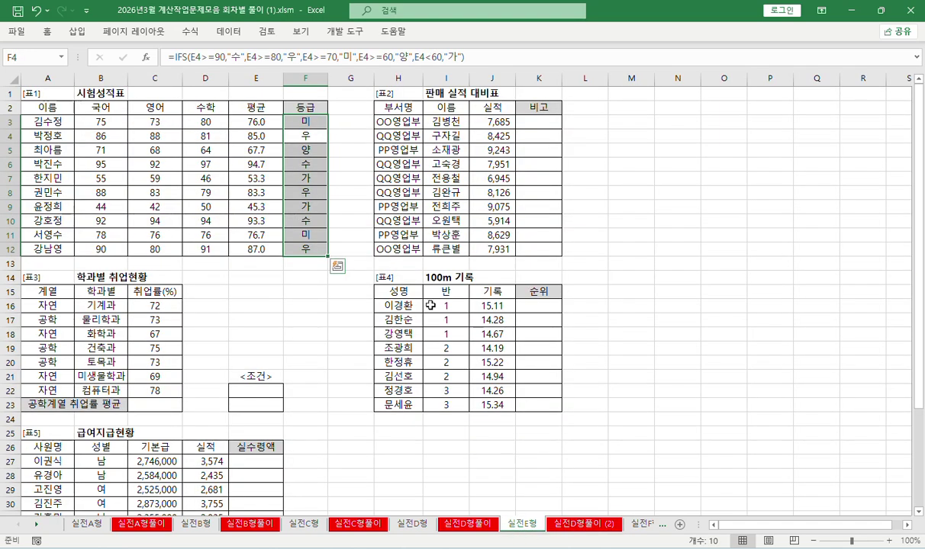
{"action": "left_click", "coordinate": [907, 524]}
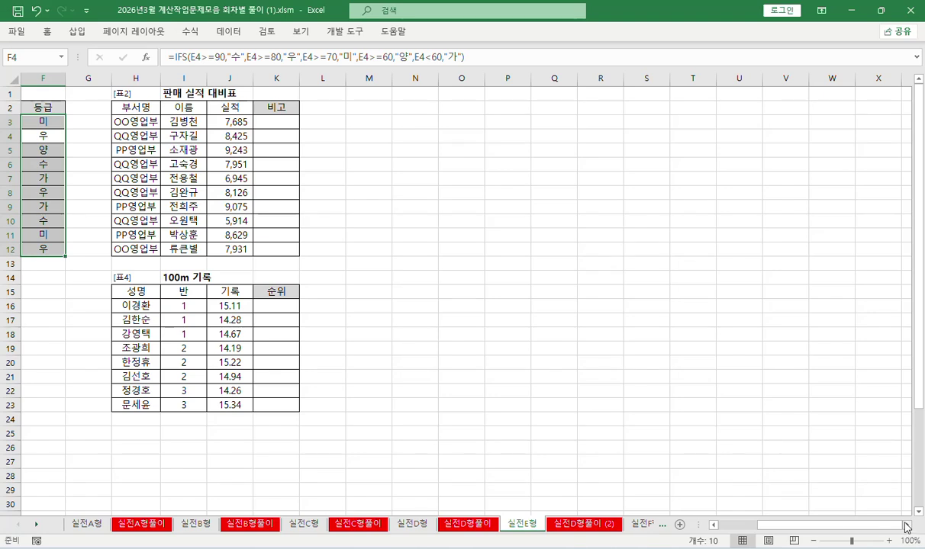
{"action": "left_click", "coordinate": [275, 122]}
{"action": "left_click", "coordinate": [221, 59]}
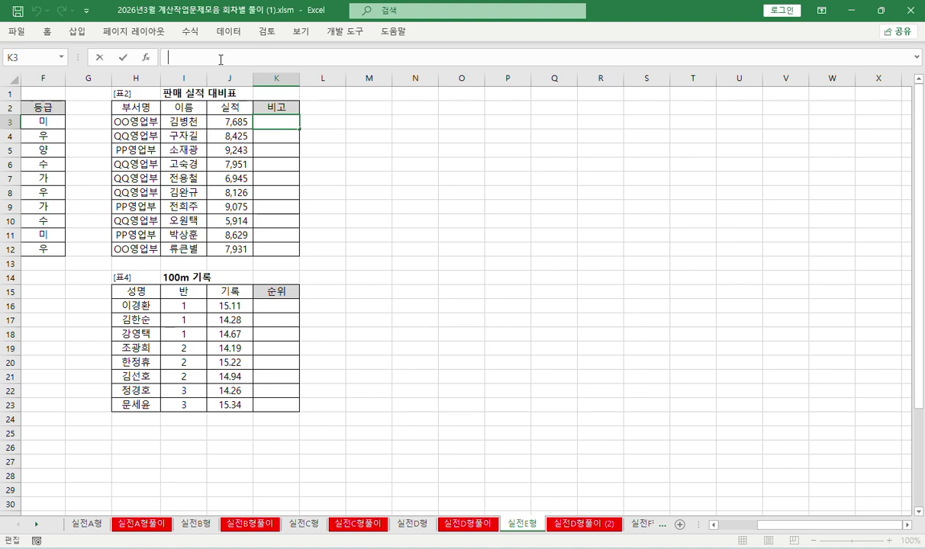
{"action": "type", "text": "="}
{"action": "left_click", "coordinate": [233, 126]}
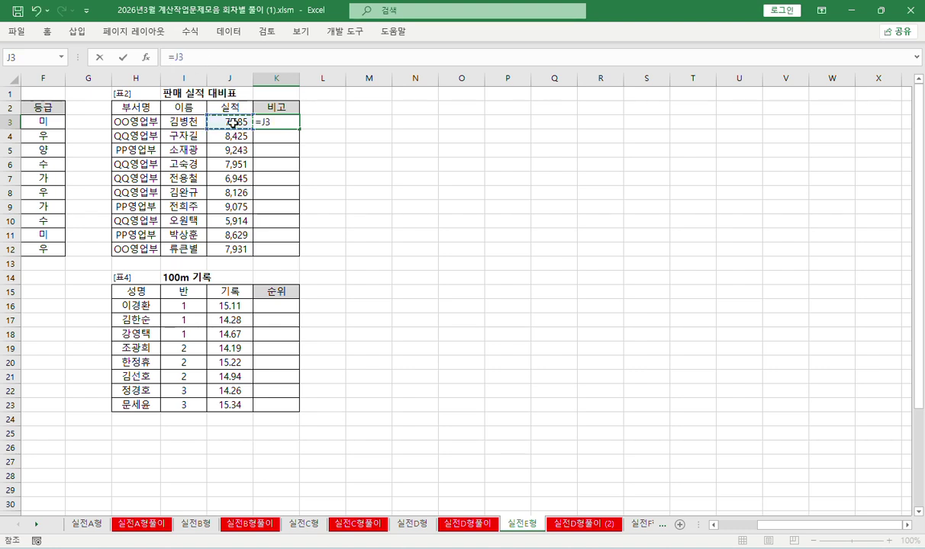
{"action": "left_click", "coordinate": [212, 57]}
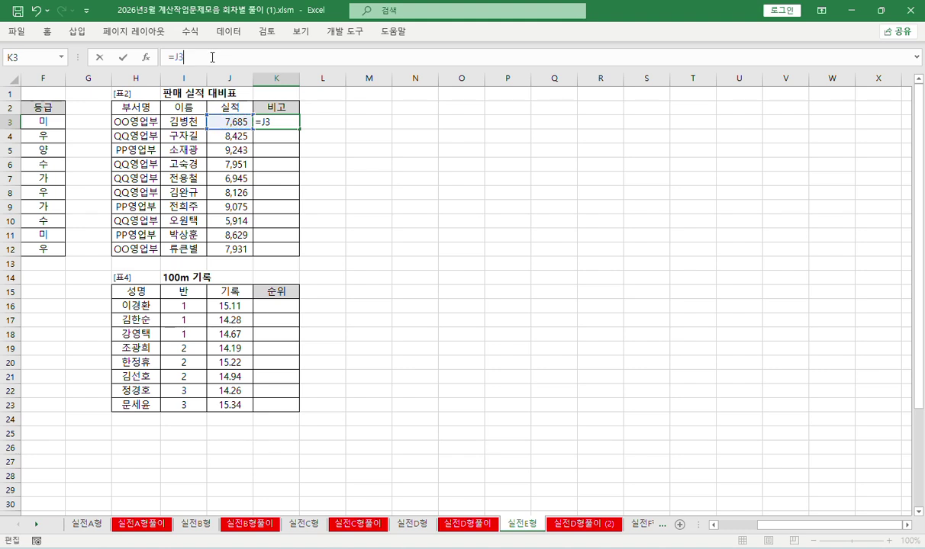
{"action": "type", "text": ">= la"}
{"action": "key", "text": "Tab"}
{"action": "left_click_drag", "start_coordinate": [229, 120], "coordinate": [233, 245]}
{"action": "type", "text": ")"}
- Complete the LARGE arguments in K3 with K set to 3 and the array made absolute as $J$3:$J$12
{"action": "left_click", "coordinate": [145, 58]}
{"action": "left_click_drag", "start_coordinate": [412, 88], "coordinate": [324, 73]}
{"action": "left_click", "coordinate": [409, 123]}
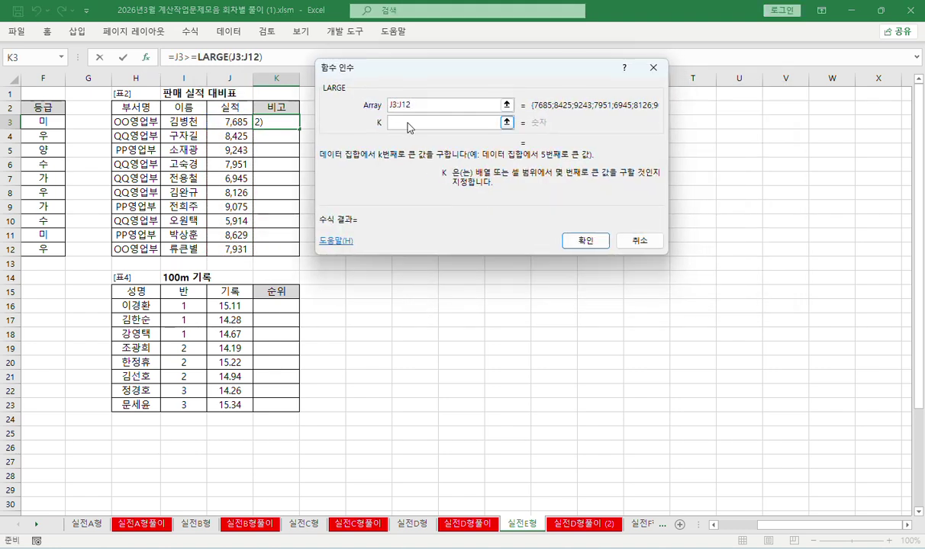
{"action": "type", "text": "3"}
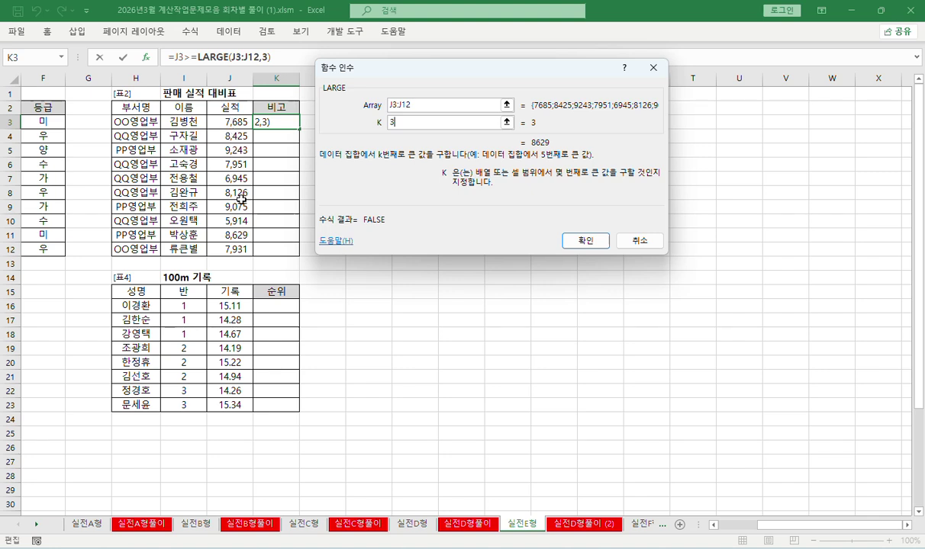
{"action": "left_click", "coordinate": [397, 105]}
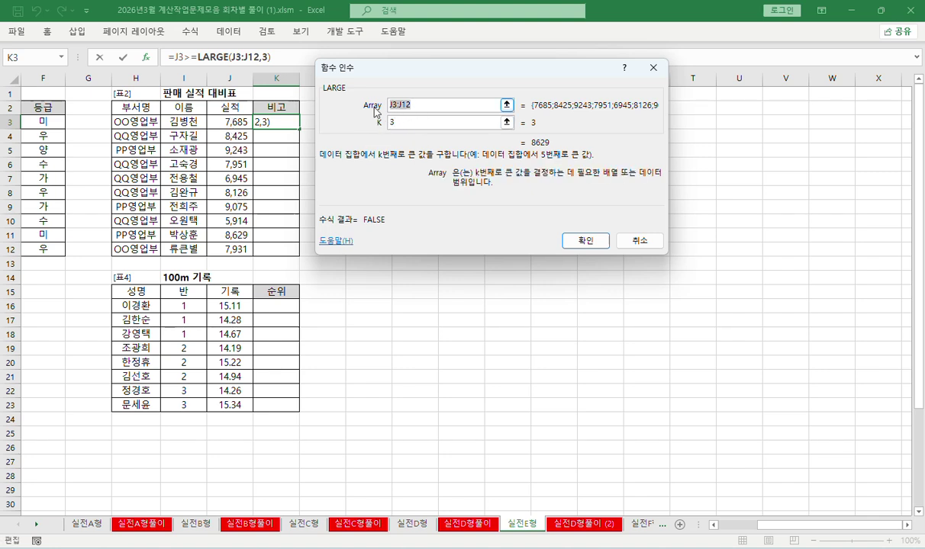
{"action": "key", "text": "F4"}
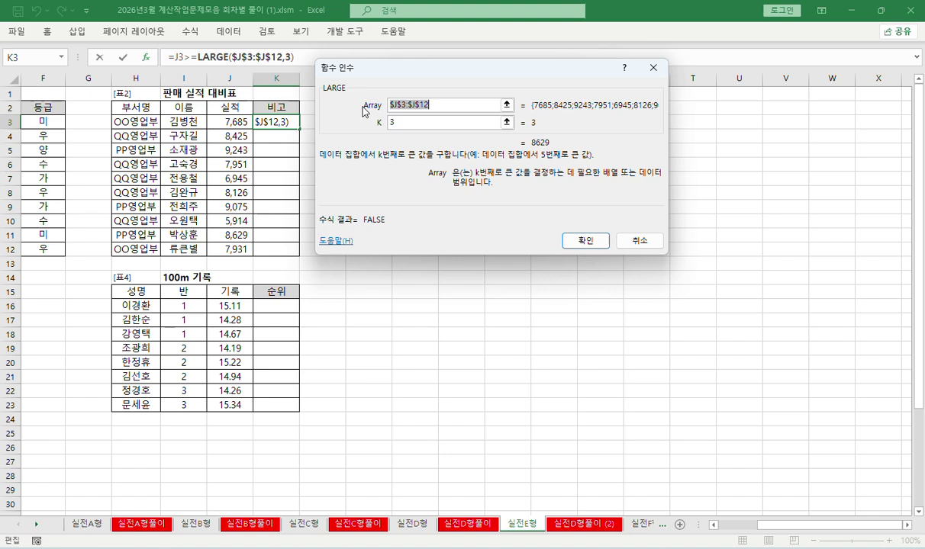
{"action": "left_click", "coordinate": [585, 241]}
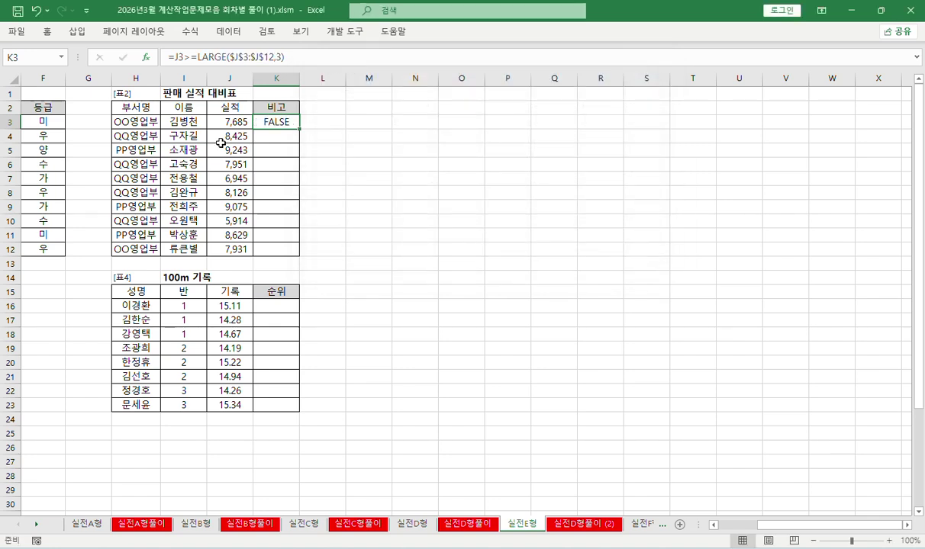
- Fill the K3 comparison down through K12 and inspect the LARGE function arguments in K5
{"action": "left_click_drag", "start_coordinate": [298, 129], "coordinate": [297, 260]}
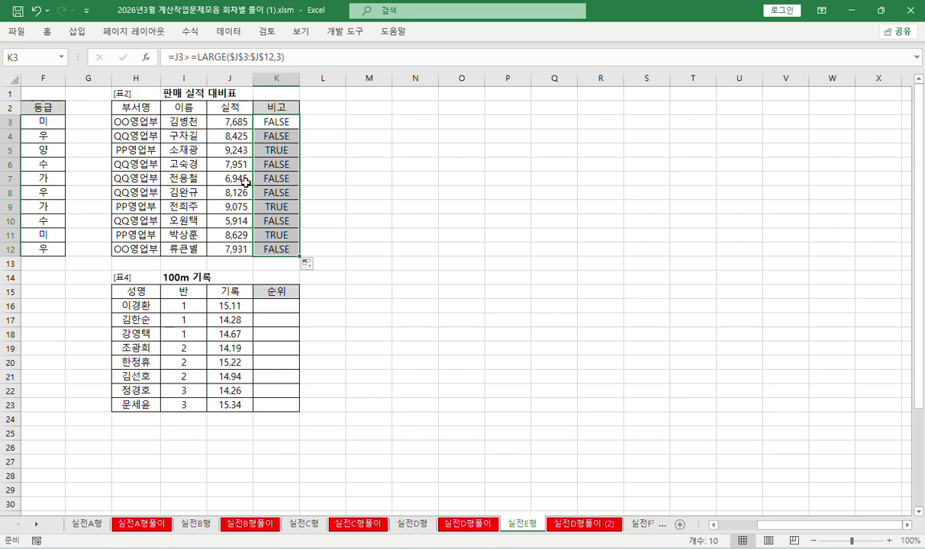
{"action": "left_click", "coordinate": [278, 155]}
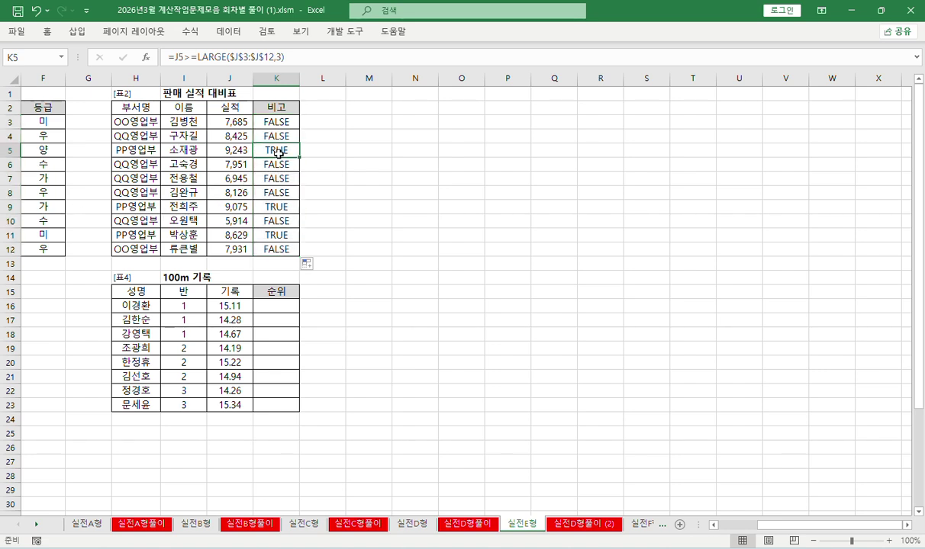
{"action": "left_click", "coordinate": [200, 57]}
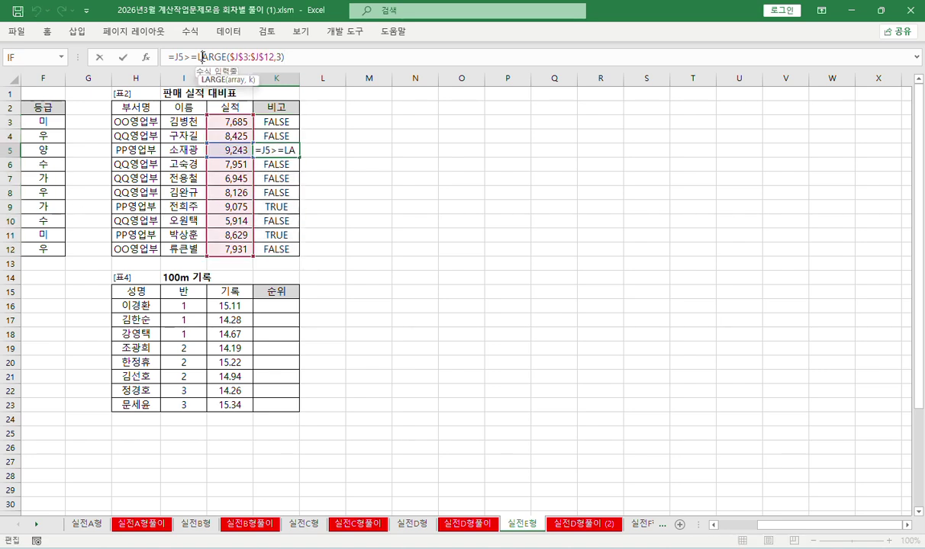
{"action": "left_click", "coordinate": [145, 57]}
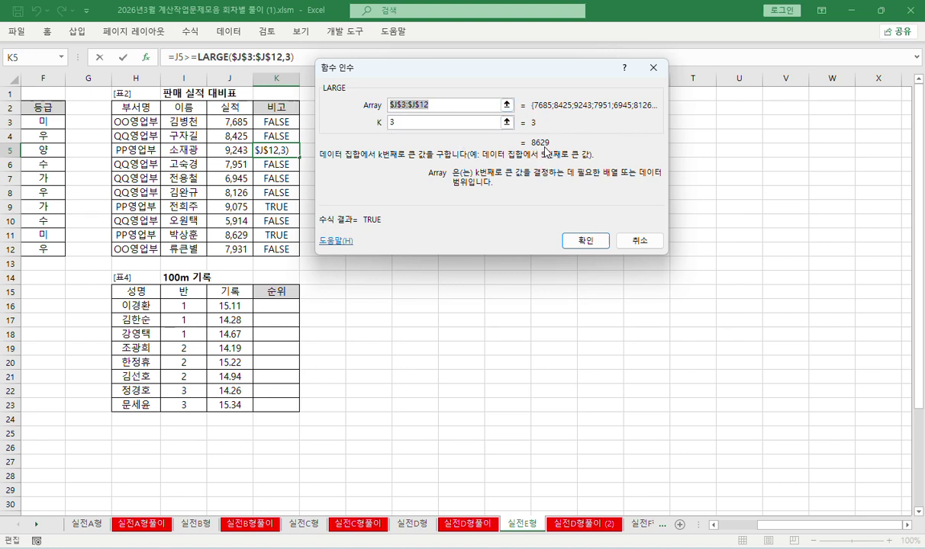
{"action": "left_click", "coordinate": [581, 241]}
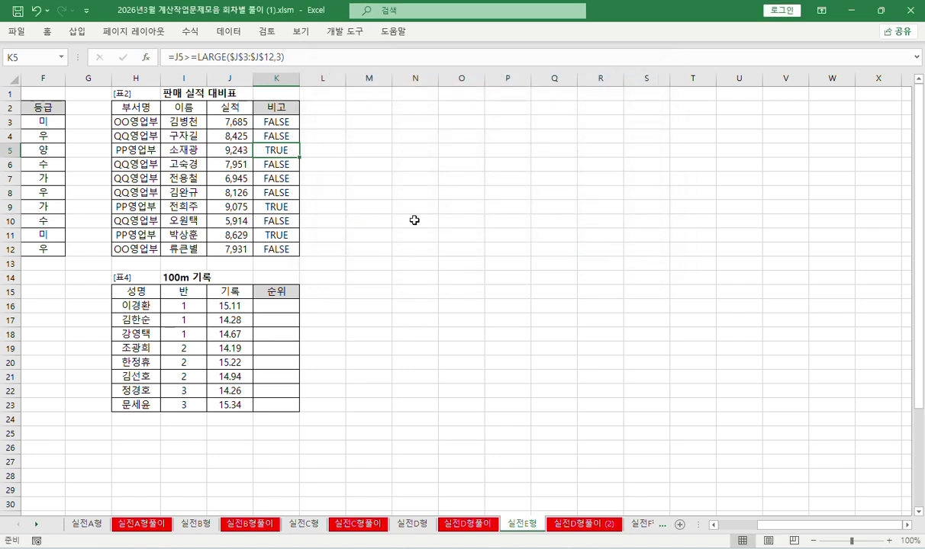
{"action": "left_click", "coordinate": [228, 150]}
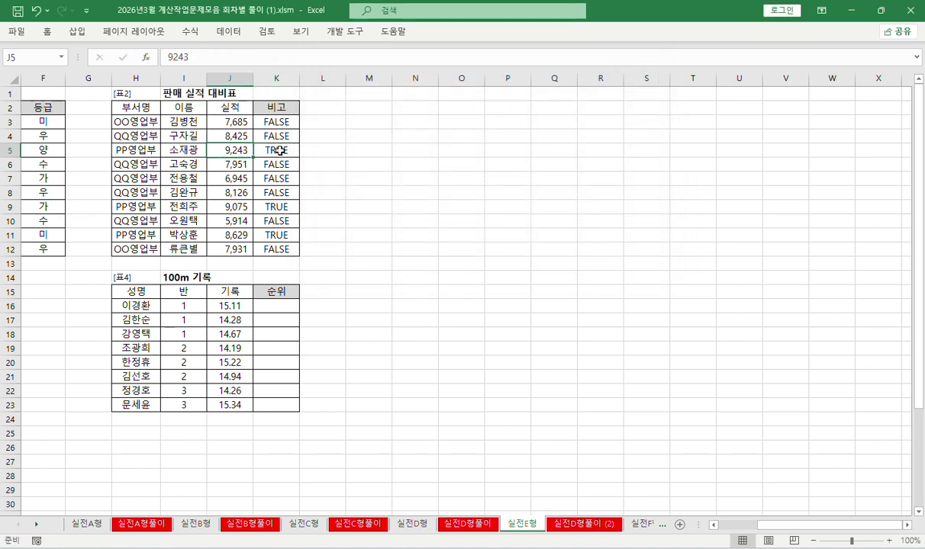
- Wrap the K3 comparison in an IF function that returns "우수" when the condition is true
{"action": "left_click", "coordinate": [278, 122]}
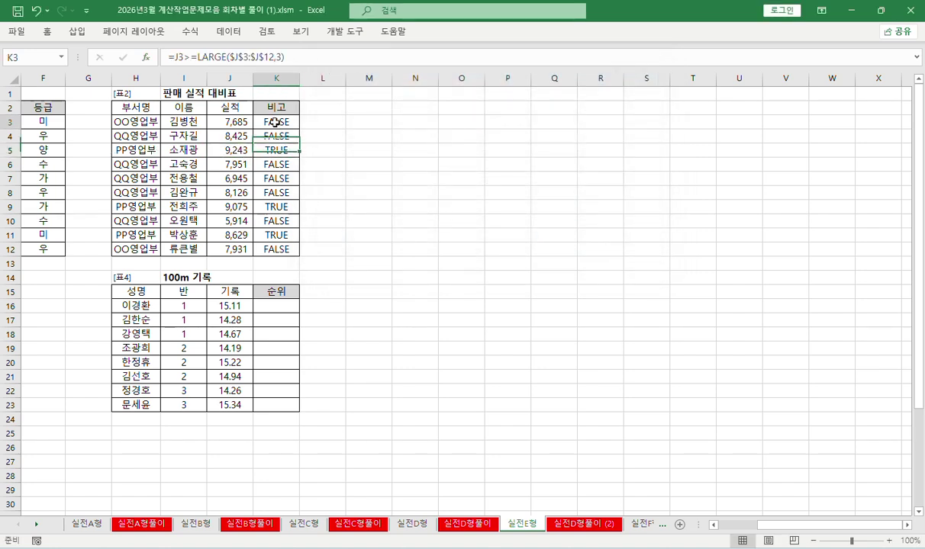
{"action": "left_click", "coordinate": [172, 55]}
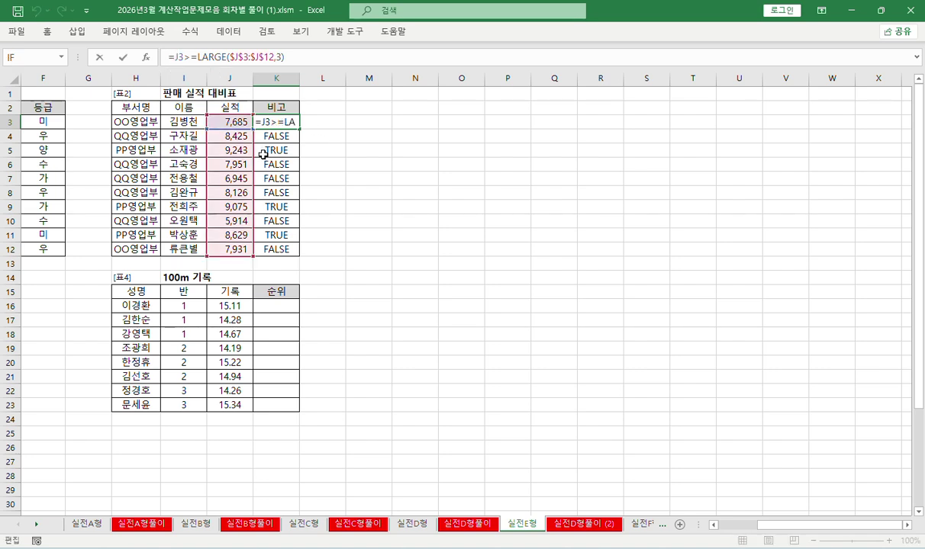
{"action": "type", "text": "IF("}
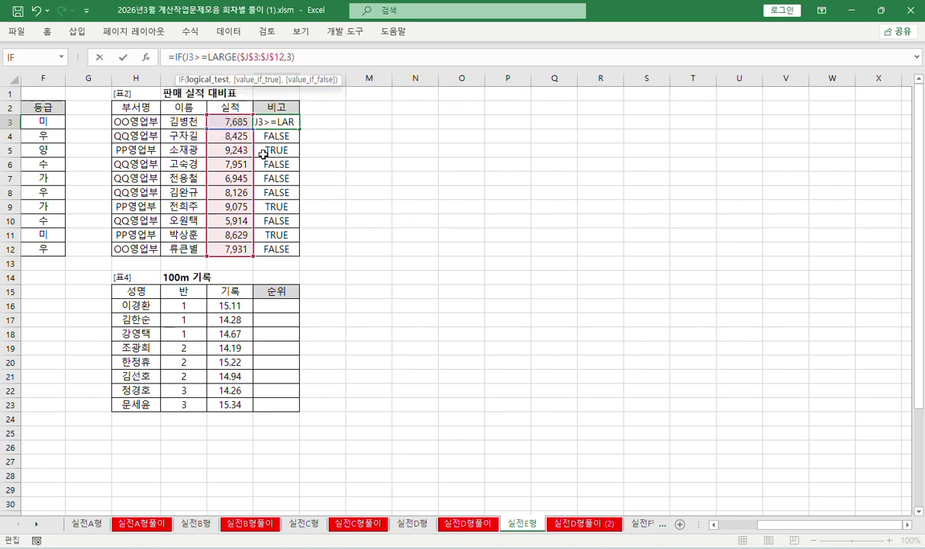
{"action": "key", "text": "Left"}
{"action": "key", "text": "ctrl+a"}
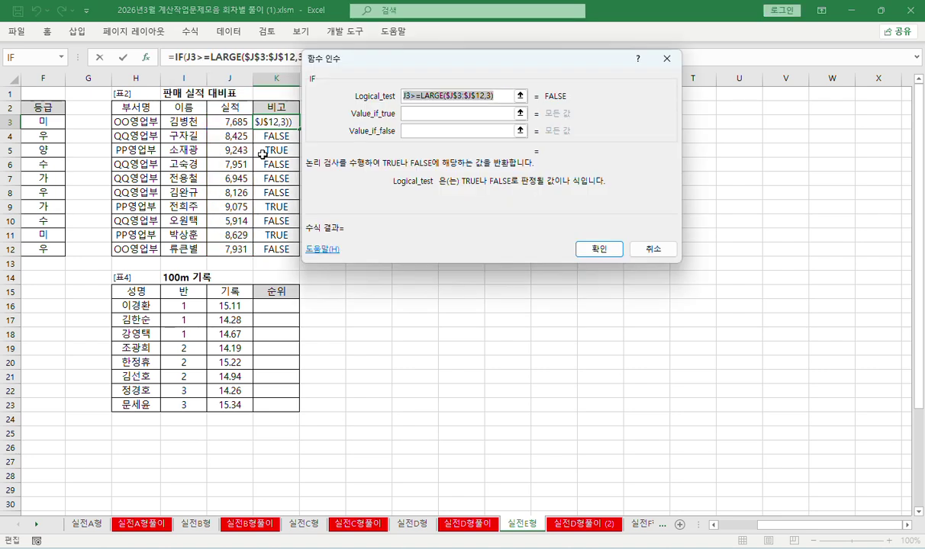
{"action": "left_click", "coordinate": [418, 115]}
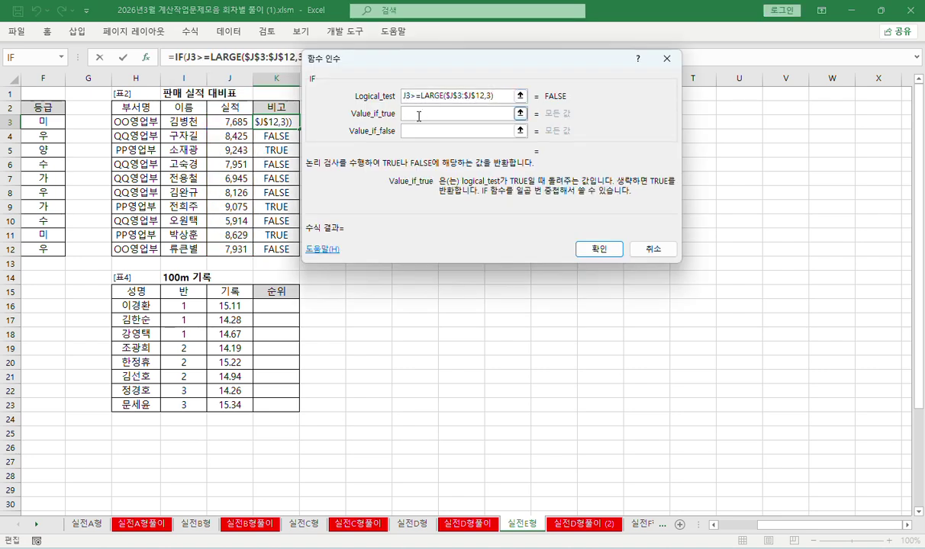
{"action": "type", "text": "우수"}
{"action": "key", "text": "Tab"}
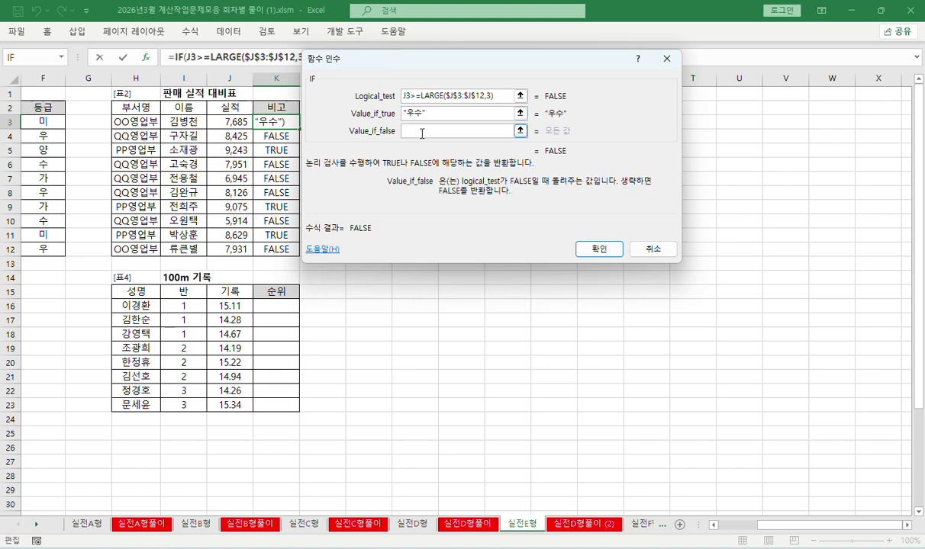
- Nest a second IF as the false value in K3, with the logical test J3>=SMALL($J$3:$J$12,3)
{"action": "left_click", "coordinate": [24, 60]}
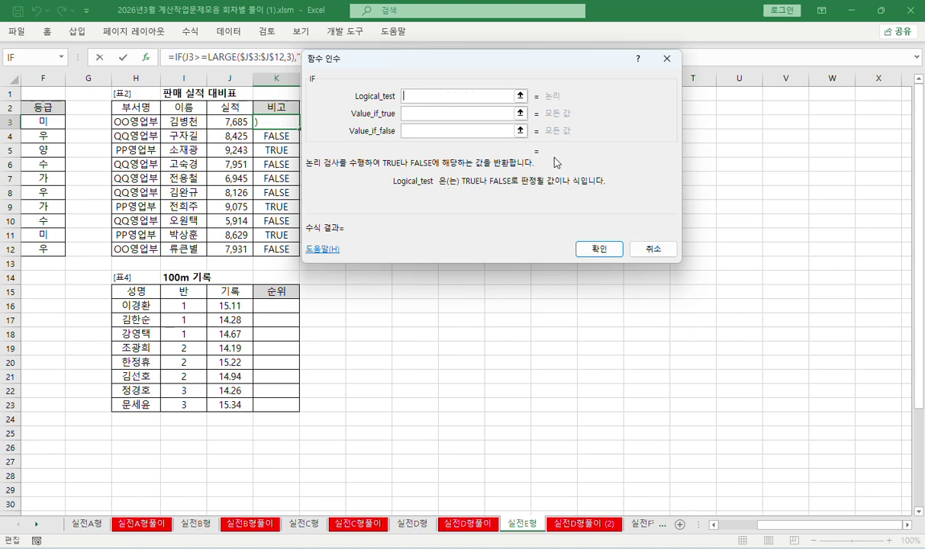
{"action": "type", "text": "J3>=LARGE($J$3:$J$12,3)"}
{"action": "left_click", "coordinate": [419, 97]}
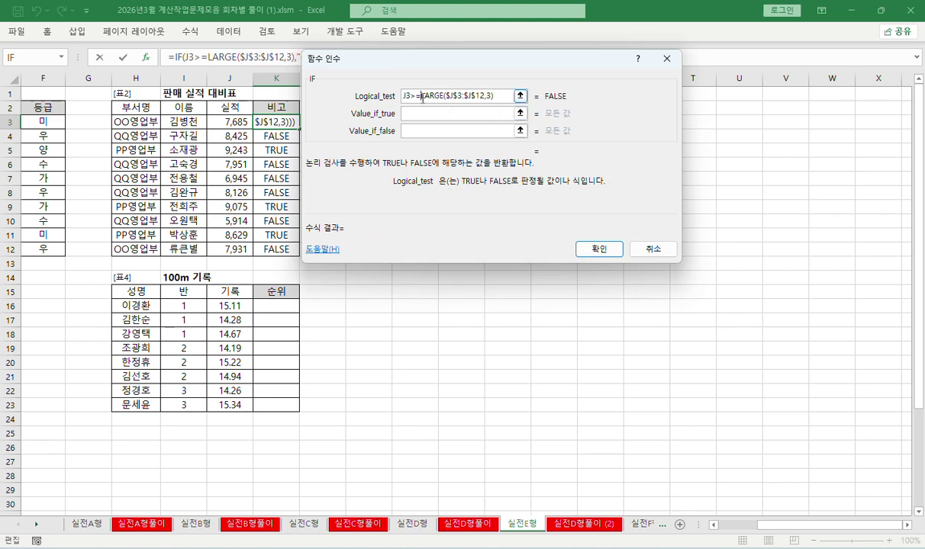
{"action": "type", "text": "small"}
{"action": "key", "text": "Delete"}
{"action": "key", "text": "Delete"}
{"action": "key", "text": "Delete"}
{"action": "key", "text": "Delete"}
{"action": "key", "text": "Delete"}
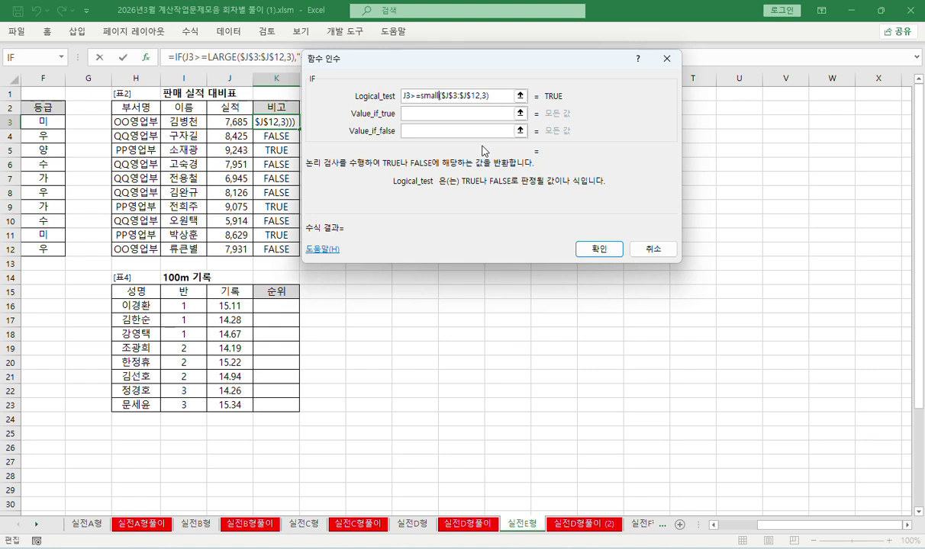
- Complete the nested IF with "노력" for true and "" for false, and fill the K3 formula down through K12
{"action": "key", "text": "Tab"}
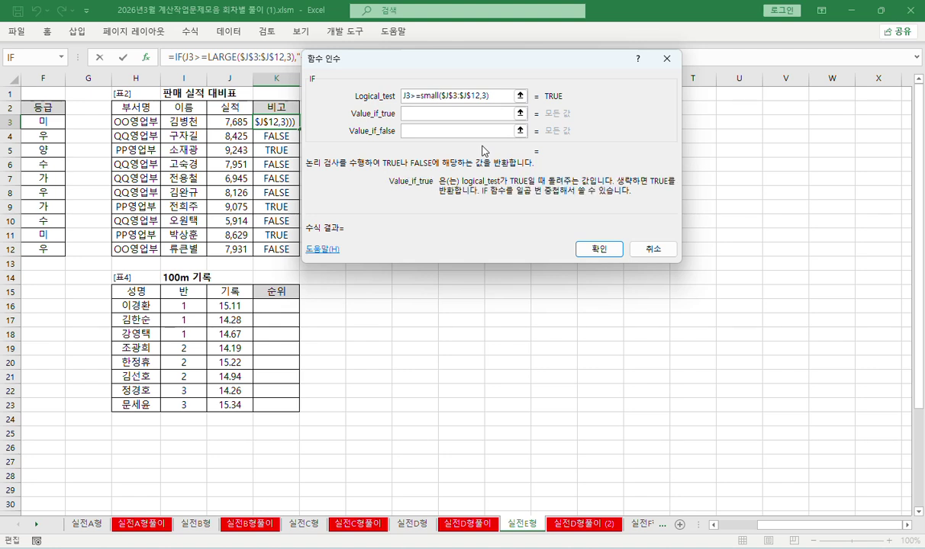
{"action": "type", "text": "shfu"}
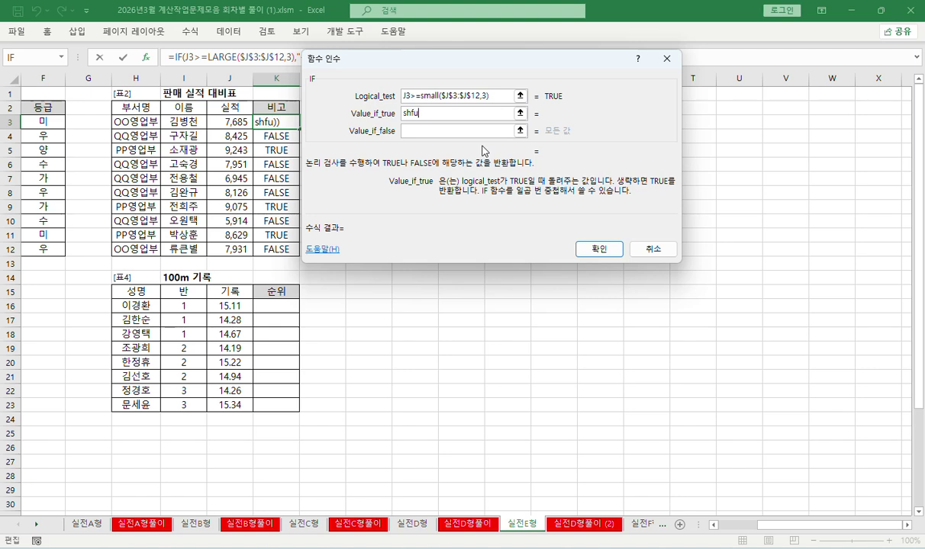
{"action": "key", "text": "BackSpace"}
{"action": "key", "text": "BackSpace"}
{"action": "type", "text": "노력"}
{"action": "key", "text": "BackSpace"}
{"action": "key", "text": "Tab"}
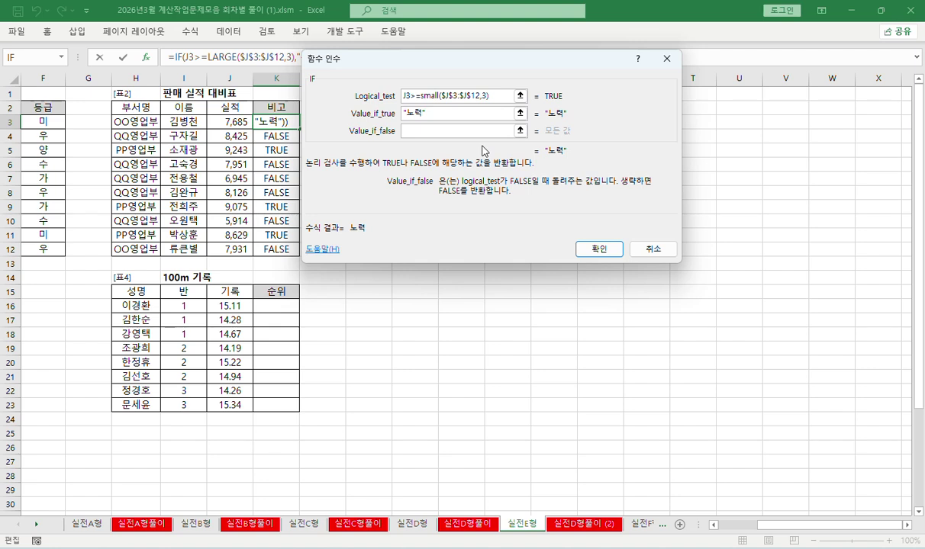
{"action": "type", "text": "\"\""}
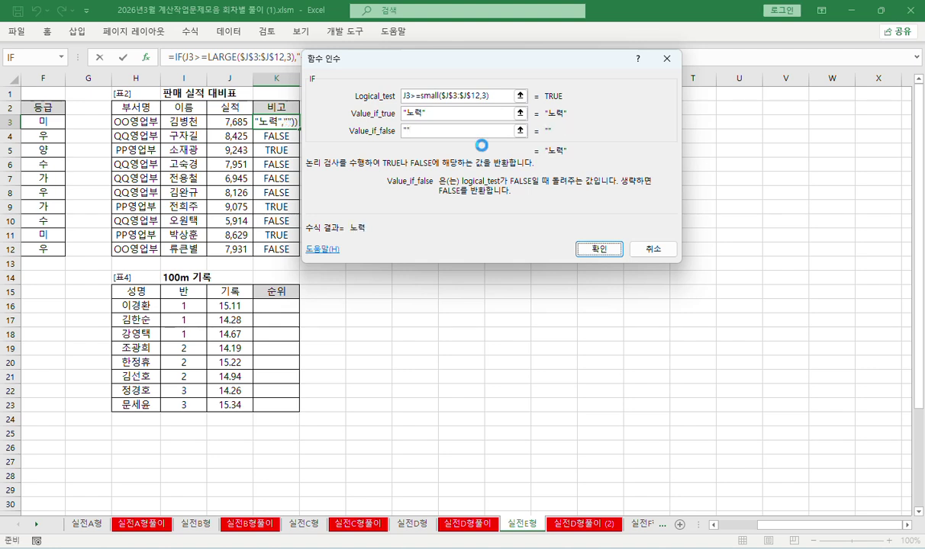
{"action": "key", "text": "Return"}
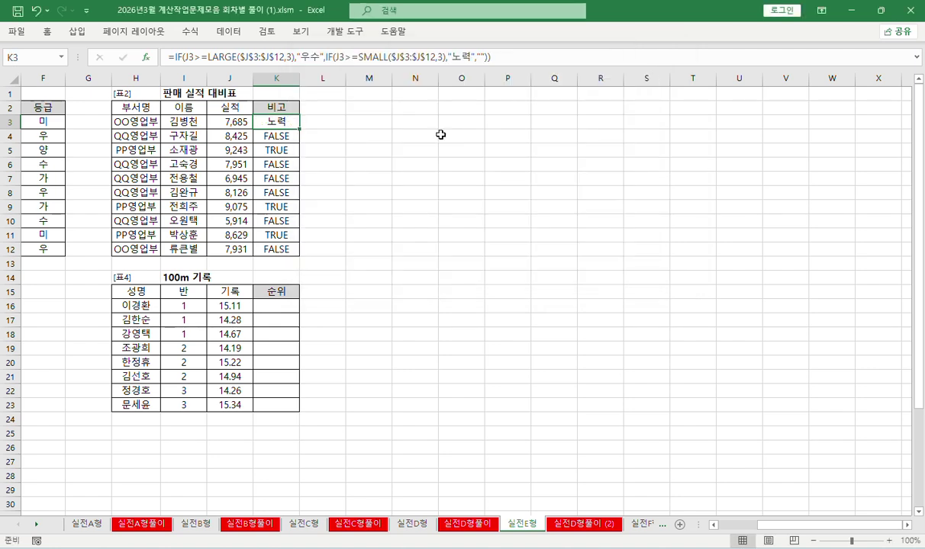
{"action": "double_click", "coordinate": [300, 128]}
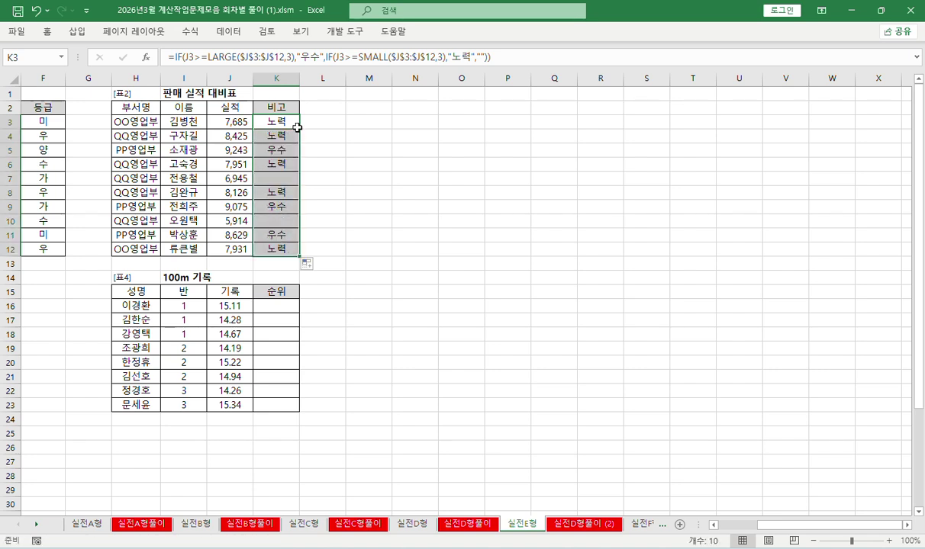
- Start an IFS formula in L3 with the first test J3>=LARGE($J$3:$J$12,3) and copy that test
{"action": "left_click_drag", "start_coordinate": [297, 127], "coordinate": [328, 126]}
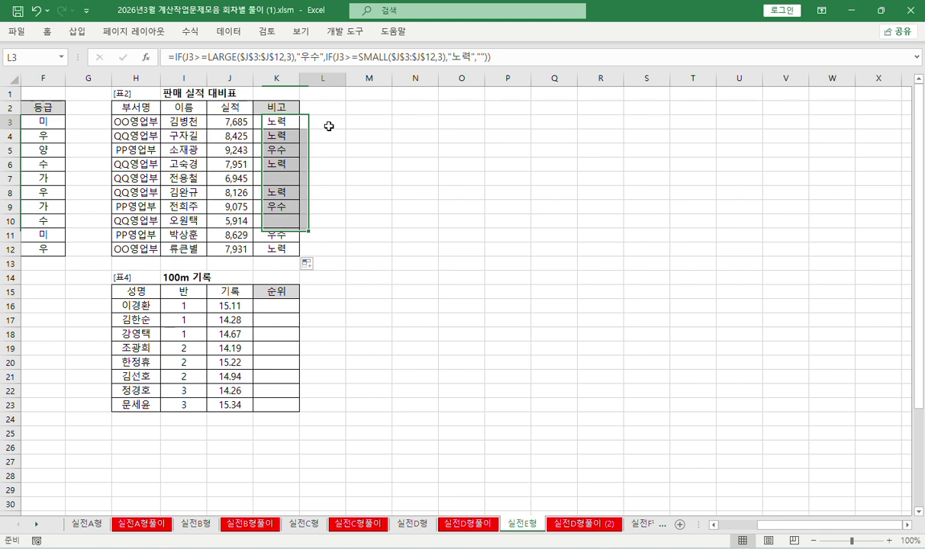
{"action": "left_click", "coordinate": [328, 126]}
{"action": "left_click", "coordinate": [217, 53]}
{"action": "type", "text": "=ㅑㄹ"}
{"action": "key", "text": "BackSpace"}
{"action": "key", "text": "BackSpace"}
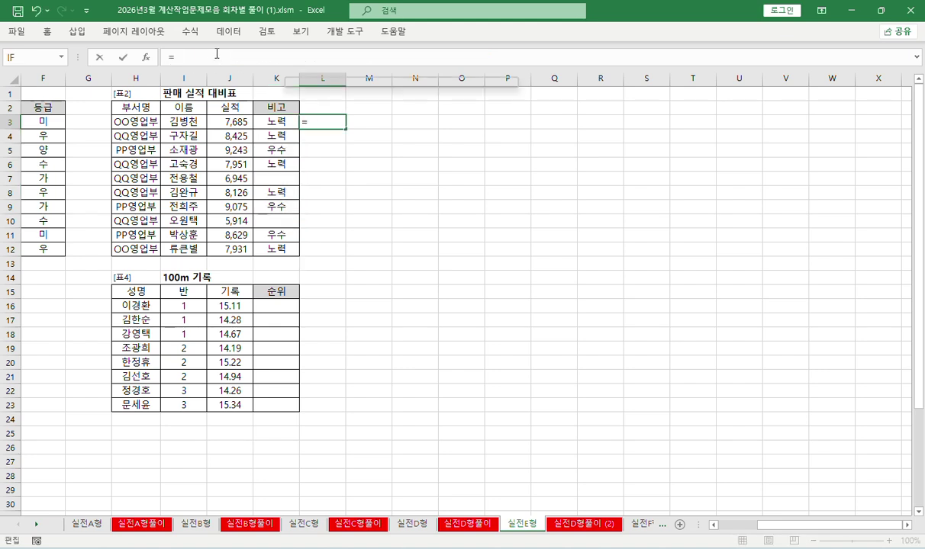
{"action": "type", "text": "ifs"}
{"action": "key", "text": "Tab"}
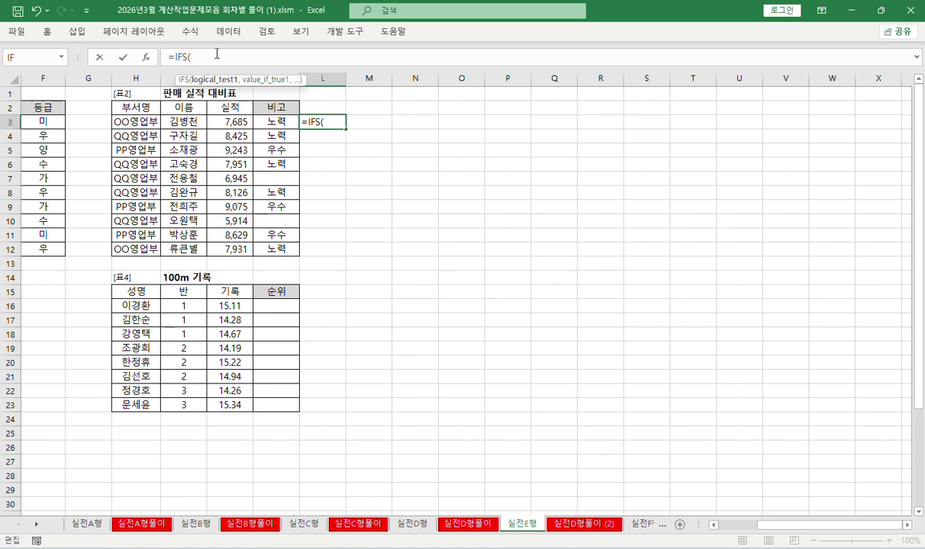
{"action": "type", "text": "J3>=LARGE($J$3:$J$12,3)"}
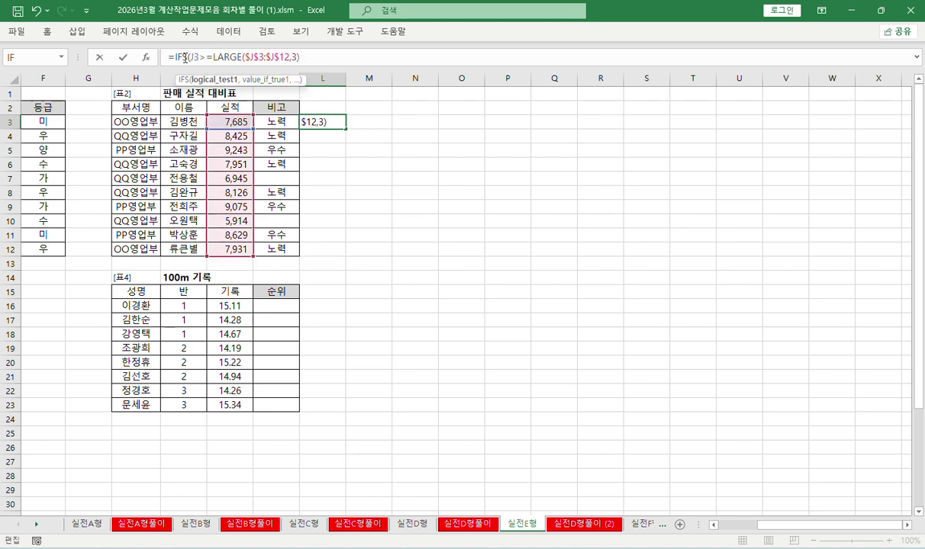
{"action": "left_click_drag", "start_coordinate": [190, 58], "coordinate": [302, 57]}
{"action": "key", "text": "ctrl+c"}
{"action": "left_click", "coordinate": [304, 57]}
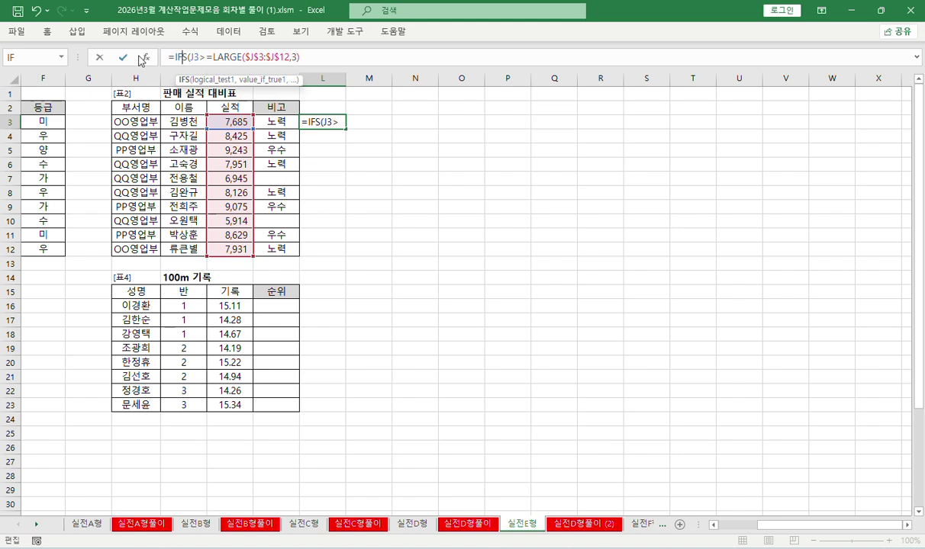
- Set the first return value of the L3 IFS function to "노력" in its function arguments
{"action": "left_click", "coordinate": [145, 58]}
{"action": "left_click_drag", "start_coordinate": [404, 61], "coordinate": [419, 60]}
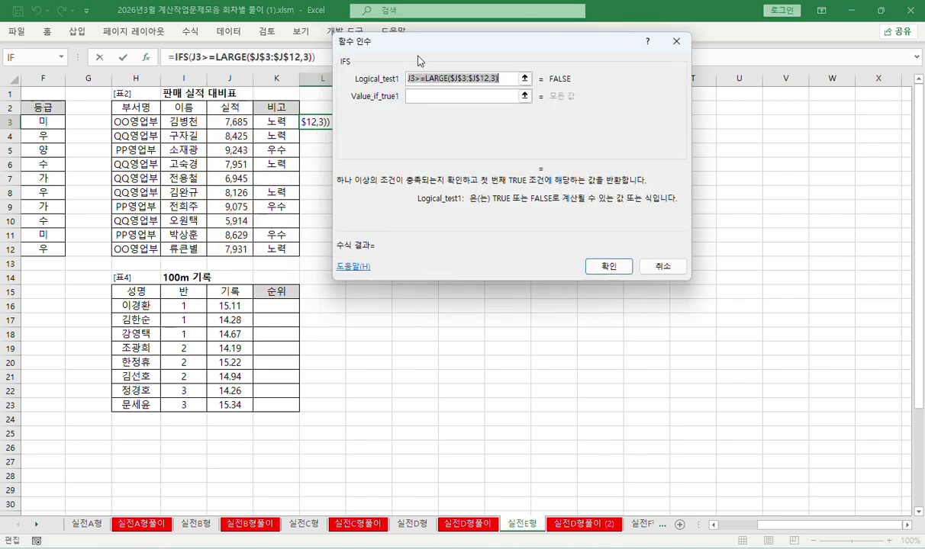
{"action": "left_click", "coordinate": [417, 97]}
{"action": "type", "text": "노력"}
{"action": "key", "text": "Tab"}
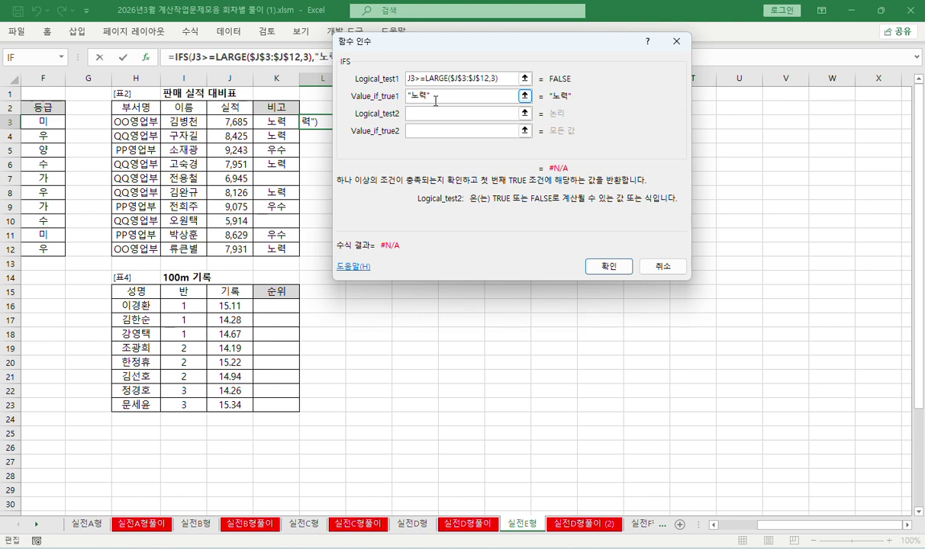
- Paste the copied test as the second IFS condition and change it to J3>=SMALL($J$3:$J$12,3)
{"action": "key", "text": "ctrl+v"}
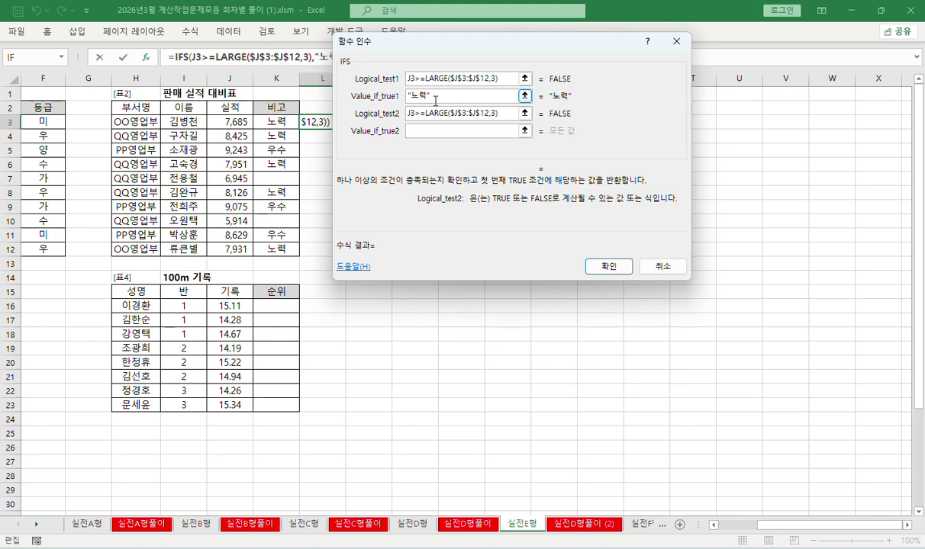
{"action": "key", "text": "BackSpace"}
{"action": "key", "text": "Left"}
{"action": "key", "text": "Left"}
{"action": "key", "text": "Left"}
{"action": "key", "text": "Left"}
{"action": "key", "text": "Left"}
{"action": "key", "text": "Left"}
{"action": "type", "text": "sm"}
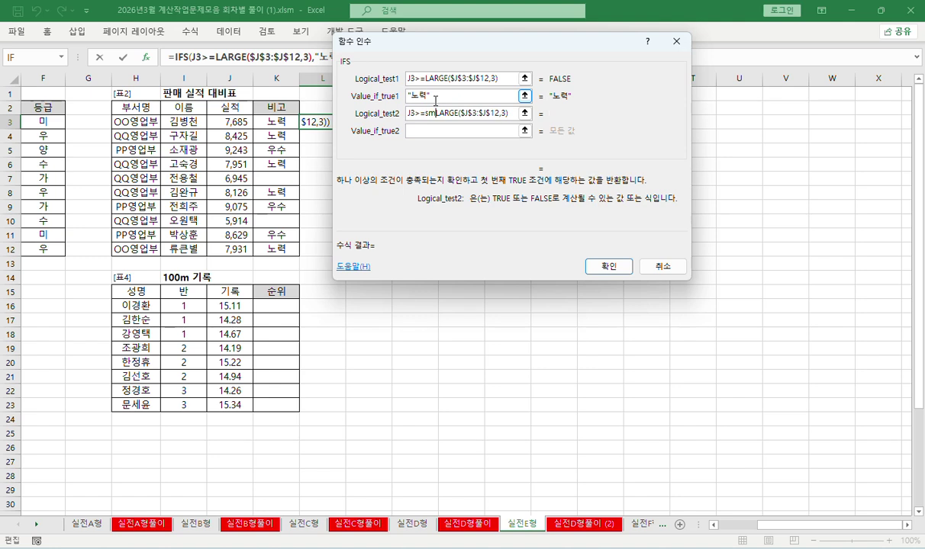
{"action": "type", "text": "all"}
{"action": "key", "text": "Delete"}
{"action": "key", "text": "Delete"}
{"action": "key", "text": "Delete"}
{"action": "key", "text": "Delete"}
{"action": "key", "text": "Delete"}
{"action": "key", "text": "Tab"}
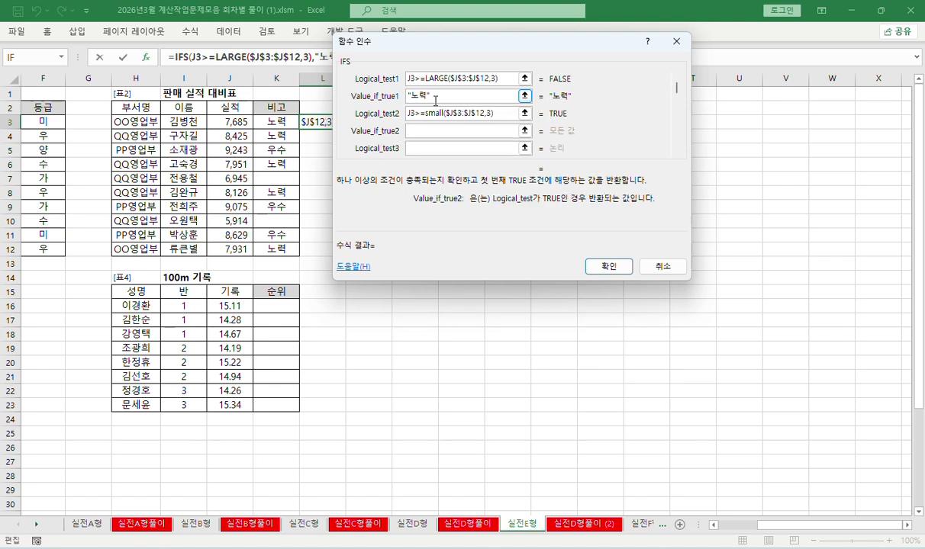
- Finish the L3 IFS formula with "우수" as the second value and TRUE returning "" as the final condition
{"action": "type", "text": "우수"}
{"action": "key", "text": "Tab"}
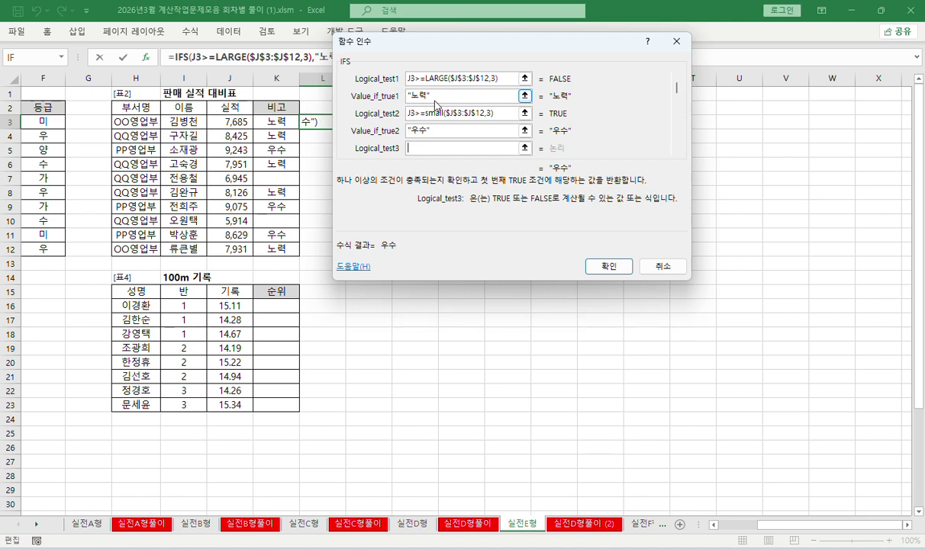
{"action": "type", "text": "true"}
{"action": "key", "text": "Tab"}
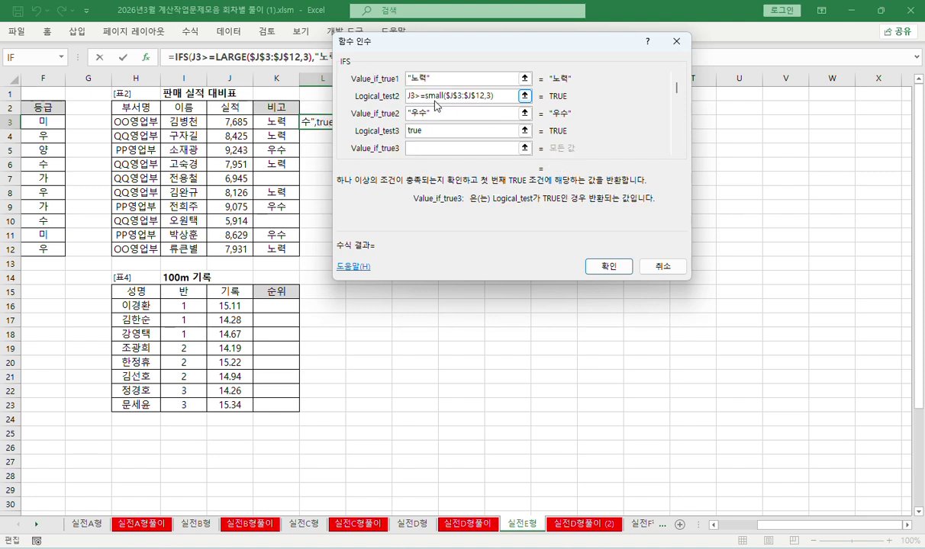
{"action": "type", "text": "\"\""}
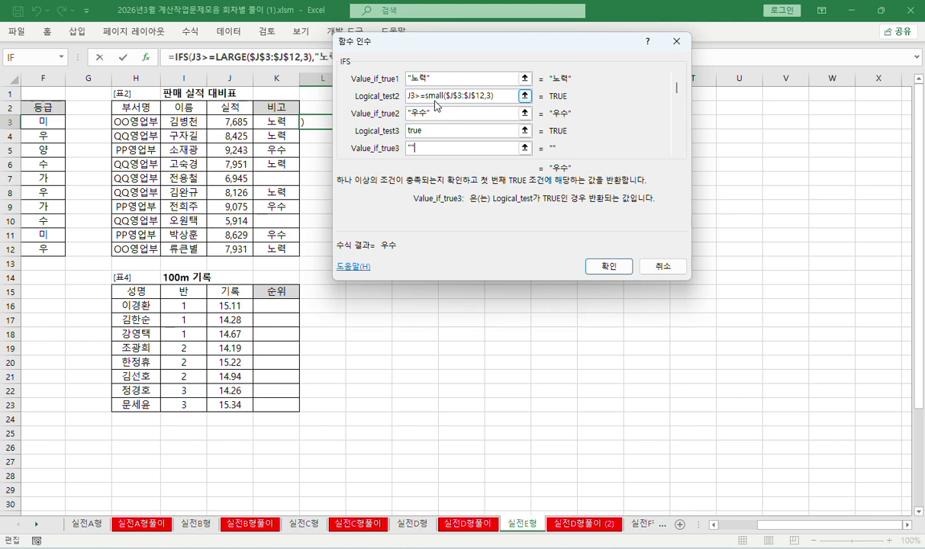
{"action": "left_click", "coordinate": [608, 266]}
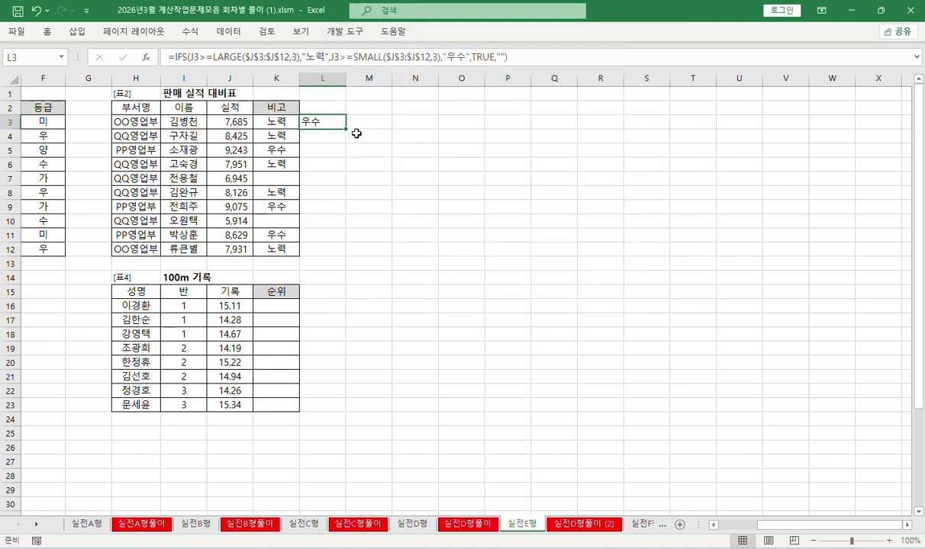
- Fill the L3 IFS formula down through L12 and copy its formula text
{"action": "left_click_drag", "start_coordinate": [346, 130], "coordinate": [334, 252]}
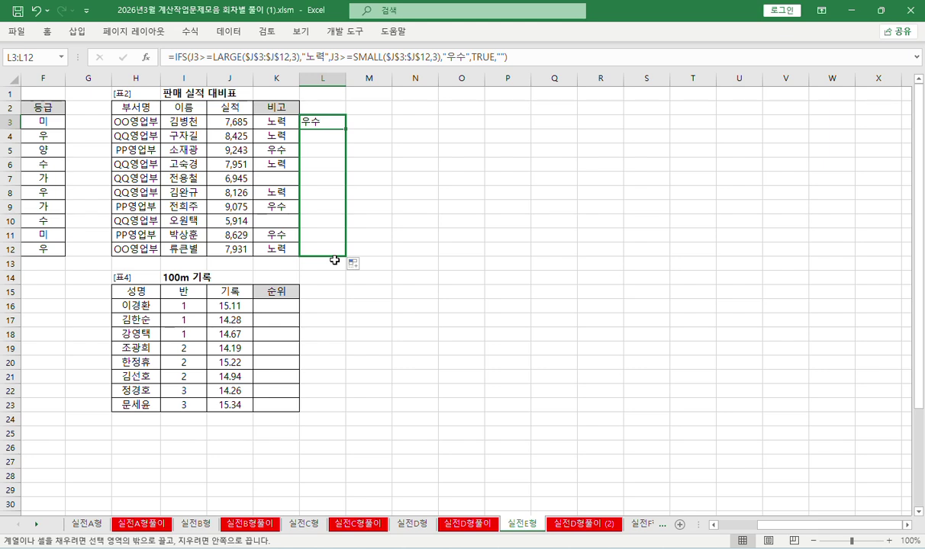
{"action": "left_click", "coordinate": [514, 57]}
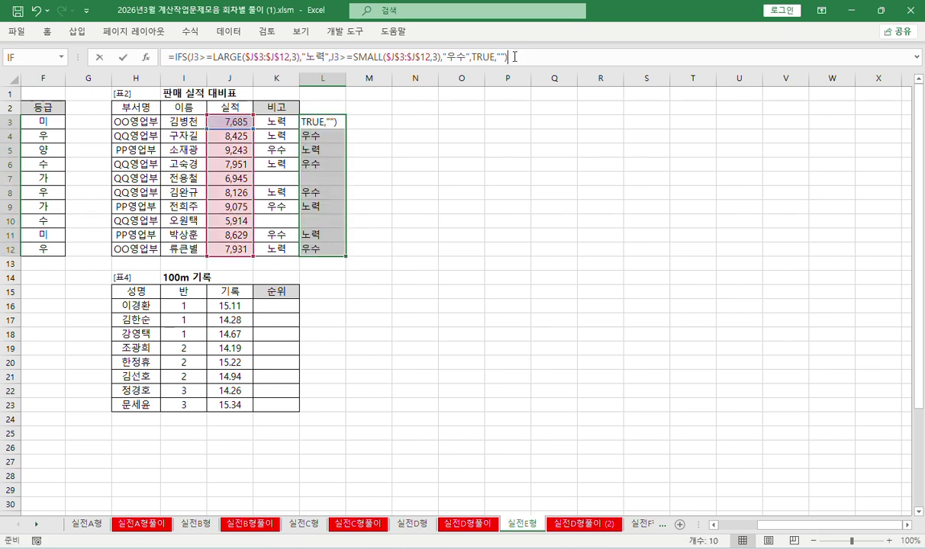
{"action": "key", "text": "Return"}
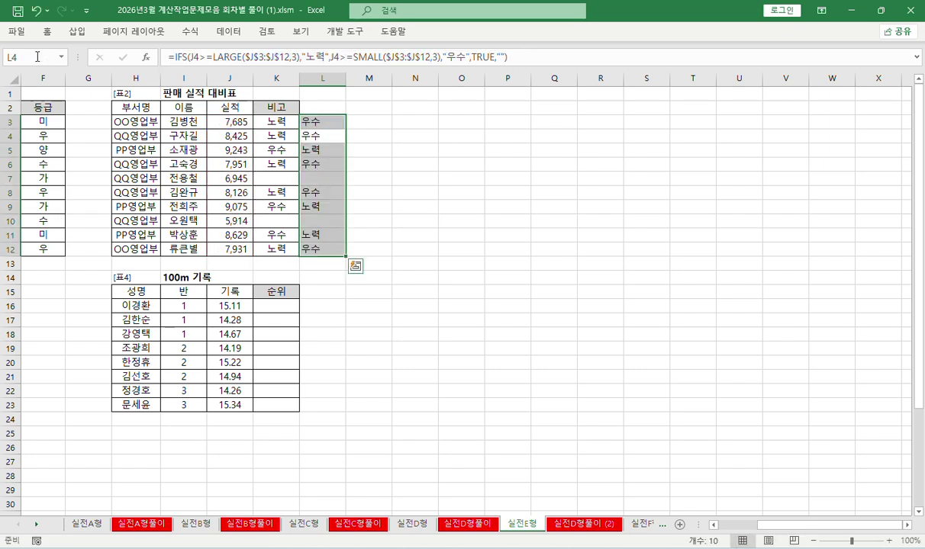
- Paste the copied IFS formula as text into A10 of the 실전D형풀이 (2) solution sheet
{"action": "left_click", "coordinate": [586, 524]}
{"action": "left_click", "coordinate": [134, 284]}
{"action": "left_click", "coordinate": [137, 309]}
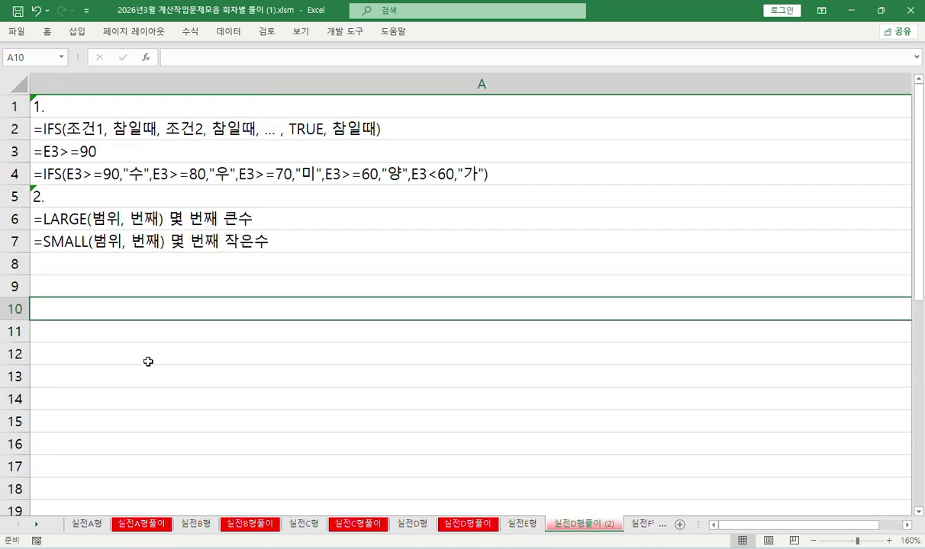
{"action": "type", "text": "=IFS(J3>=LARGE($J$3:$J$12,3),\"노력\",J3>=SMALL($J$3:$J$12,3),\"우수\",TRUE,\"\")"}
{"action": "left_click", "coordinate": [93, 285]}
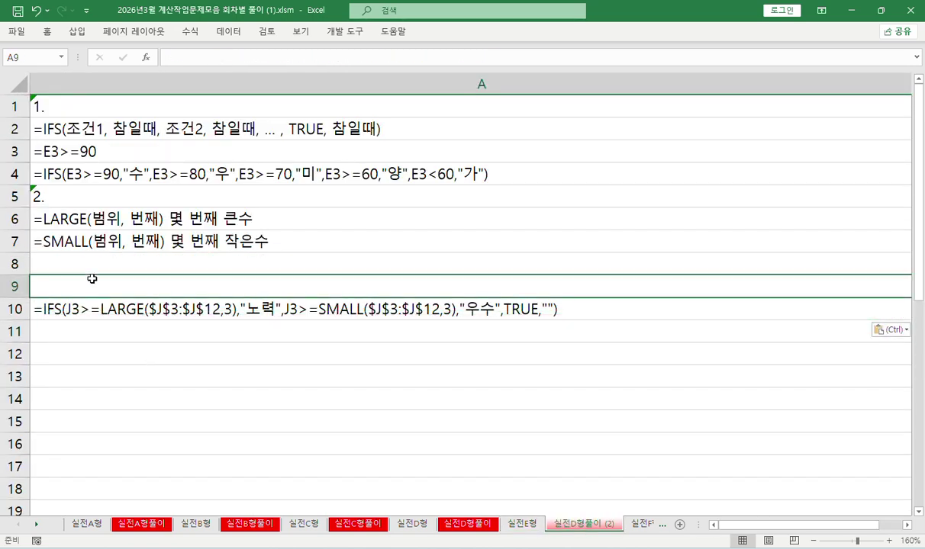
- Copy the nested IF formula text from K3 on 실전E형 and paste it into A8 and A9 of the 실전D형풀이 (2) sheet
{"action": "left_click", "coordinate": [511, 525]}
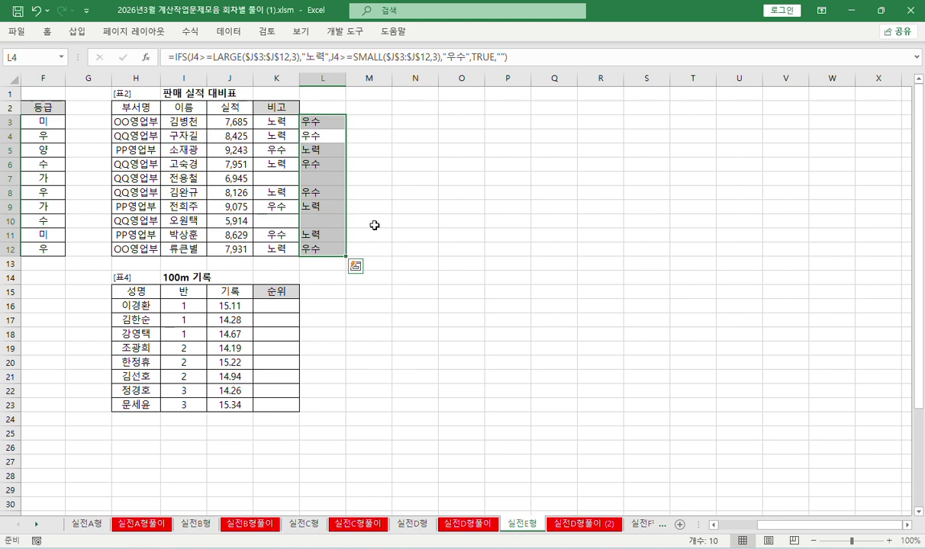
{"action": "left_click", "coordinate": [265, 123]}
{"action": "left_click_drag", "start_coordinate": [493, 58], "coordinate": [27, 59]}
{"action": "key", "text": "ctrl+c"}
{"action": "key", "text": "Return"}
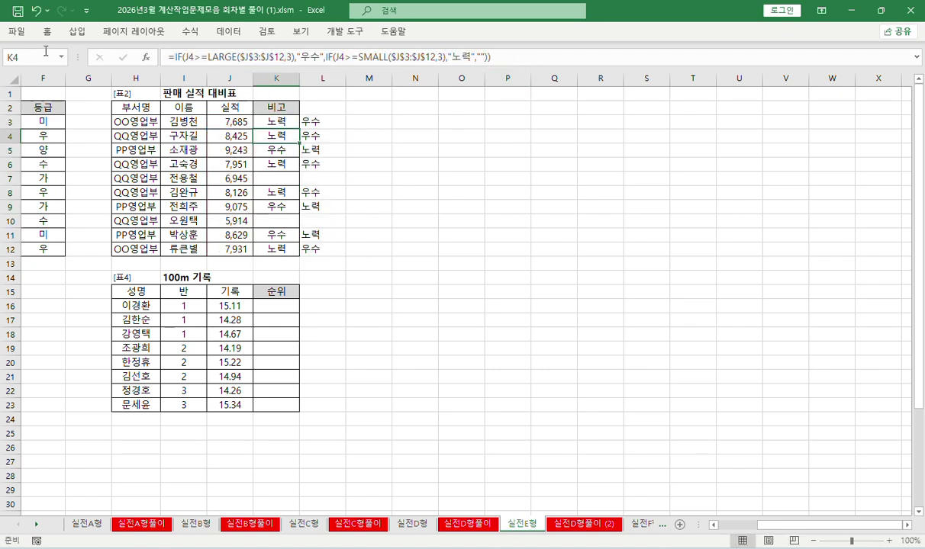
{"action": "left_click", "coordinate": [583, 524]}
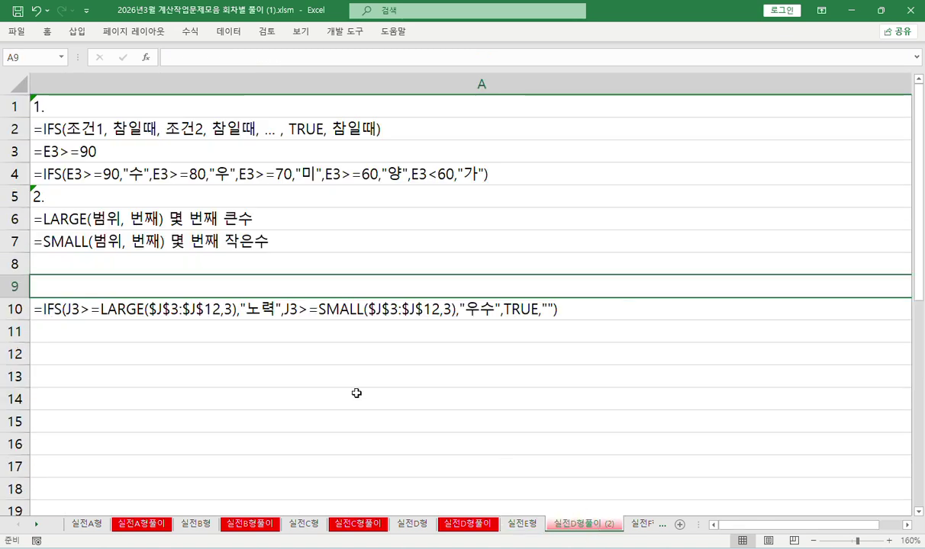
{"action": "left_click", "coordinate": [91, 262]}
{"action": "key", "text": "ctrl+v"}
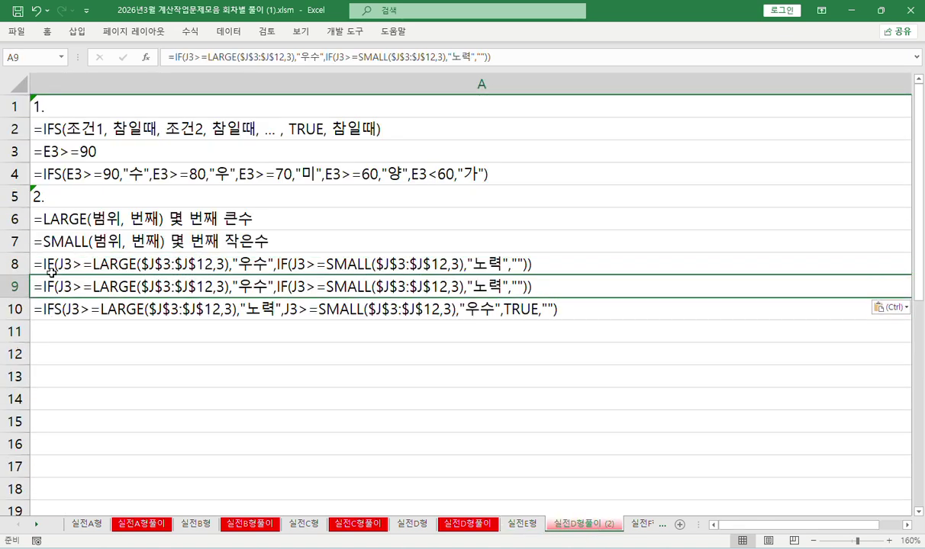
- Trim the formula text in A8 to just the condition =J3>=LARGE($J$3:$J$12,3)
{"action": "double_click", "coordinate": [43, 264]}
{"action": "left_click_drag", "start_coordinate": [44, 264], "coordinate": [60, 264]}
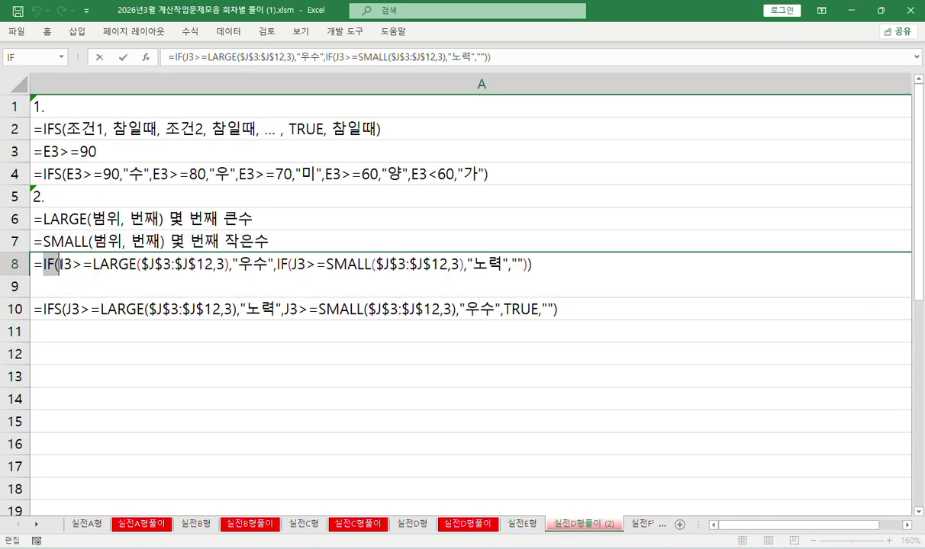
{"action": "key", "text": "Delete"}
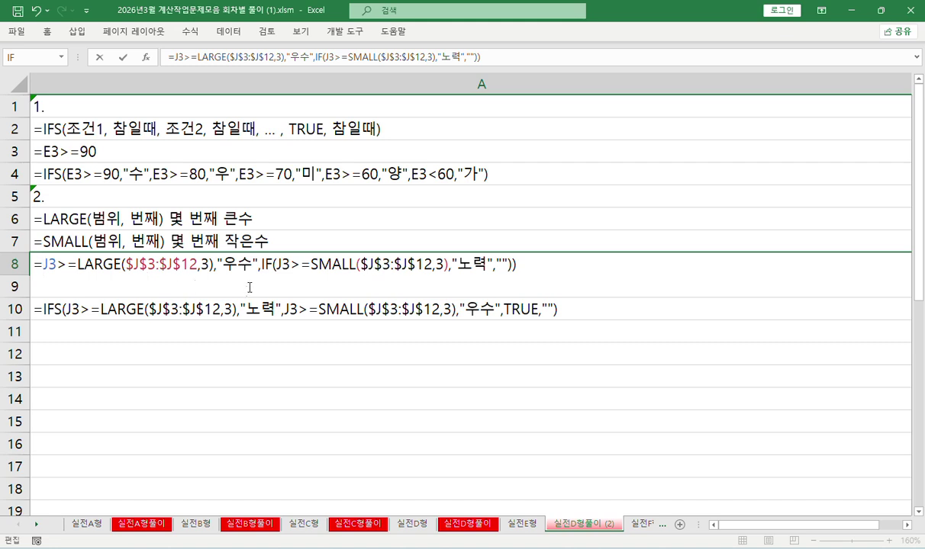
{"action": "left_click_drag", "start_coordinate": [213, 264], "coordinate": [708, 292]}
{"action": "key", "text": "Delete"}
{"action": "key", "text": "Return"}
- Move the recorded IFS formula from A10 down to A11
{"action": "left_click", "coordinate": [706, 301]}
{"action": "scroll", "coordinate": [687, 300], "scroll_direction": "down", "scroll_amount": 2}
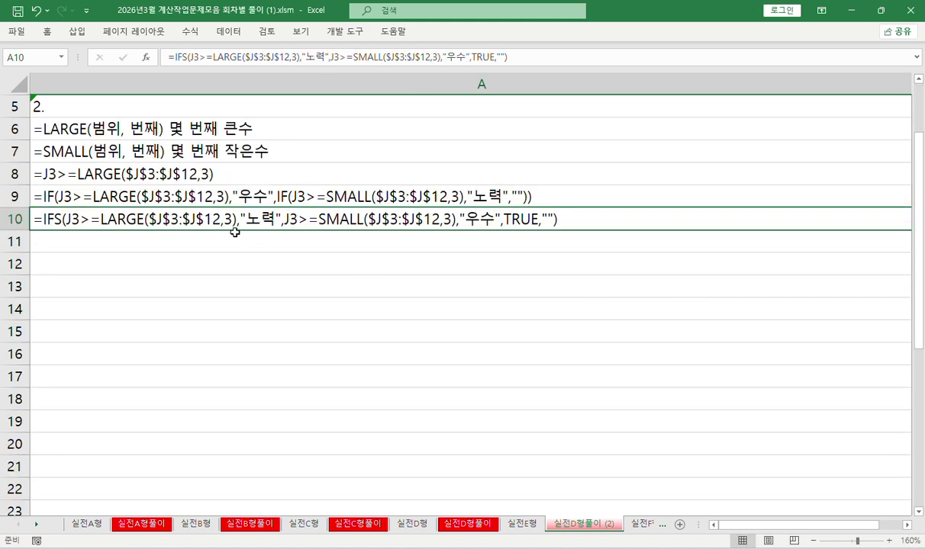
{"action": "left_click_drag", "start_coordinate": [235, 232], "coordinate": [237, 244]}
- Append the note "if함수에 조건에 계산결과를 사용하면 절대주소 유무" to the LARGE condition in A8
{"action": "double_click", "coordinate": [332, 180]}
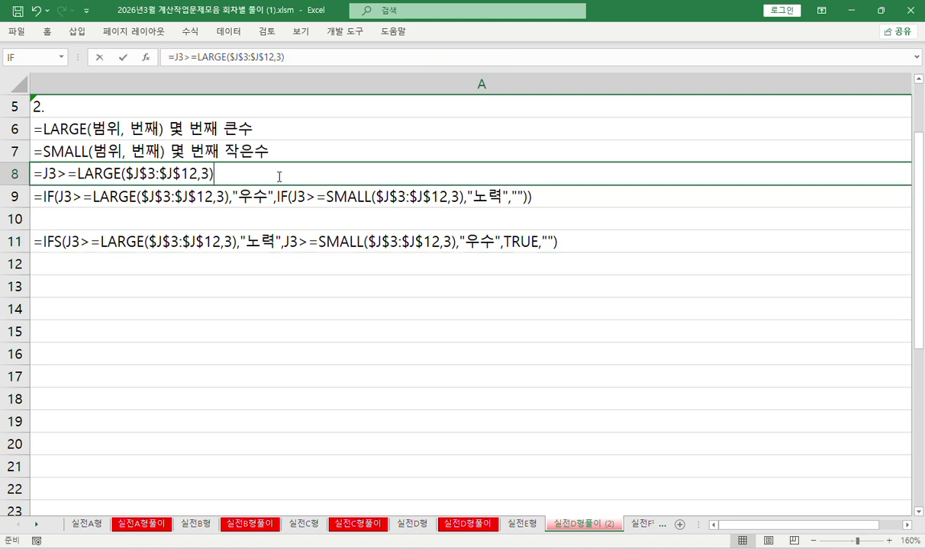
{"action": "type", "text": "ㅑㄹ"}
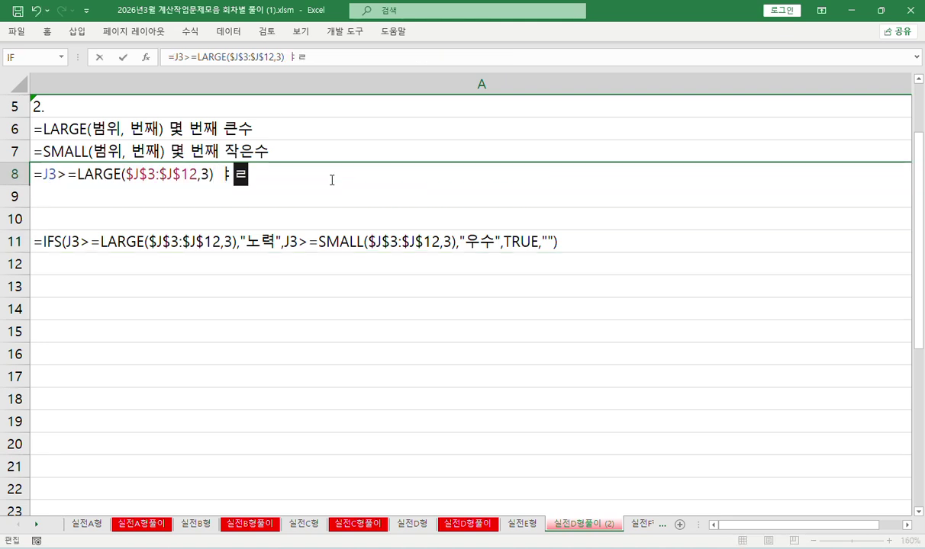
{"action": "key", "text": "BackSpace"}
{"action": "key", "text": "BackSpace"}
{"action": "key", "text": "Hangul"}
{"action": "type", "text": "if"}
{"action": "key", "text": "Hangul"}
{"action": "type", "text": "ㅎ함수에 족"}
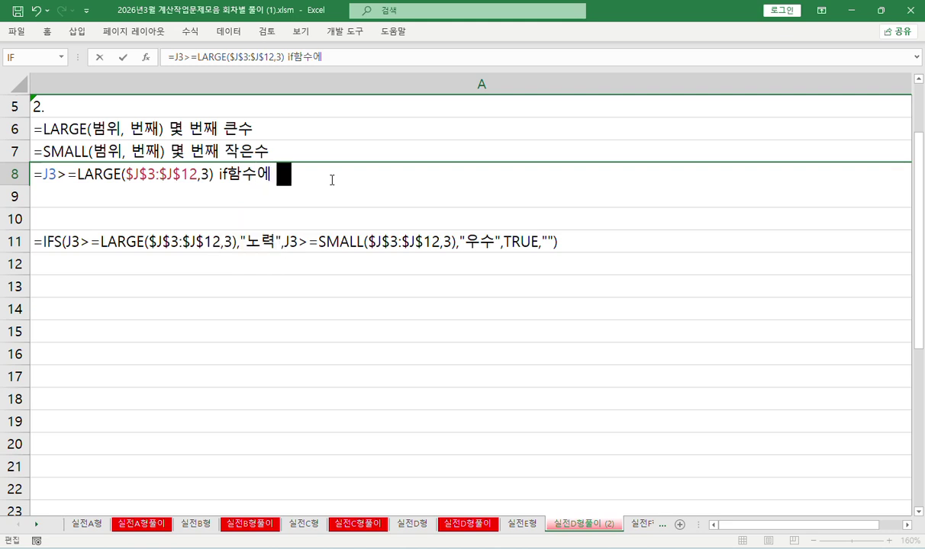
{"action": "type", "text": "건에 겟"}
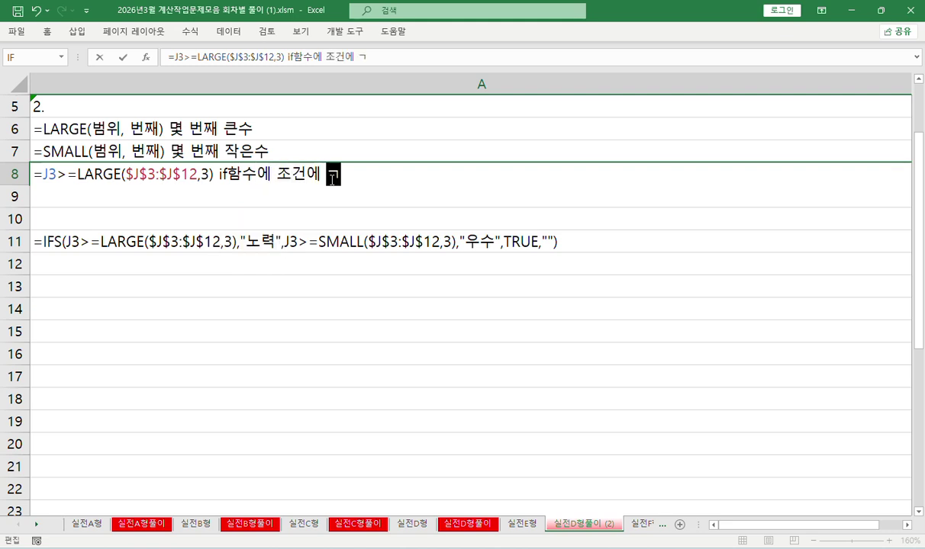
{"action": "type", "text": "산결과"}
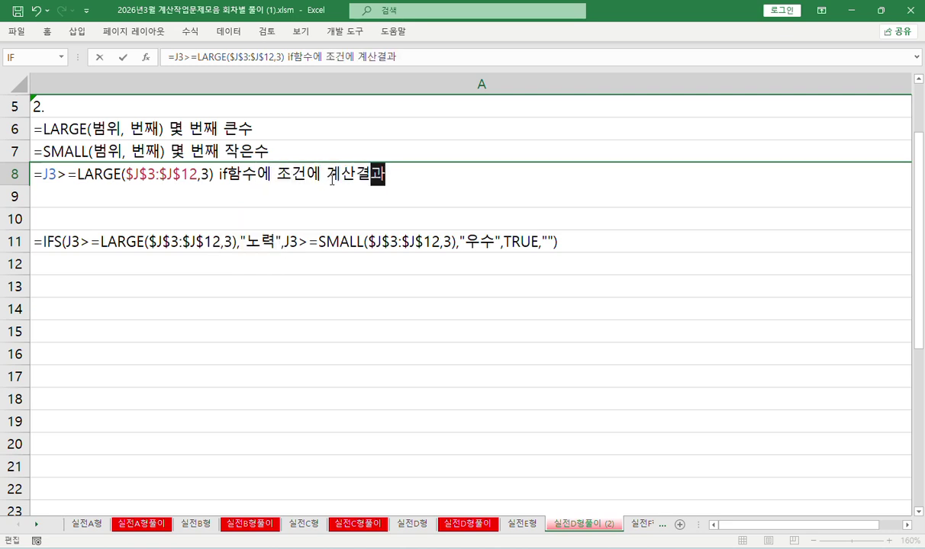
{"action": "type", "text": "를 사용함"}
{"action": "type", "text": "면 절"}
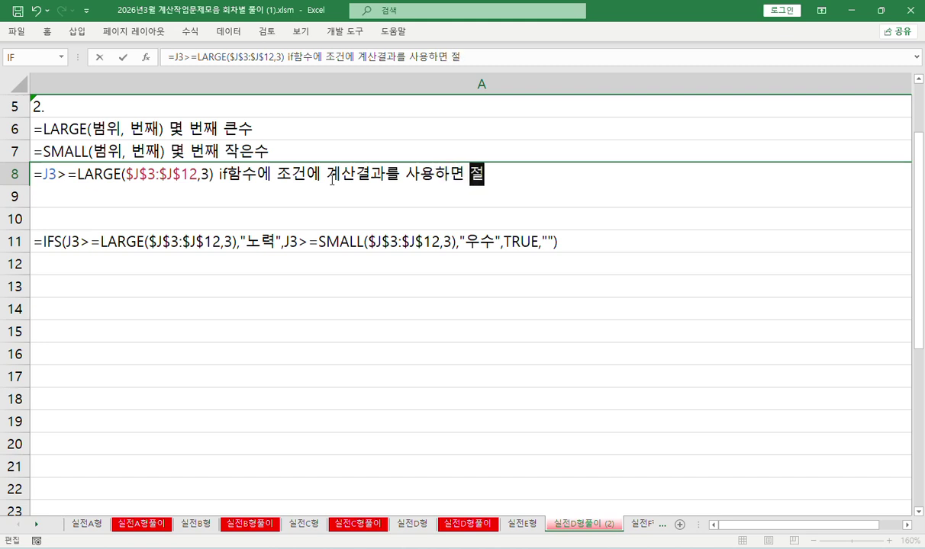
{"action": "type", "text": "대주소 유"}
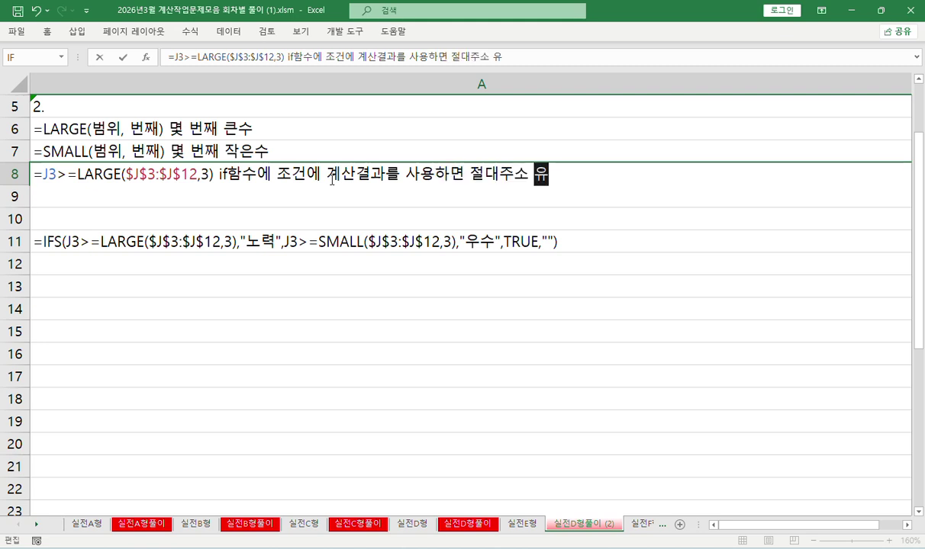
{"action": "key", "text": "BackSpace"}
{"action": "key", "text": "BackSpace"}
{"action": "type", "text": "유무"}
{"action": "key", "text": "Return"}
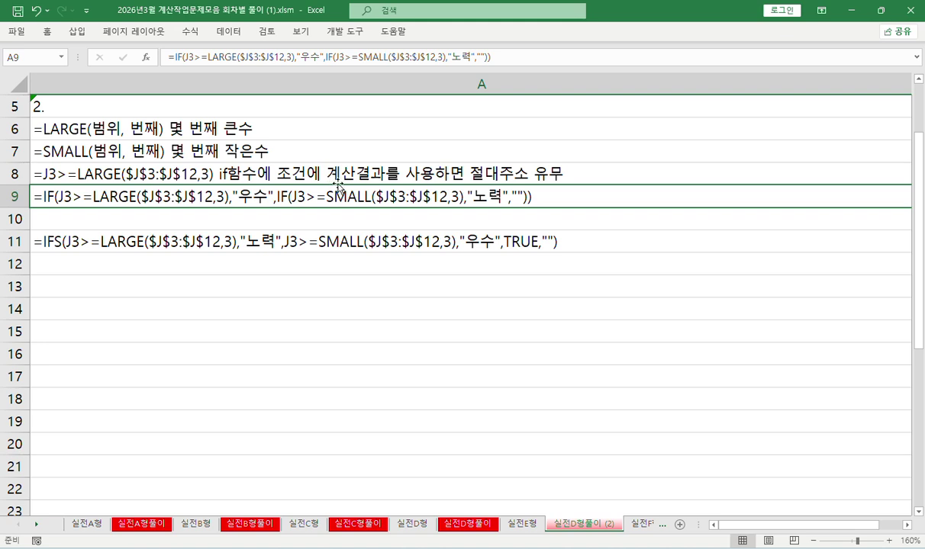
- Enter 3 in A12 as the label for the third problem's notes
{"action": "key", "text": "Down"}
{"action": "key", "text": "Down"}
{"action": "key", "text": "Down"}
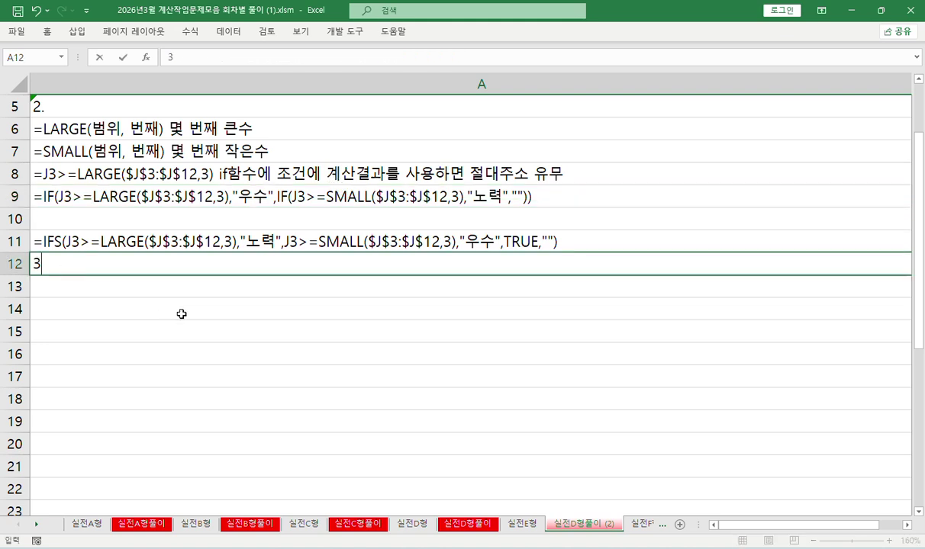
{"action": "type", "text": "3"}
{"action": "key", "text": "Return"}
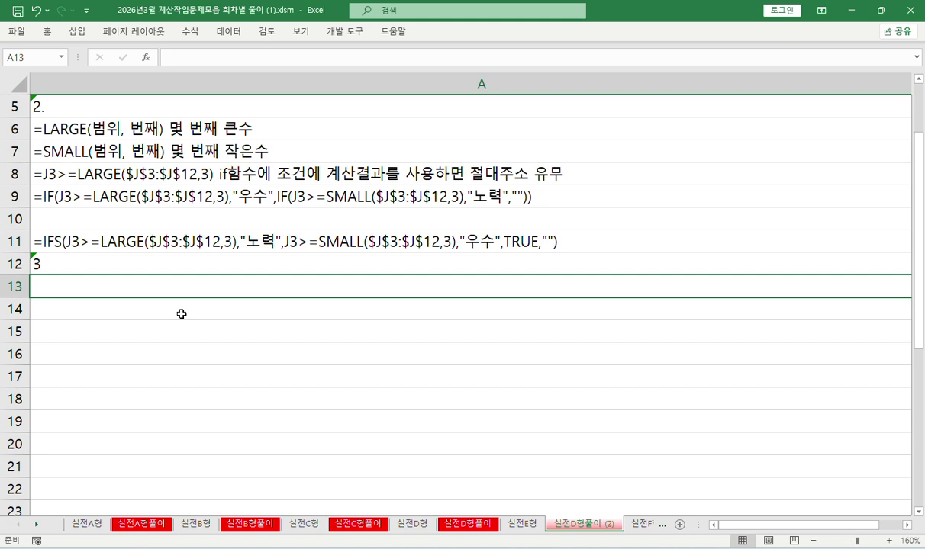
- Write the ROUNDUP syntax in A13 with the arguments 숫자 and 자리수
{"action": "type", "text": "=ro"}
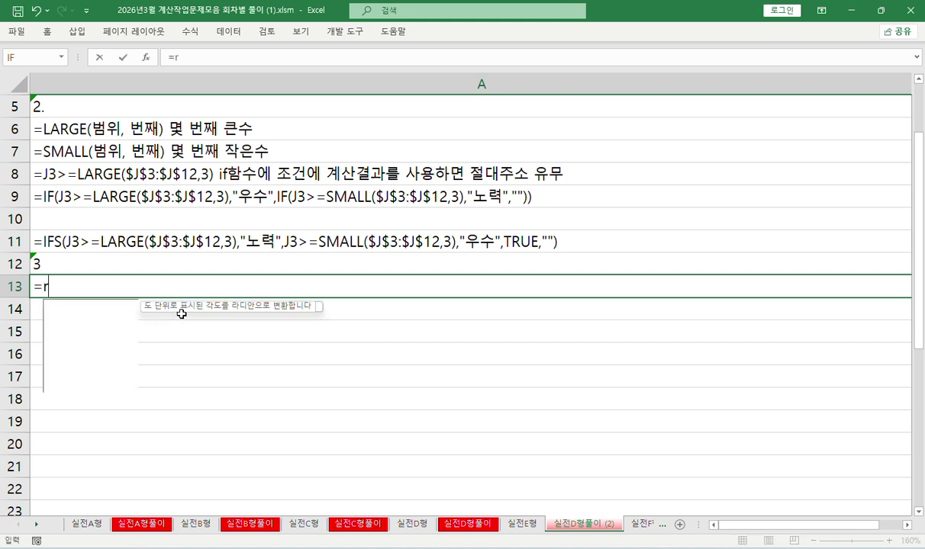
{"action": "key", "text": "Down"}
{"action": "key", "text": "Down"}
{"action": "key", "text": "Down"}
{"action": "key", "text": "Tab"}
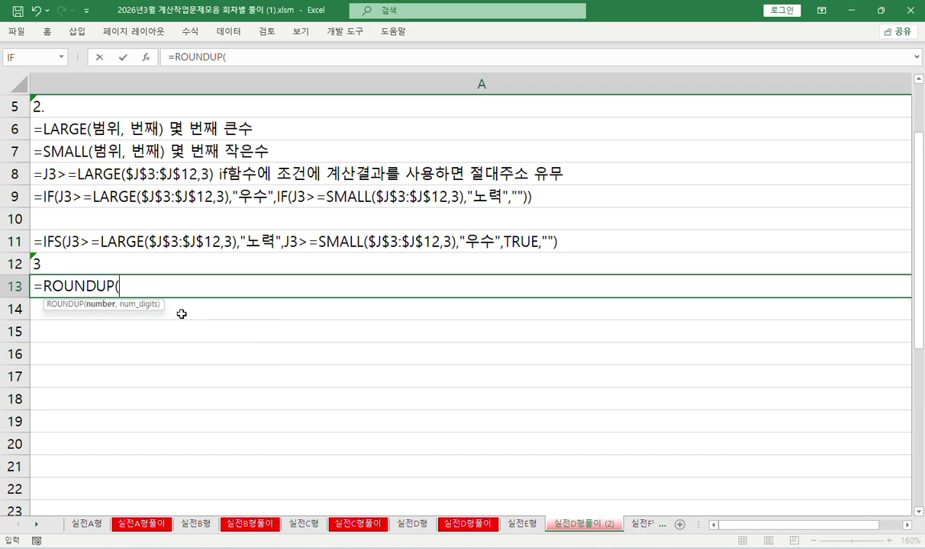
{"action": "type", "text": "수ㅅ자, ㅈㅏ리수"}
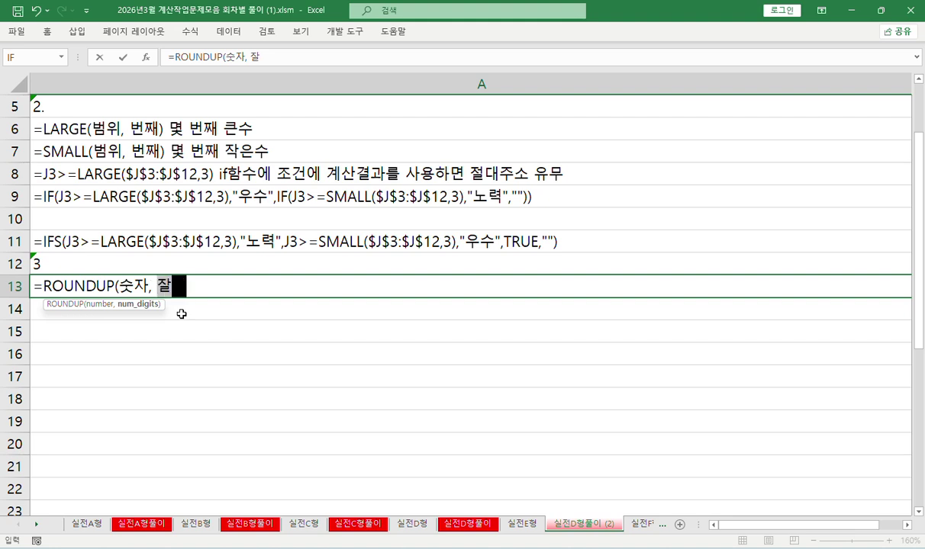
- Close the ROUNDUP syntax in A13 and add the note "올림 0은 정수 1은 한자리 표시 -1은 1에 자리서 올림"
{"action": "type", "text": ") 올"}
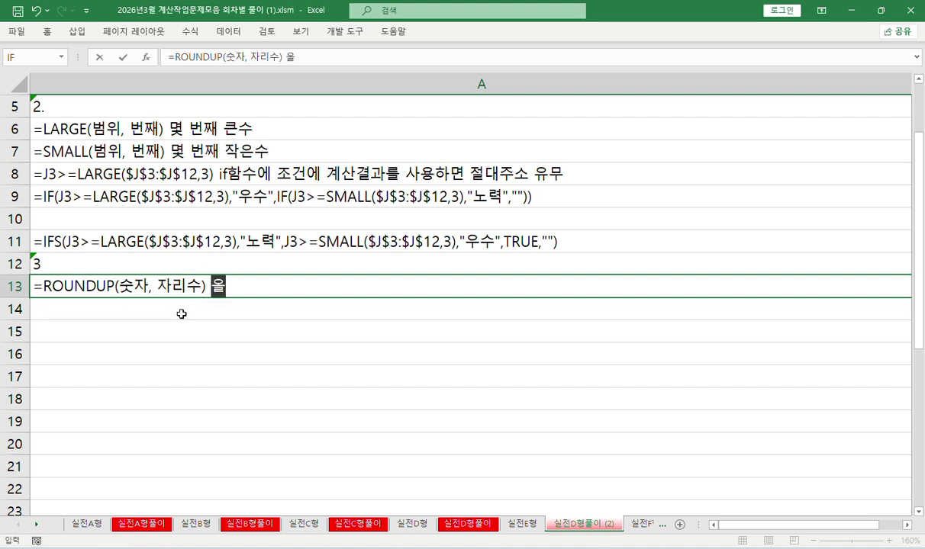
{"action": "type", "text": "림 0은 정수 1은 "}
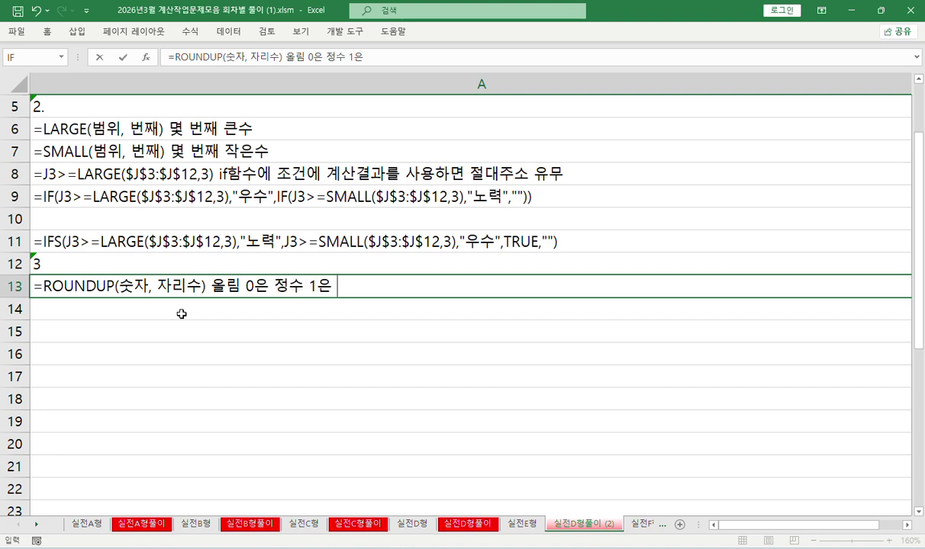
{"action": "type", "text": "한지리"}
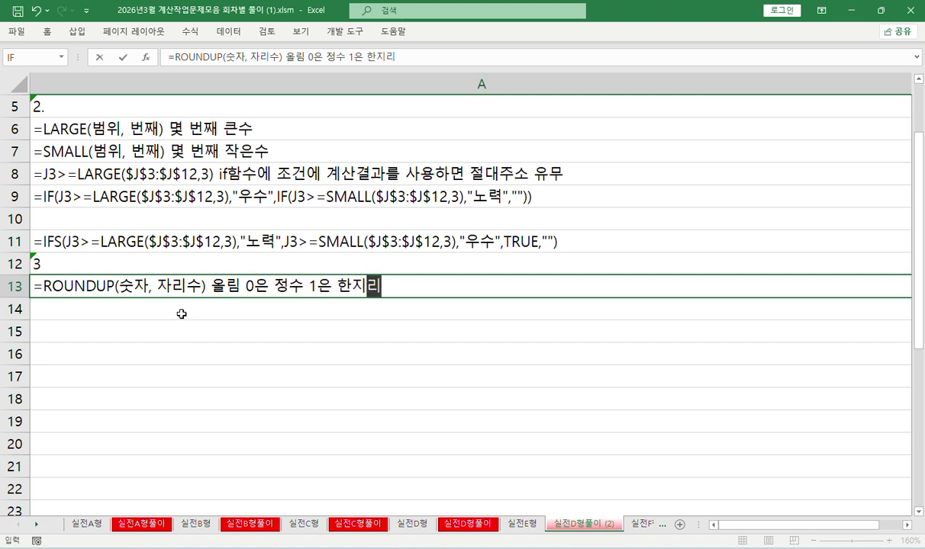
{"action": "key", "text": "BackSpace"}
{"action": "key", "text": "BackSpace"}
{"action": "key", "text": "BackSpace"}
{"action": "type", "text": "자리 표시 "}
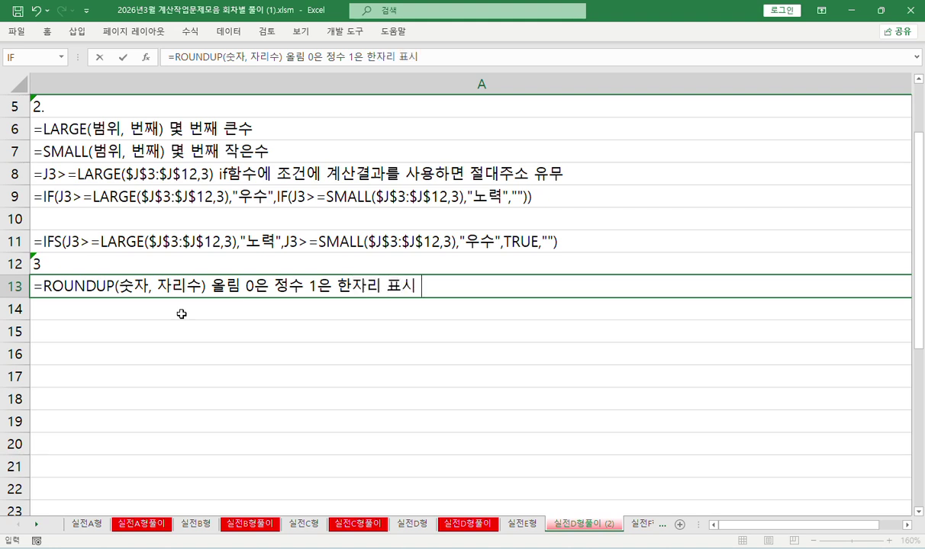
{"action": "type", "text": "- 1은 21"}
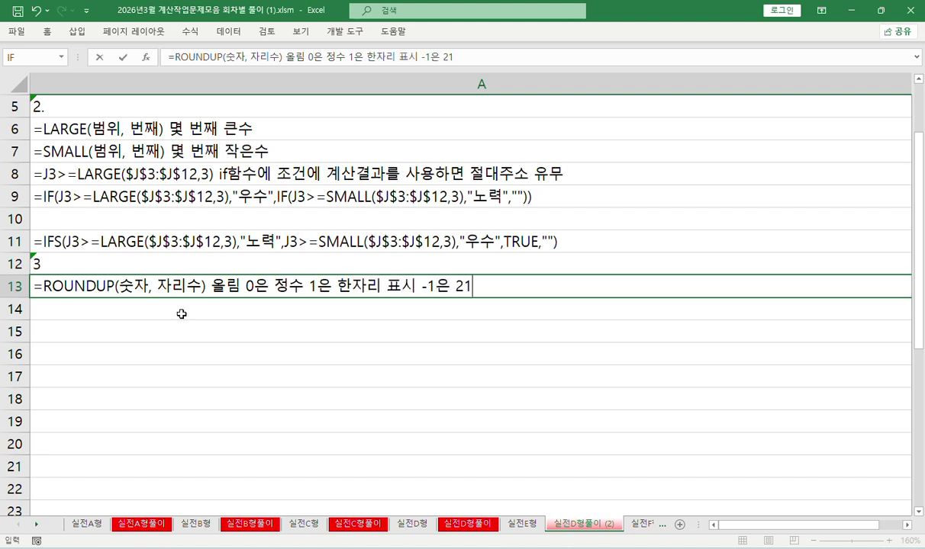
{"action": "key", "text": "BackSpace"}
{"action": "key", "text": "BackSpace"}
{"action": "type", "text": "1에 "}
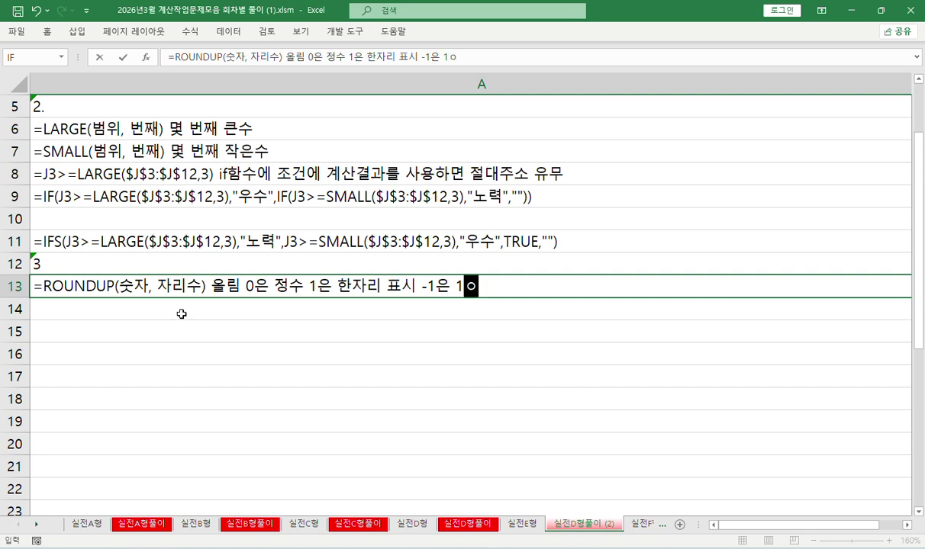
{"action": "type", "text": "자리서 올"}
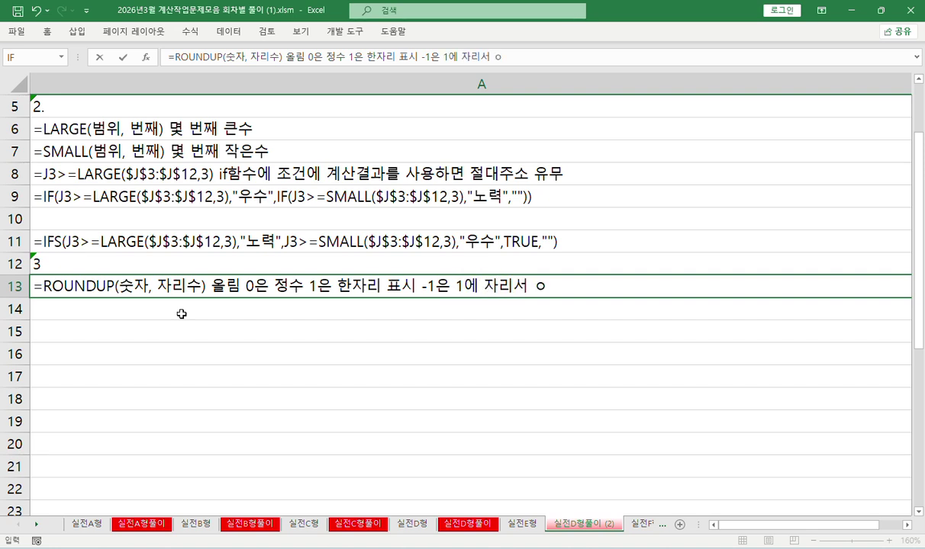
{"action": "type", "text": "림"}
{"action": "key", "text": "Return"}
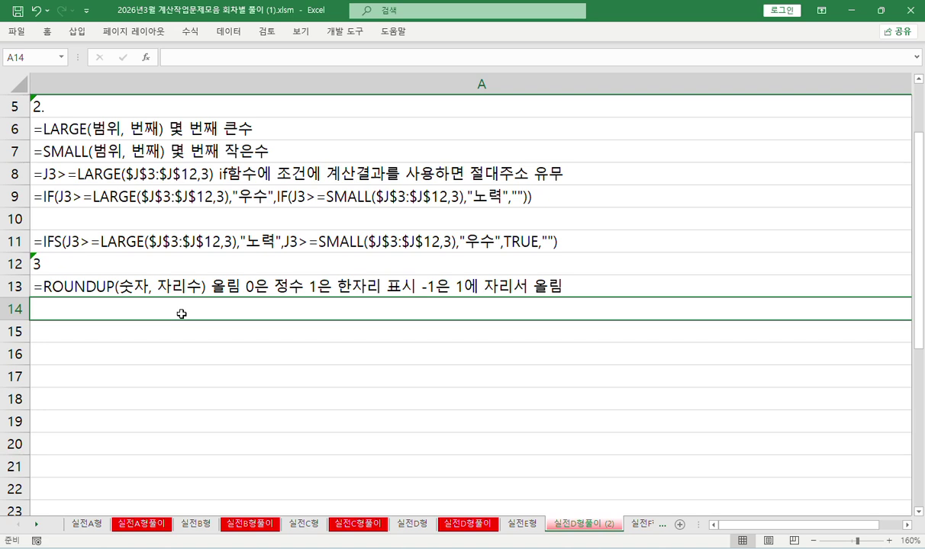
- Write the DATEVALUE syntax in A14 with the arguments 표전체, 계산할 열번호 and 조건범위
{"action": "double_click", "coordinate": [181, 314]}
{"action": "type", "text": "=da"}
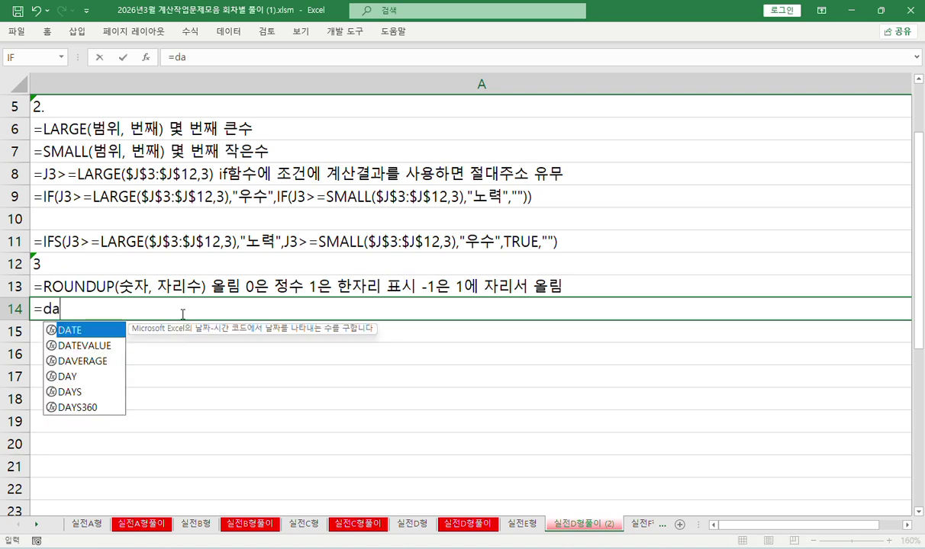
{"action": "key", "text": "Down"}
{"action": "key", "text": "Tab"}
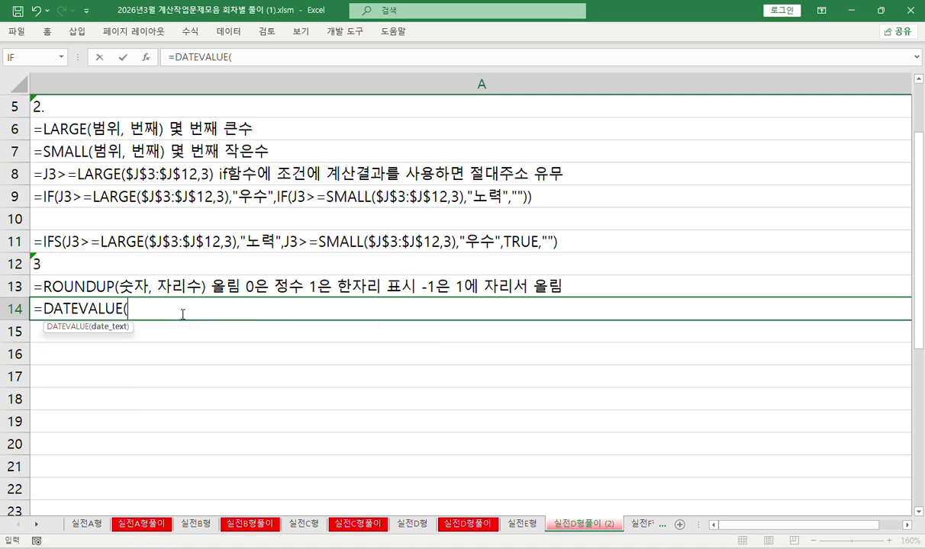
{"action": "type", "text": "표전체"}
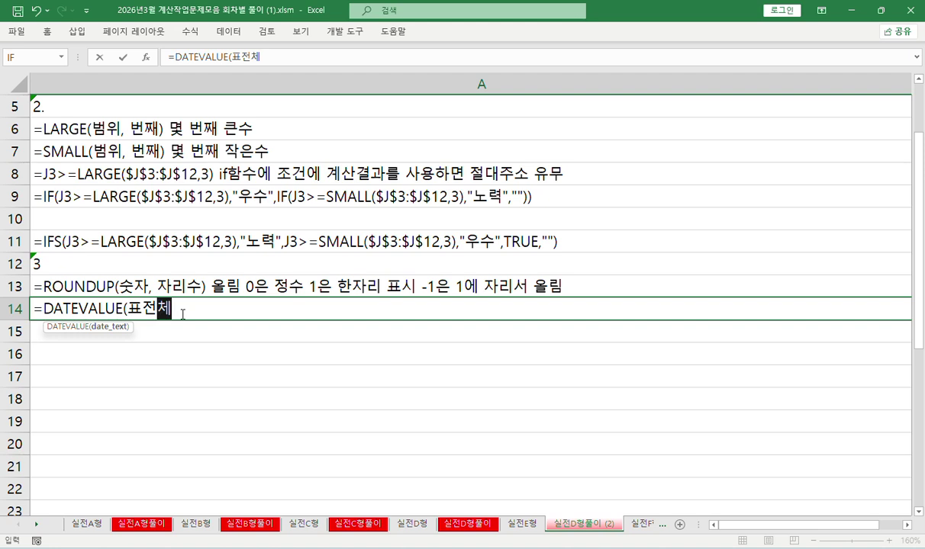
{"action": "type", "text": ", 계산할 ㅇ"}
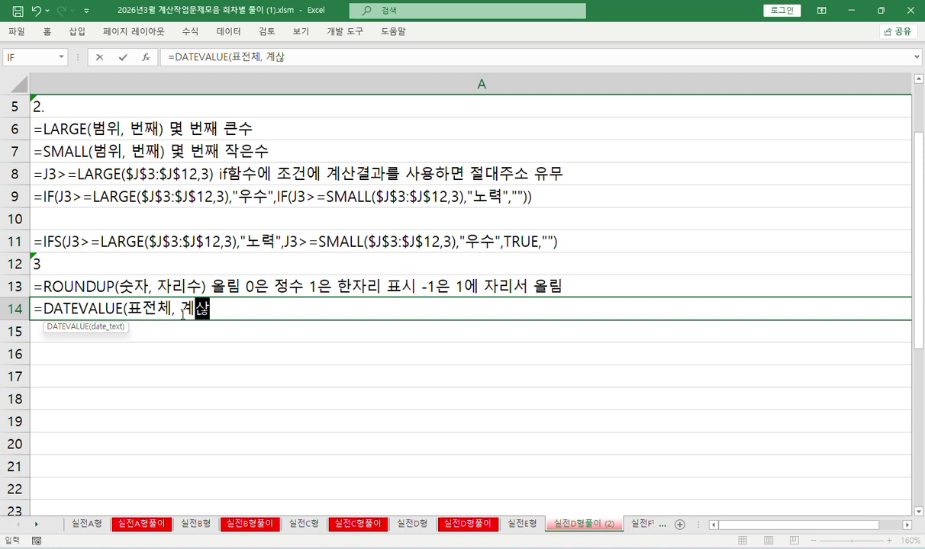
{"action": "type", "text": "열번호"}
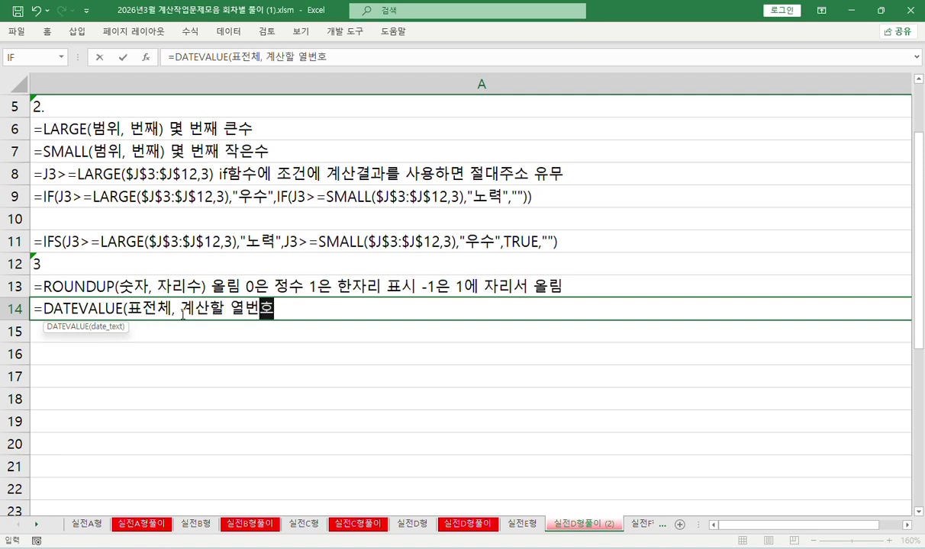
{"action": "type", "text": ", 조건범"}
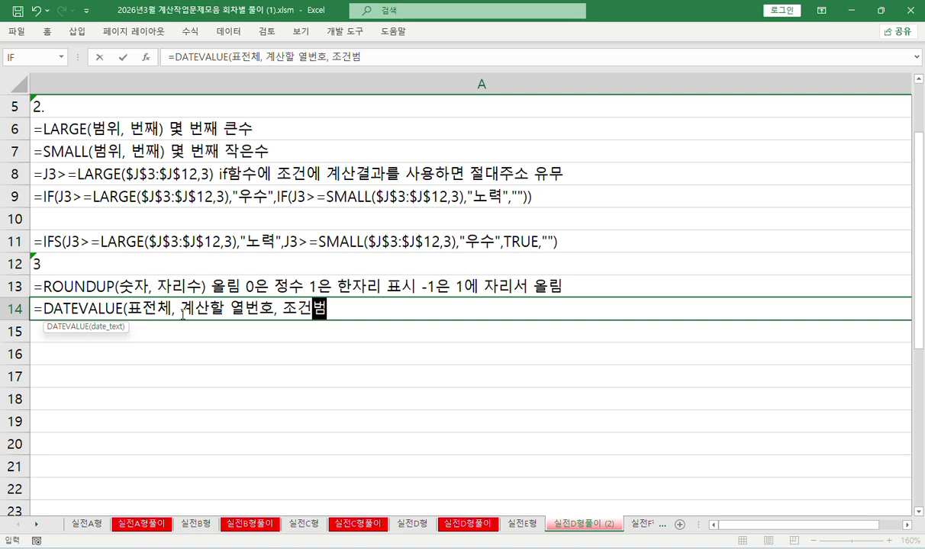
{"action": "type", "text": "위)"}
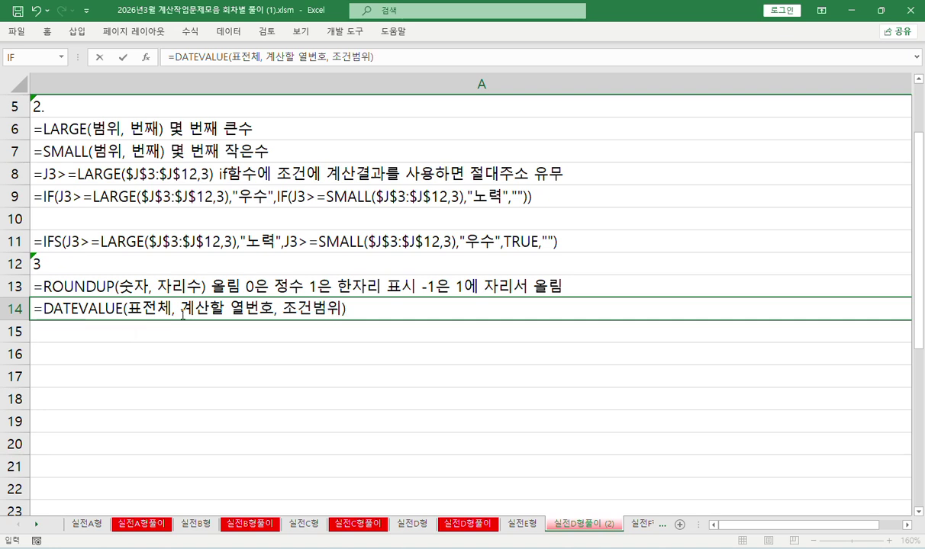
{"action": "key", "text": "Return"}
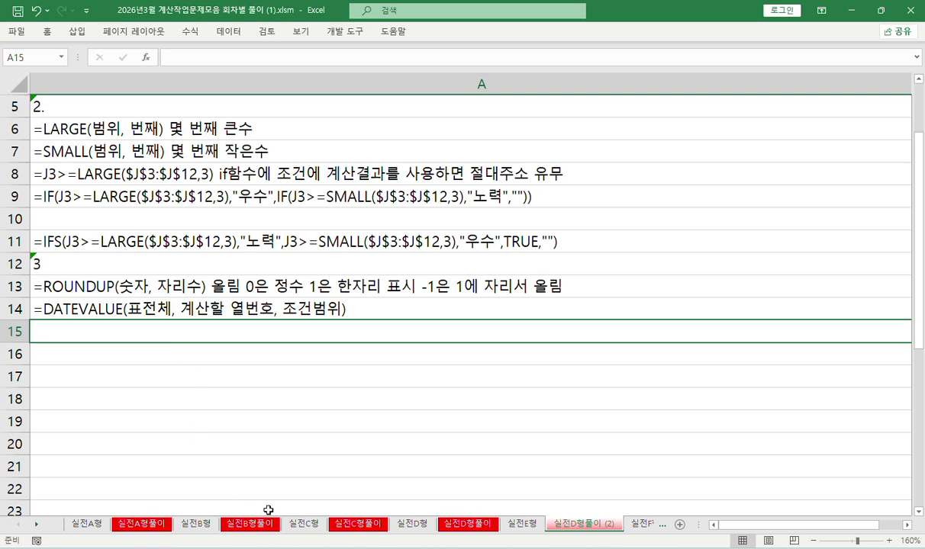
- On the 실전E형 sheet, fill the 취업률(%) header cell C15 in table 3 with yellow
{"action": "left_click", "coordinate": [517, 526]}
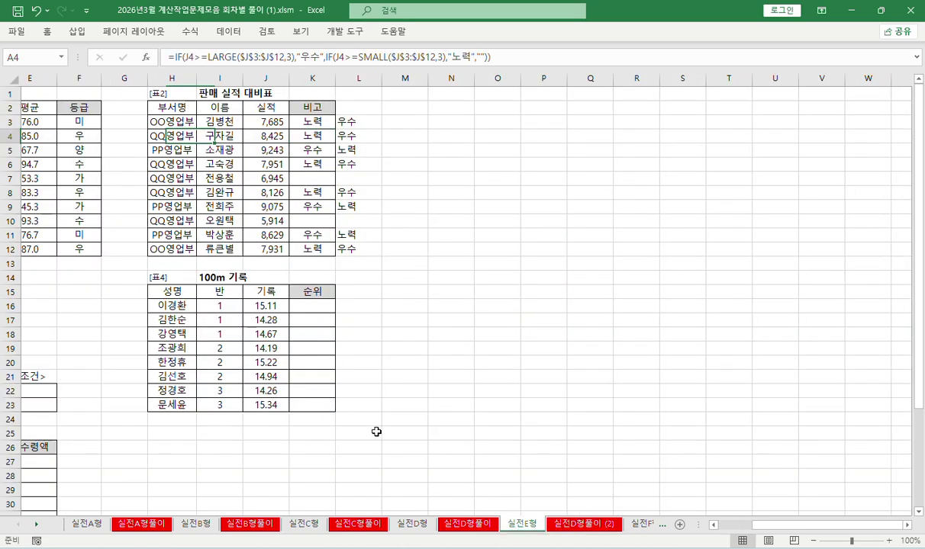
{"action": "scroll", "coordinate": [316, 313], "scroll_direction": "down", "scroll_amount": 4}
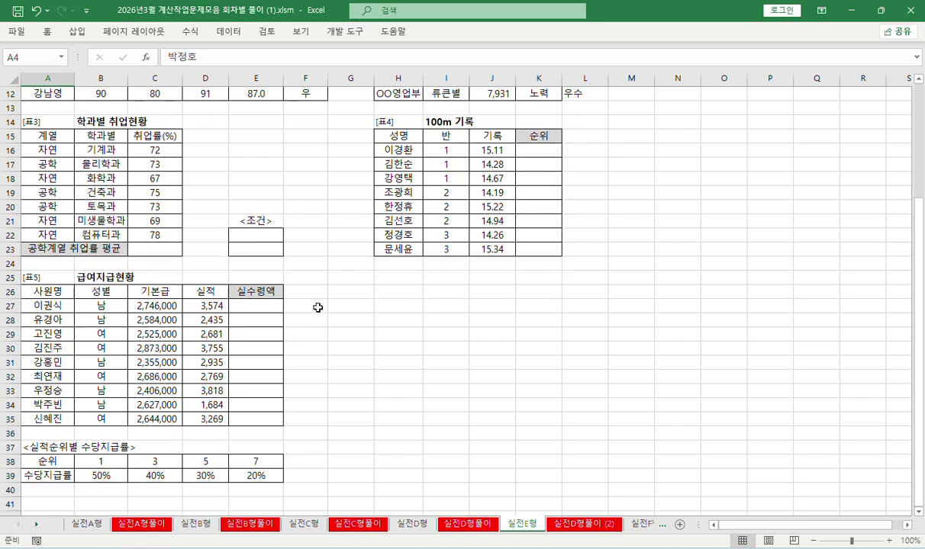
{"action": "left_click", "coordinate": [42, 134]}
{"action": "left_click", "coordinate": [46, 166]}
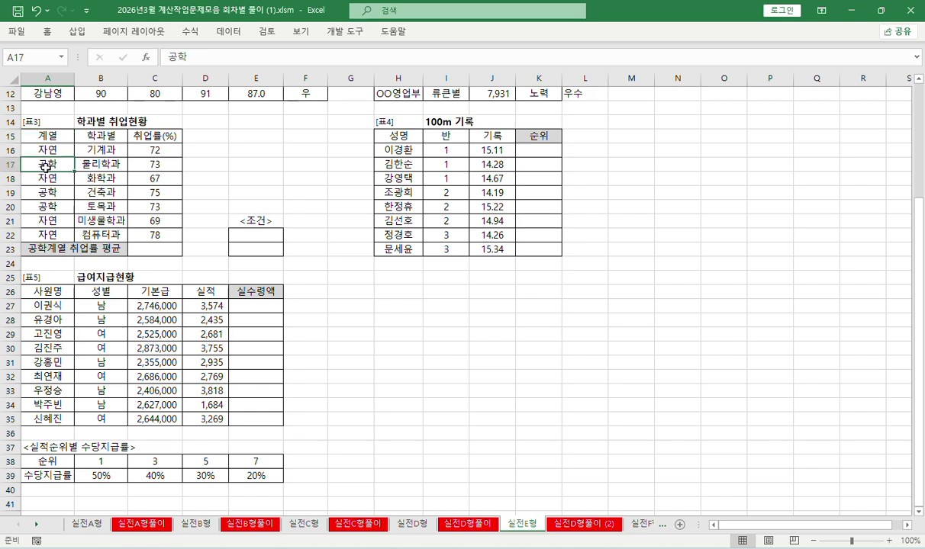
{"action": "left_click_drag", "start_coordinate": [256, 234], "coordinate": [263, 248]}
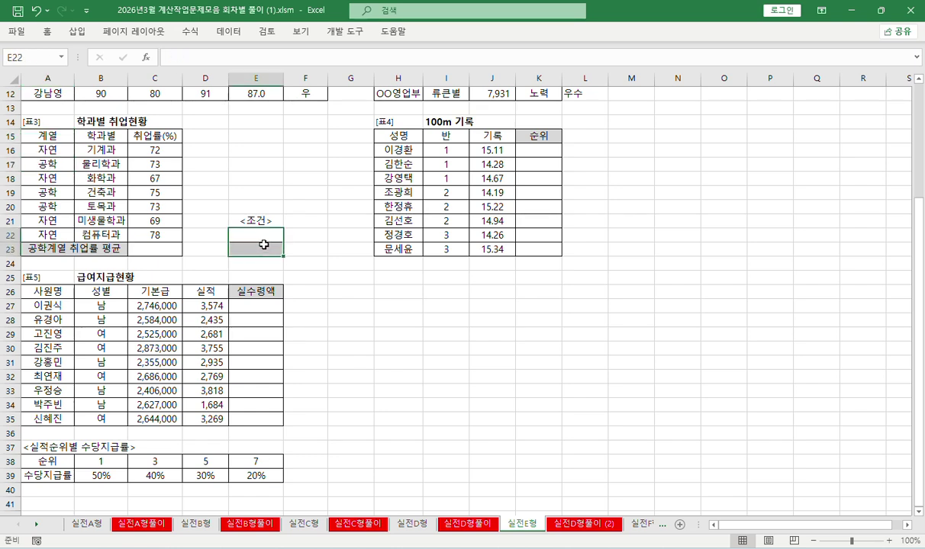
{"action": "left_click", "coordinate": [155, 136]}
{"action": "right_click", "coordinate": [155, 136]}
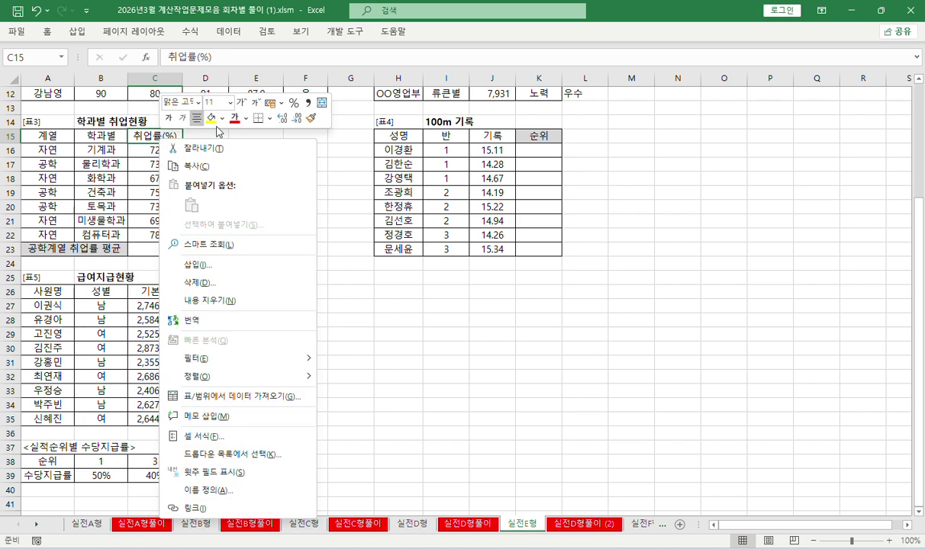
{"action": "left_click", "coordinate": [210, 119]}
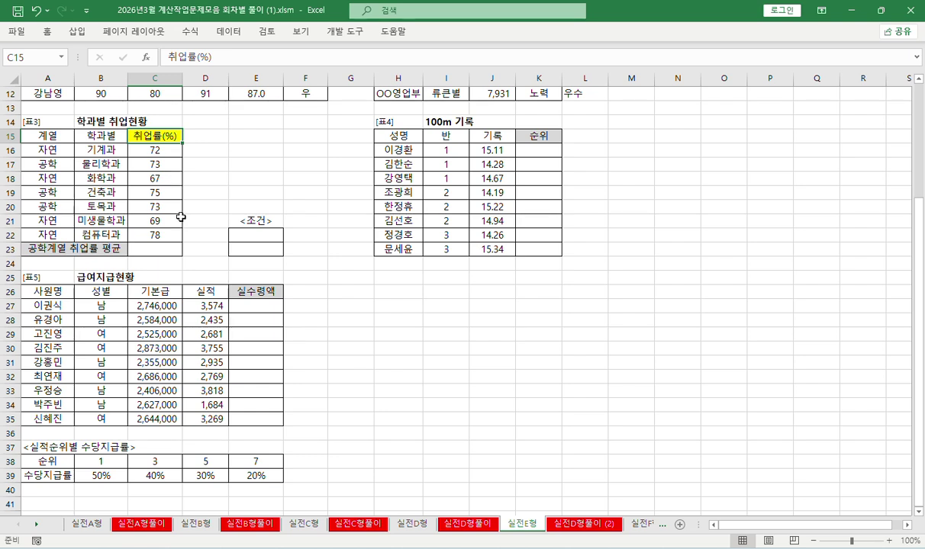
- Copy the header 계열 and the value 공학 from table 3 into the condition range E22:E23
{"action": "left_click", "coordinate": [48, 136]}
{"action": "left_click", "coordinate": [47, 164], "text": "ctrl"}
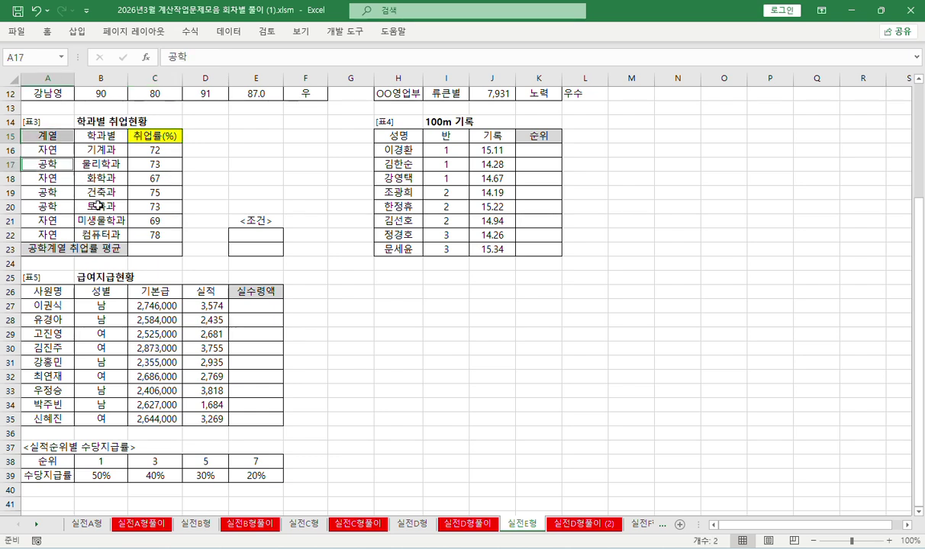
{"action": "key", "text": "ctrl+c"}
{"action": "left_click", "coordinate": [252, 235]}
{"action": "key", "text": "ctrl+v"}
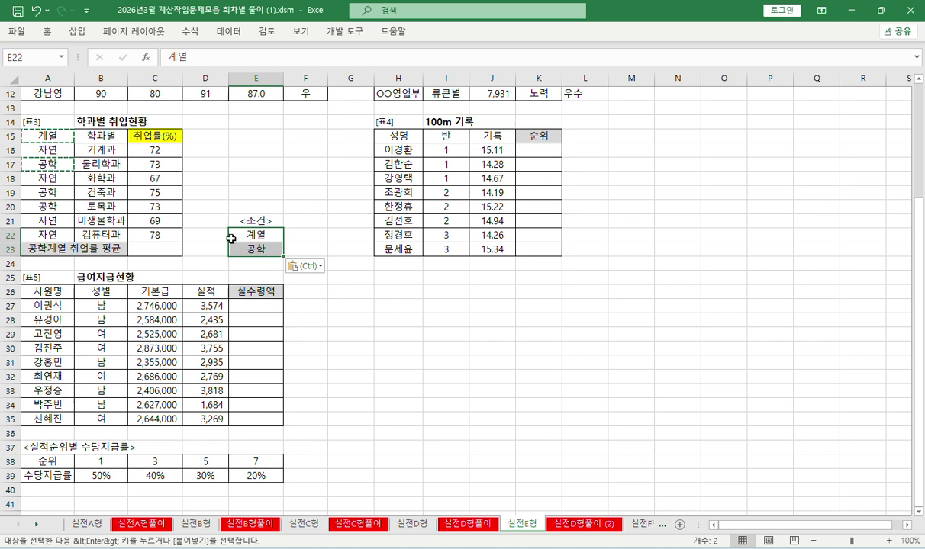
{"action": "left_click", "coordinate": [36, 138]}
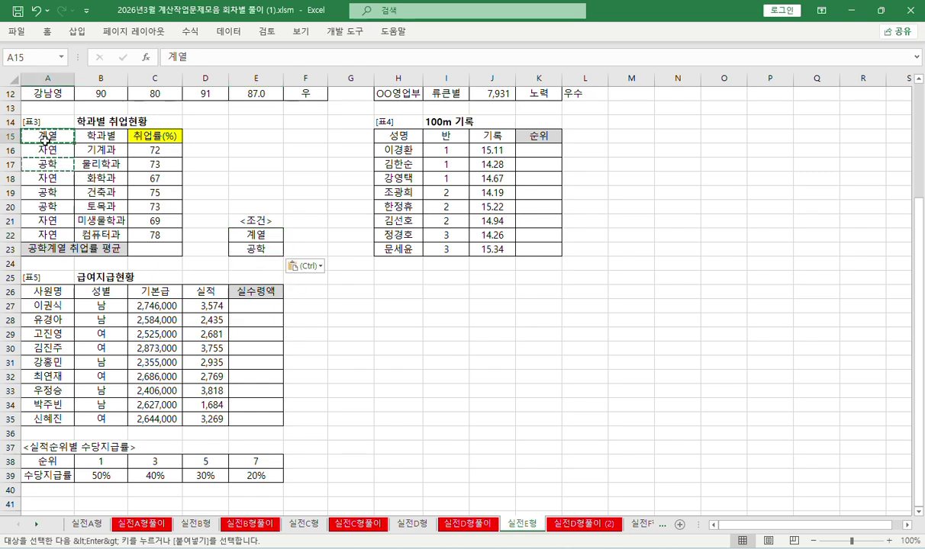
- Start a DAVERAGE formula in C23 with the table range A15:C22 as its database
{"action": "left_click", "coordinate": [141, 249]}
{"action": "left_click", "coordinate": [170, 55]}
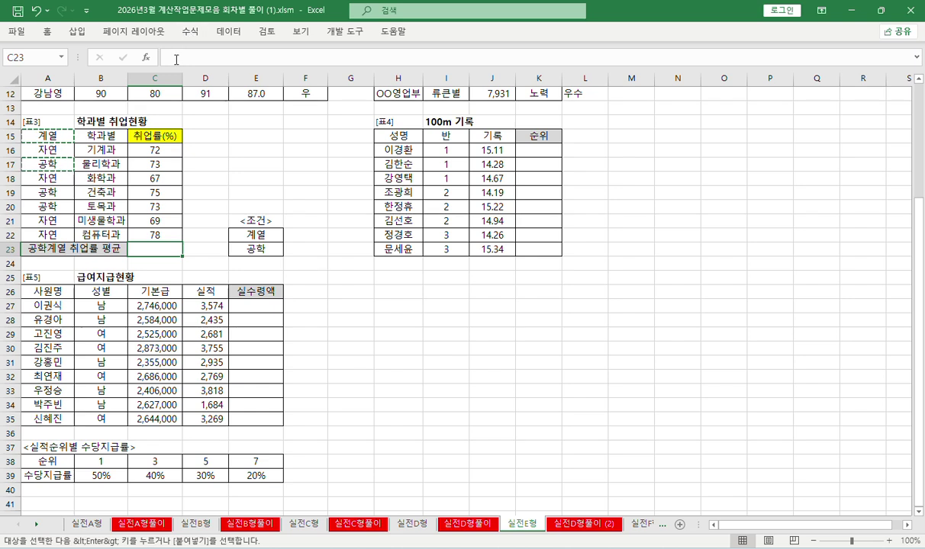
{"action": "type", "text": "=ㅇㅁ"}
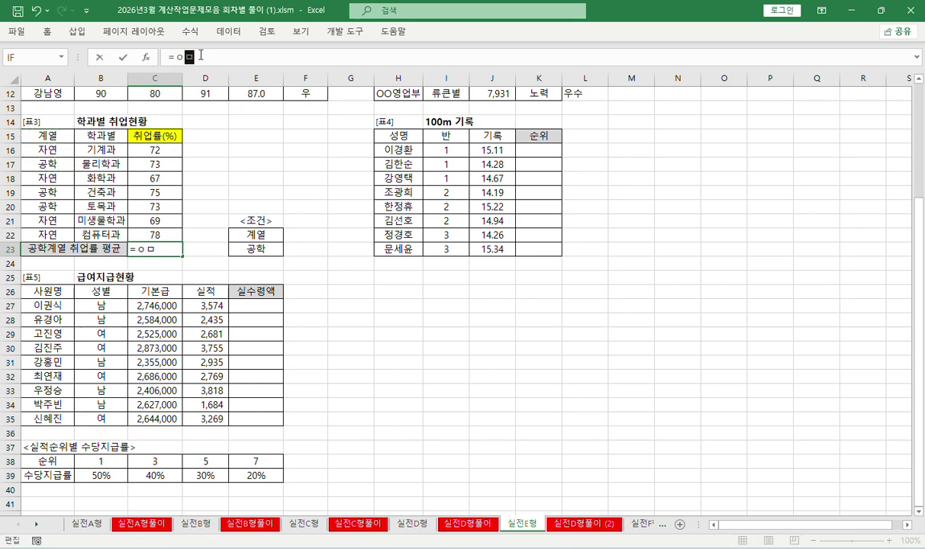
{"action": "key", "text": "BackSpace"}
{"action": "key", "text": "BackSpace"}
{"action": "type", "text": "dav"}
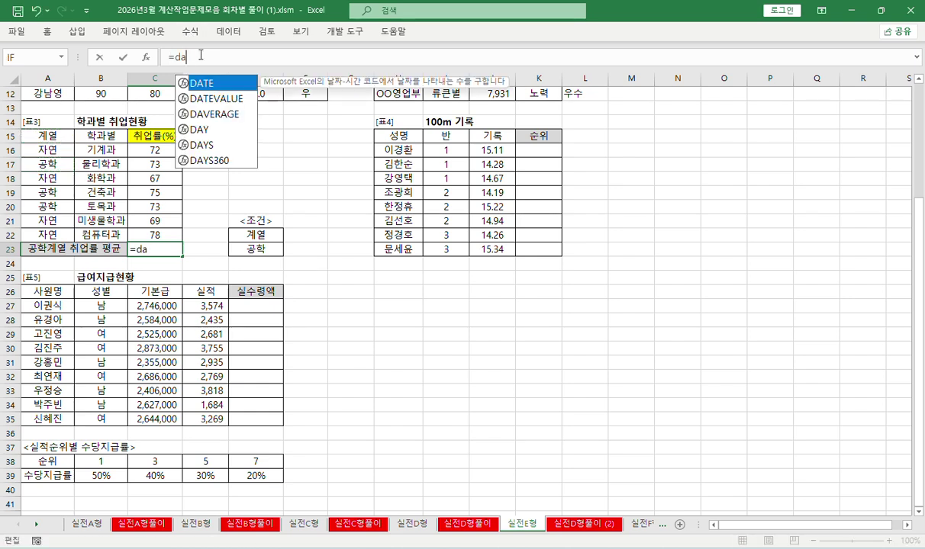
{"action": "key", "text": "Tab"}
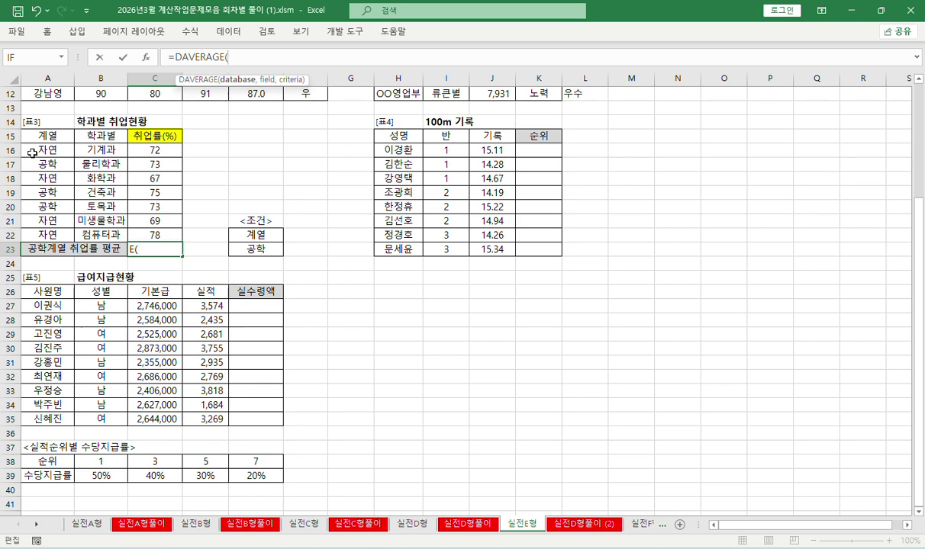
{"action": "left_click_drag", "start_coordinate": [42, 130], "coordinate": [174, 239]}
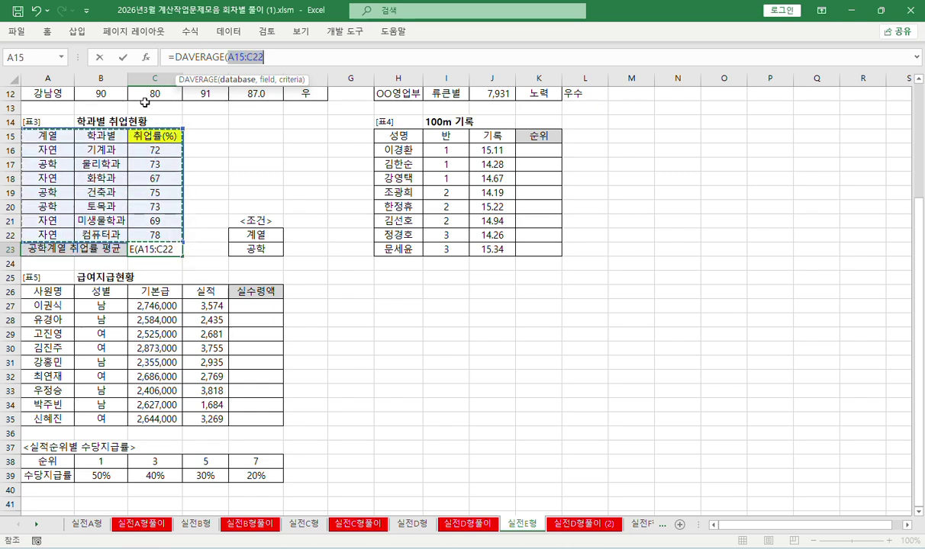
- Complete the DAVERAGE function in C23 with field 3 and criteria range E22:E23
{"action": "key", "text": "ctrl+a"}
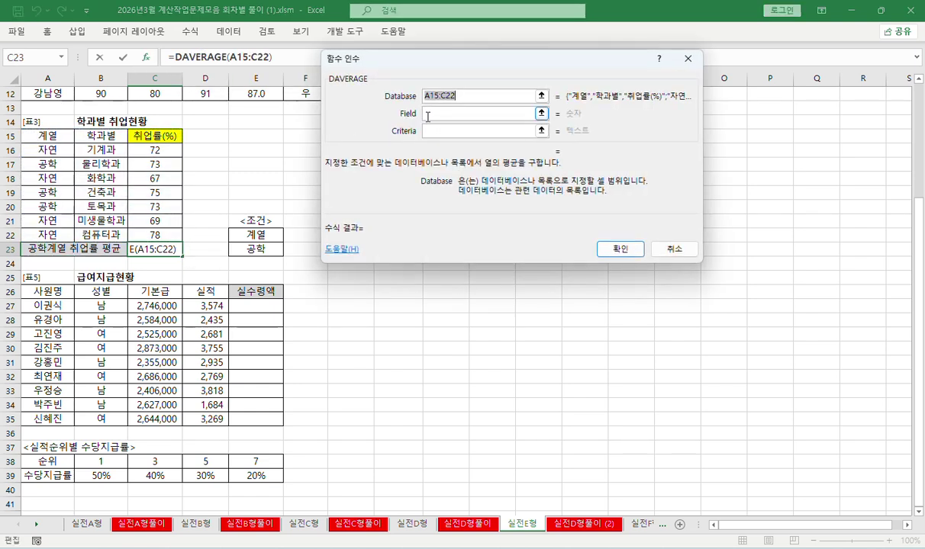
{"action": "key", "text": "Tab"}
{"action": "type", "text": "3"}
{"action": "key", "text": "Tab"}
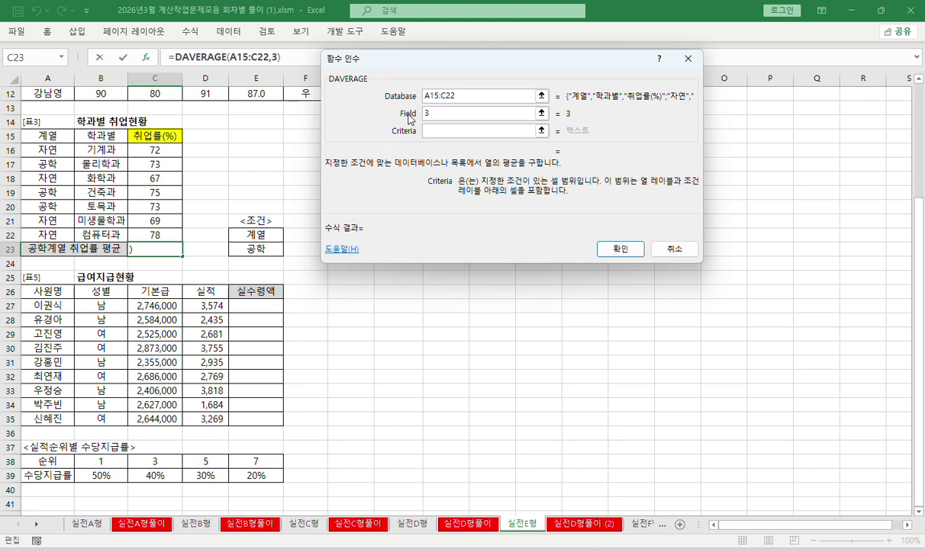
{"action": "left_click_drag", "start_coordinate": [255, 233], "coordinate": [260, 242]}
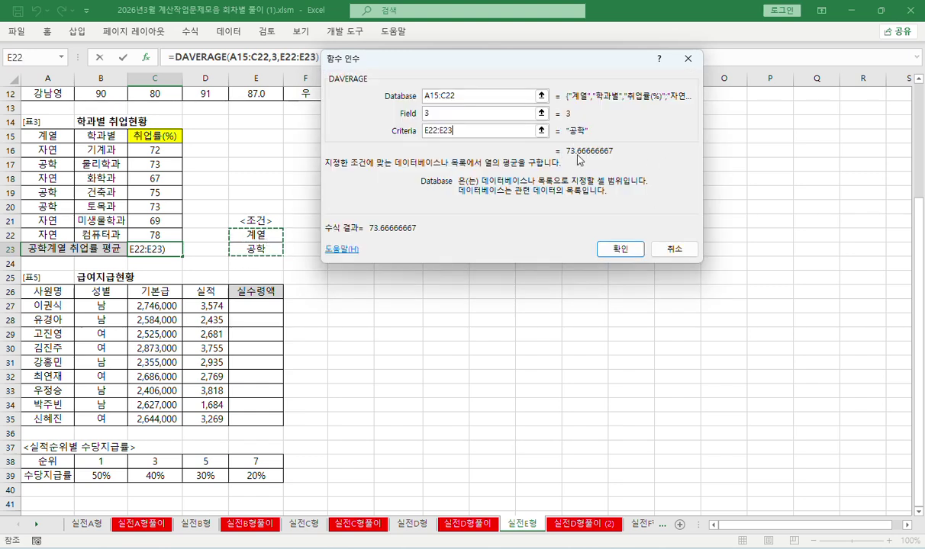
{"action": "left_click", "coordinate": [614, 249]}
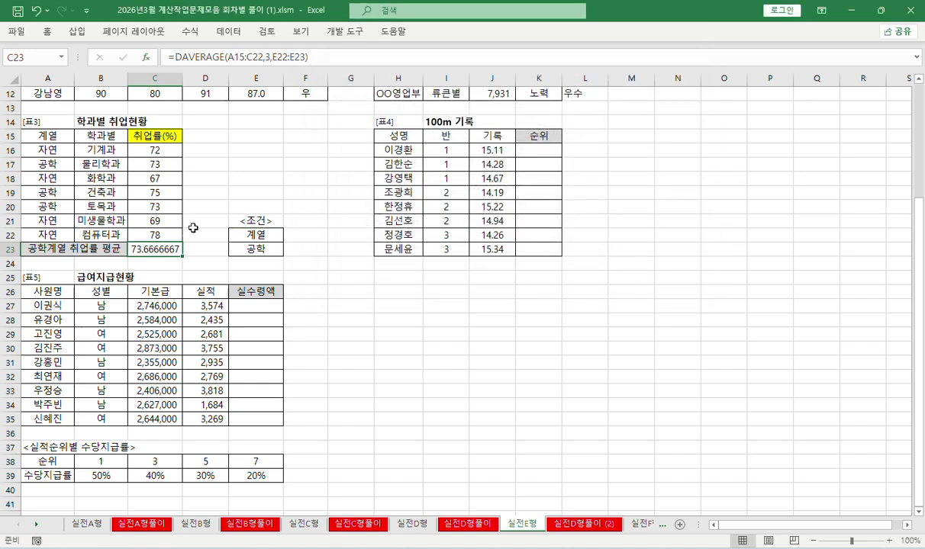
- Wrap the DAVERAGE formula in C23 in ROUNDUP with 1 as the number of digits
{"action": "left_click", "coordinate": [173, 55]}
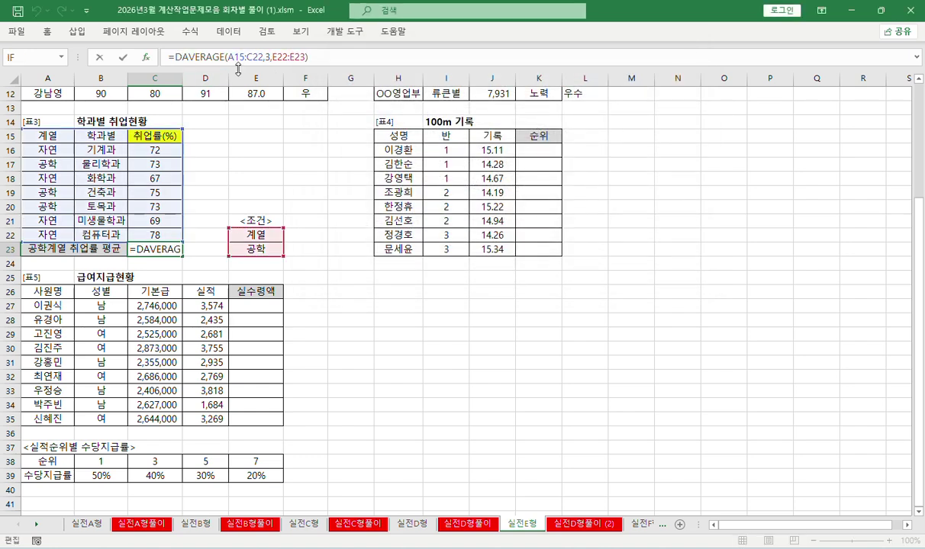
{"action": "type", "text": "ROUND"}
{"action": "key", "text": "Down"}
{"action": "key", "text": "Down"}
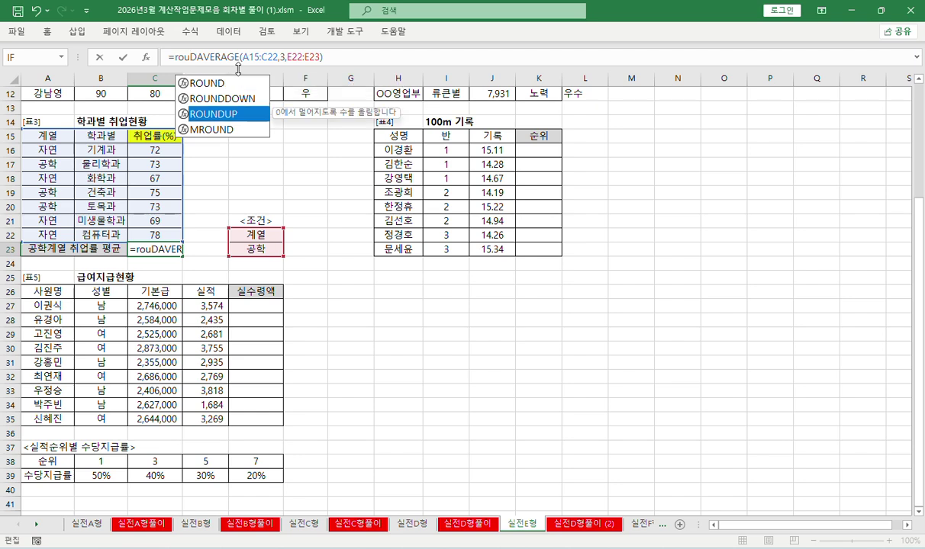
{"action": "key", "text": "Tab"}
{"action": "key", "text": "ctrl+a"}
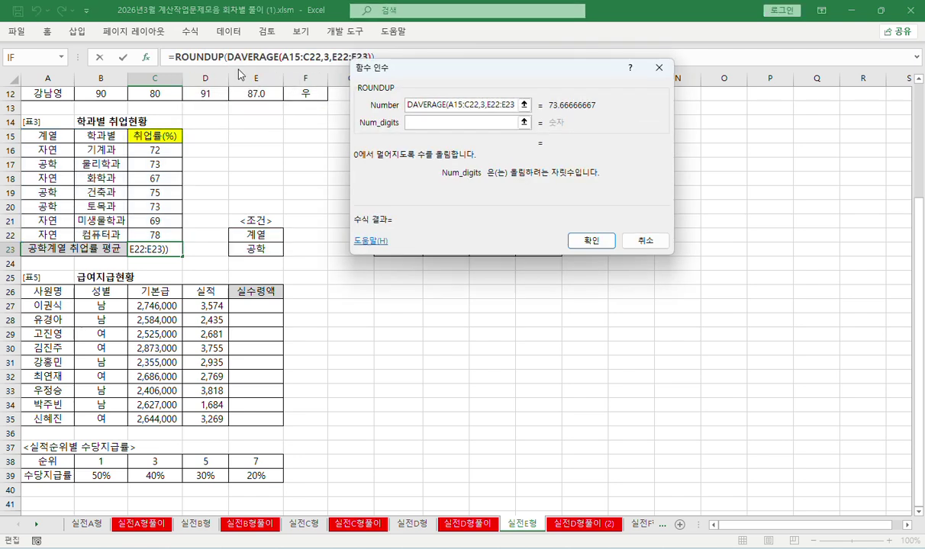
{"action": "key", "text": "Tab"}
{"action": "type", "text": "1"}
{"action": "left_click", "coordinate": [591, 240]}
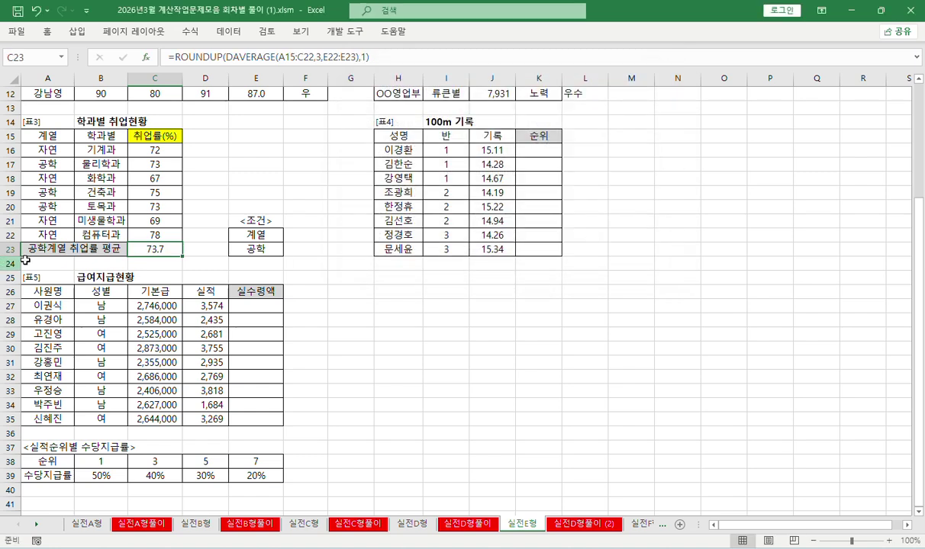
- Copy the ROUNDUP formula text from C23 into A16 of the 실전D형풀이 (2) sheet
{"action": "left_click_drag", "start_coordinate": [368, 58], "coordinate": [120, 63]}
{"action": "key", "text": "ctrl+c"}
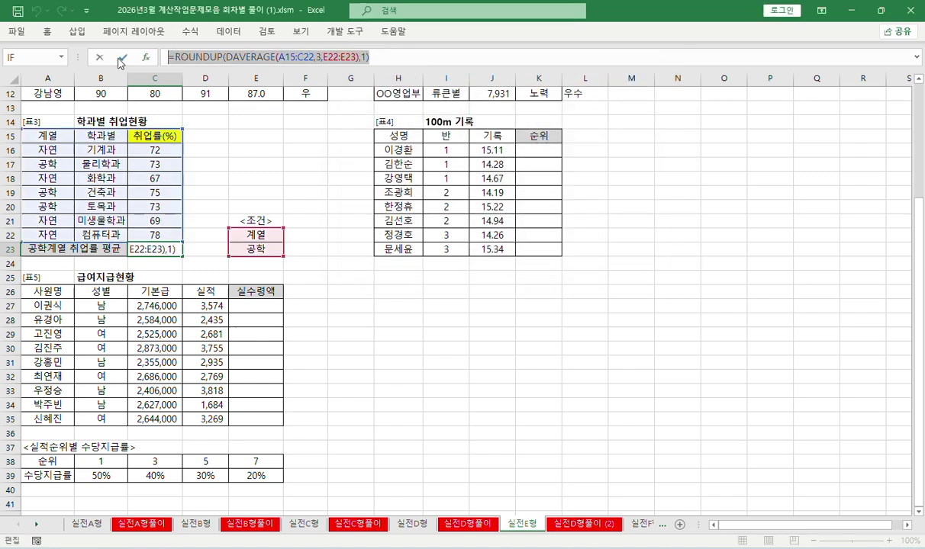
{"action": "key", "text": "Return"}
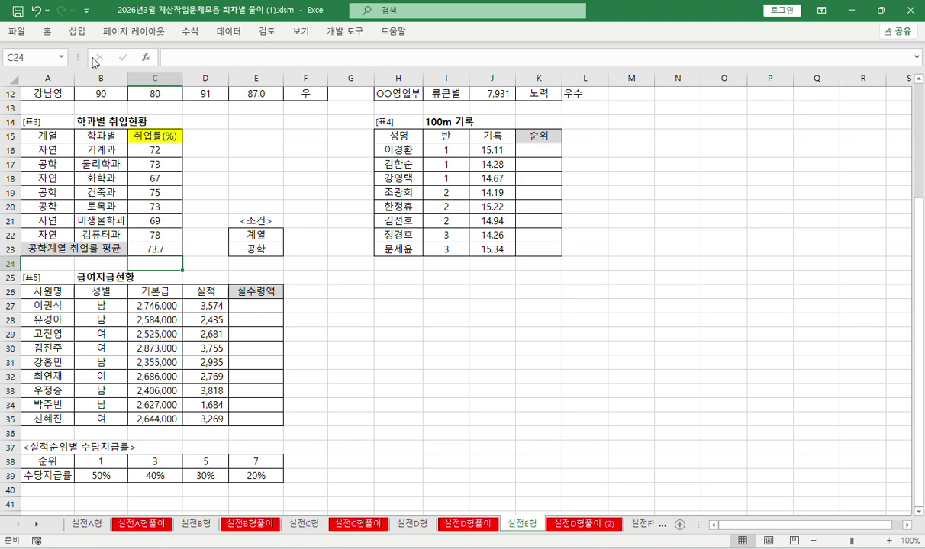
{"action": "left_click", "coordinate": [577, 524]}
{"action": "left_click", "coordinate": [129, 345]}
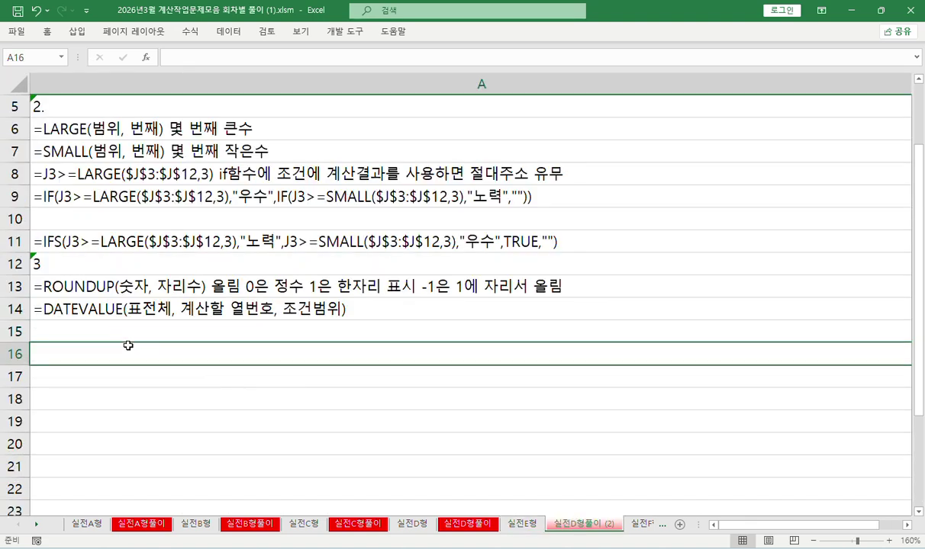
{"action": "key", "text": "ctrl+v"}
{"action": "key", "text": "Return"}
{"action": "key", "text": "ctrl+v"}
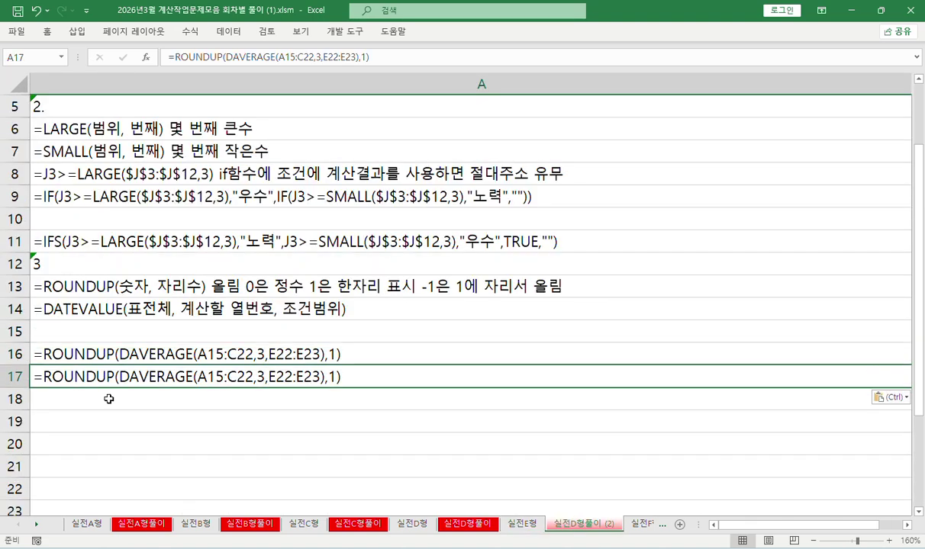
{"action": "left_click", "coordinate": [42, 353]}
{"action": "key", "text": "ctrl+z"}
- Strip the ROUNDUP wrapper from the formula text in A16, leaving =DAVERAGE(A15:C22,3,E22:E23)
{"action": "double_click", "coordinate": [43, 354]}
{"action": "left_click_drag", "start_coordinate": [44, 354], "coordinate": [119, 354]}
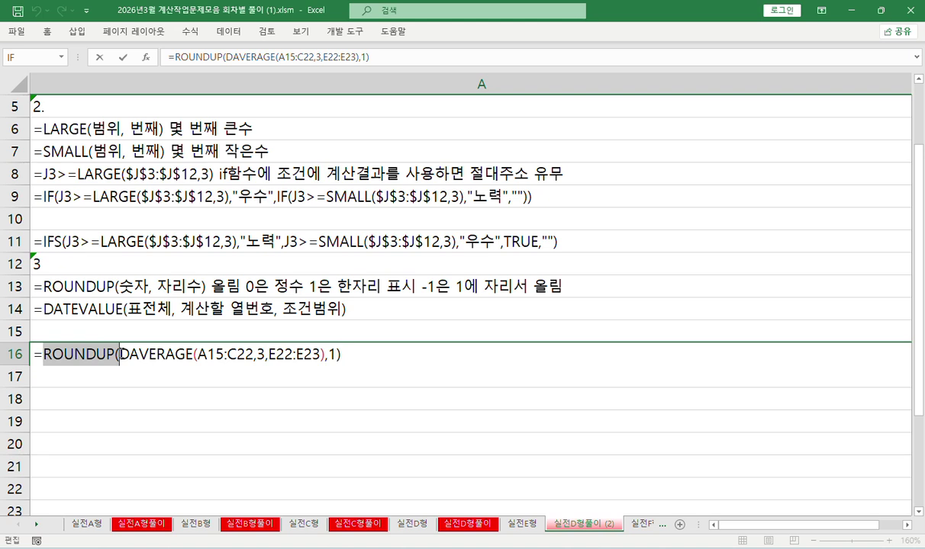
{"action": "key", "text": "Delete"}
{"action": "left_click_drag", "start_coordinate": [250, 354], "coordinate": [392, 356]}
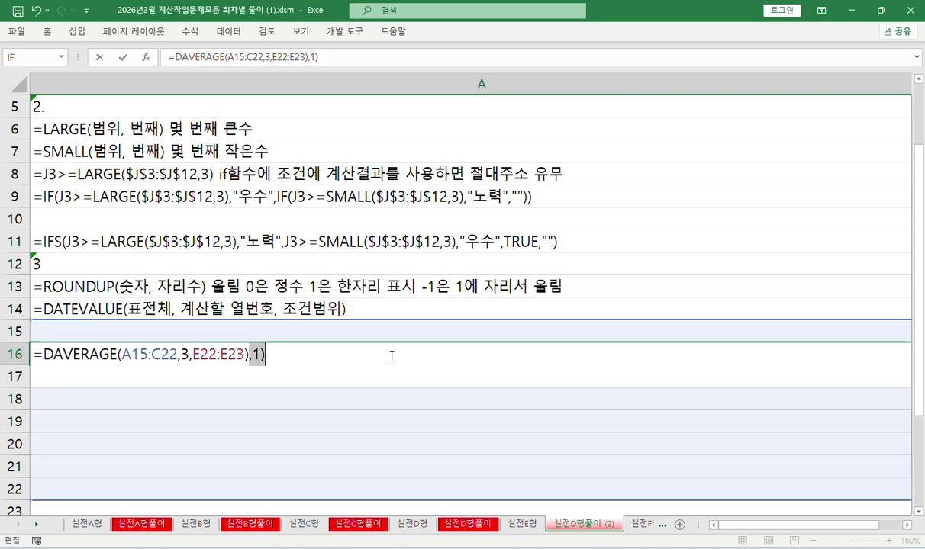
{"action": "key", "text": "Delete"}
{"action": "key", "text": "Return"}
- Enter the problem number "4." in A18, below the ROUNDUP formula
{"action": "key", "text": "Return"}
{"action": "scroll", "coordinate": [387, 355], "scroll_direction": "down", "scroll_amount": 2}
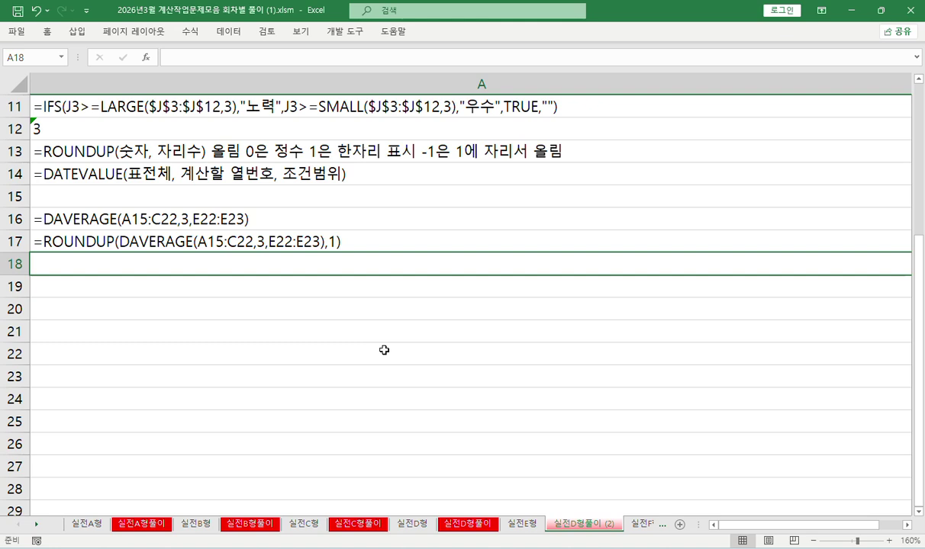
{"action": "type", "text": "4."}
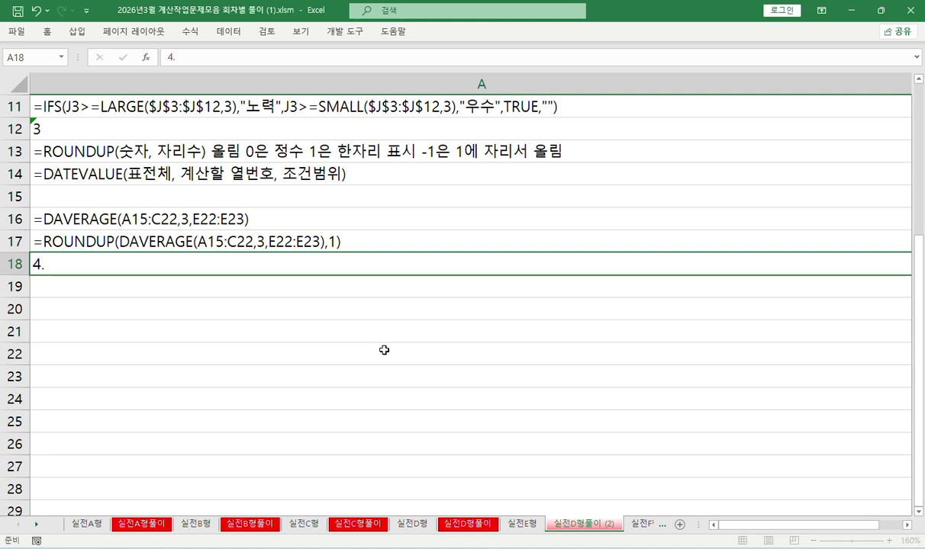
{"action": "key", "text": "Return"}
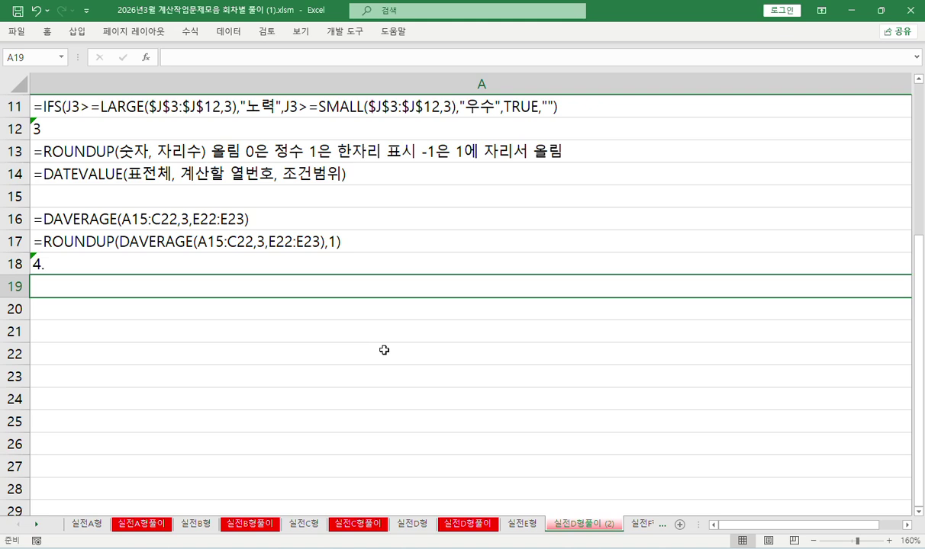
- Start a RANK.EQ syntax note in A19 with the first argument described as "순위 알고 싶은값"
{"action": "type", "text": "=ra"}
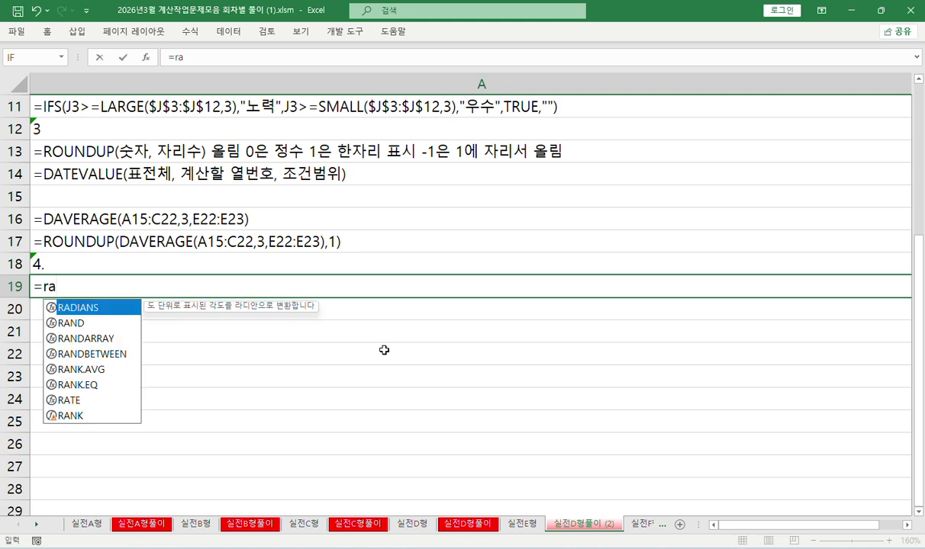
{"action": "key", "text": "Down"}
{"action": "key", "text": "Down"}
{"action": "key", "text": "Down"}
{"action": "key", "text": "Down"}
{"action": "key", "text": "Down"}
{"action": "key", "text": "Down"}
{"action": "key", "text": "Tab"}
{"action": "type", "text": "순위"}
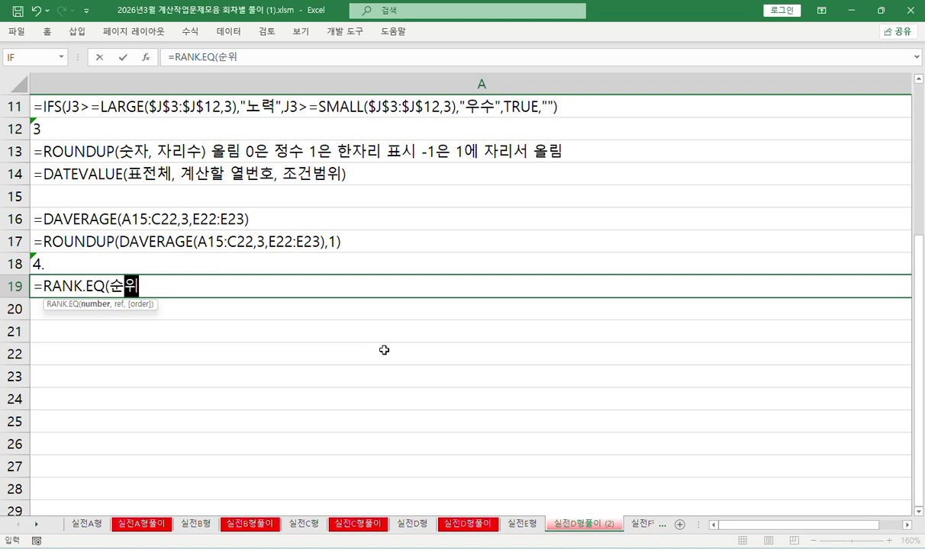
{"action": "type", "text": " 알"}
{"action": "type", "text": "고 싶은갑"}
{"action": "type", "text": "ㅅ, "}
- Complete the RANK.EQ note in A19 with the arguments "순위를 비교할 범위로 절대주소" and "방법"
{"action": "type", "text": "순위를 ㅂ"}
{"action": "type", "text": "ㅣ교할 범우"}
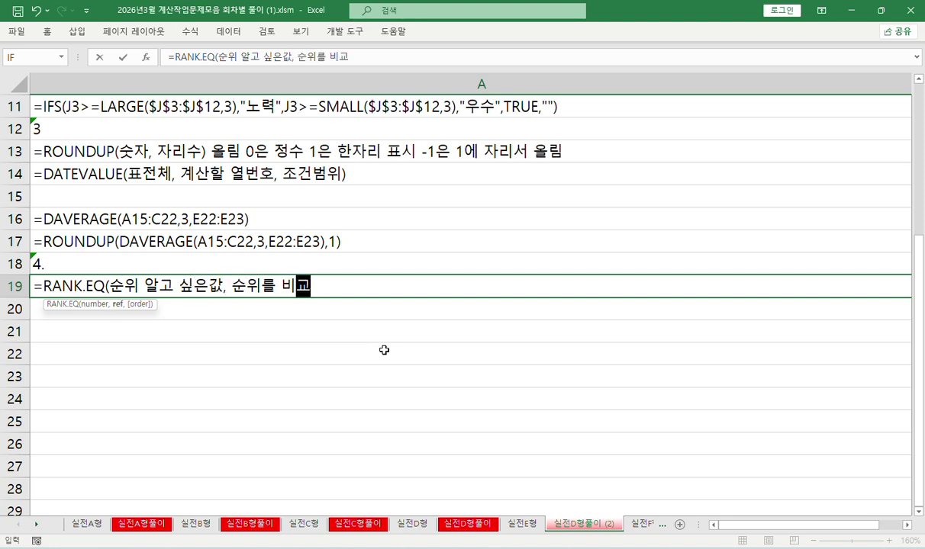
{"action": "type", "text": "ㅣ로 절대"}
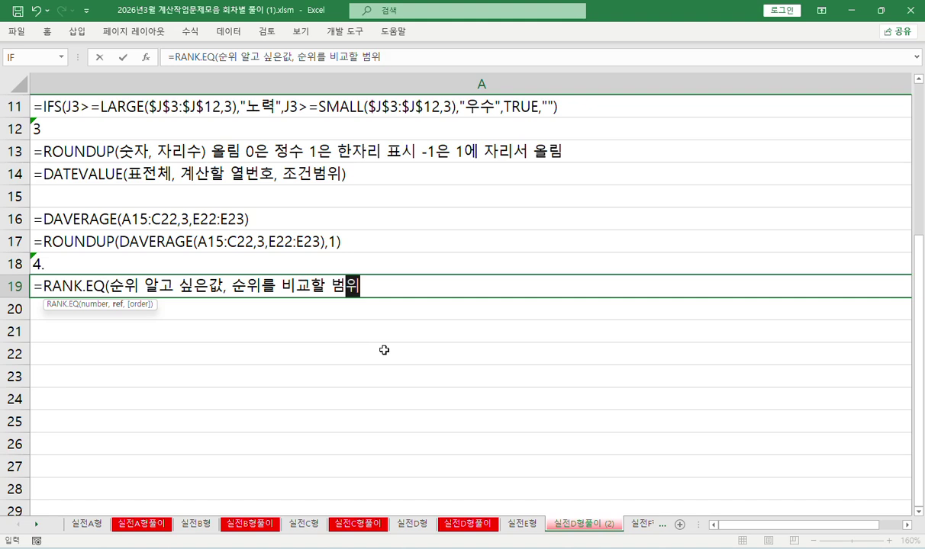
{"action": "type", "text": "주소"}
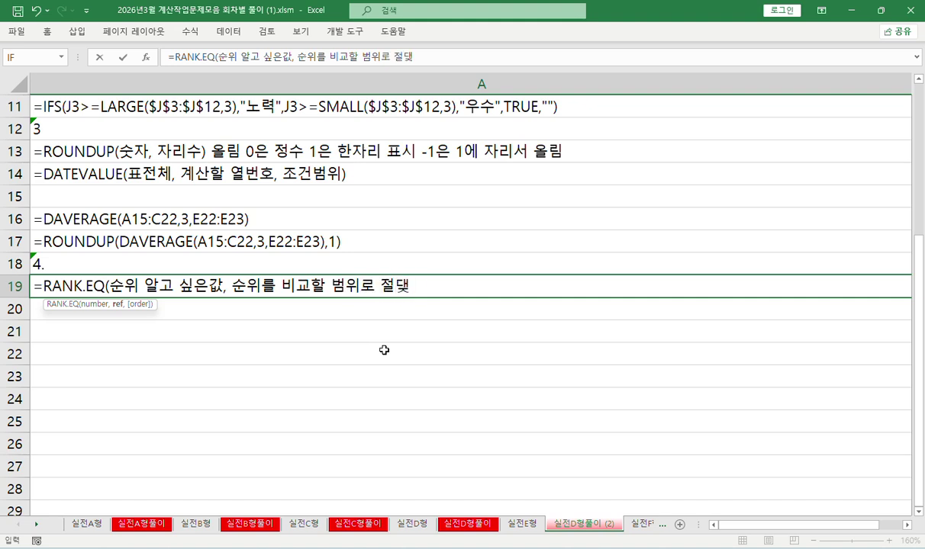
{"action": "type", "text": ", 방"}
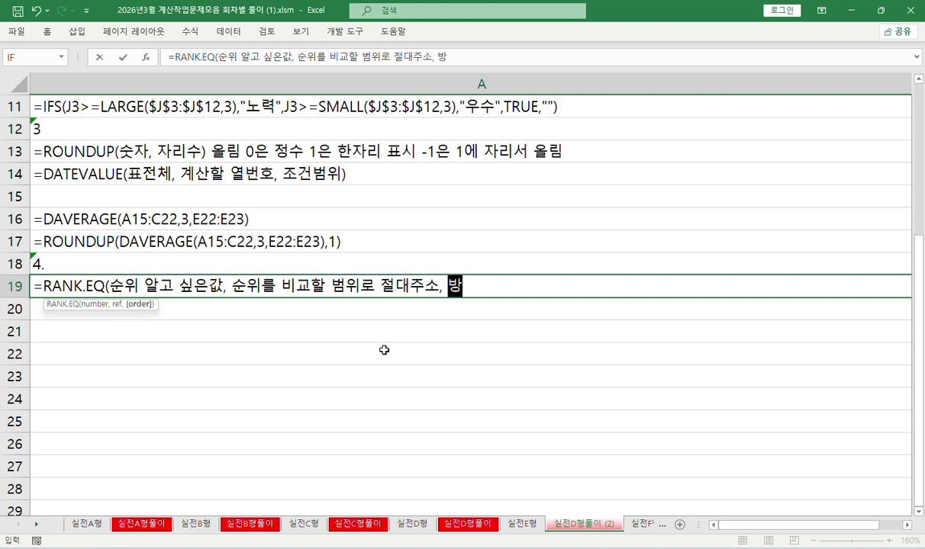
{"action": "type", "text": "법)"}
{"action": "key", "text": "Return"}
- Describe rank order 0 in A20 as "방법0은 큰수에1등 내림차순 생략가능"
{"action": "type", "text": "방법"}
{"action": "type", "text": "0은 큰ㅅ"}
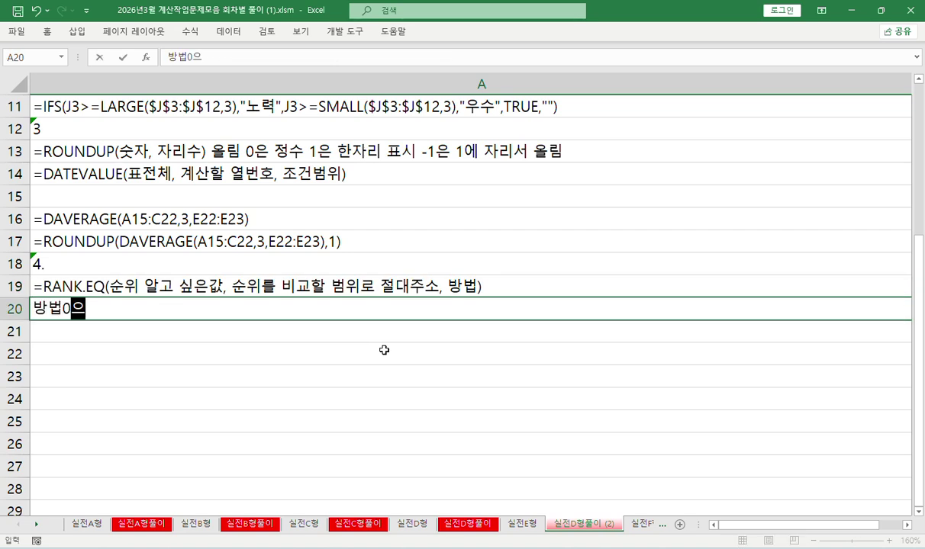
{"action": "type", "text": "ㅜ에1ㅇ"}
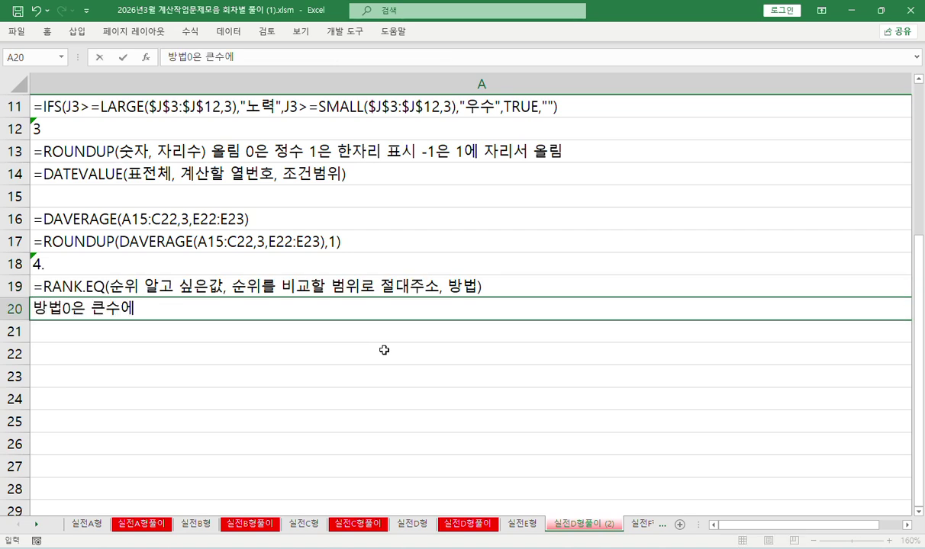
{"action": "type", "text": "ㅡㅇ 내림차순 "}
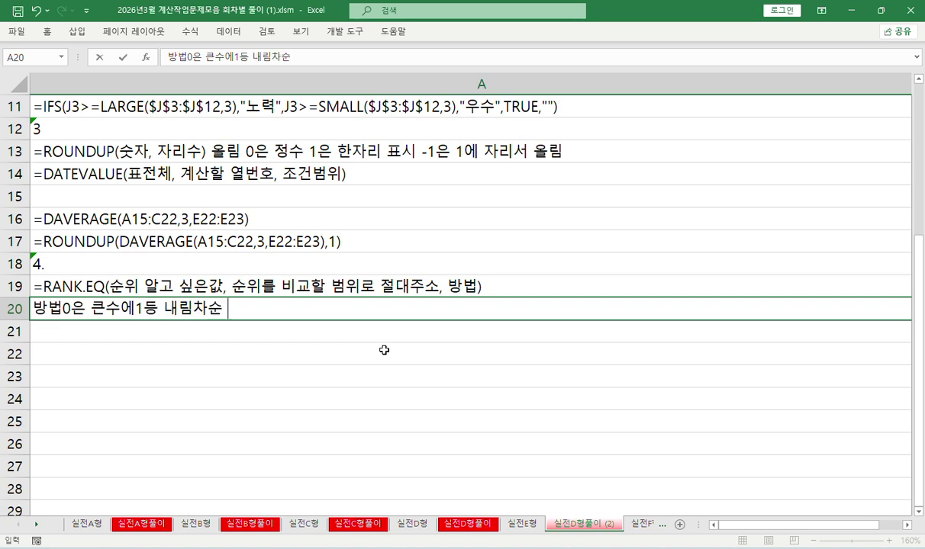
{"action": "type", "text": "생ㄹㅑㄱ가능"}
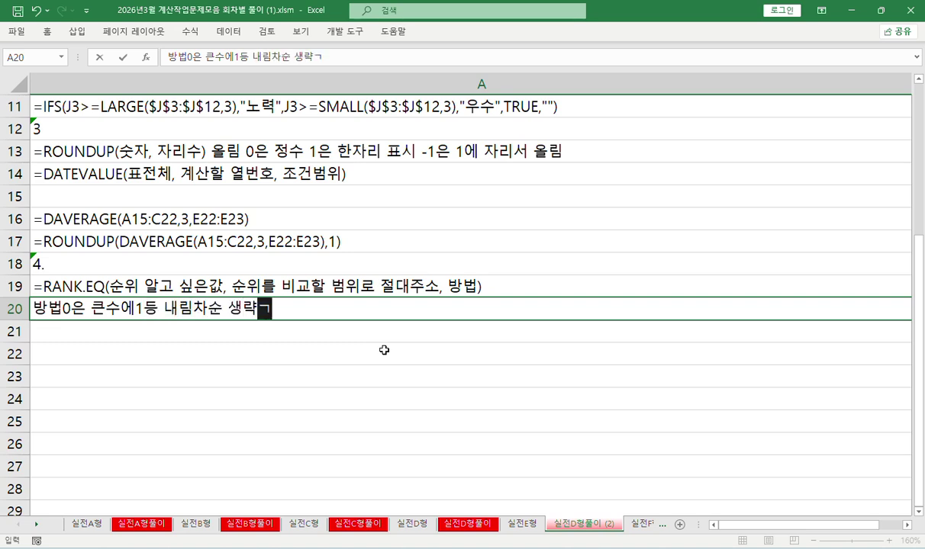
- Append "방법1은 작은수에1등 오름차순 시간에 관련된 기록경기" to the ranking note in A20
{"action": "type", "text": " 방"}
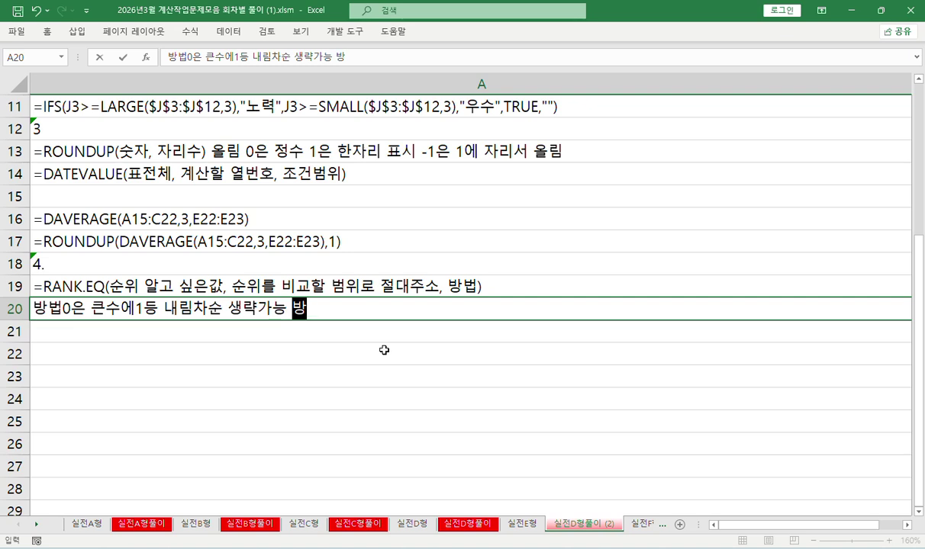
{"action": "type", "text": "법1은 작은수에1등 오름차순 시간에 관"}
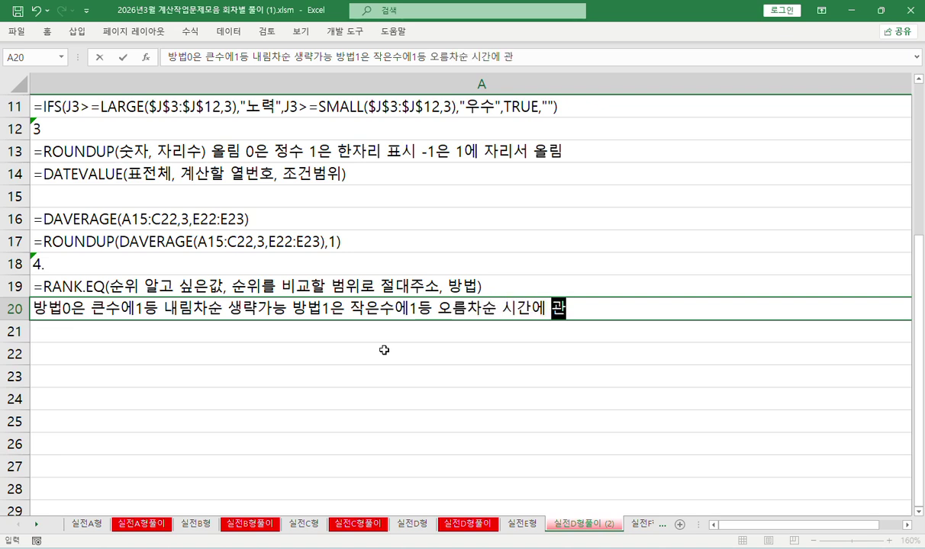
{"action": "type", "text": "ㄹ"}
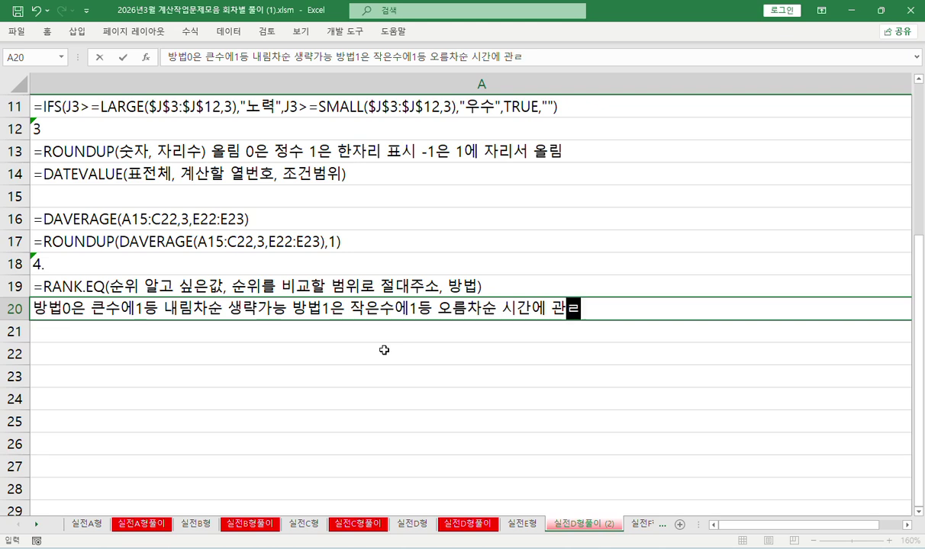
{"action": "type", "text": "련된 시로"}
{"action": "key", "text": "BackSpace"}
{"action": "key", "text": "BackSpace"}
{"action": "key", "text": "BackSpace"}
{"action": "type", "text": "기록경ㄱ"}
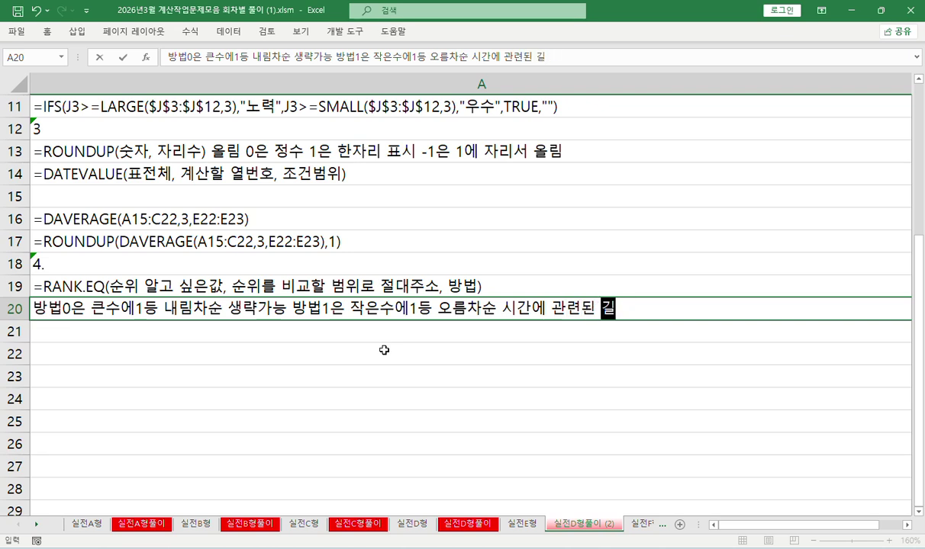
{"action": "type", "text": "ㅣ"}
{"action": "key", "text": "Return"}
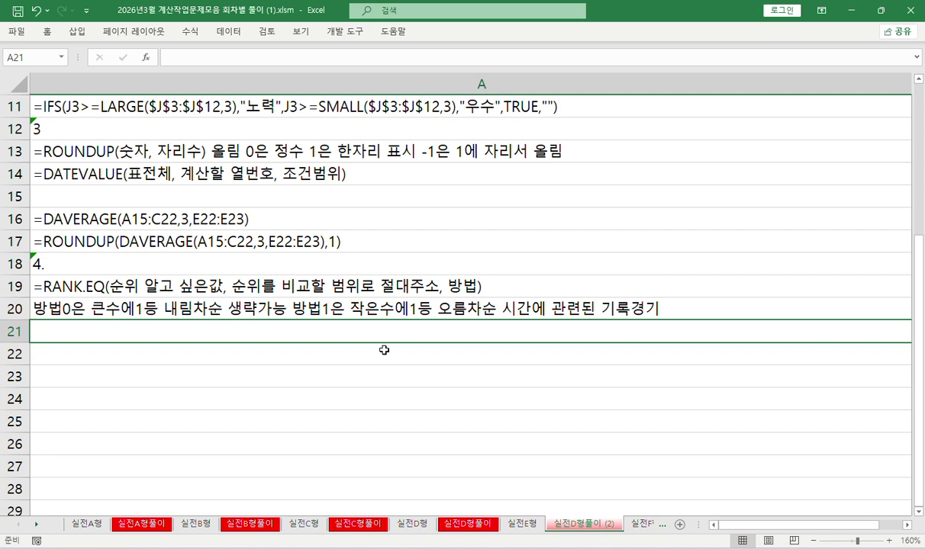
- Write the IF syntax in A21 with the arguments "조건", "참일때" and "거짓일때"
{"action": "type", "text": "="}
{"action": "type", "text": "ㅑㄹ"}
{"action": "key", "text": "BackSpace"}
{"action": "key", "text": "BackSpace"}
{"action": "type", "text": "IF("}
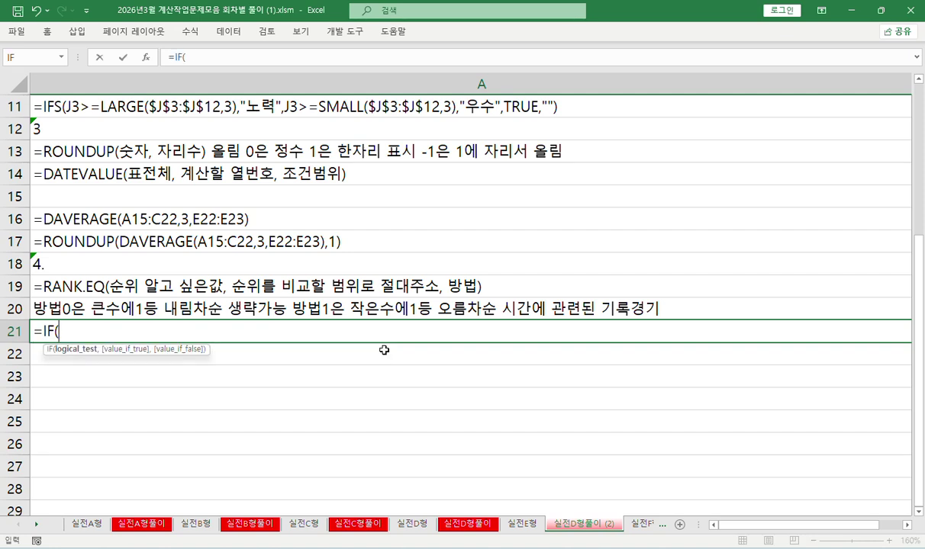
{"action": "type", "text": "조건"}
{"action": "type", "text": ", 참ㅇ"}
{"action": "type", "text": "ㅣㄹ때"}
{"action": "type", "text": ", 거"}
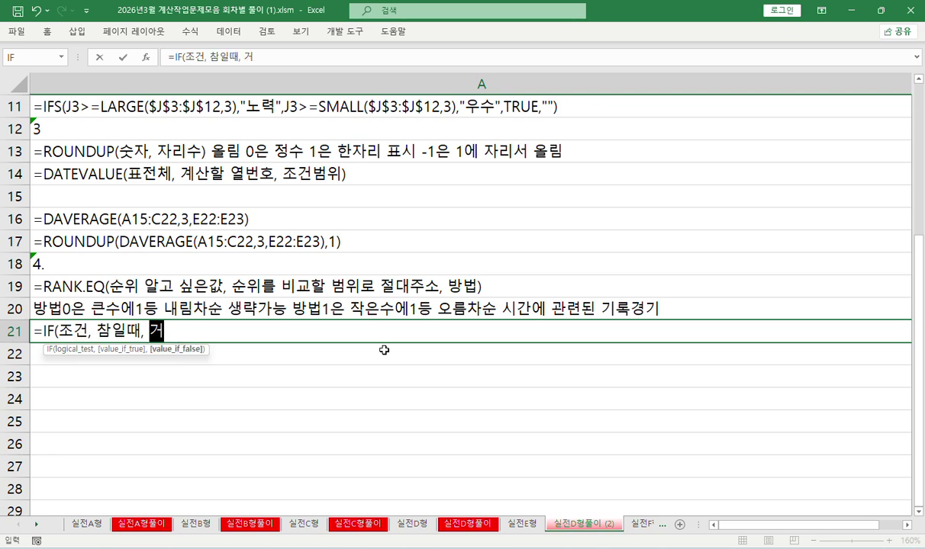
{"action": "type", "text": "짓일때"}
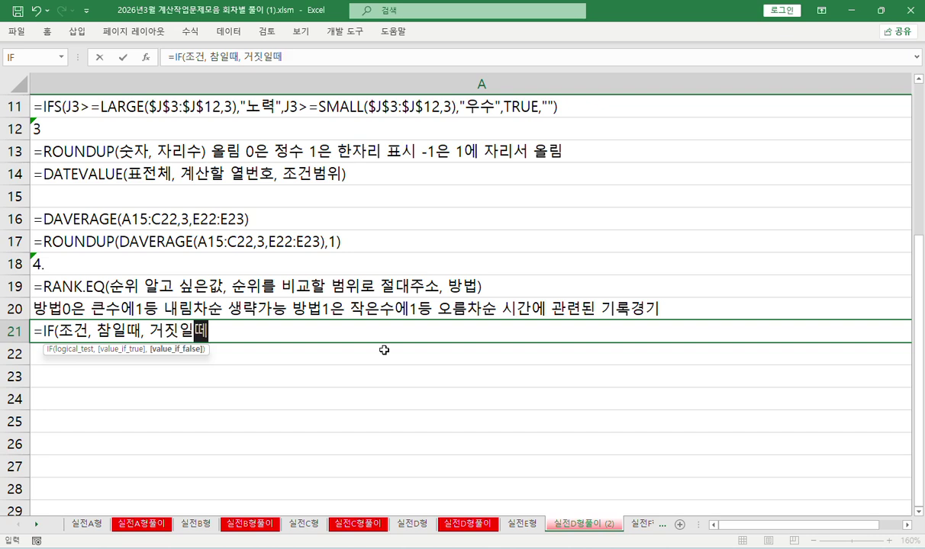
{"action": "key", "text": "BackSpace"}
{"action": "type", "text": "ㅐ"}
- Close the IF syntax in A21 and add the condition remark "조건이 3등이내"
{"action": "type", "text": ") 조"}
{"action": "type", "text": "건이 "}
{"action": "type", "text": "3등니"}
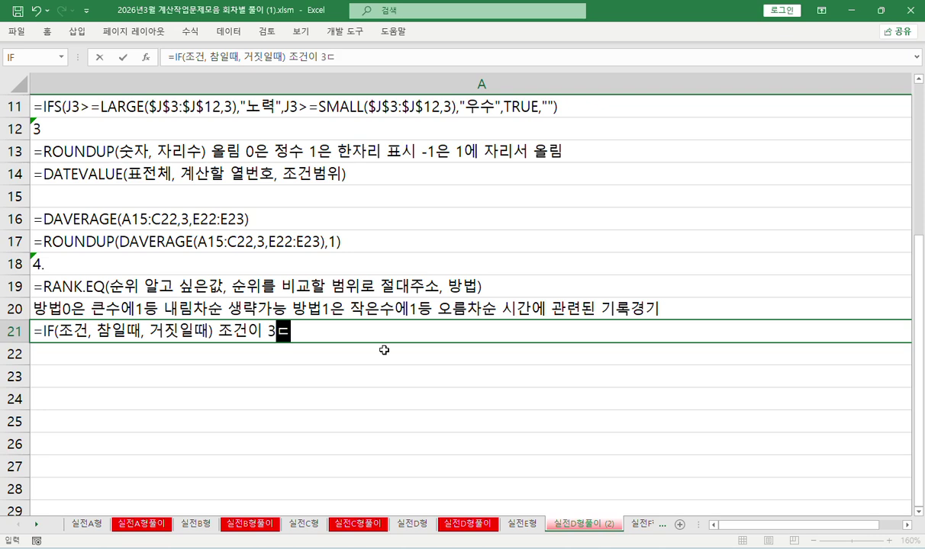
{"action": "key", "text": "BackSpace"}
{"action": "type", "text": "인"}
{"action": "type", "text": "내"}
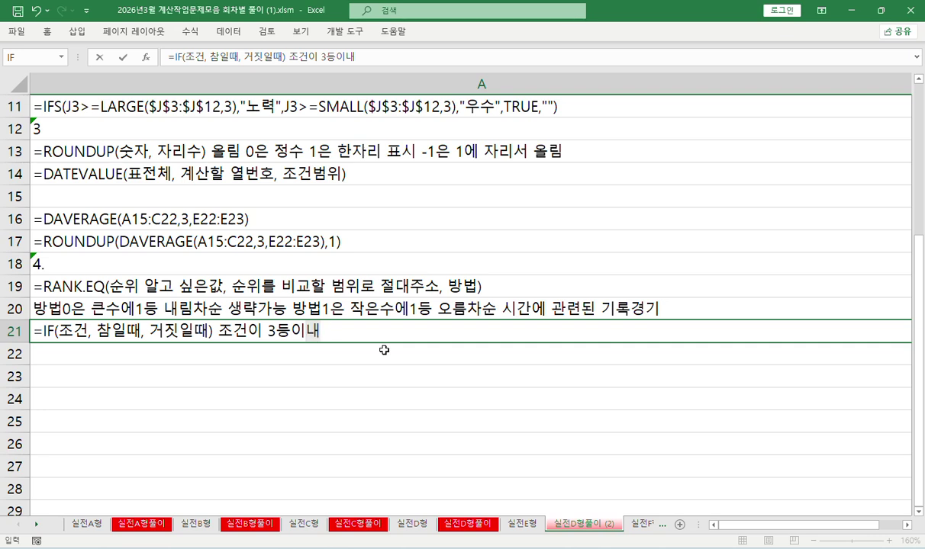
- Finish the IF note in A21 with the remark "참일때 CHOOSE함수 사용"
{"action": "type", "text": "참일ㄸ"}
{"action": "type", "text": "ㅐ "}
{"action": "type", "text": "ch"}
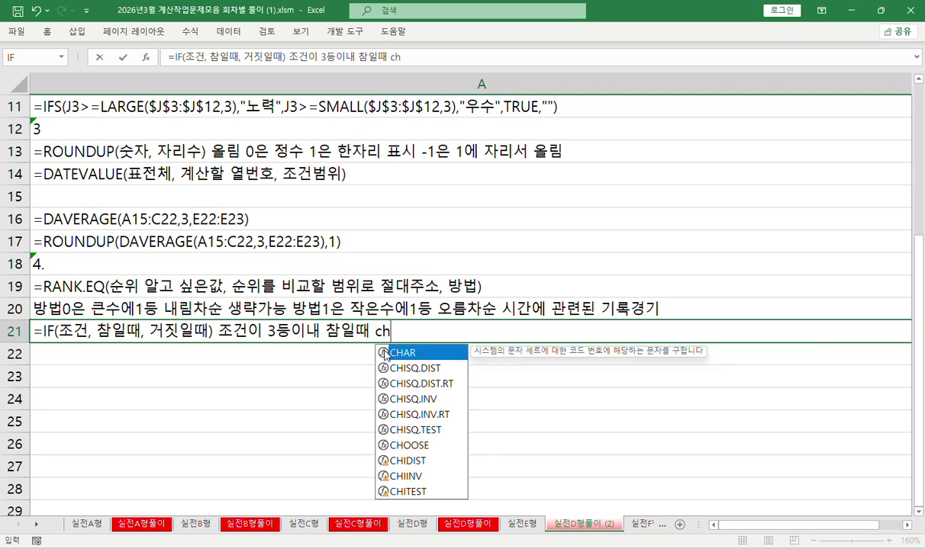
{"action": "type", "text": "o"}
{"action": "double_click", "coordinate": [385, 356]}
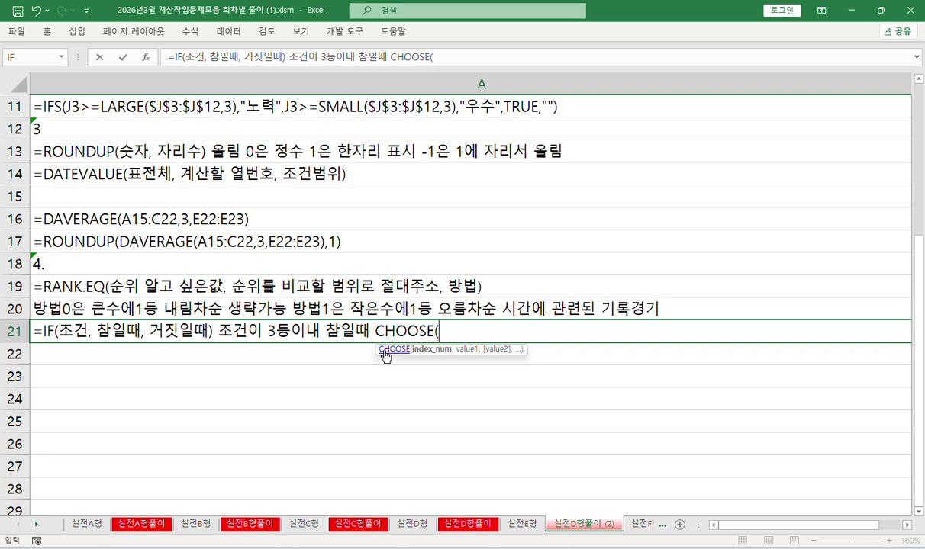
{"action": "key", "text": "BackSpace"}
{"action": "type", "text": "함수 상요"}
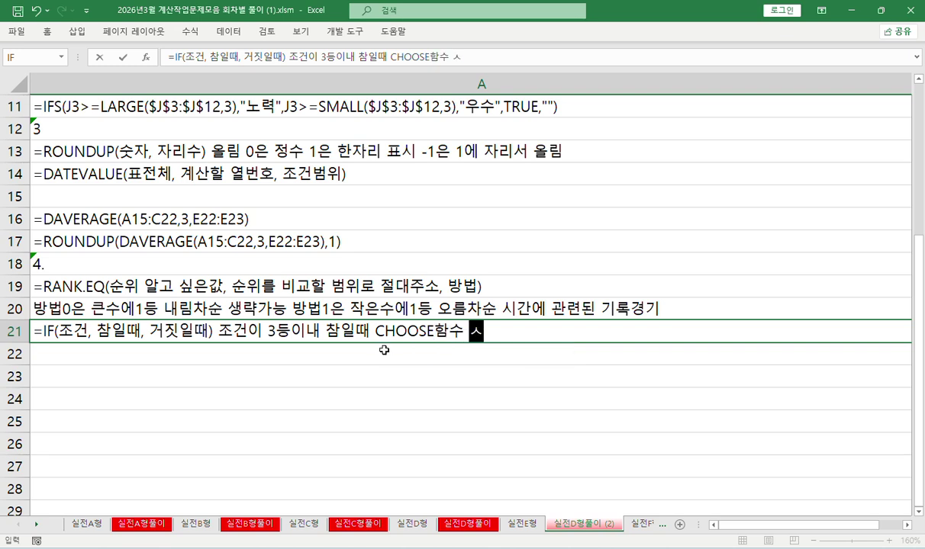
{"action": "key", "text": "BackSpace"}
{"action": "key", "text": "BackSpace"}
{"action": "key", "text": "BackSpace"}
{"action": "type", "text": "시 ㅏ용"}
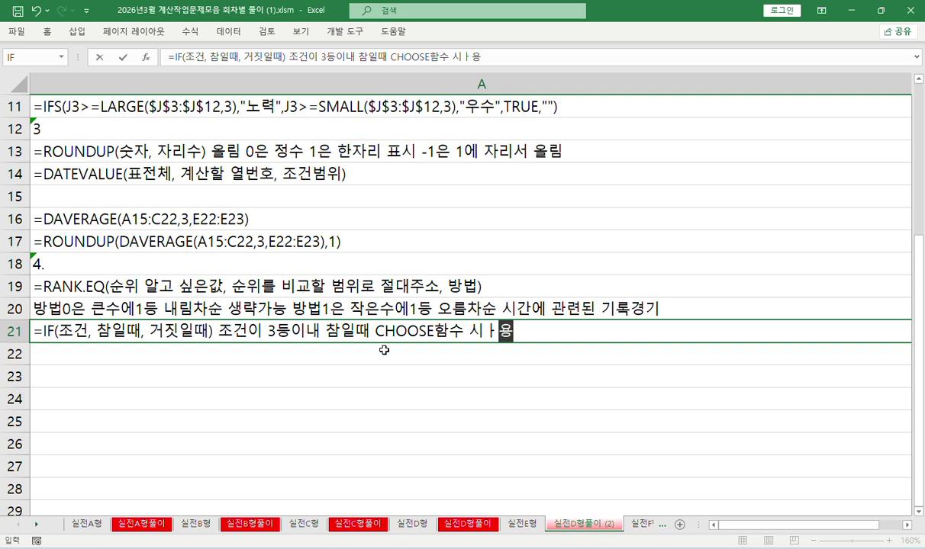
{"action": "key", "text": "BackSpace"}
{"action": "key", "text": "BackSpace"}
{"action": "key", "text": "BackSpace"}
{"action": "type", "text": "사용"}
{"action": "key", "text": "Return"}
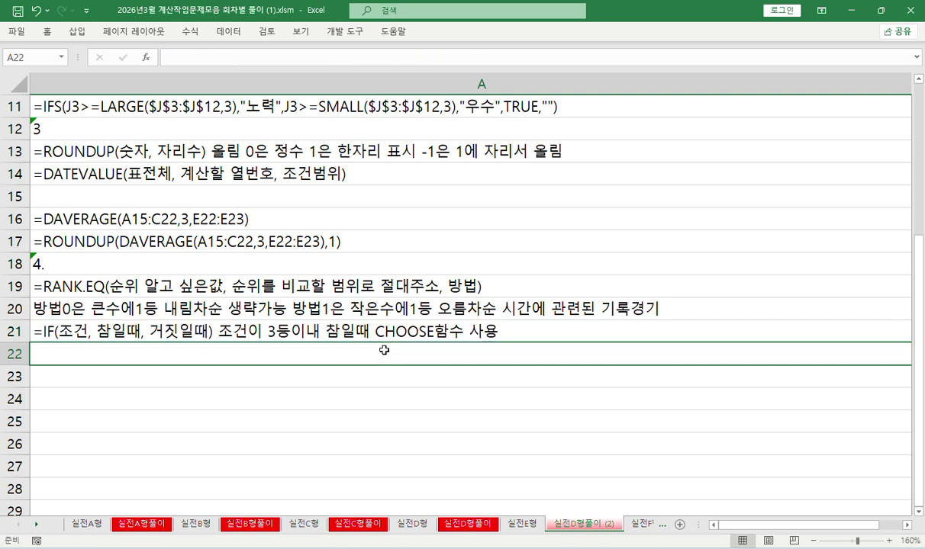
- Write the CHOOSE syntax note "=CHOOSE(선택번호, 1,2,3...)" in A22
{"action": "type", "text": "=cho"}
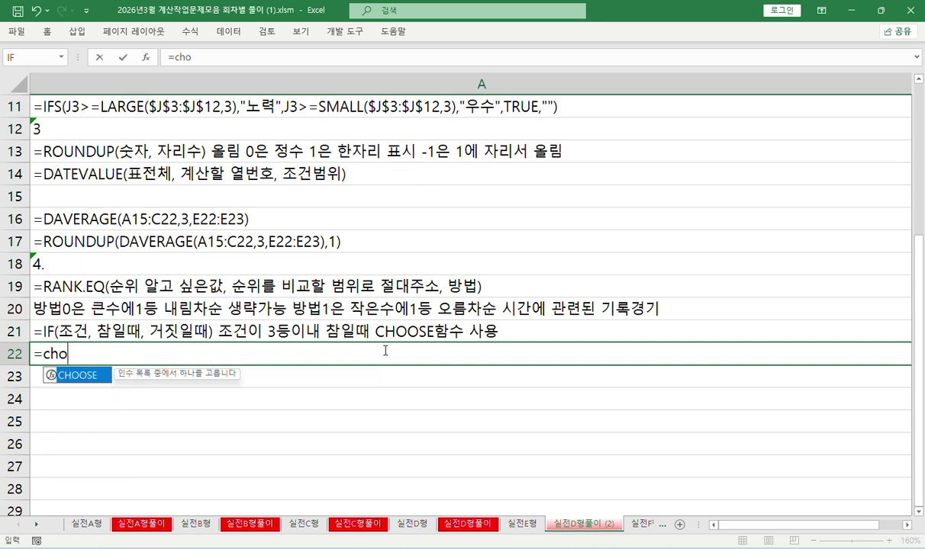
{"action": "key", "text": "Tab"}
{"action": "type", "text": "ㅅ"}
{"action": "type", "text": "선택번호"}
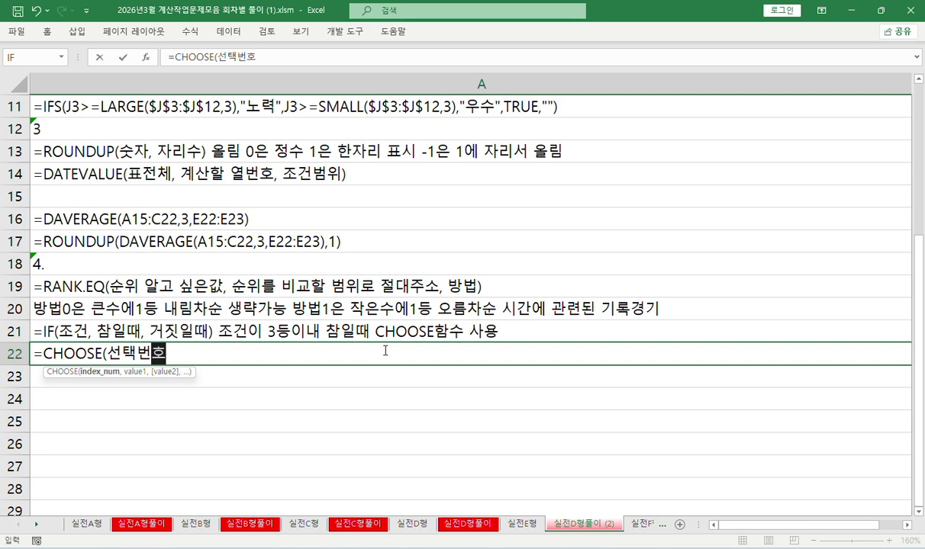
{"action": "type", "text": ", 1,2,3"}
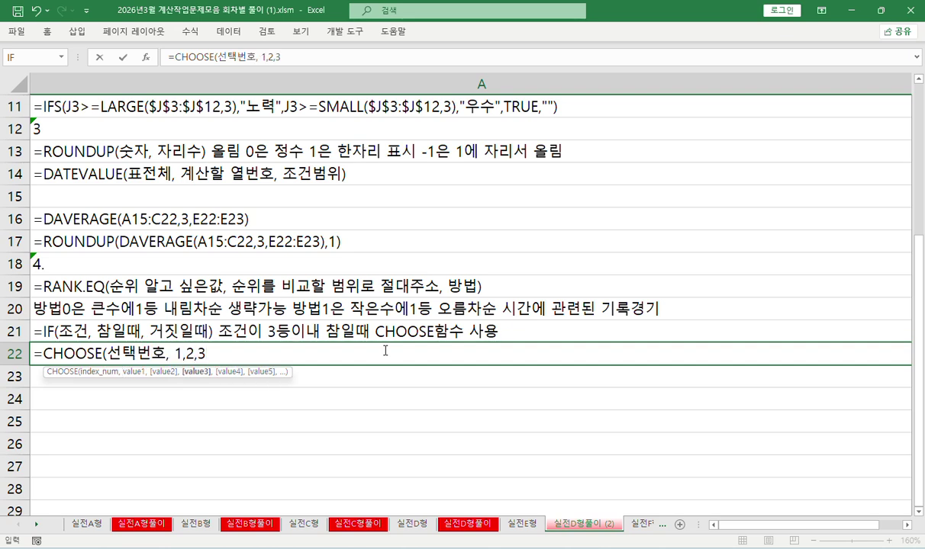
{"action": "type", "text": "...)"}
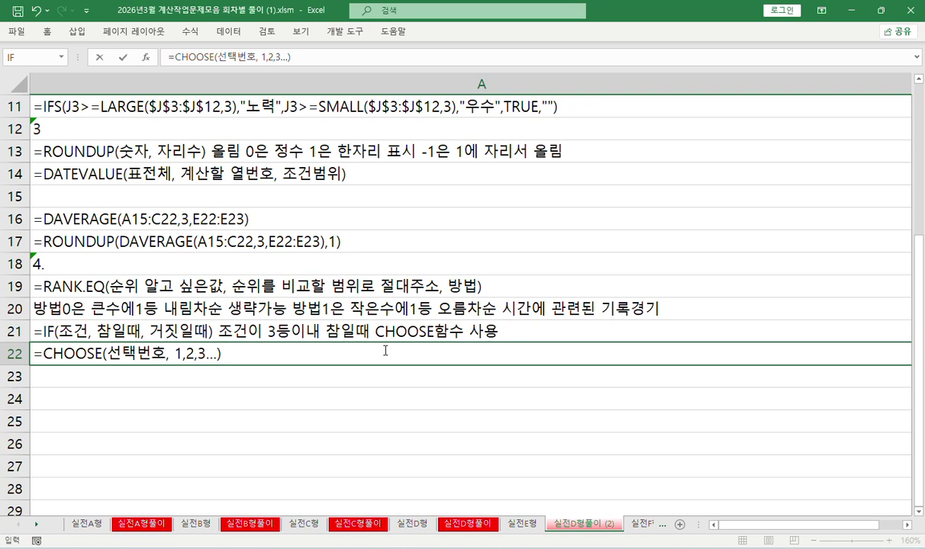
{"action": "key", "text": "Return"}
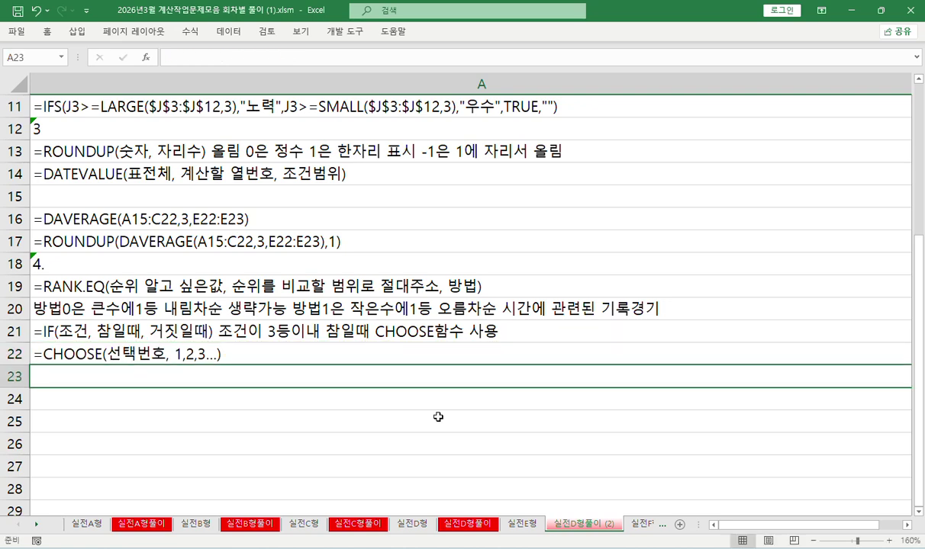
- Open the 실전E형 sheet and select the record times J16:J23 in the 100m 기록 table
{"action": "left_click", "coordinate": [522, 524]}
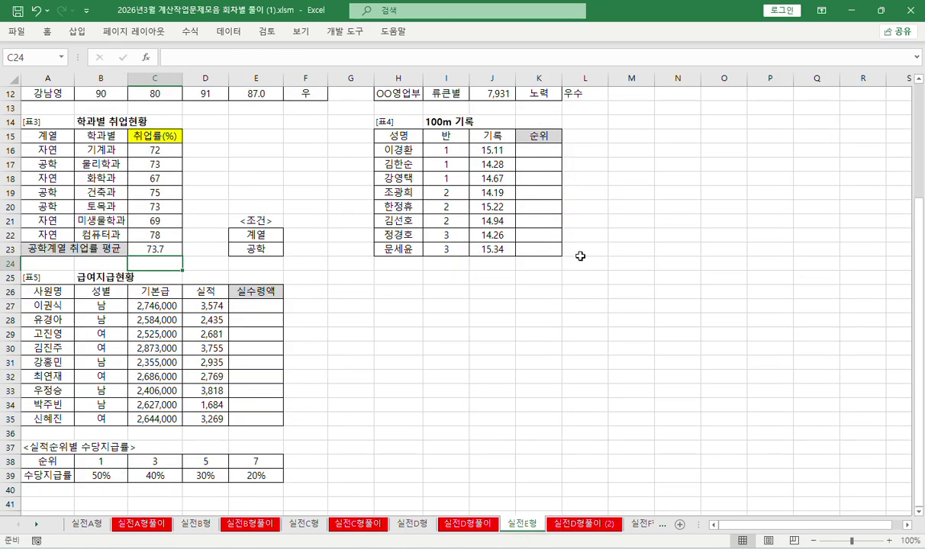
{"action": "left_click", "coordinate": [907, 525]}
{"action": "left_click", "coordinate": [907, 525]}
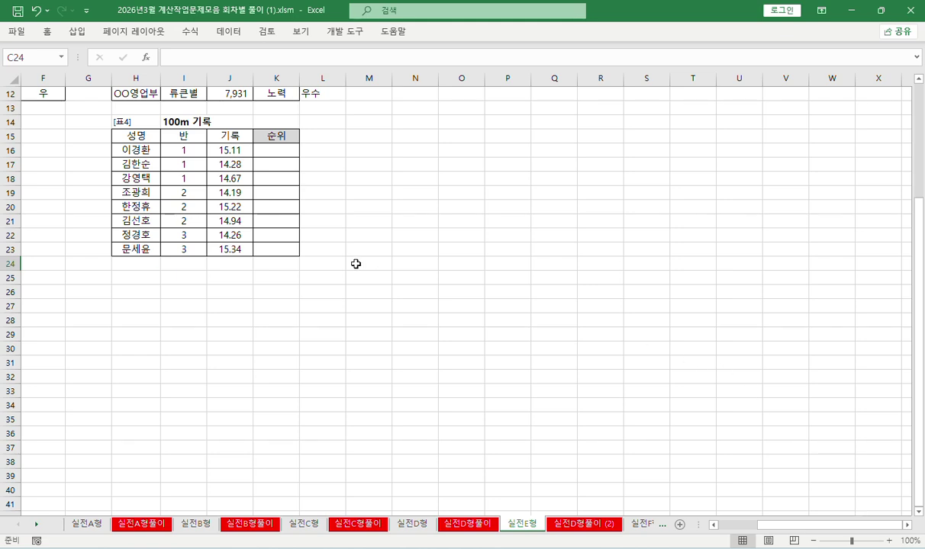
{"action": "left_click", "coordinate": [165, 120]}
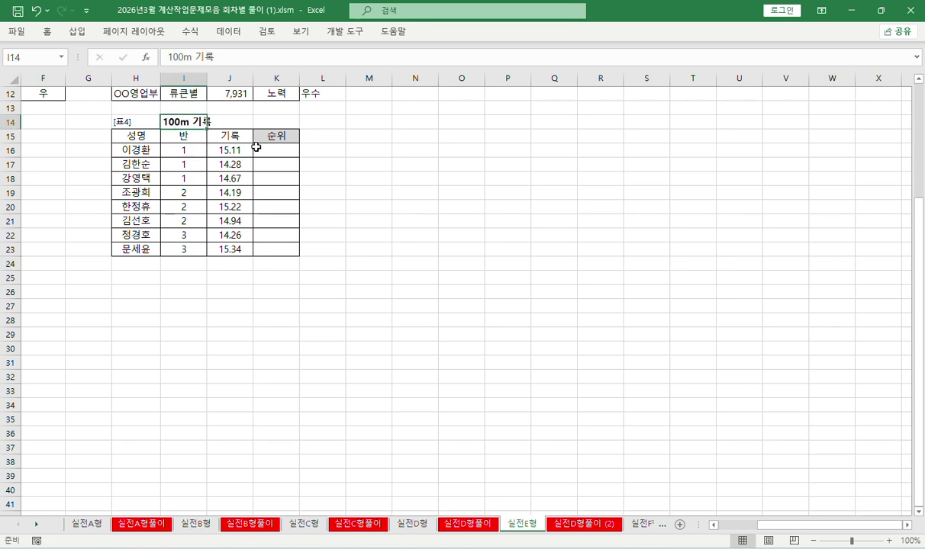
{"action": "left_click_drag", "start_coordinate": [227, 149], "coordinate": [222, 251]}
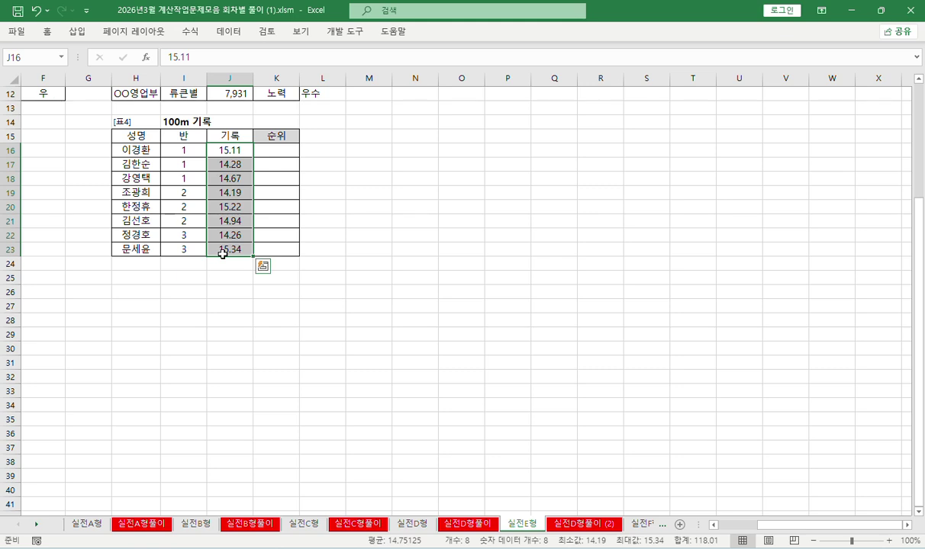
- Start a RANK.EQ function in K16, the first 순위 cell of the 100m 기록 table
{"action": "left_click", "coordinate": [275, 151]}
{"action": "left_click", "coordinate": [184, 57]}
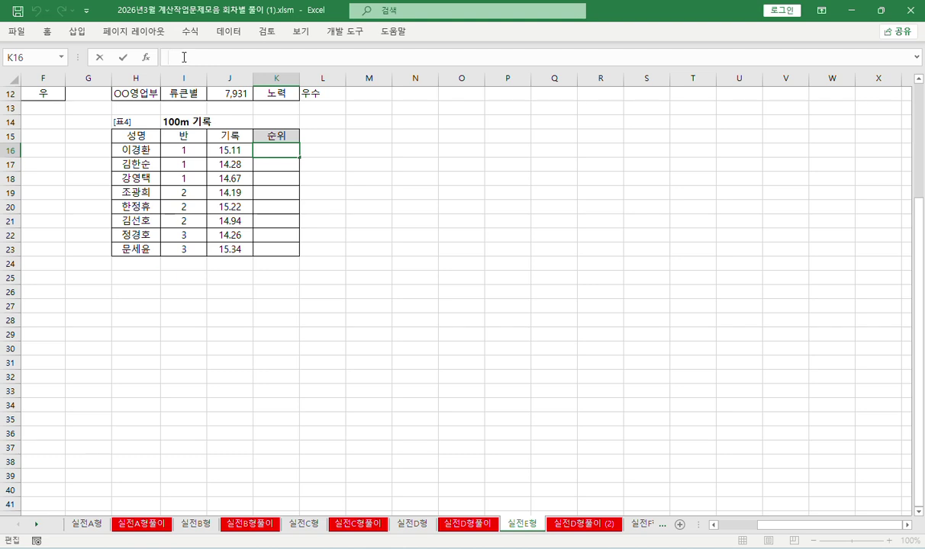
{"action": "type", "text": "=ㄱㄹ"}
{"action": "key", "text": "BackSpace"}
{"action": "key", "text": "BackSpace"}
{"action": "type", "text": "ra"}
{"action": "key", "text": "Down"}
{"action": "key", "text": "Down"}
{"action": "key", "text": "Down"}
{"action": "key", "text": "Down"}
{"action": "key", "text": "Down"}
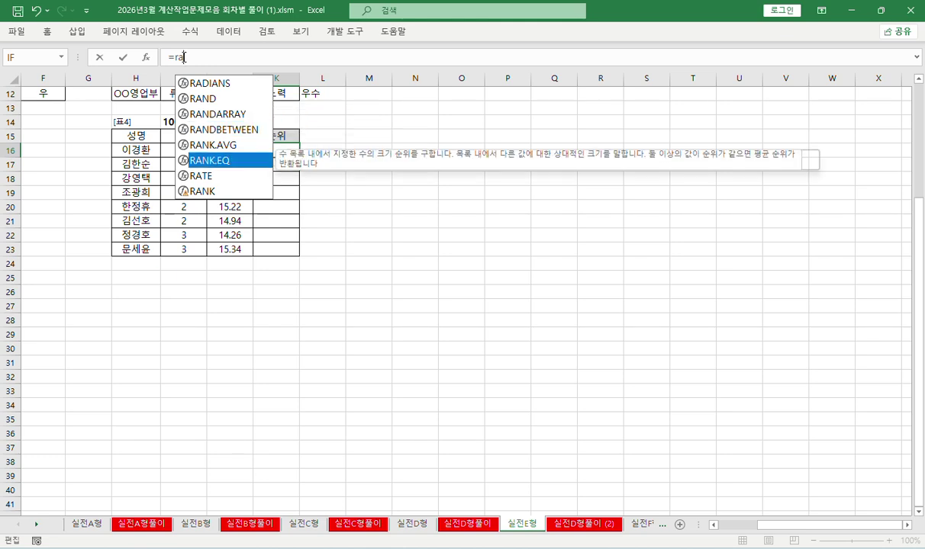
{"action": "key", "text": "Tab"}
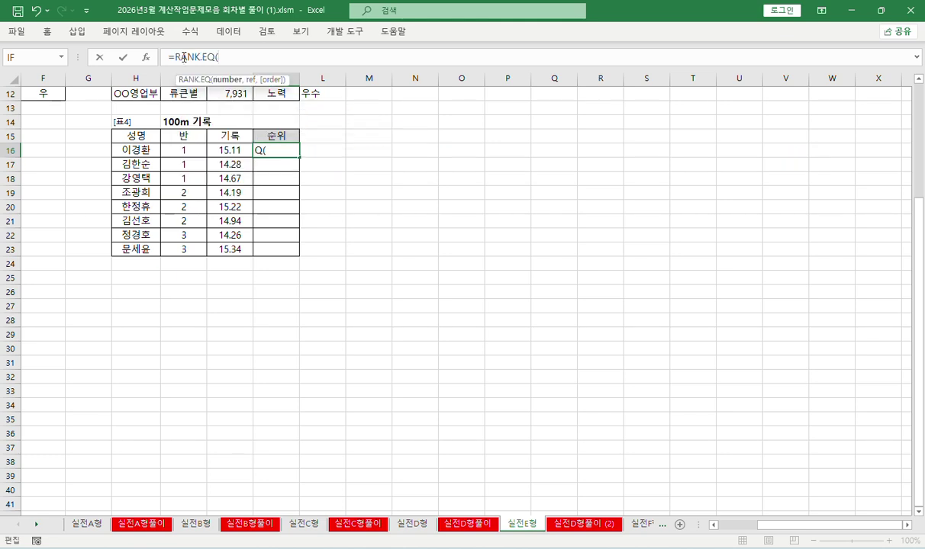
- Rank J16 within the absolute range $J$16:$J$23 using order 1, and fill the formula down to K23
{"action": "left_click", "coordinate": [235, 149]}
{"action": "type", "text": ")"}
{"action": "left_click", "coordinate": [145, 58]}
{"action": "key", "text": "Tab"}
{"action": "left_click", "coordinate": [226, 150]}
{"action": "left_click_drag", "start_coordinate": [226, 151], "coordinate": [228, 250]}
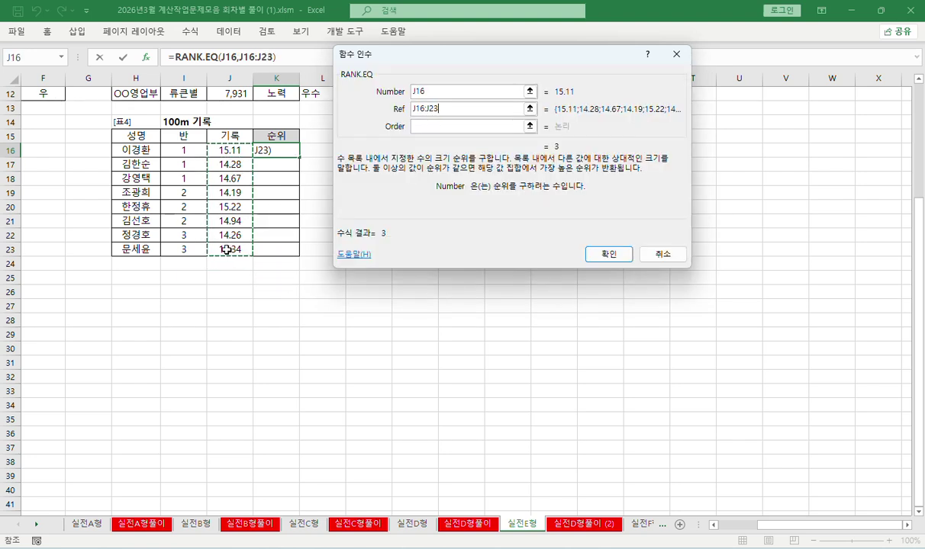
{"action": "key", "text": "F4"}
{"action": "key", "text": "Tab"}
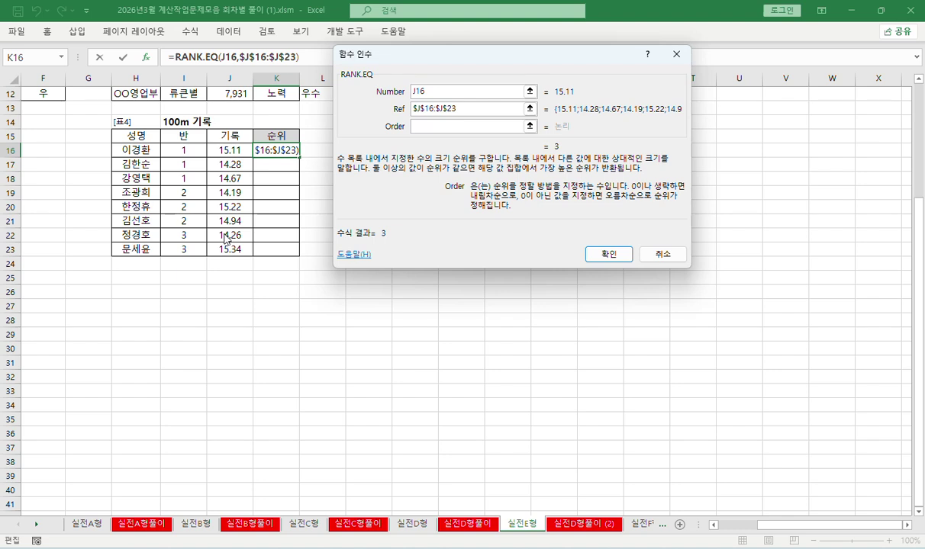
{"action": "type", "text": "1"}
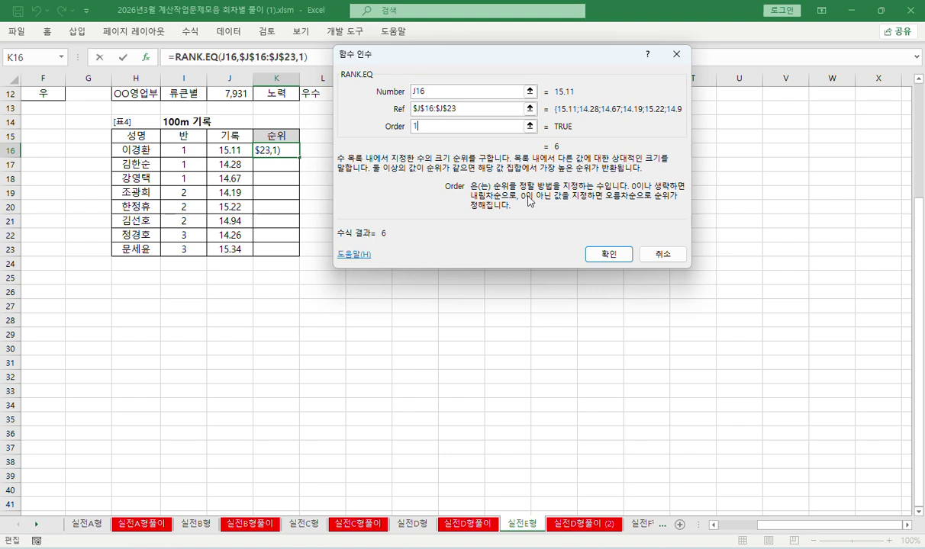
{"action": "left_click", "coordinate": [605, 256]}
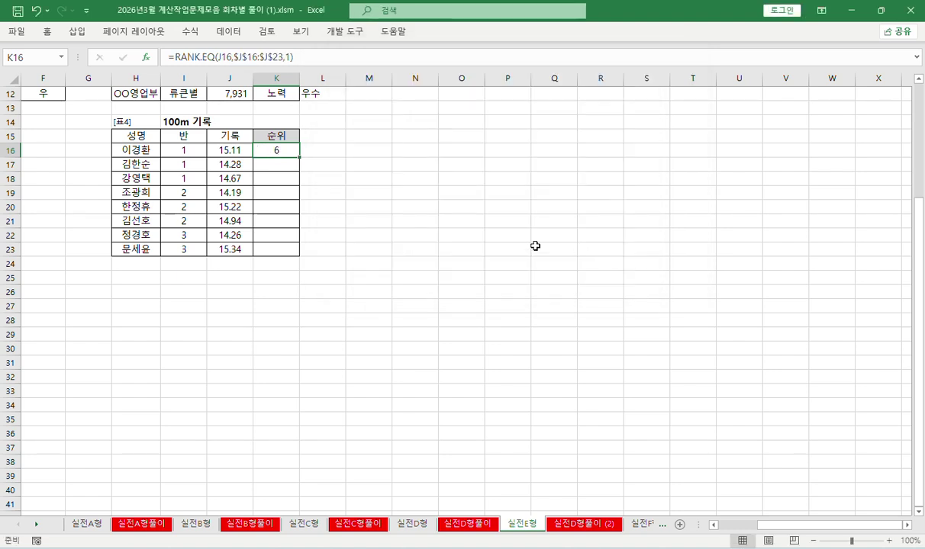
{"action": "left_click_drag", "start_coordinate": [302, 158], "coordinate": [300, 261]}
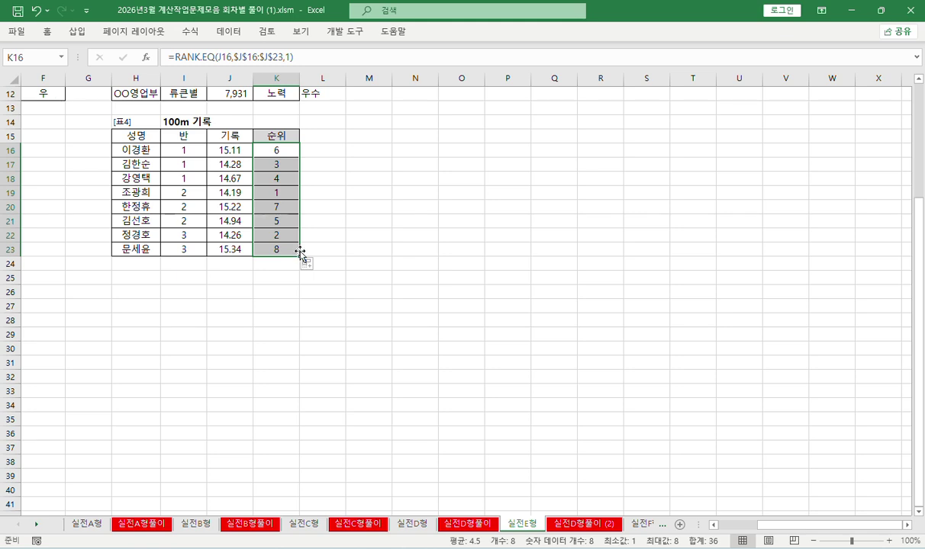
- Append the condition "<=3" to the rank formula and apply it to all of K16:K23
{"action": "left_click", "coordinate": [320, 59]}
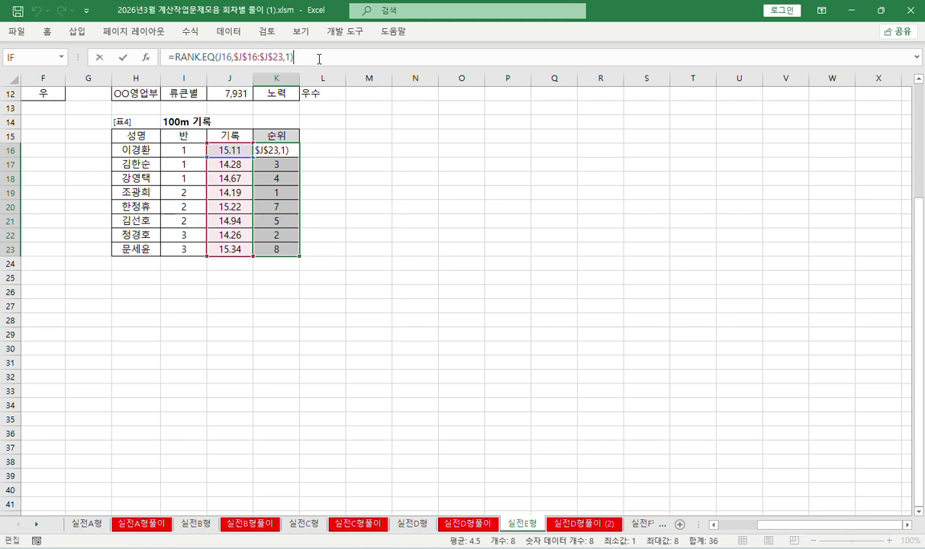
{"action": "type", "text": "<=3"}
{"action": "key", "text": "Return"}
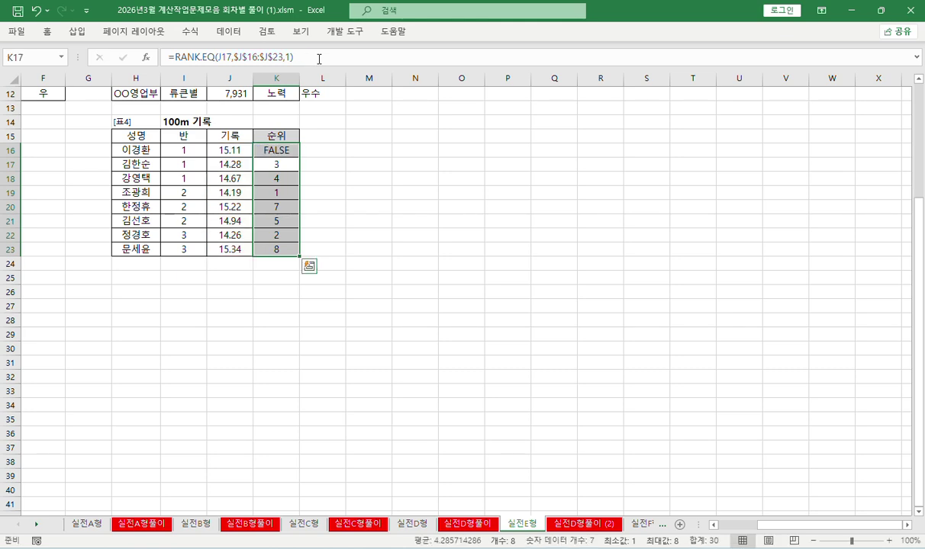
{"action": "key", "text": "shift+Return"}
{"action": "left_click", "coordinate": [319, 59]}
{"action": "key", "text": "ctrl+Return"}
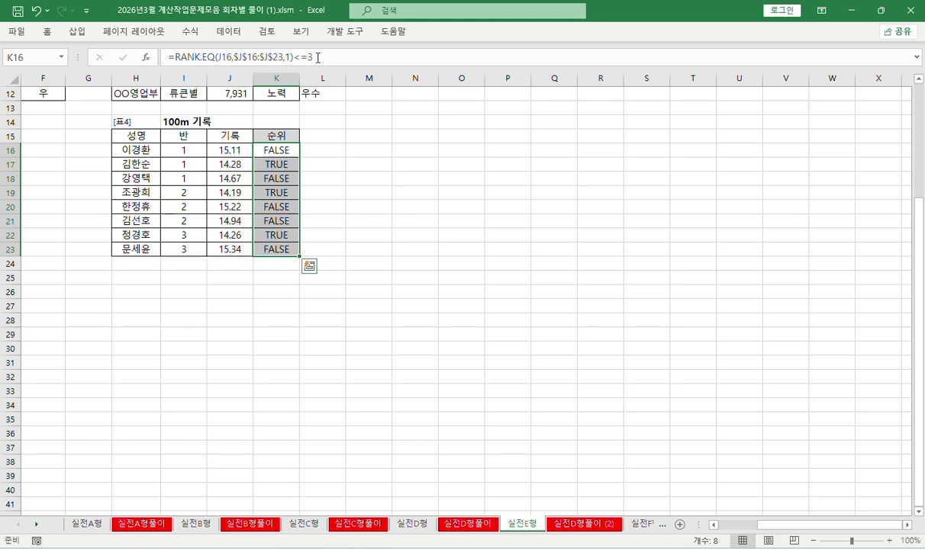
- Wrap the rank condition in an IF function with choose() as the true value and "" as the false value
{"action": "left_click", "coordinate": [318, 57]}
{"action": "type", "text": "IF("}
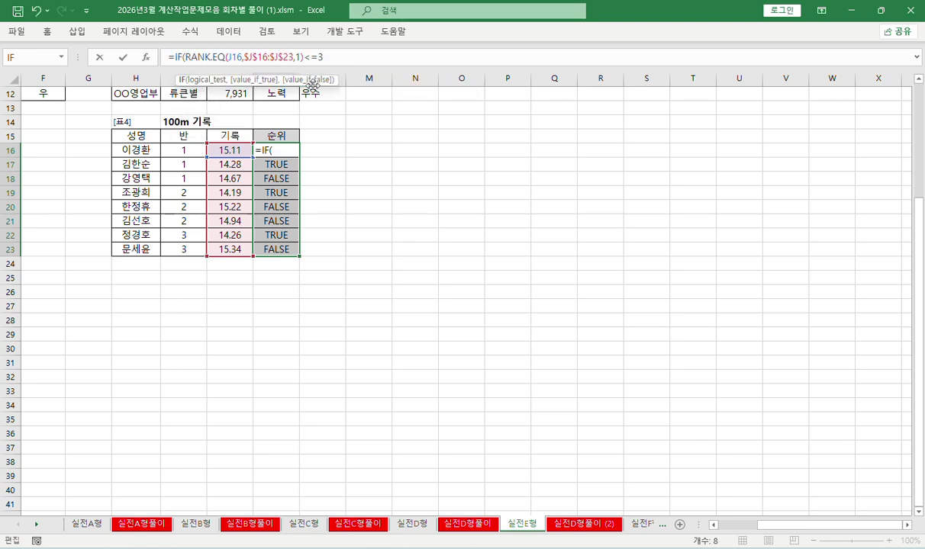
{"action": "key", "text": "ctrl+a"}
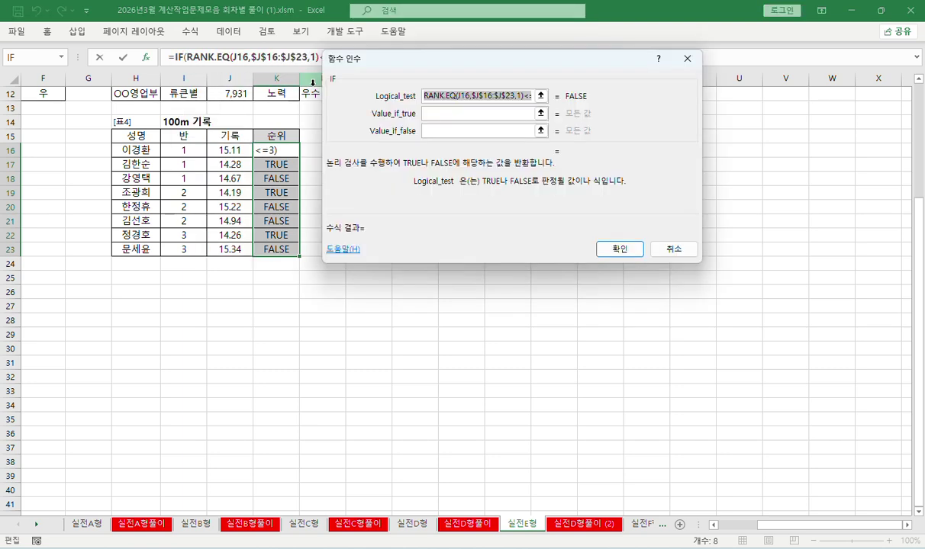
{"action": "left_click", "coordinate": [448, 114]}
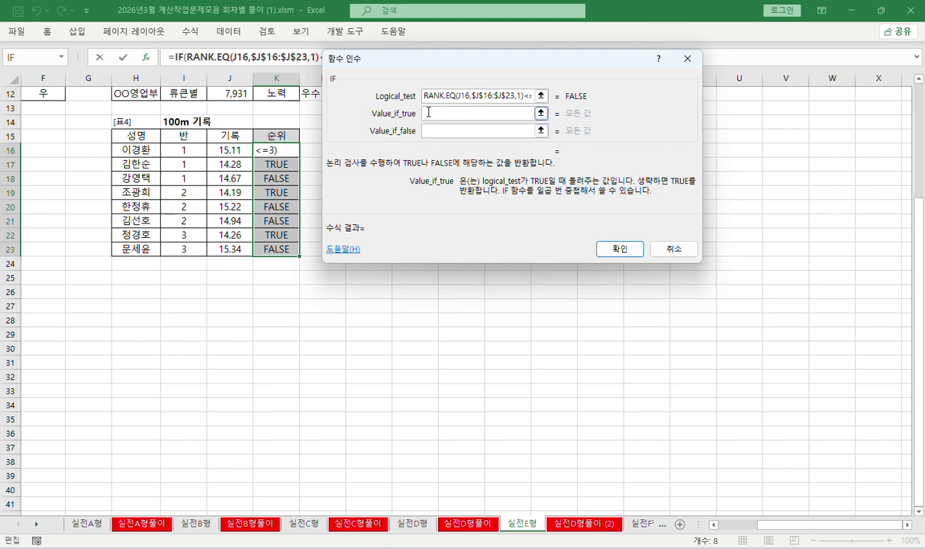
{"action": "type", "text": "cho"}
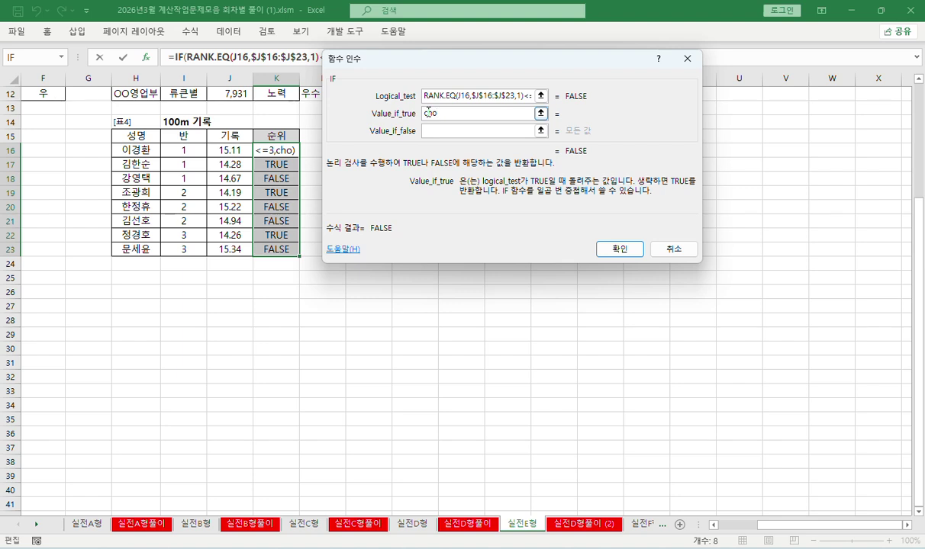
{"action": "type", "text": "ose()"}
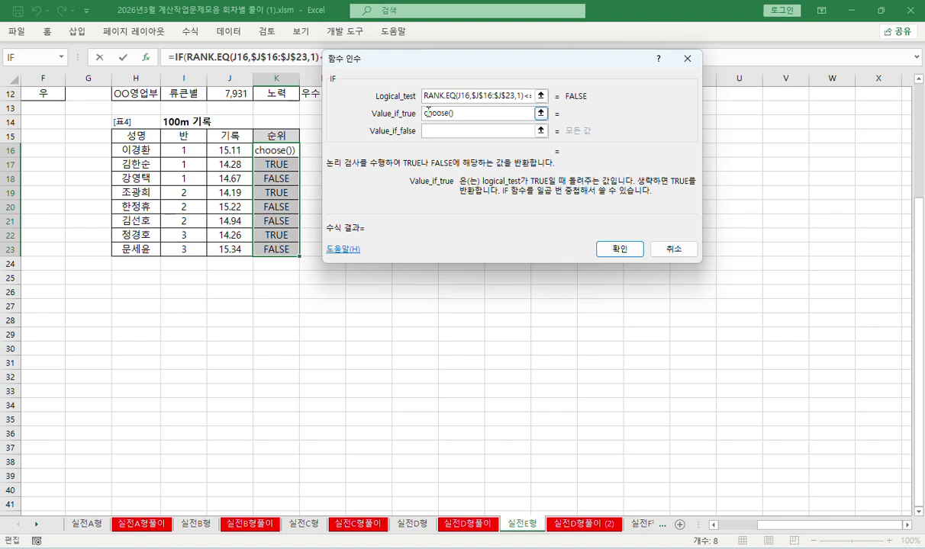
{"action": "left_click", "coordinate": [441, 133]}
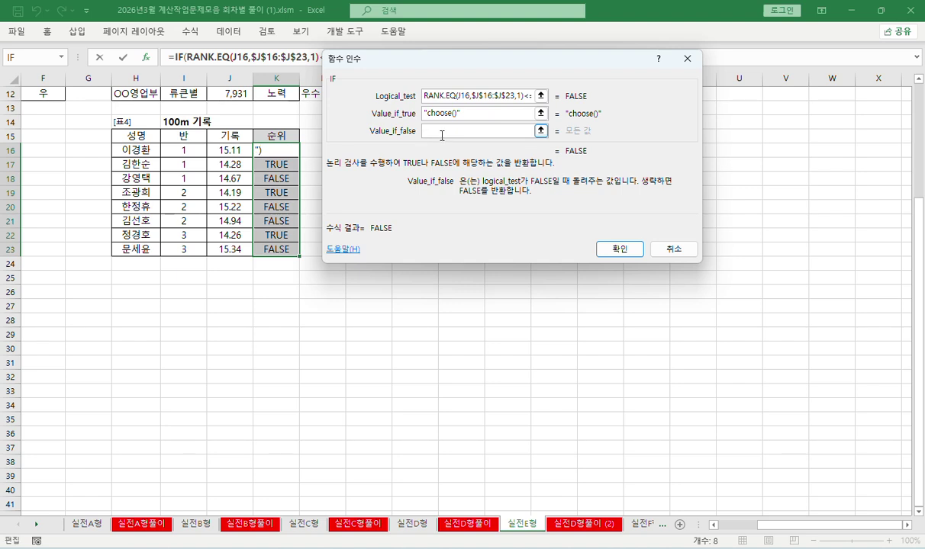
{"action": "type", "text": "\"\""}
- Remove the quotation marks around choose() in the IF function's true value
{"action": "left_click", "coordinate": [431, 113]}
{"action": "left_click", "coordinate": [437, 135]}
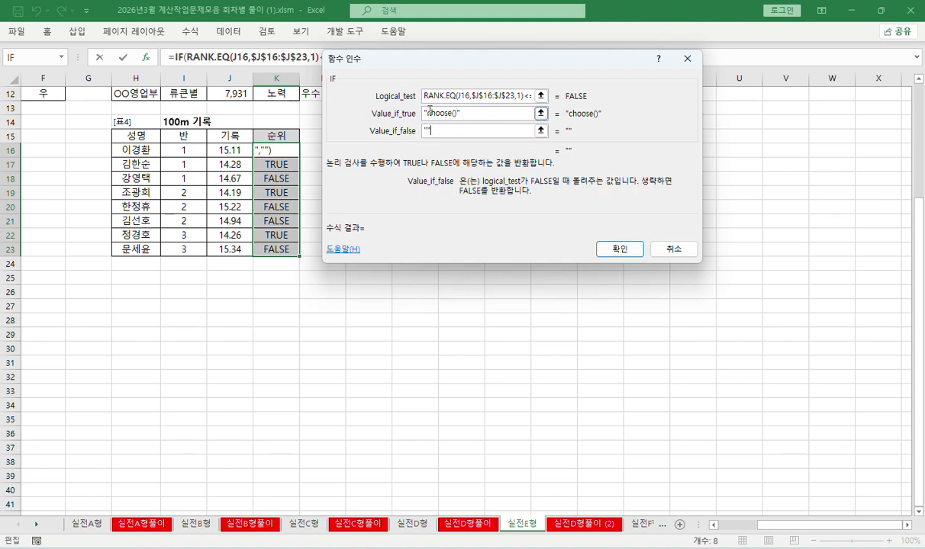
{"action": "left_click", "coordinate": [429, 111]}
{"action": "key", "text": "BackSpace"}
{"action": "key", "text": "End"}
{"action": "key", "text": "BackSpace"}
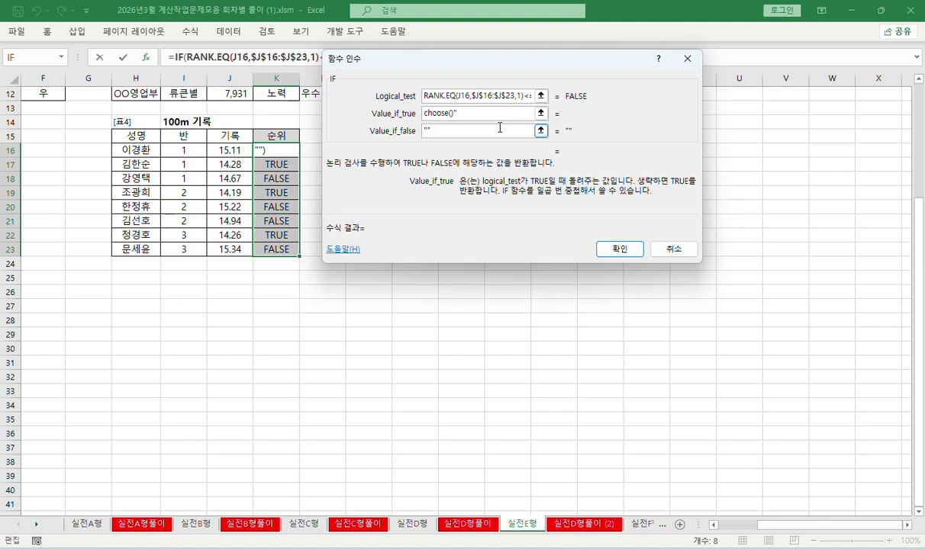
{"action": "left_click", "coordinate": [451, 115]}
{"action": "left_click_drag", "start_coordinate": [392, 60], "coordinate": [381, 90]}
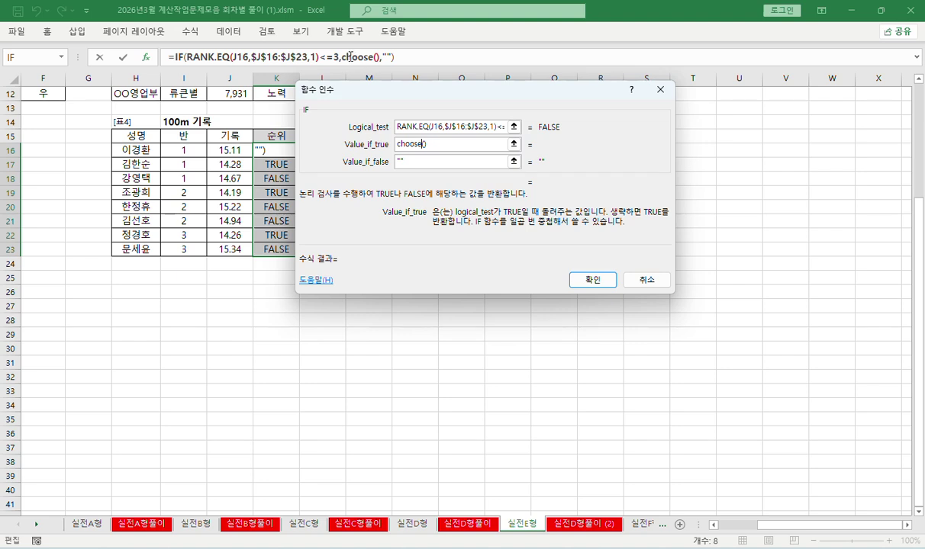
- Set the nested CHOOSE function's index number to RANK.EQ(J16,$J$16:$J$23,1), dropping the "<=3" comparison
{"action": "left_click", "coordinate": [355, 57]}
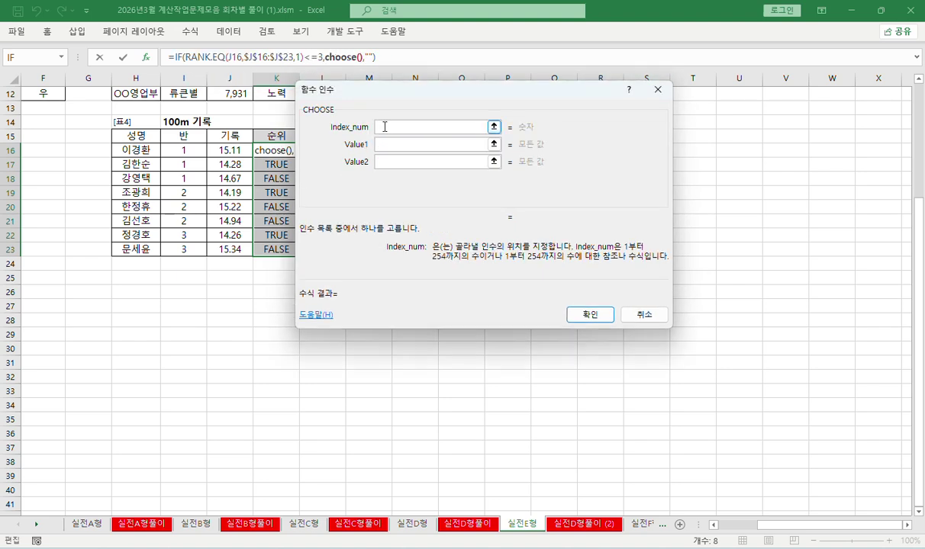
{"action": "type", "text": "RANK.EQ(J16,$J$16:$J$23,1)<=3"}
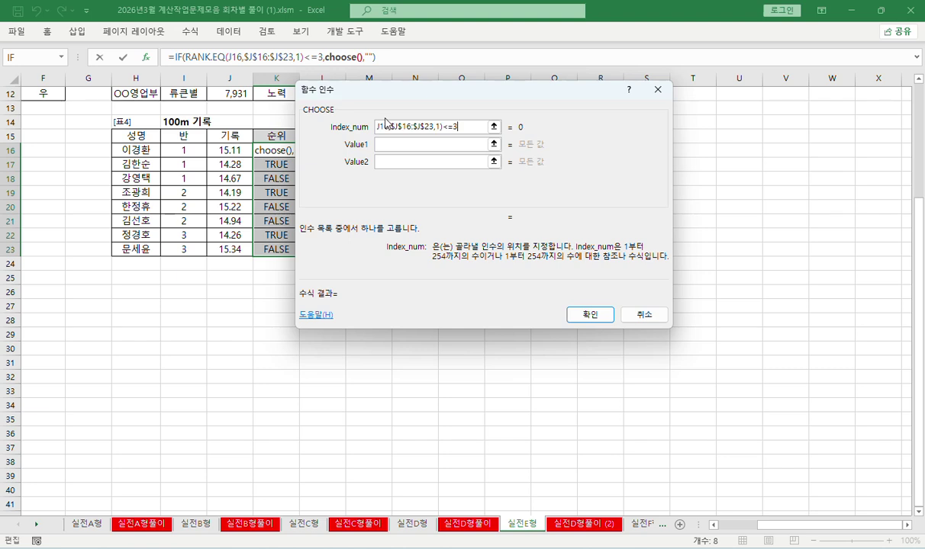
{"action": "left_click", "coordinate": [413, 167]}
{"action": "key", "text": "BackSpace"}
{"action": "key", "text": "BackSpace"}
{"action": "key", "text": "BackSpace"}
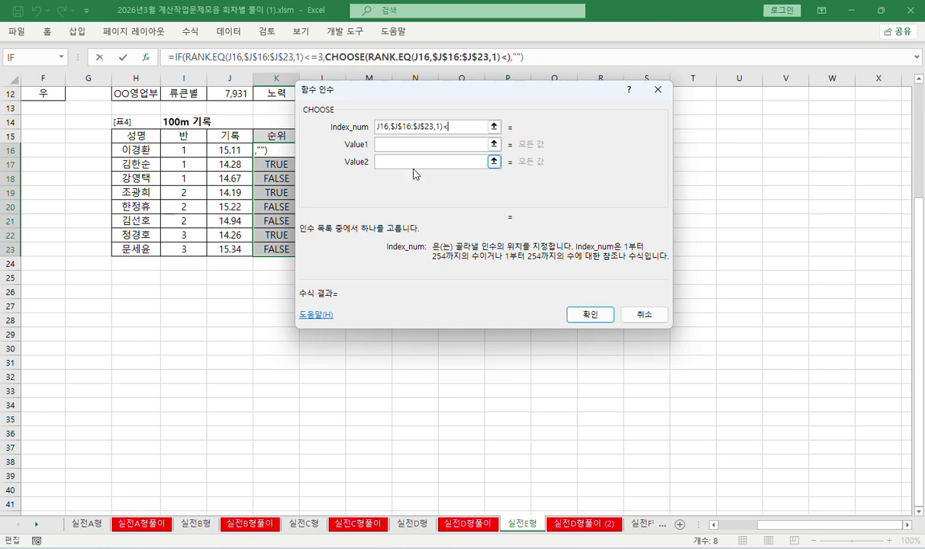
- Set the CHOOSE values to "1위", "2위" and "3위" and apply the completed formula to K16:K23
{"action": "left_click", "coordinate": [389, 146]}
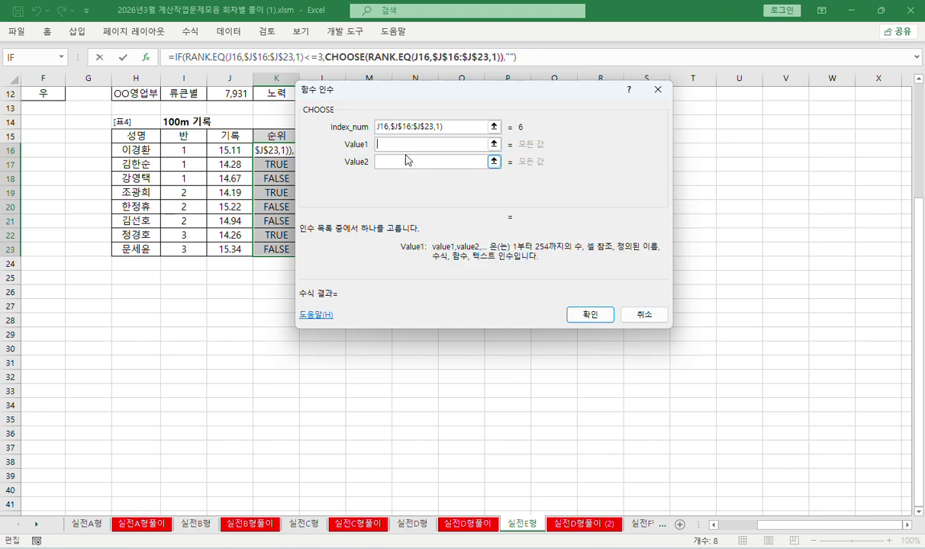
{"action": "type", "text": "1위"}
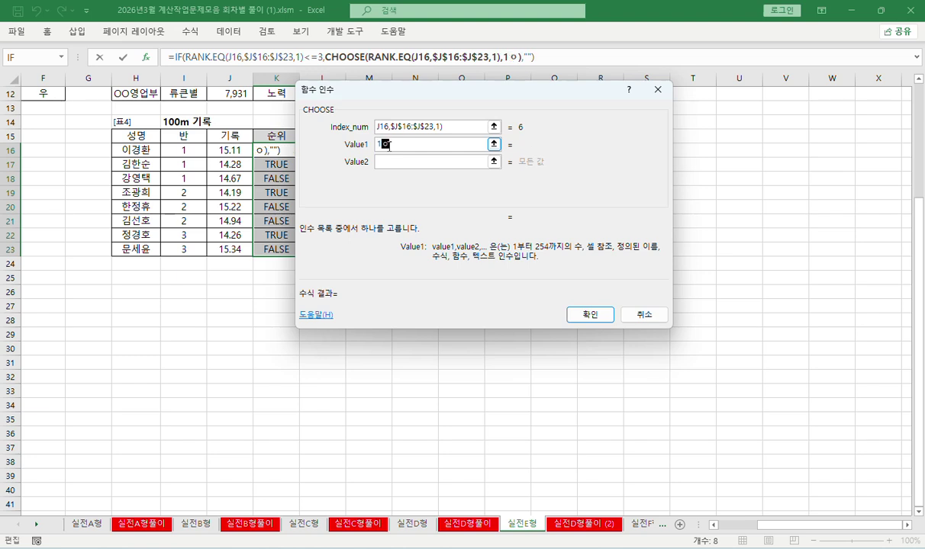
{"action": "key", "text": "Tab"}
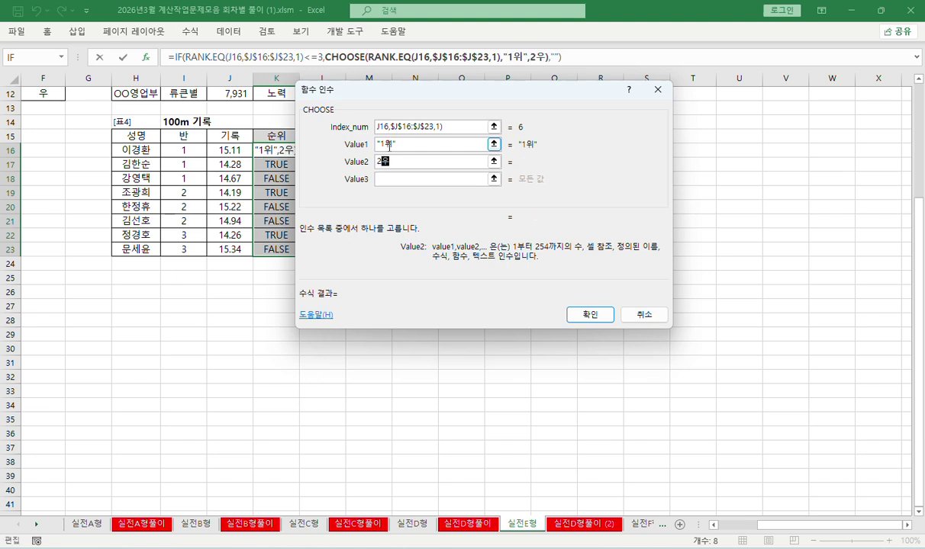
{"action": "type", "text": "2위"}
{"action": "key", "text": "Tab"}
{"action": "type", "text": "3위"}
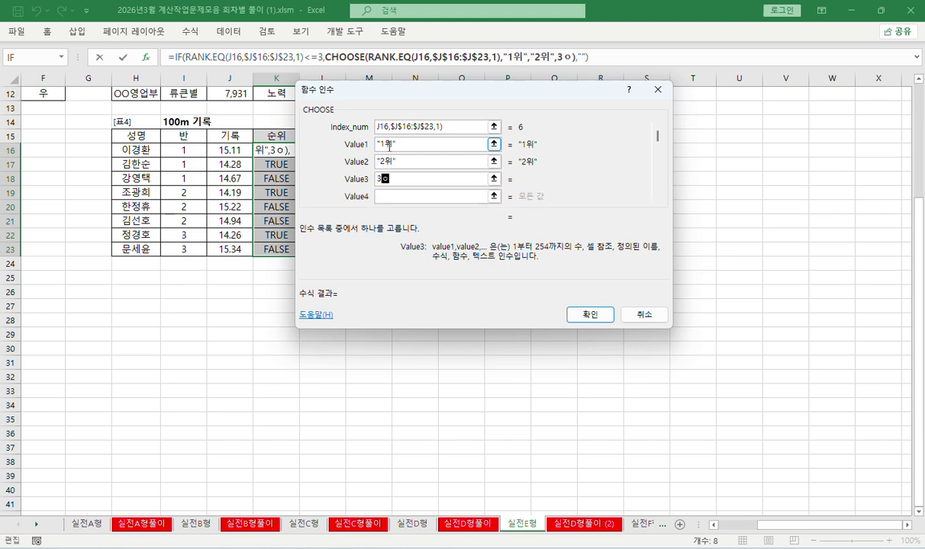
{"action": "key", "text": "Tab"}
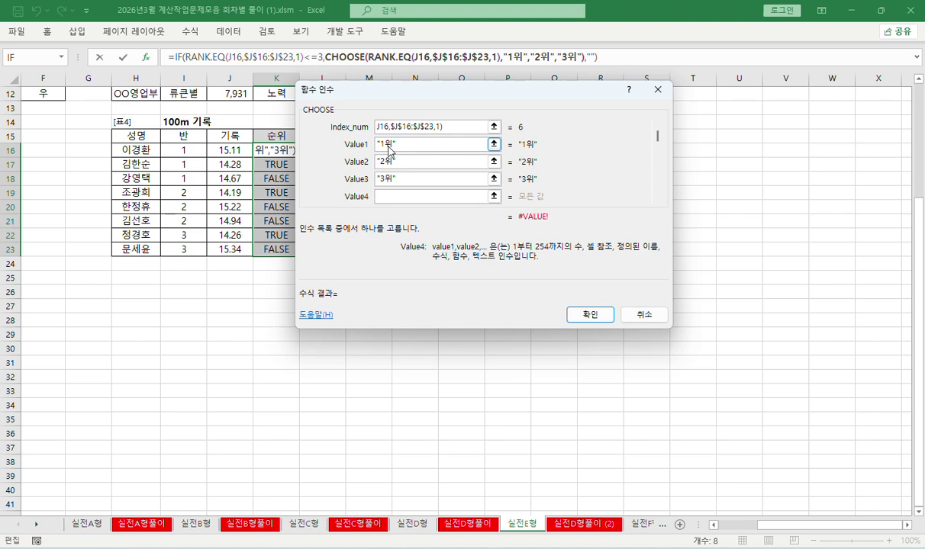
{"action": "left_click", "coordinate": [418, 183]}
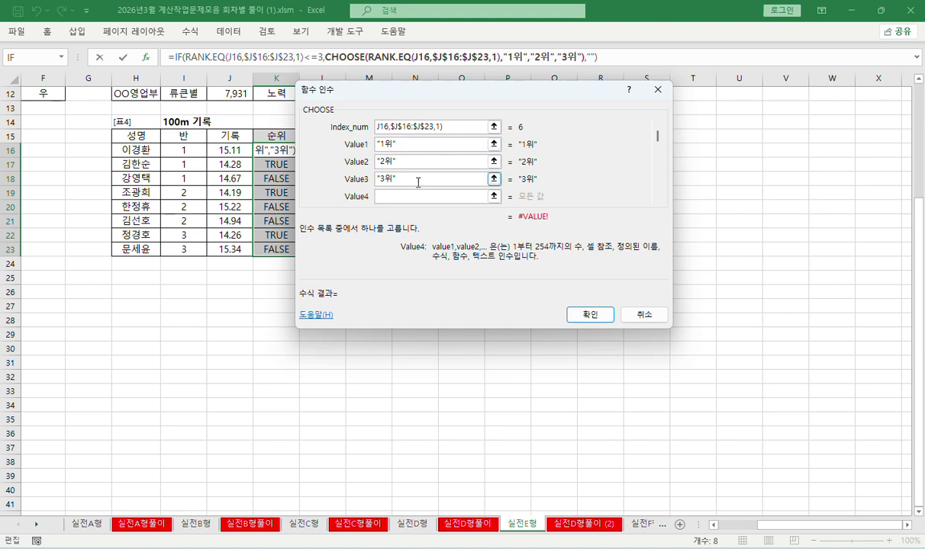
{"action": "left_click", "coordinate": [578, 315]}
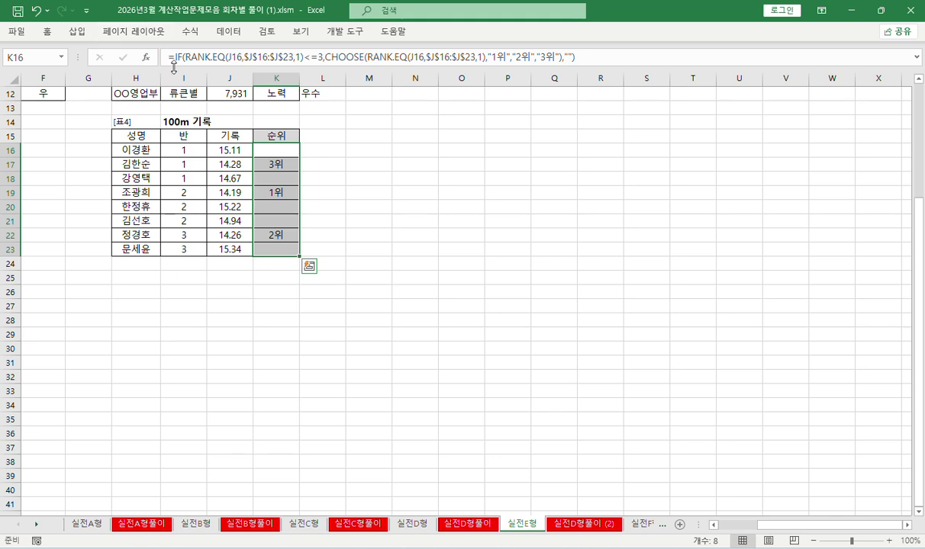
{"action": "left_click_drag", "start_coordinate": [185, 57], "coordinate": [323, 62]}
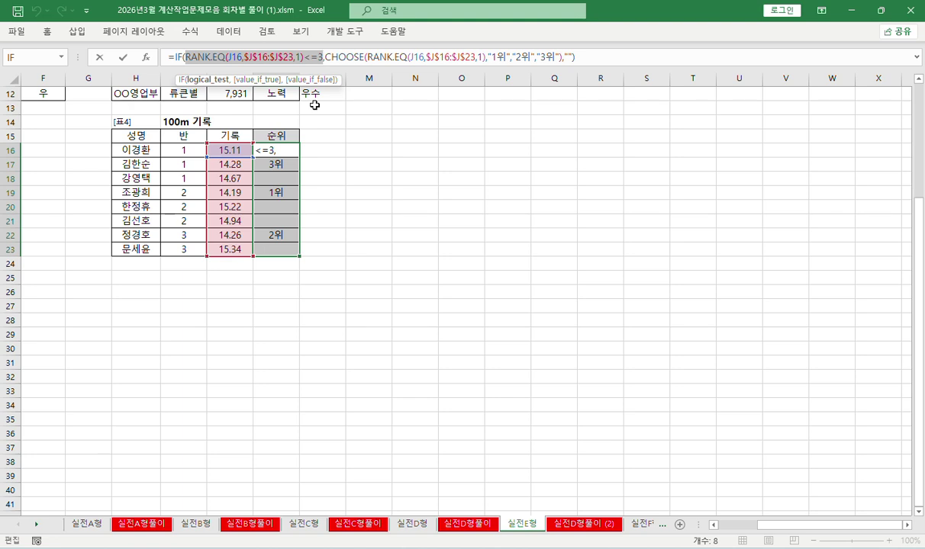
{"action": "key", "text": "Home"}
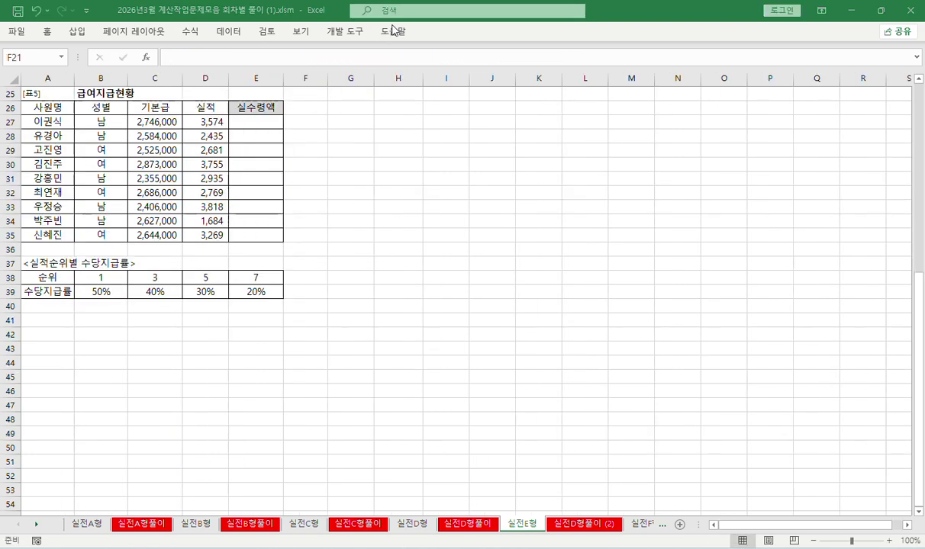
- Add the problem number "5." in A23 of the 실전D형풀이 (2) sheet
{"action": "left_click", "coordinate": [560, 527]}
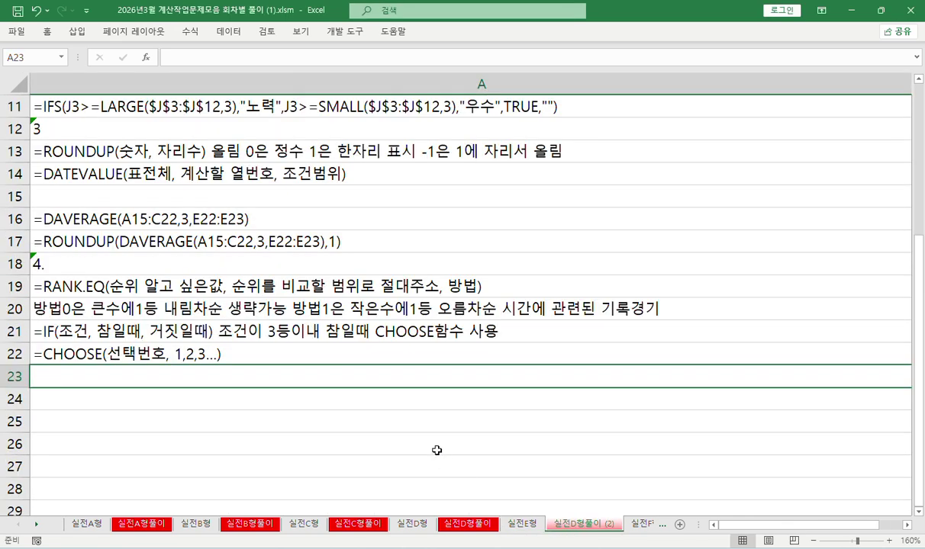
{"action": "type", "text": "5."}
{"action": "key", "text": "Return"}
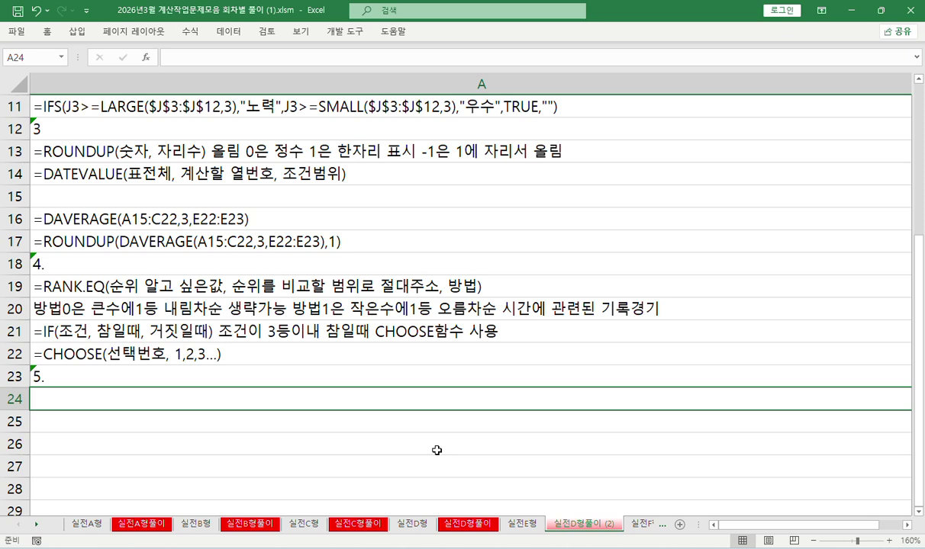
- Enter the note "찾기참조 찾아서 뽑을 범위를 확인 첫행/첫열 찾으러는 값의 목록" in A24
{"action": "type", "text": "찾기참"}
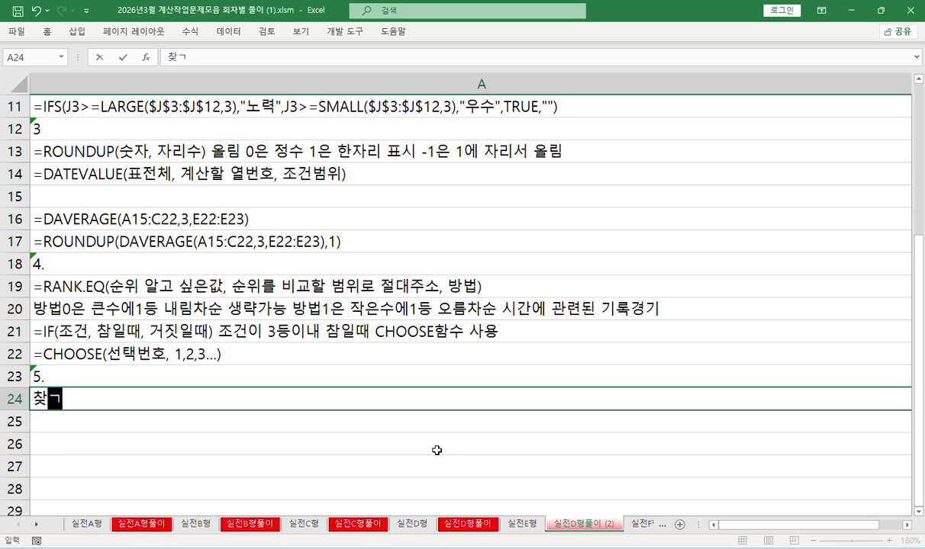
{"action": "type", "text": "조 "}
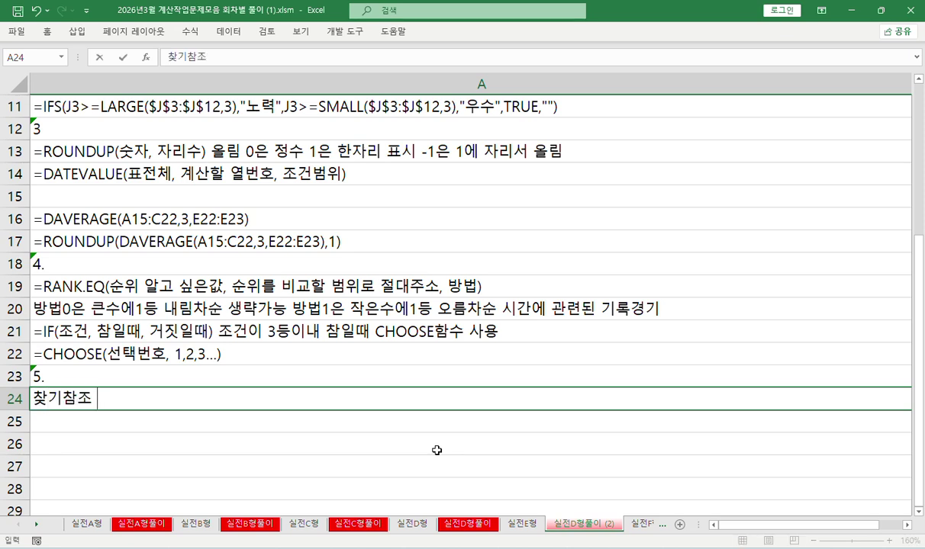
{"action": "type", "text": "찾아"}
{"action": "type", "text": "서 "}
{"action": "type", "text": "뽑을 범위"}
{"action": "type", "text": "를 확"}
{"action": "type", "text": "인 ㅊ"}
{"action": "type", "text": "첫해"}
{"action": "type", "text": "ㅇ/"}
{"action": "type", "text": "첫얄"}
{"action": "key", "text": "BackSpace"}
{"action": "key", "text": "BackSpace"}
{"action": "type", "text": "ㅕㄹ"}
{"action": "type", "text": " 찾을"}
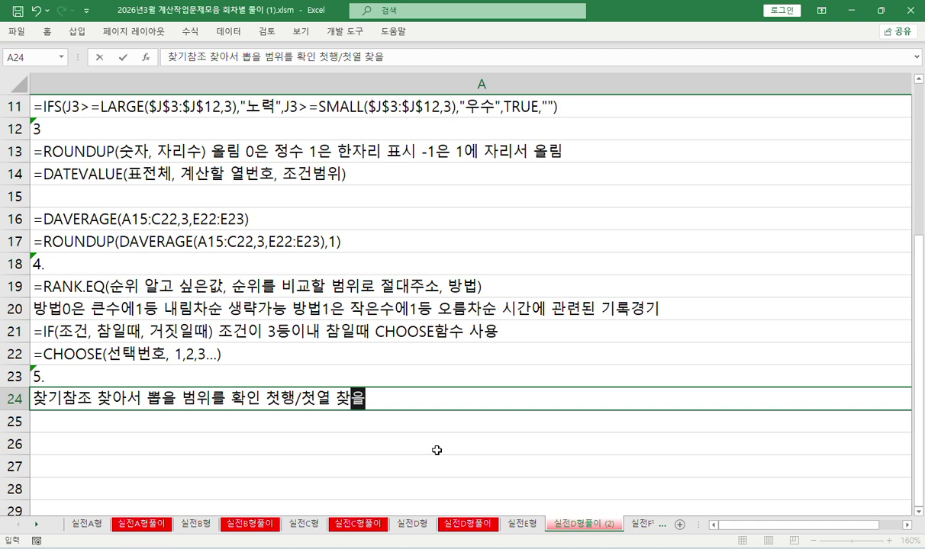
{"action": "type", "text": "ㅕ는 ㄱ"}
{"action": "type", "text": "ㅏㅂㅅ의 목"}
{"action": "type", "text": "록"}
{"action": "key", "text": "Return"}
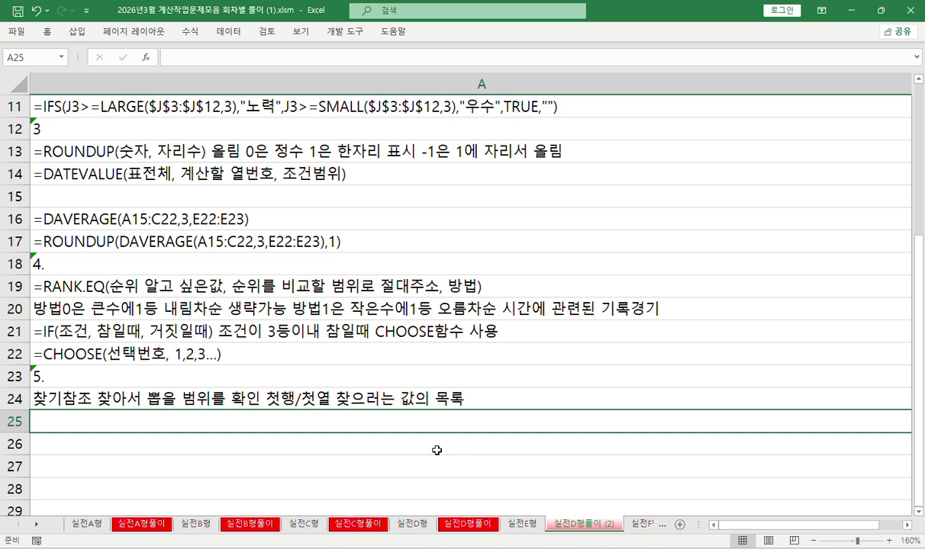
- Fill the first 기본급 cell, C27, with yellow on the 실전E형 sheet
{"action": "left_click", "coordinate": [522, 525]}
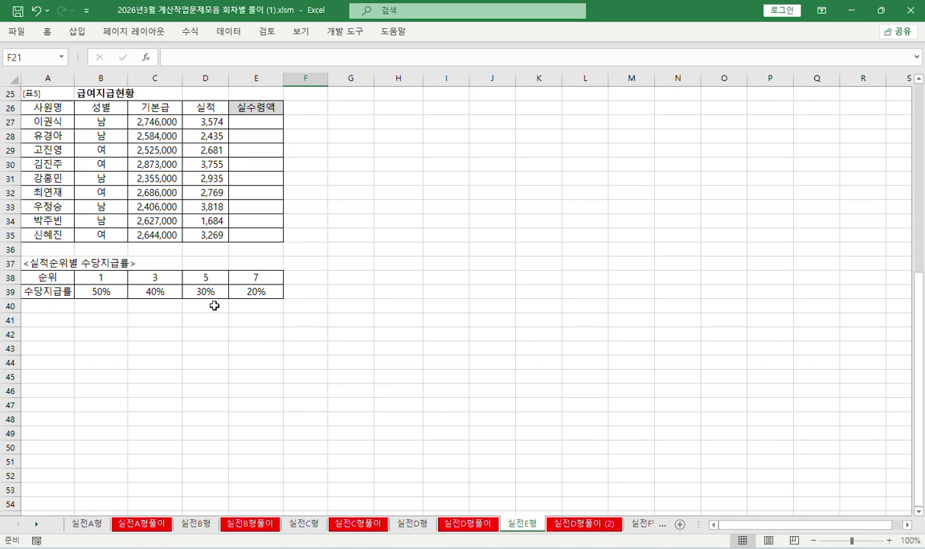
{"action": "left_click", "coordinate": [152, 123]}
{"action": "right_click", "coordinate": [152, 123]}
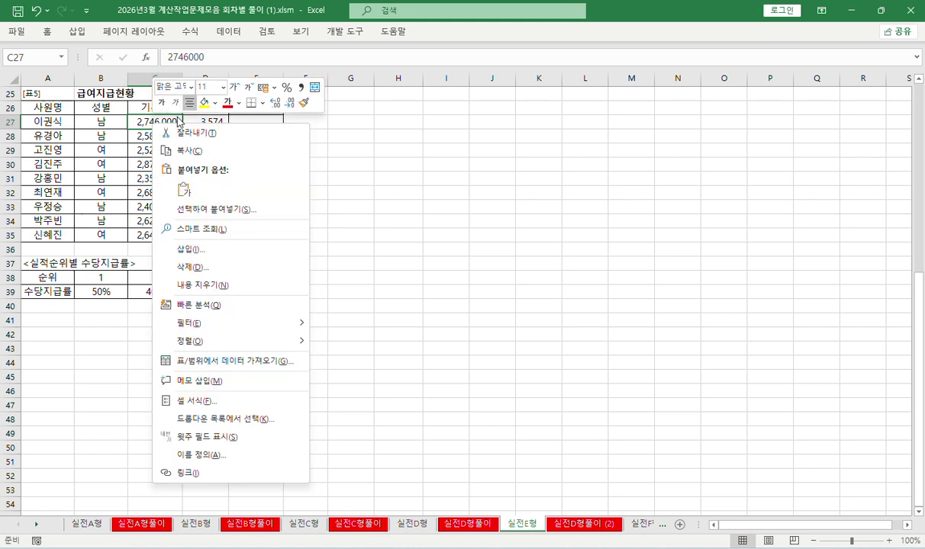
{"action": "left_click", "coordinate": [204, 104]}
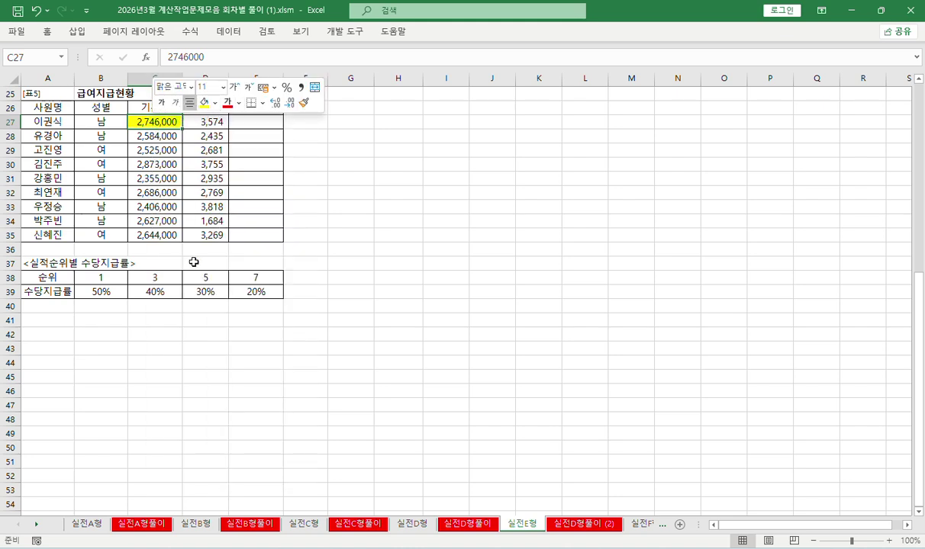
- Set the font colour of the 수당지급률 values in B39:E39 to red
{"action": "left_click_drag", "start_coordinate": [102, 292], "coordinate": [271, 295]}
{"action": "right_click", "coordinate": [270, 295]}
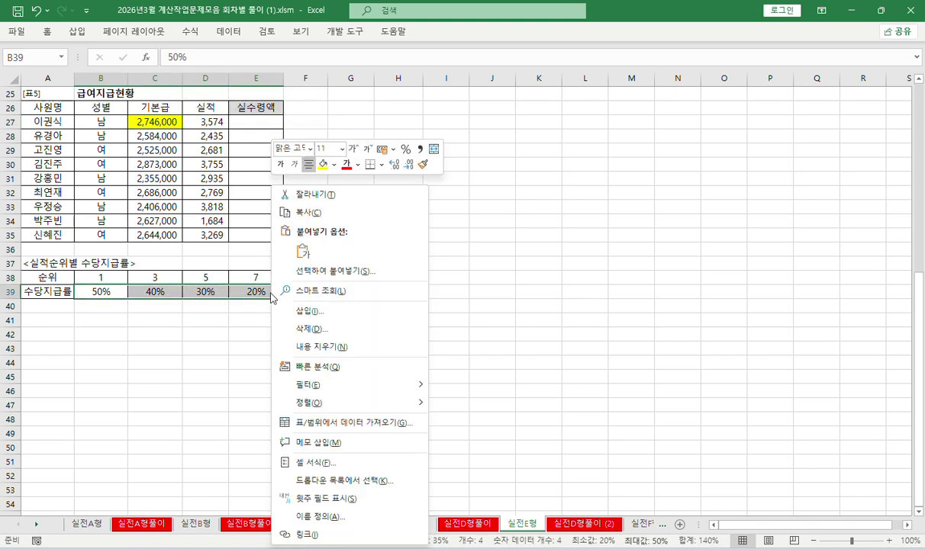
{"action": "left_click", "coordinate": [347, 166]}
{"action": "left_click", "coordinate": [128, 122]}
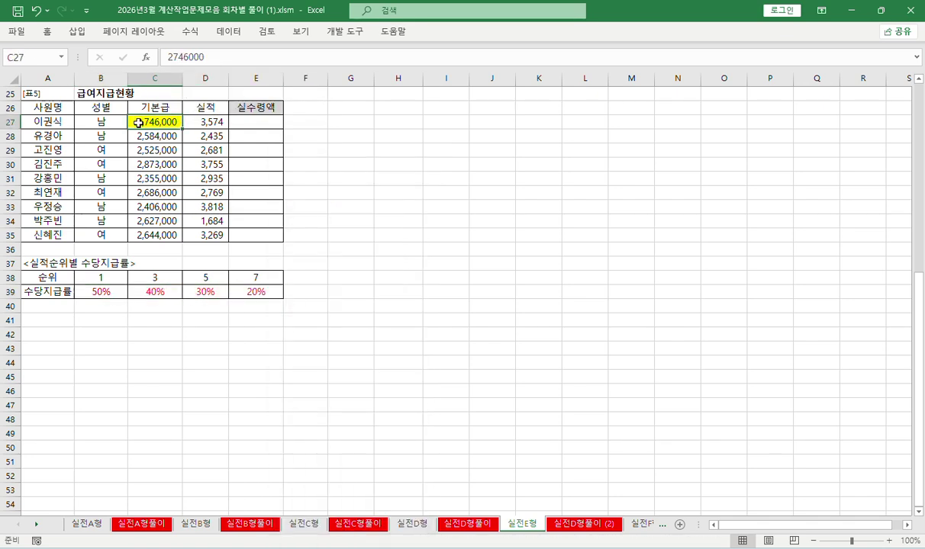
- Set the font colour of the first 실적 value, D27, to red
{"action": "left_click", "coordinate": [240, 122]}
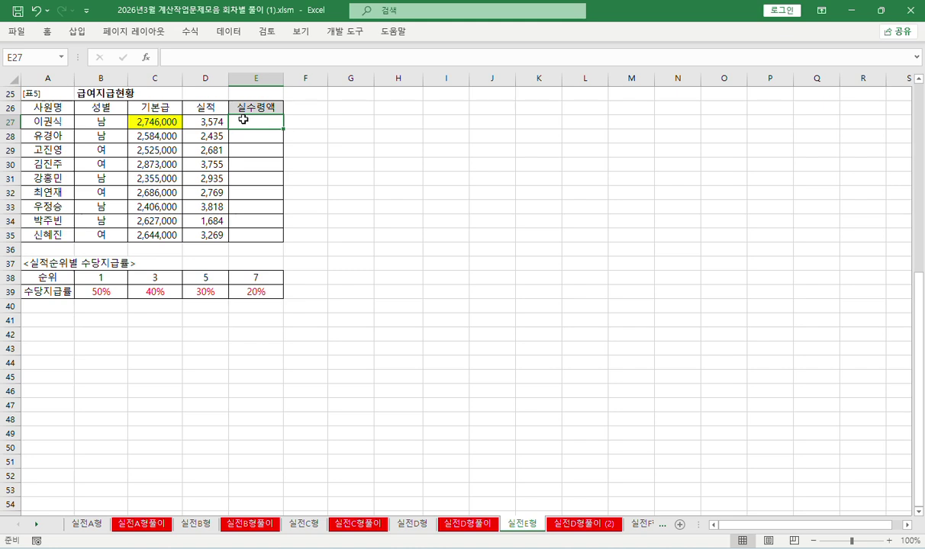
{"action": "left_click", "coordinate": [213, 125]}
{"action": "right_click", "coordinate": [213, 124]}
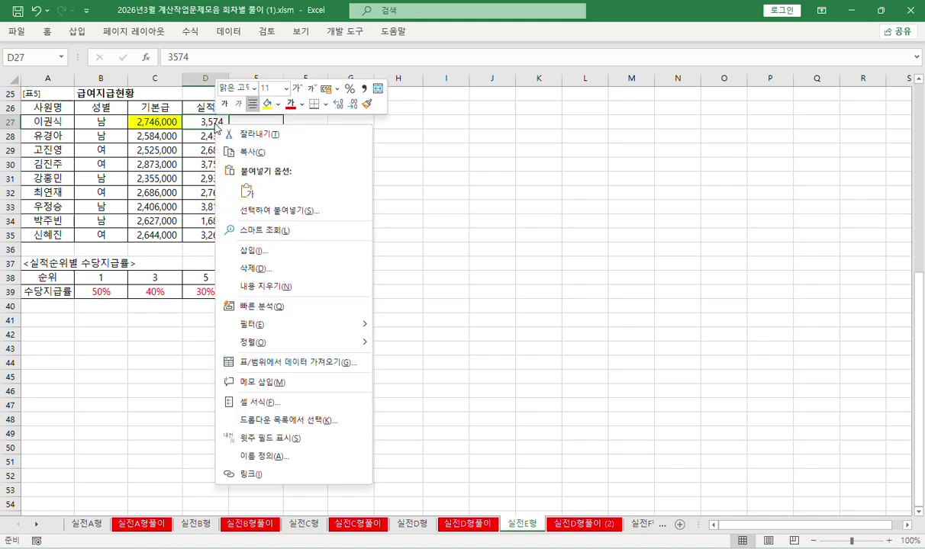
{"action": "left_click", "coordinate": [292, 108]}
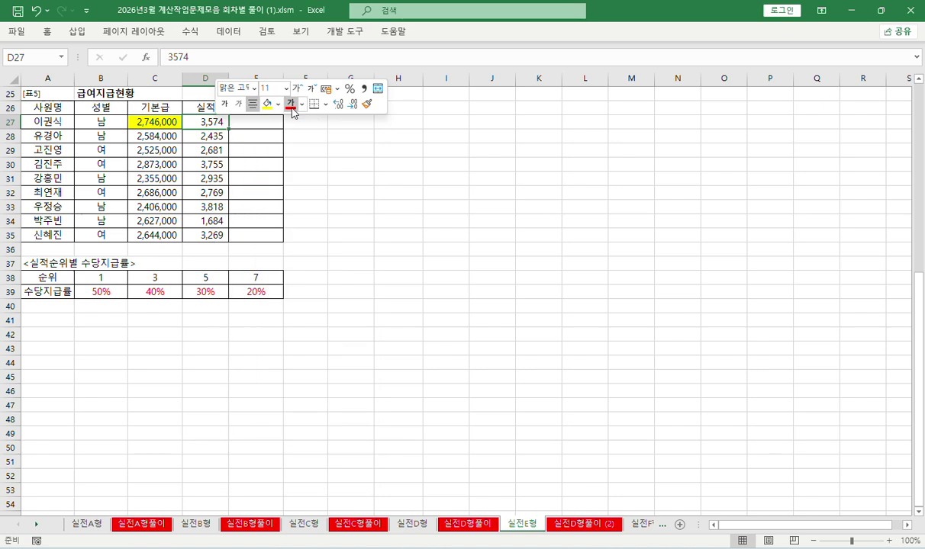
- Examine the 실적 values in D28:D35 and the rank and rate pairs in B38:E39
{"action": "left_click_drag", "start_coordinate": [206, 137], "coordinate": [215, 233]}
{"action": "left_click_drag", "start_coordinate": [101, 278], "coordinate": [105, 289]}
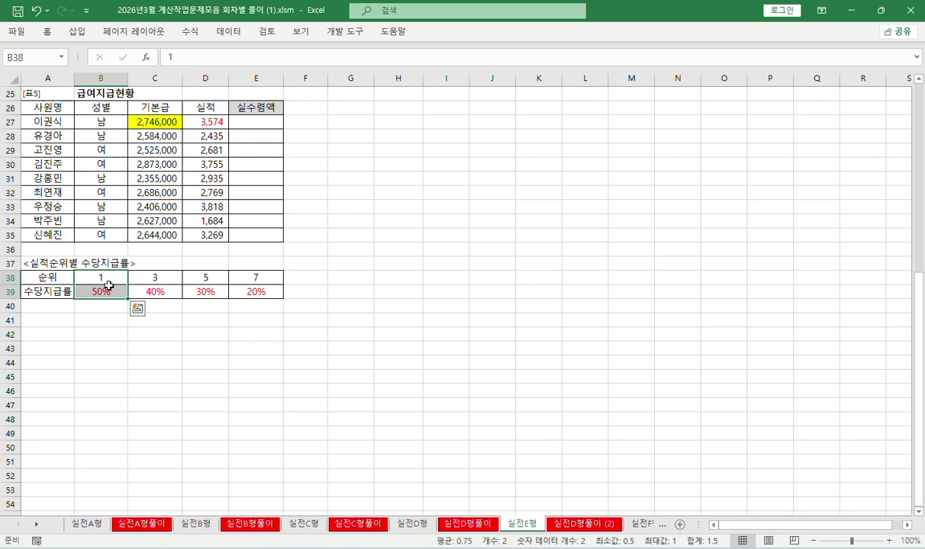
{"action": "left_click", "coordinate": [153, 278]}
{"action": "left_click_drag", "start_coordinate": [154, 279], "coordinate": [197, 291]}
{"action": "left_click_drag", "start_coordinate": [257, 278], "coordinate": [267, 292]}
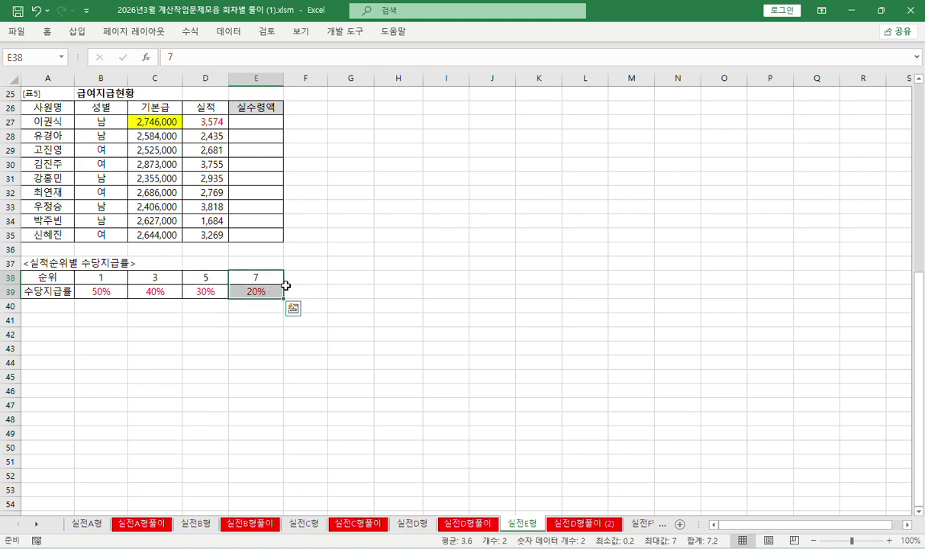
{"action": "left_click", "coordinate": [266, 278]}
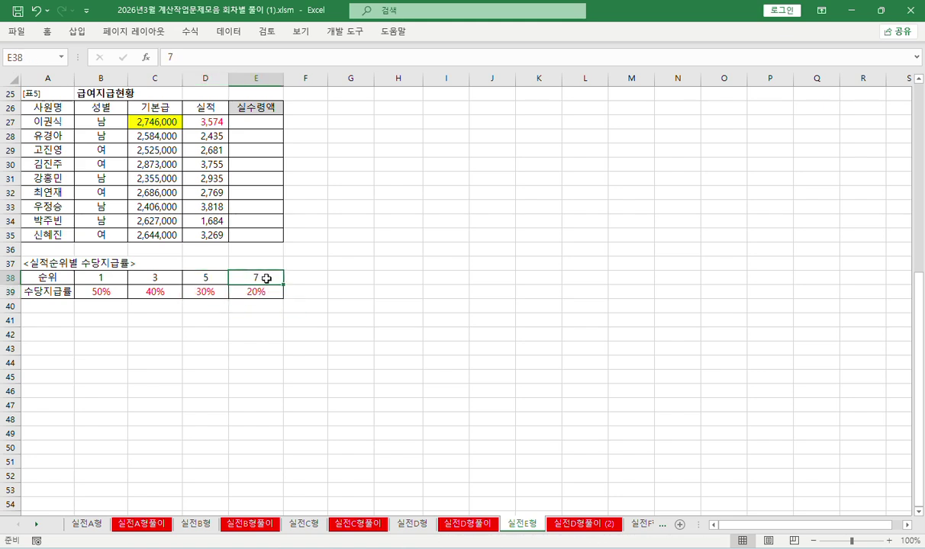
- Start a RANK.EQ formula in E27 and open its function arguments
{"action": "left_click", "coordinate": [263, 124]}
{"action": "left_click", "coordinate": [207, 53]}
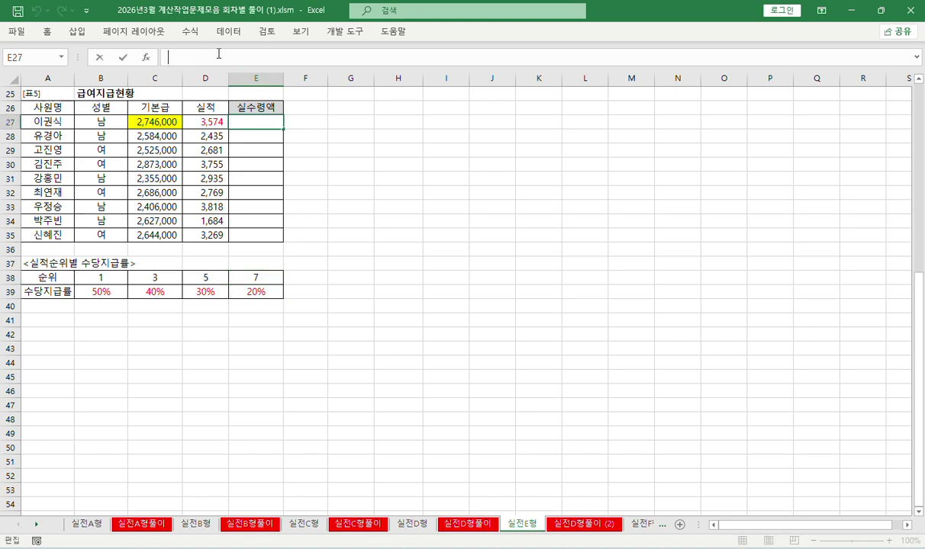
{"action": "type", "text": "=ㄱㅁ"}
{"action": "key", "text": "BackSpace"}
{"action": "key", "text": "BackSpace"}
{"action": "key", "text": "Hangul"}
{"action": "type", "text": "ra"}
{"action": "key", "text": "Down"}
{"action": "key", "text": "Down"}
{"action": "key", "text": "Down"}
{"action": "key", "text": "Down"}
{"action": "key", "text": "Down"}
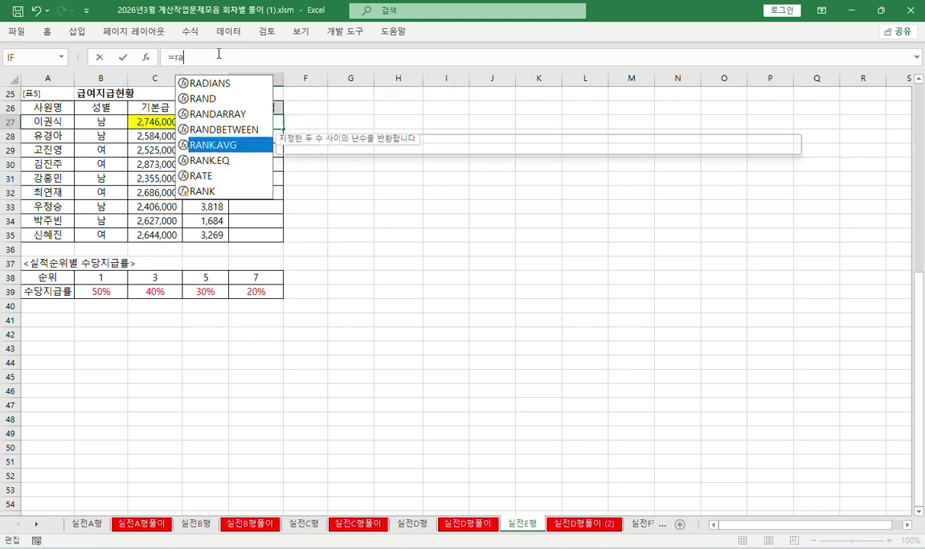
{"action": "key", "text": "Tab"}
{"action": "key", "text": "ctrl+a"}
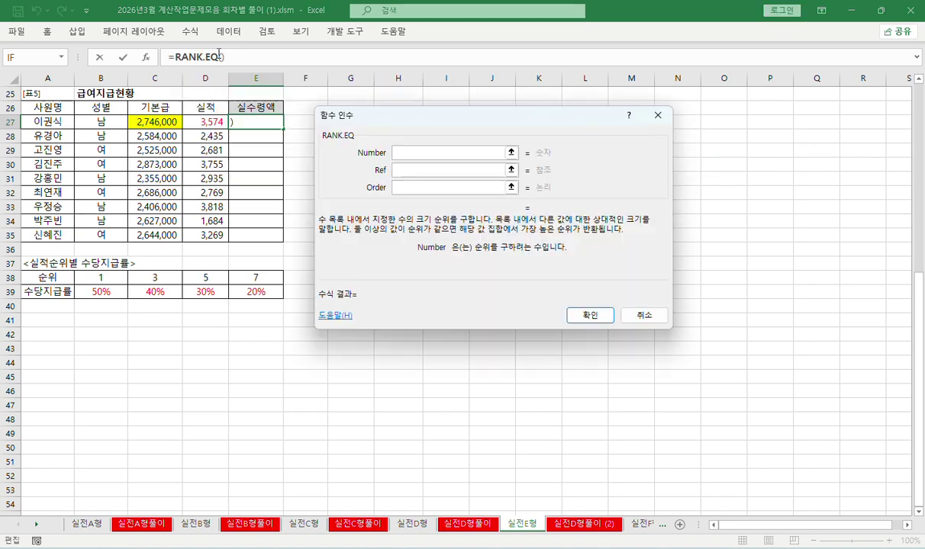
- Complete RANK.EQ with number D27, reference $D$27:$D$35 and order 0, and fill the formula down to E35
{"action": "left_click", "coordinate": [208, 123]}
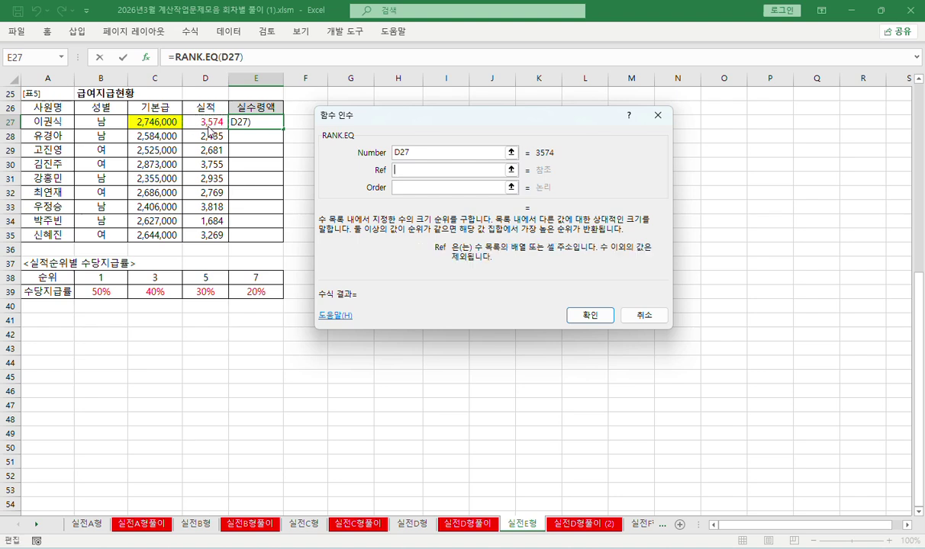
{"action": "key", "text": "Tab"}
{"action": "left_click_drag", "start_coordinate": [210, 129], "coordinate": [209, 225]}
{"action": "key", "text": "F4"}
{"action": "key", "text": "Tab"}
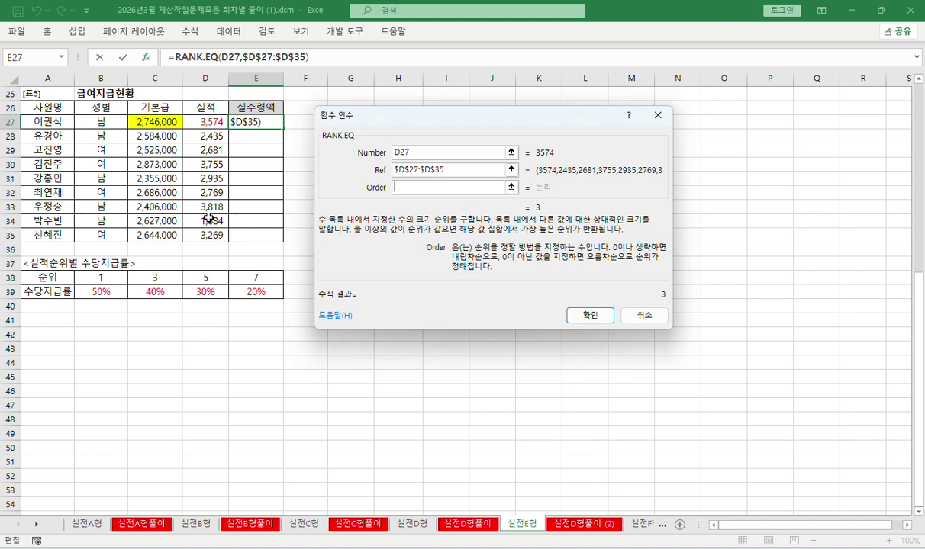
{"action": "type", "text": "0"}
{"action": "key", "text": "Return"}
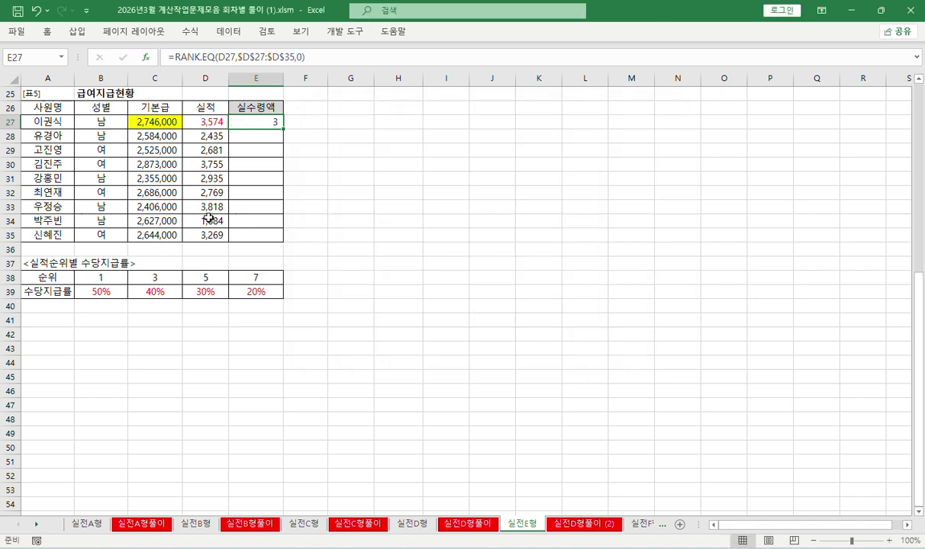
{"action": "left_click_drag", "start_coordinate": [283, 130], "coordinate": [284, 239]}
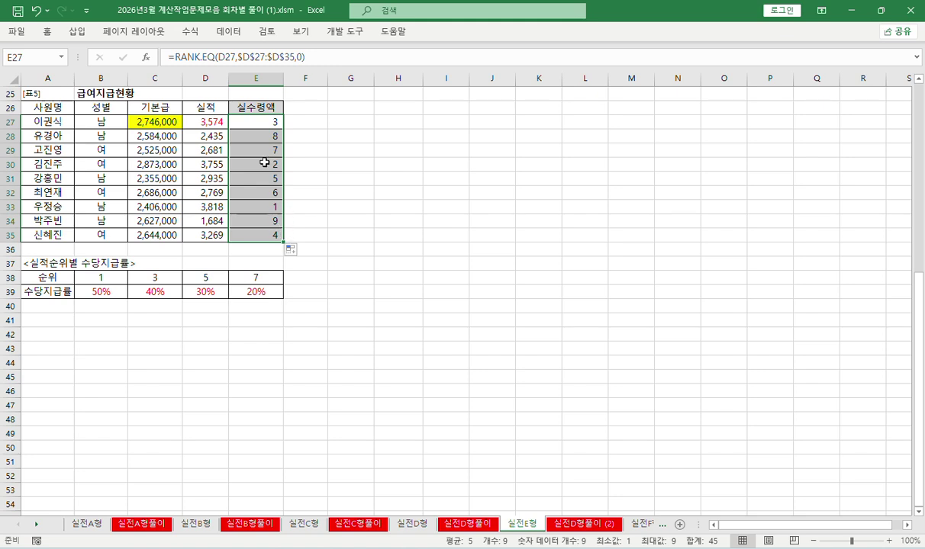
- Nest the RANK.EQ formula in E27 as the lookup value of HLOOKUP, with $B$38:$E$39 as the table array
{"action": "left_click_drag", "start_coordinate": [173, 57], "coordinate": [330, 67]}
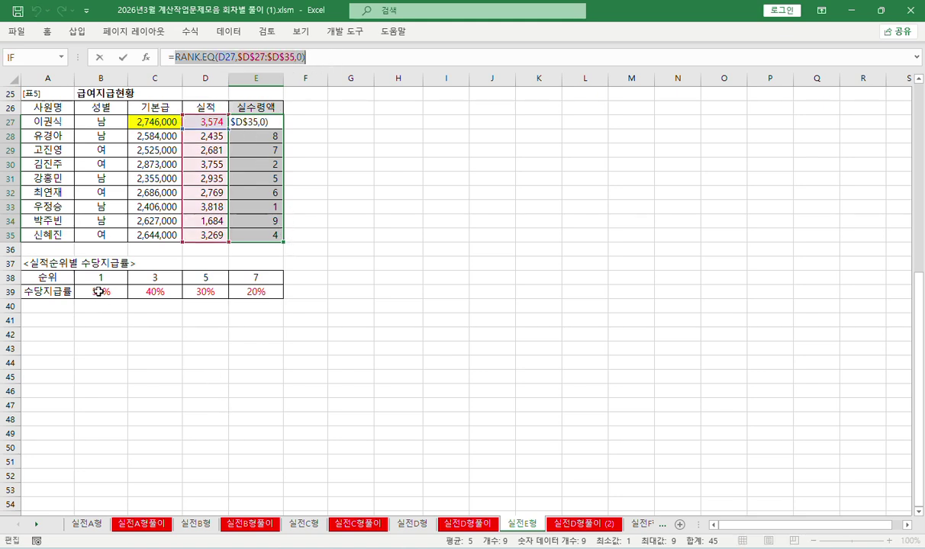
{"action": "key", "text": "Home"}
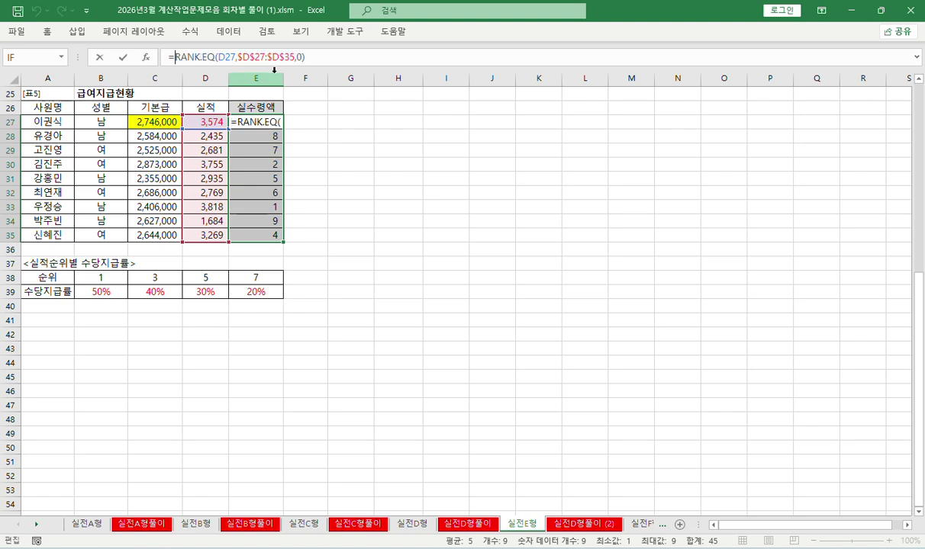
{"action": "type", "text": "HLOOKUP("}
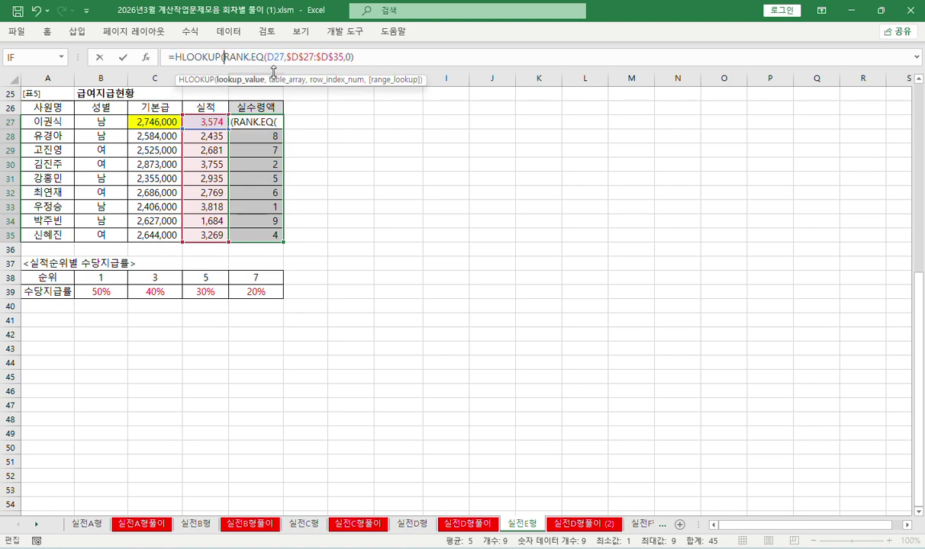
{"action": "key", "text": "ctrl+a"}
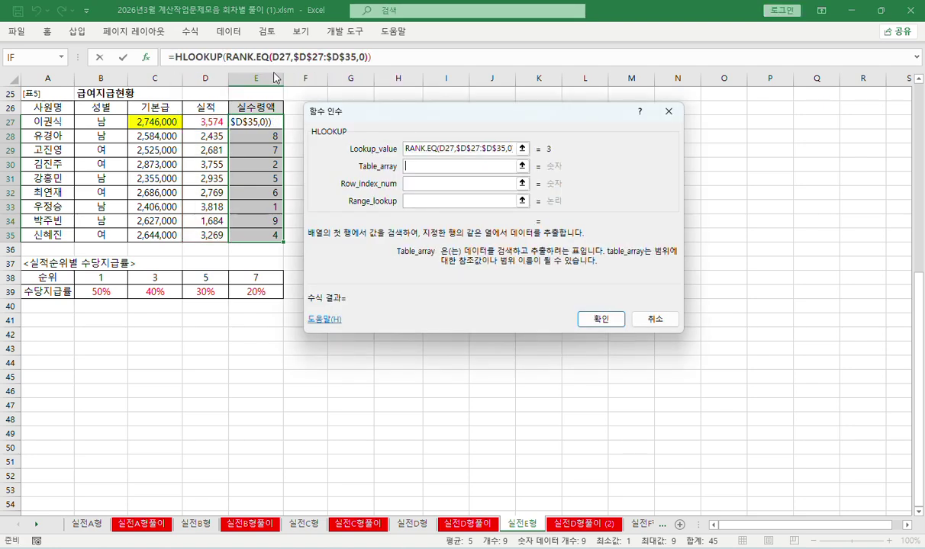
{"action": "left_click_drag", "start_coordinate": [86, 279], "coordinate": [250, 289]}
{"action": "key", "text": "F4"}
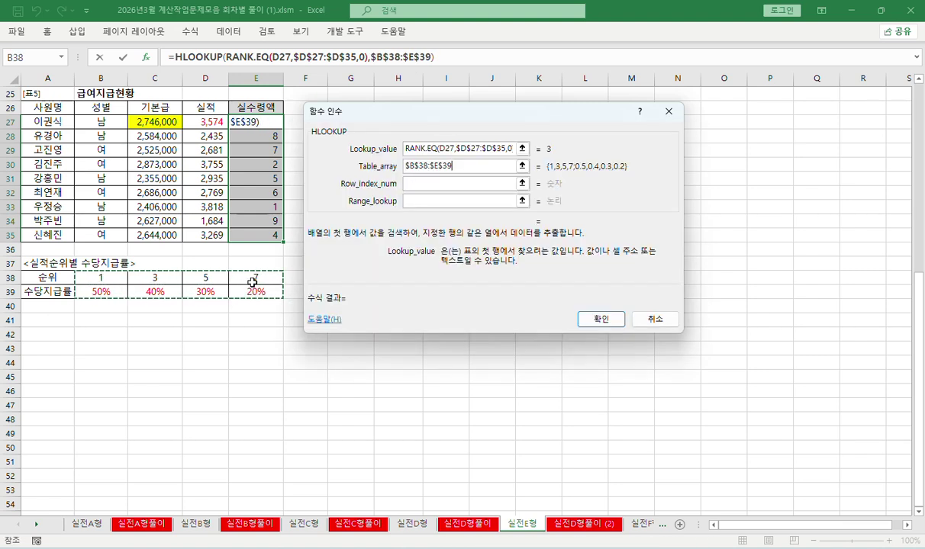
- Set HLOOKUP's row index number to 2 and range lookup to 1, and apply the formula to E27:E35
{"action": "key", "text": "Tab"}
{"action": "type", "text": "2"}
{"action": "key", "text": "Tab"}
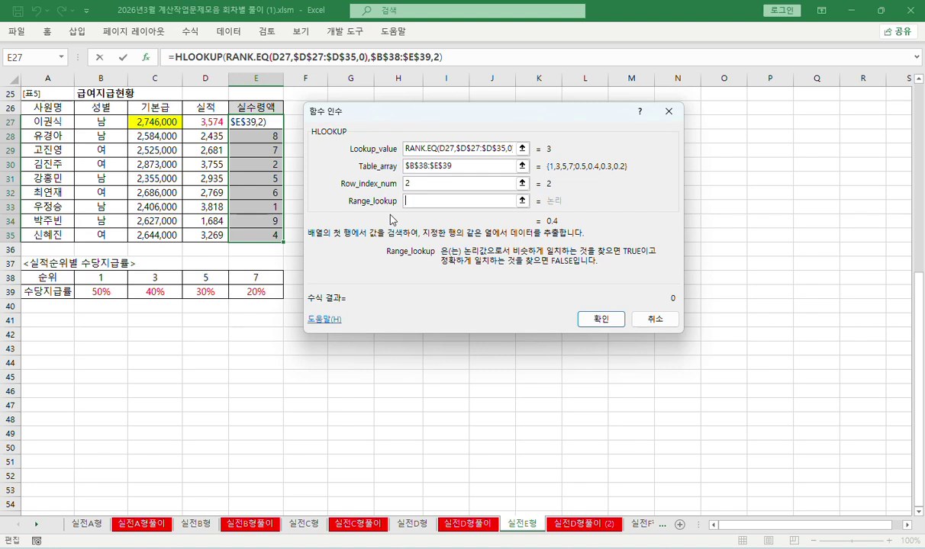
{"action": "type", "text": "1"}
{"action": "key", "text": "Return"}
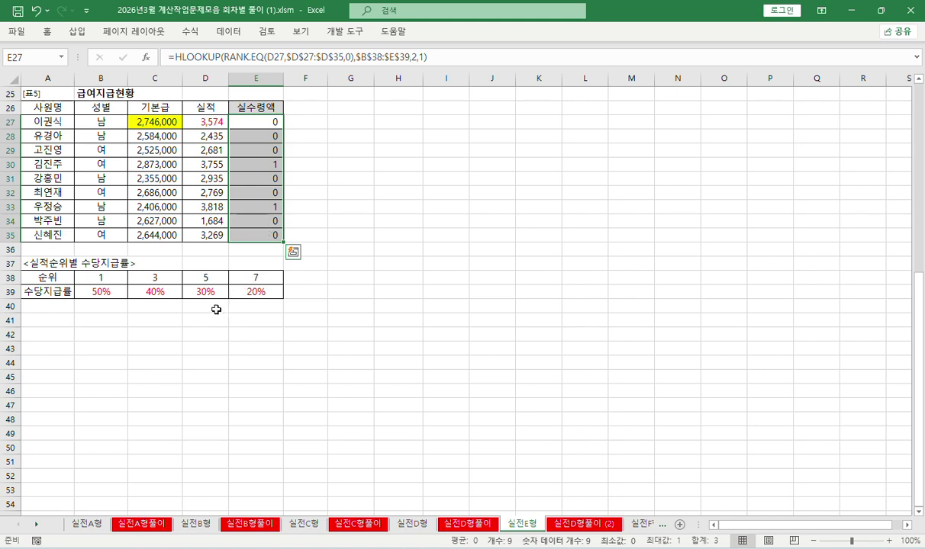
{"action": "left_click", "coordinate": [106, 292]}
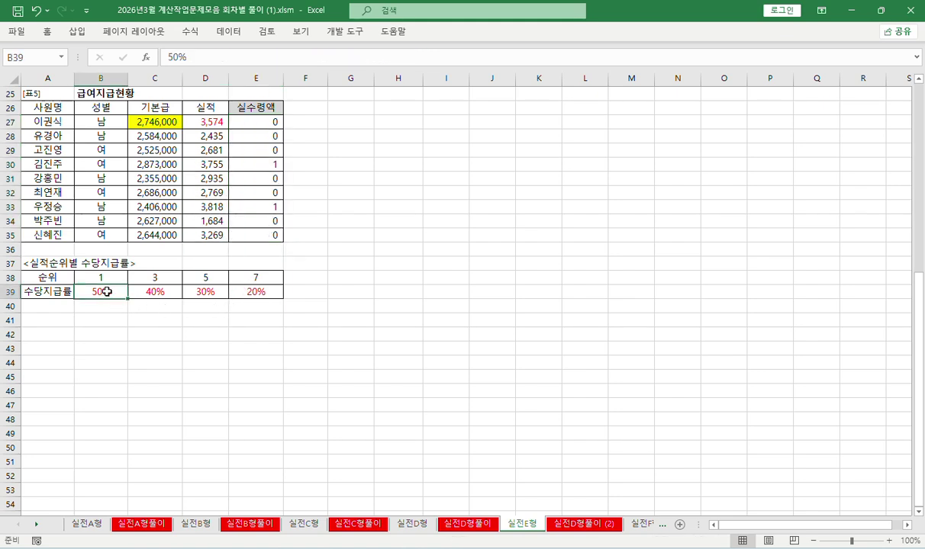
{"action": "left_click", "coordinate": [156, 292]}
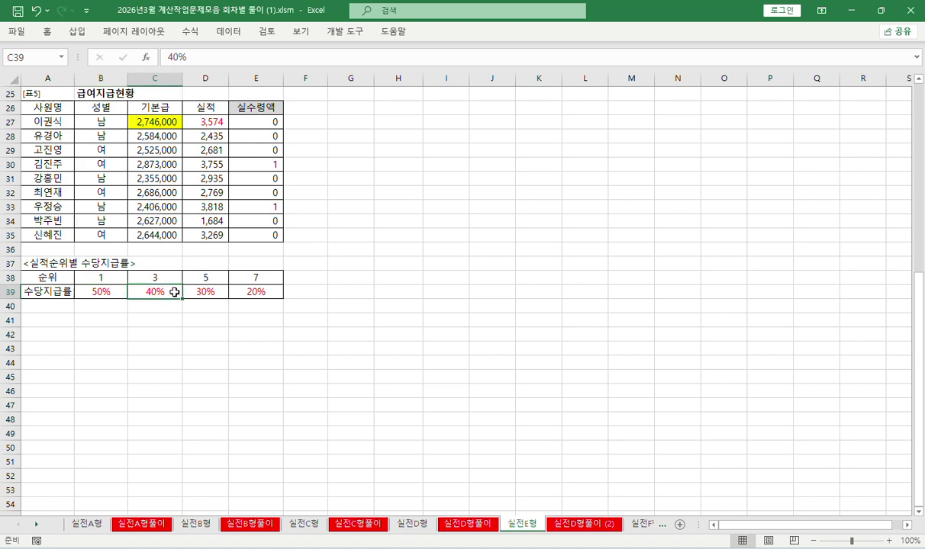
{"action": "left_click", "coordinate": [206, 292]}
{"action": "left_click", "coordinate": [261, 292]}
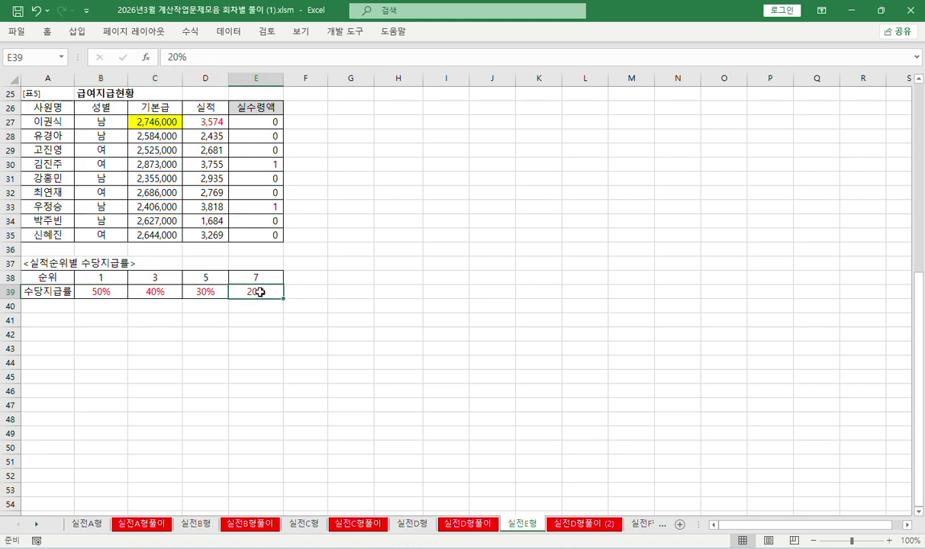
- Extend the E27 formula to =C27*(1-HLOOKUP(RANK.EQ(D27,$D$27:$D$35,0),$B$38:$E$39,2,1)) and fill it down to E35
{"action": "left_click_drag", "start_coordinate": [261, 124], "coordinate": [263, 223]}
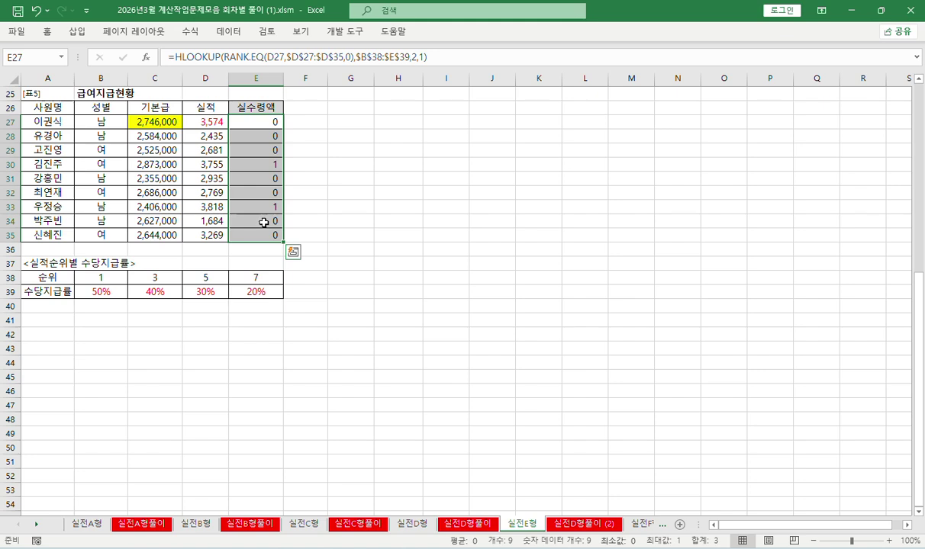
{"action": "left_click", "coordinate": [177, 57]}
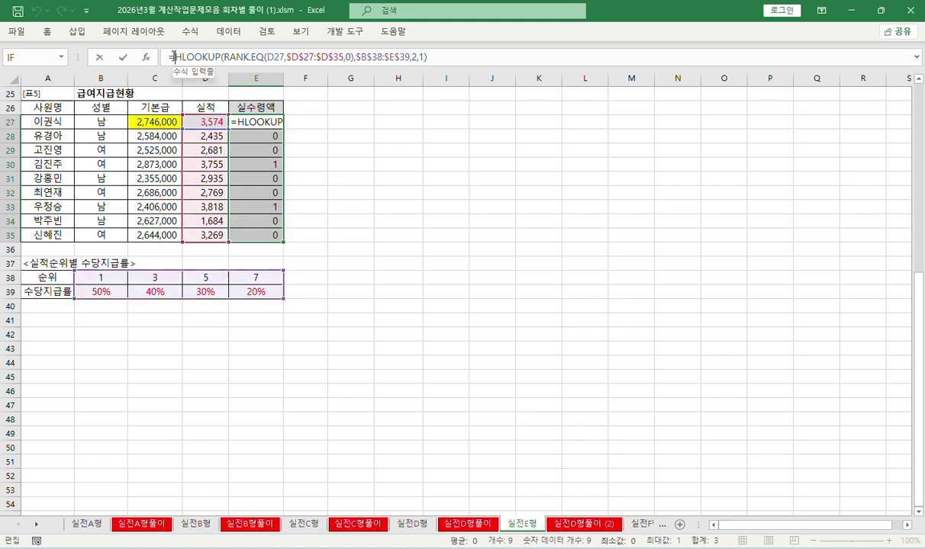
{"action": "left_click", "coordinate": [155, 122]}
{"action": "type", "text": "*"}
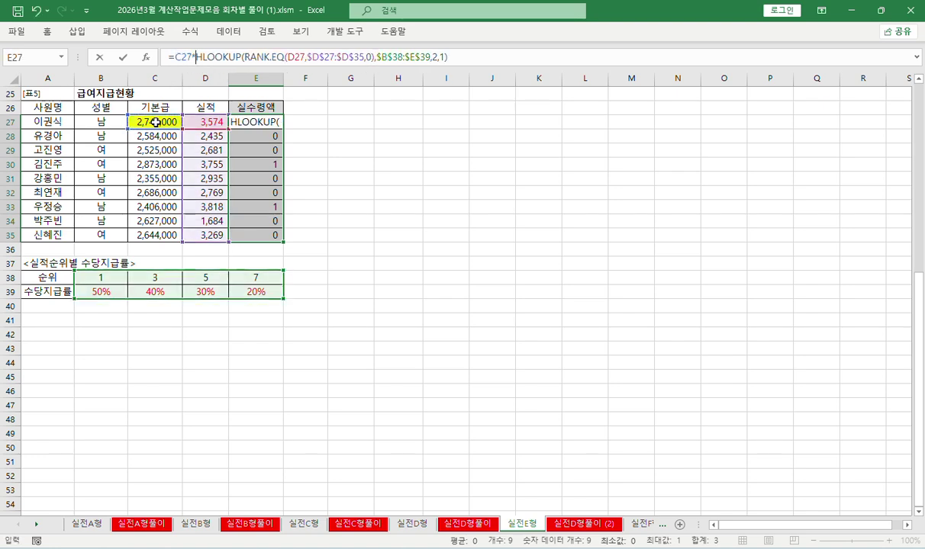
{"action": "type", "text": "(1-"}
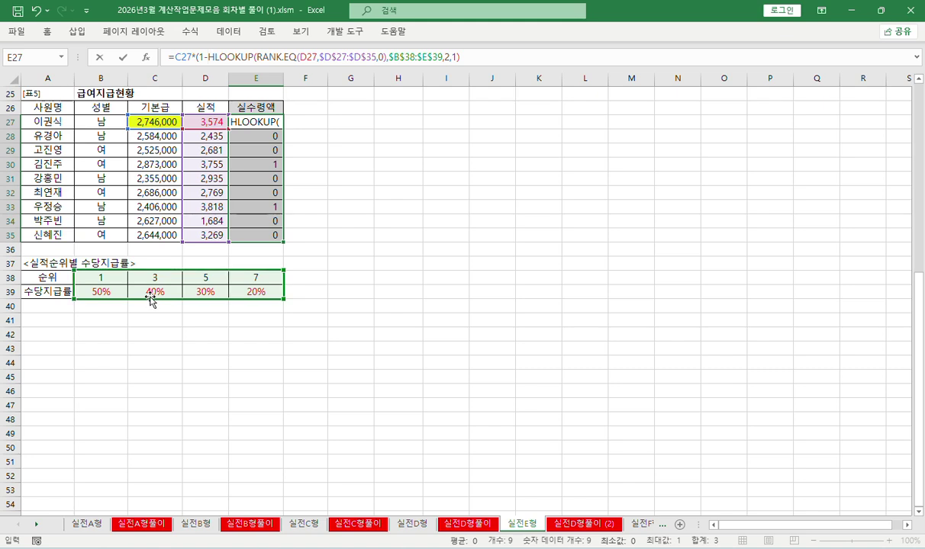
{"action": "left_click", "coordinate": [488, 61]}
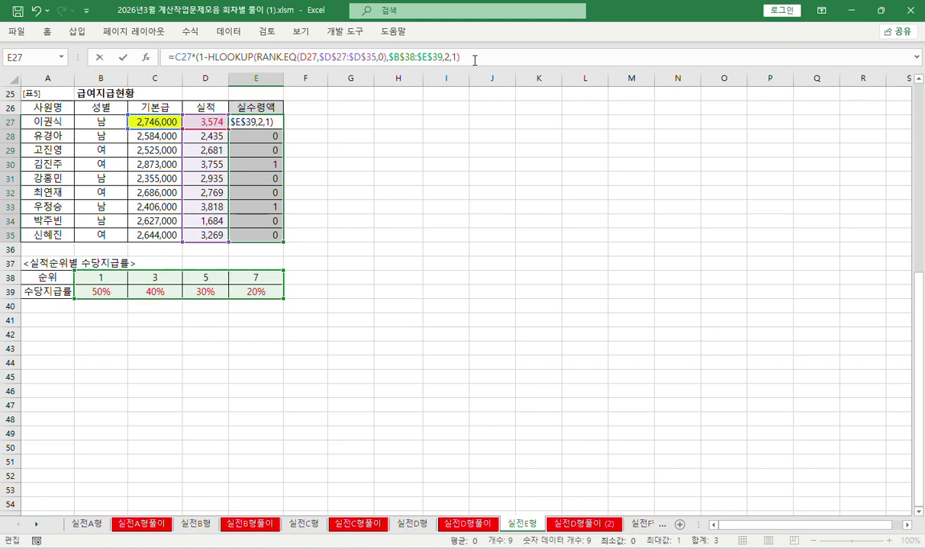
{"action": "type", "text": ")"}
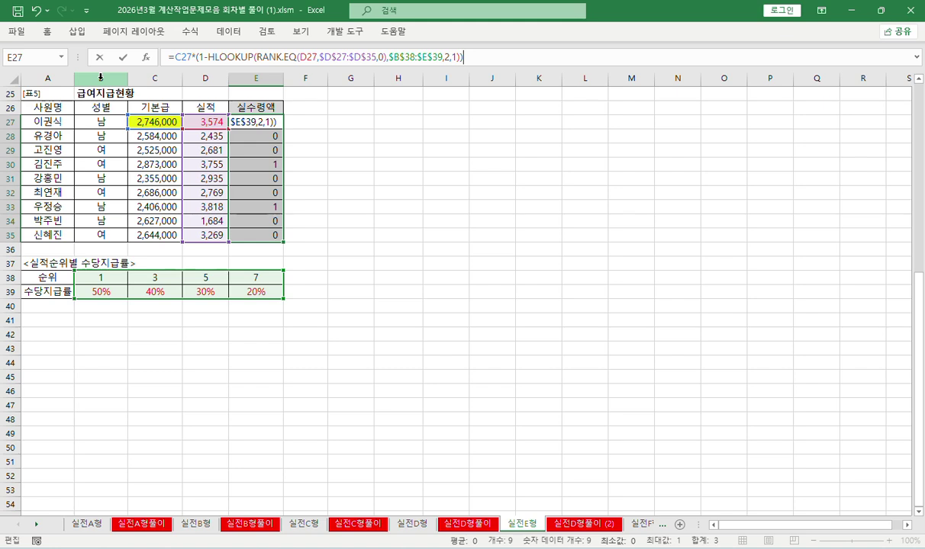
{"action": "key", "text": "Return"}
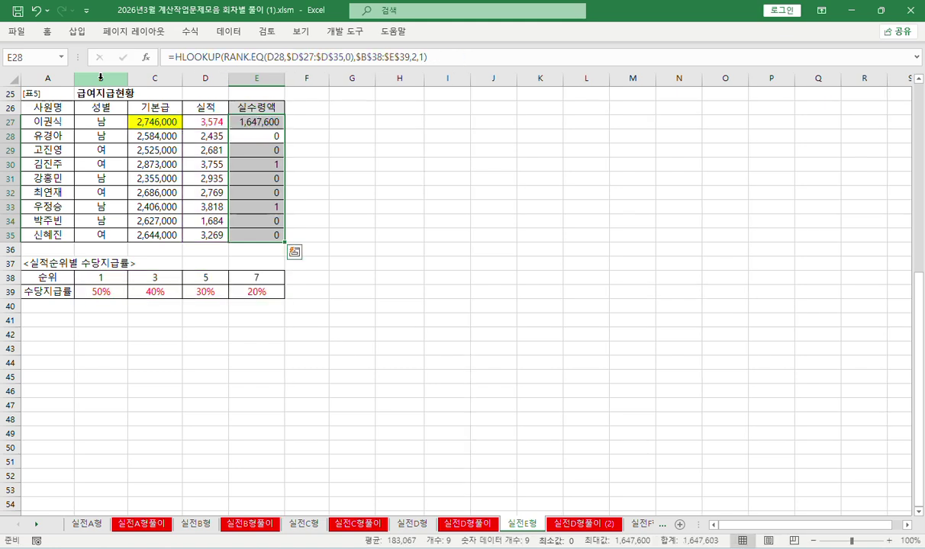
{"action": "key", "text": "ctrl+d"}
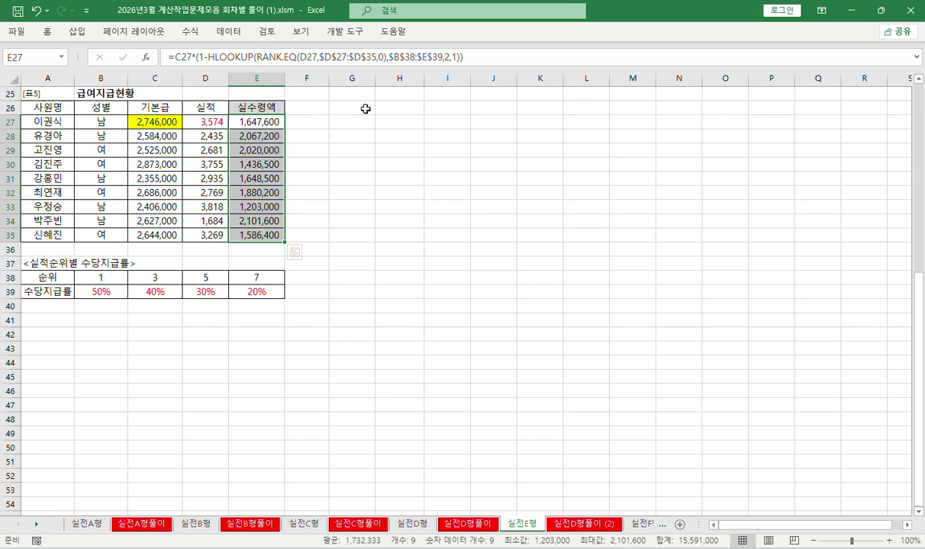
- Change the minus before HLOOKUP in the E27 formula to a plus and fill the formula down to E35
{"action": "left_click", "coordinate": [203, 57]}
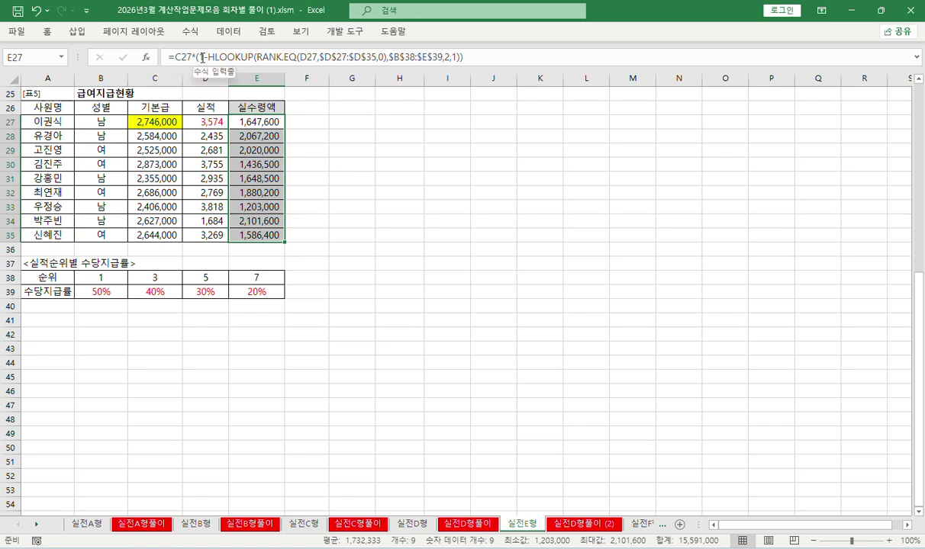
{"action": "key", "text": "BackSpace"}
{"action": "type", "text": "+"}
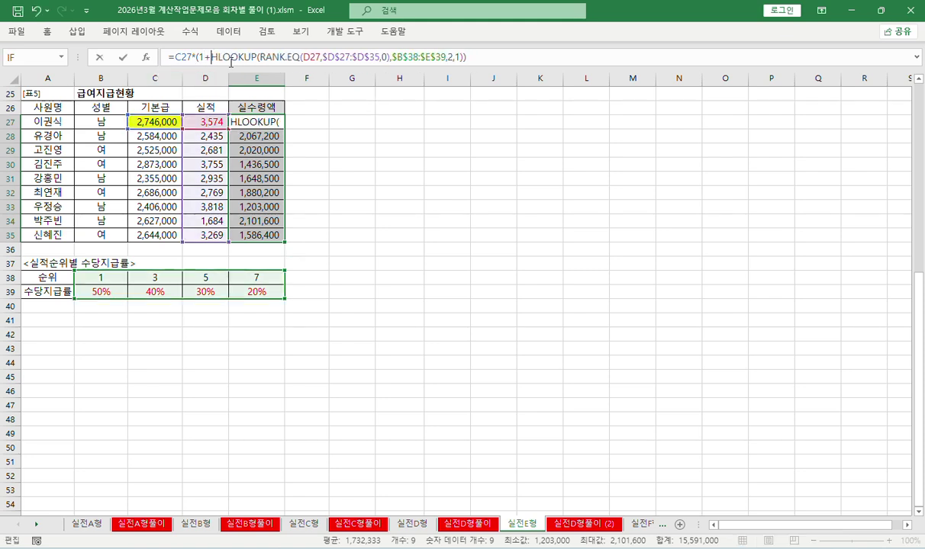
{"action": "key", "text": "Return"}
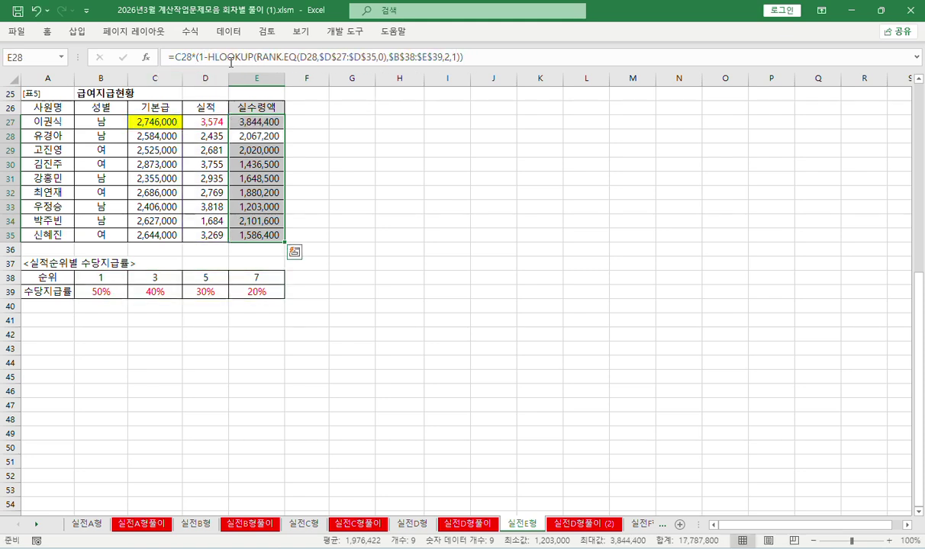
{"action": "left_click", "coordinate": [244, 123]}
{"action": "left_click", "coordinate": [243, 123]}
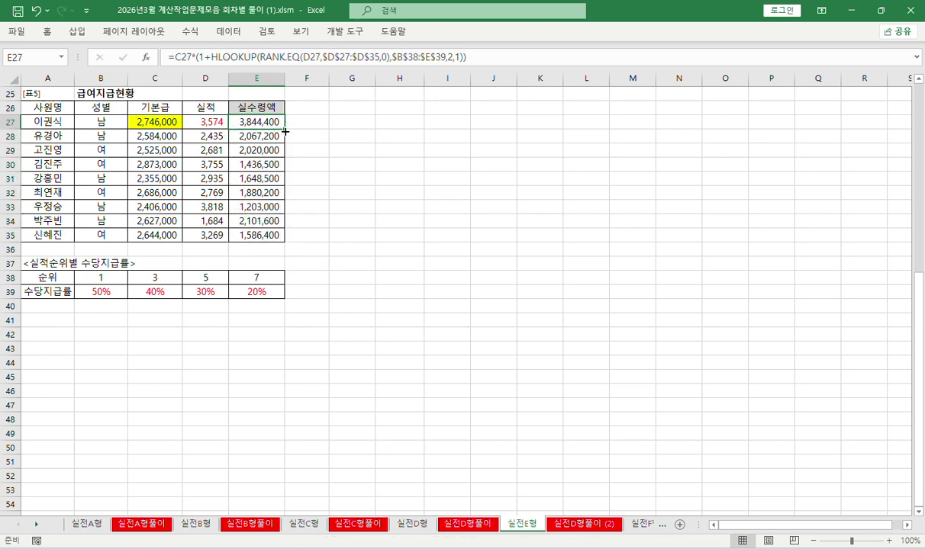
{"action": "left_click_drag", "start_coordinate": [283, 131], "coordinate": [283, 236]}
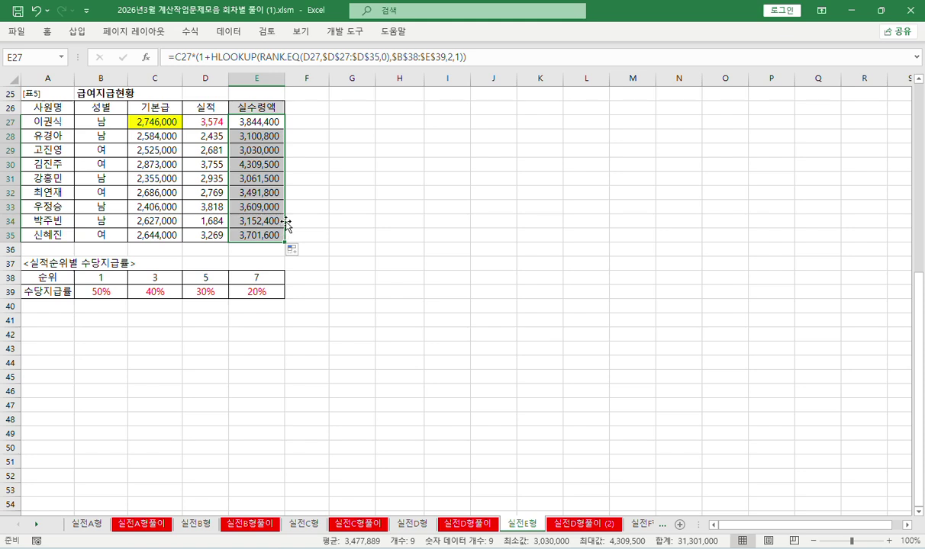
- Copy the E27 formula text into cells A25 to A28 of the 실전D형풀이 (2) sheet
{"action": "left_click", "coordinate": [249, 123]}
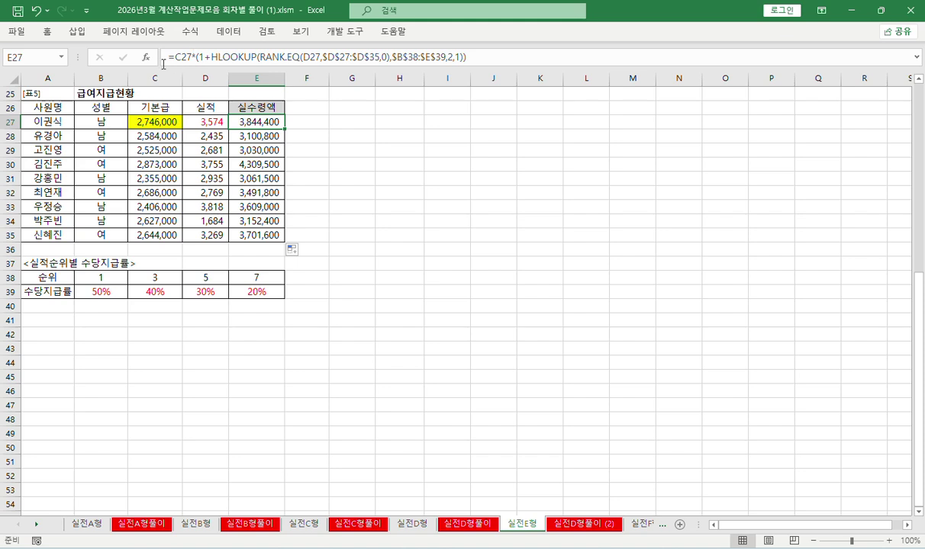
{"action": "left_click", "coordinate": [479, 58]}
{"action": "left_click_drag", "start_coordinate": [480, 58], "coordinate": [36, 61]}
{"action": "key", "text": "ctrl+c"}
{"action": "key", "text": "Return"}
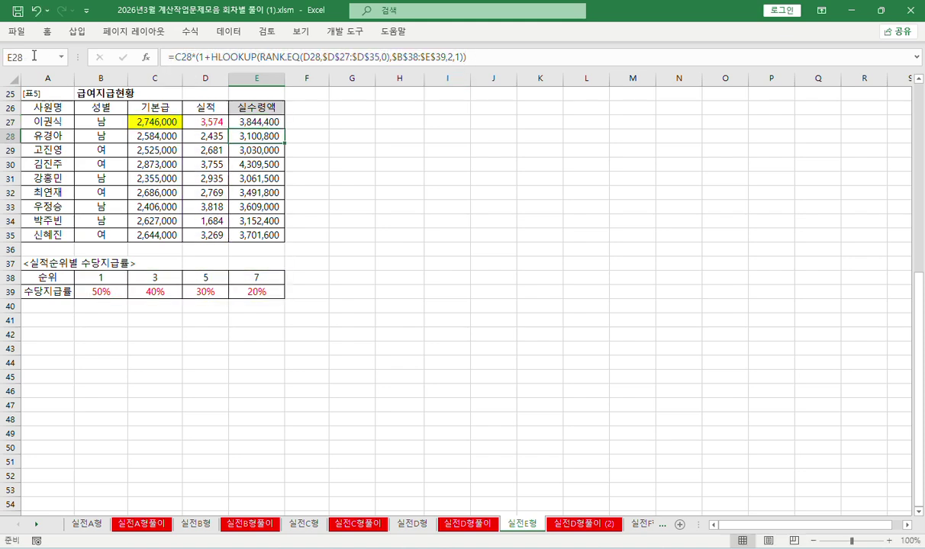
{"action": "left_click", "coordinate": [583, 524]}
{"action": "scroll", "coordinate": [328, 400], "scroll_direction": "down", "scroll_amount": 1}
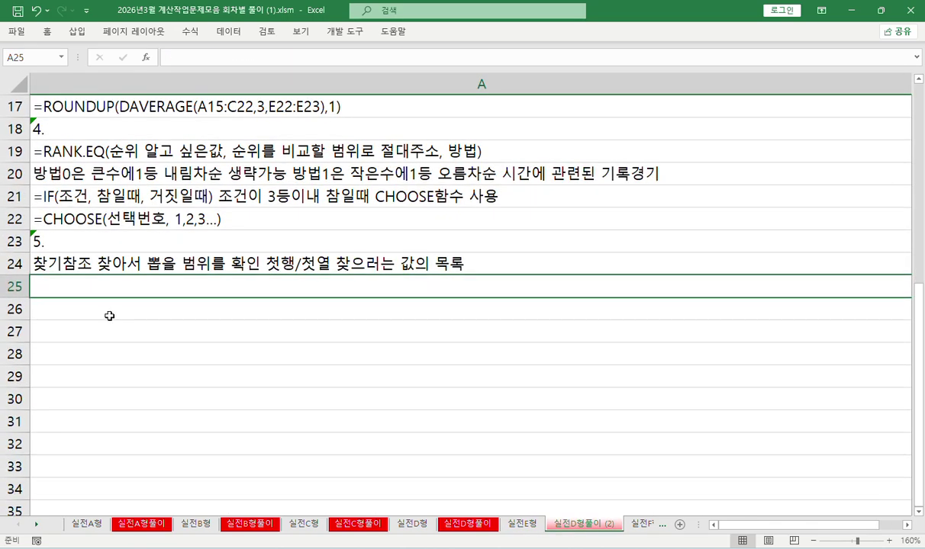
{"action": "key", "text": "ctrl+v"}
{"action": "key", "text": "Return"}
{"action": "key", "text": "ctrl+v"}
{"action": "key", "text": "Return"}
{"action": "key", "text": "ctrl+v"}
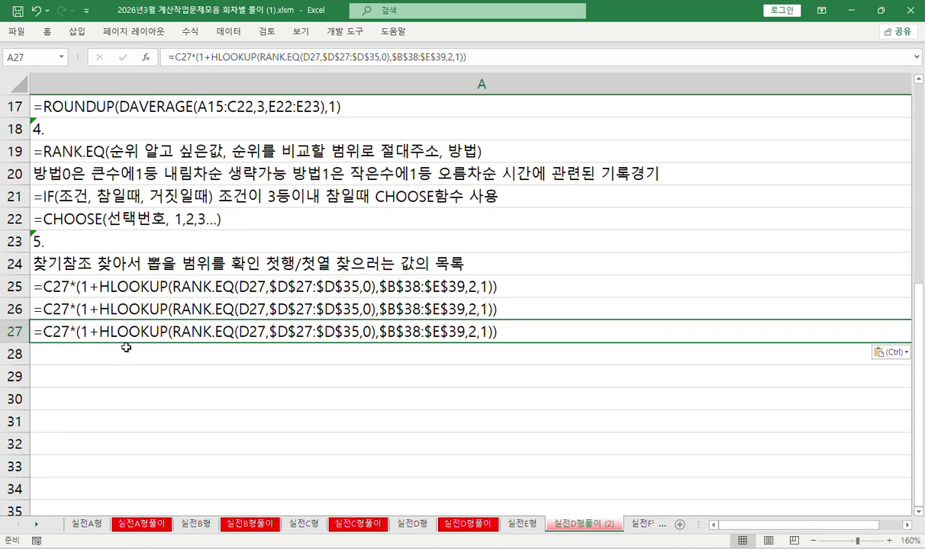
{"action": "key", "text": "Return"}
{"action": "key", "text": "ctrl+v"}
- Trim the formula text in A25 to =RANK.EQ(D27,$D$27:$D$35,0)
{"action": "double_click", "coordinate": [42, 284]}
{"action": "left_click_drag", "start_coordinate": [42, 286], "coordinate": [174, 297]}
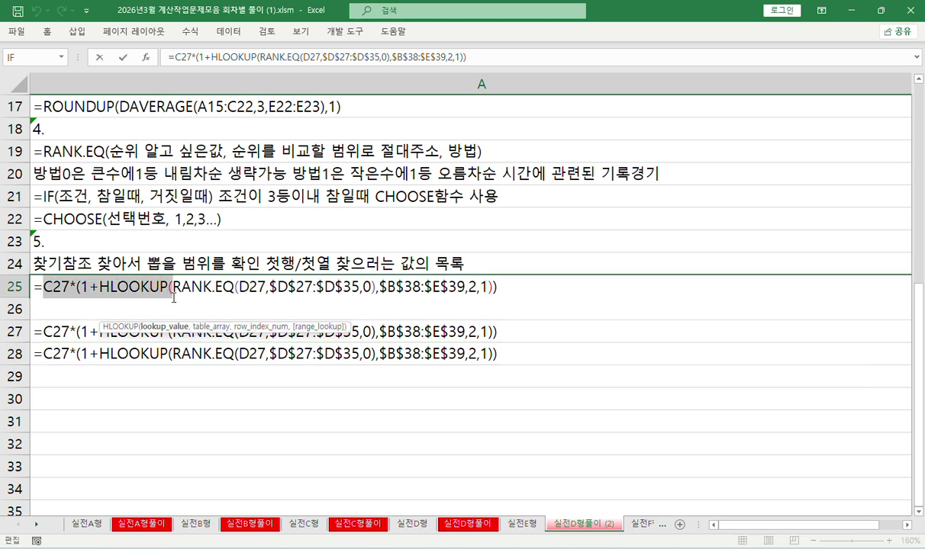
{"action": "key", "text": "Delete"}
{"action": "left_click_drag", "start_coordinate": [248, 289], "coordinate": [555, 311]}
{"action": "key", "text": "Delete"}
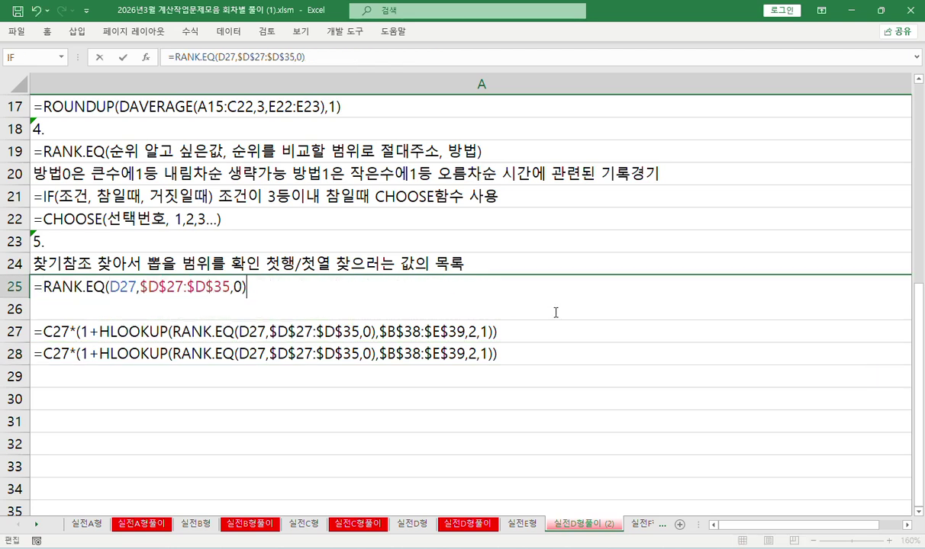
{"action": "key", "text": "Return"}
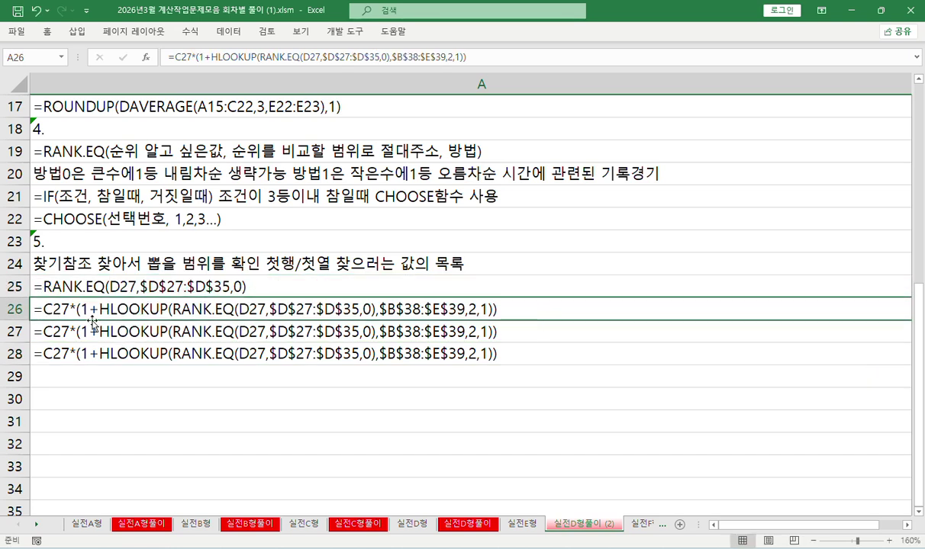
- Trim the formula text in A26 to =HLOOKUP(RANK.EQ(D27,$D$27:$D$35,0),$B$38:$E$39,2,1) and clear the duplicate formula in A28
{"action": "double_click", "coordinate": [37, 305]}
{"action": "left_click_drag", "start_coordinate": [43, 309], "coordinate": [97, 309]}
{"action": "key", "text": "Delete"}
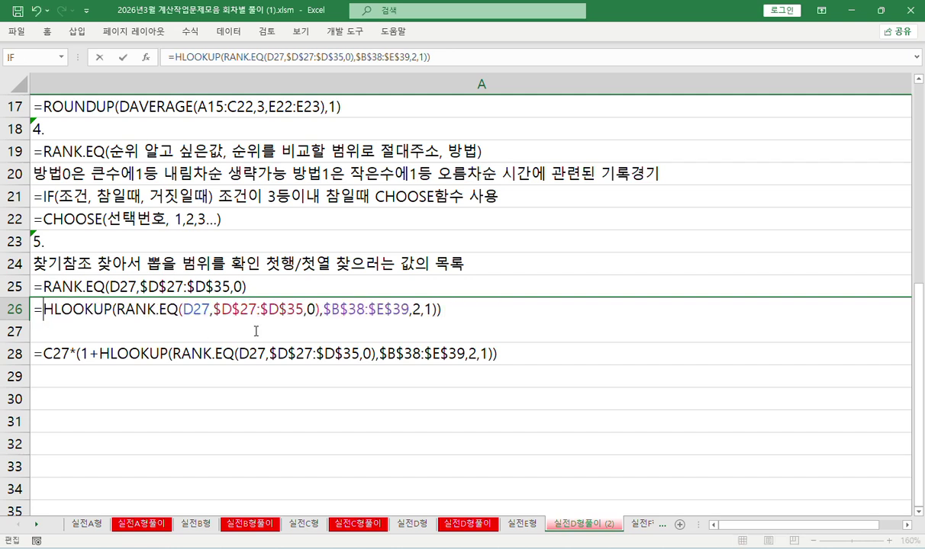
{"action": "left_click", "coordinate": [443, 311]}
{"action": "key", "text": "BackSpace"}
{"action": "key", "text": "Return"}
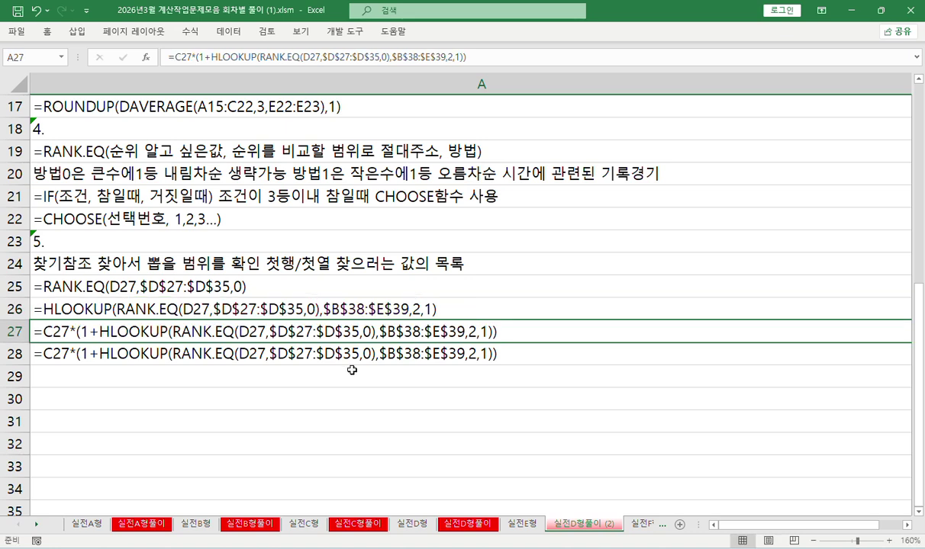
{"action": "left_click", "coordinate": [267, 361]}
{"action": "key", "text": "Delete"}
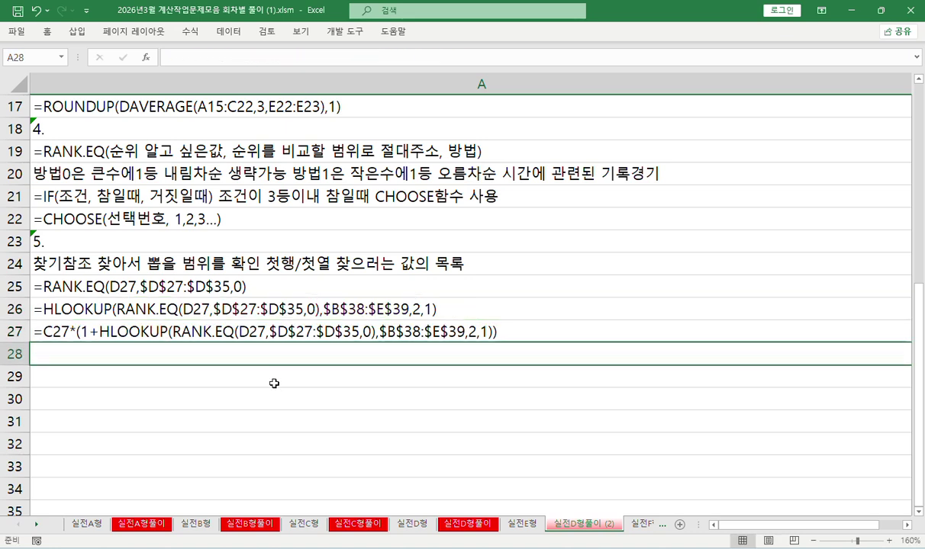